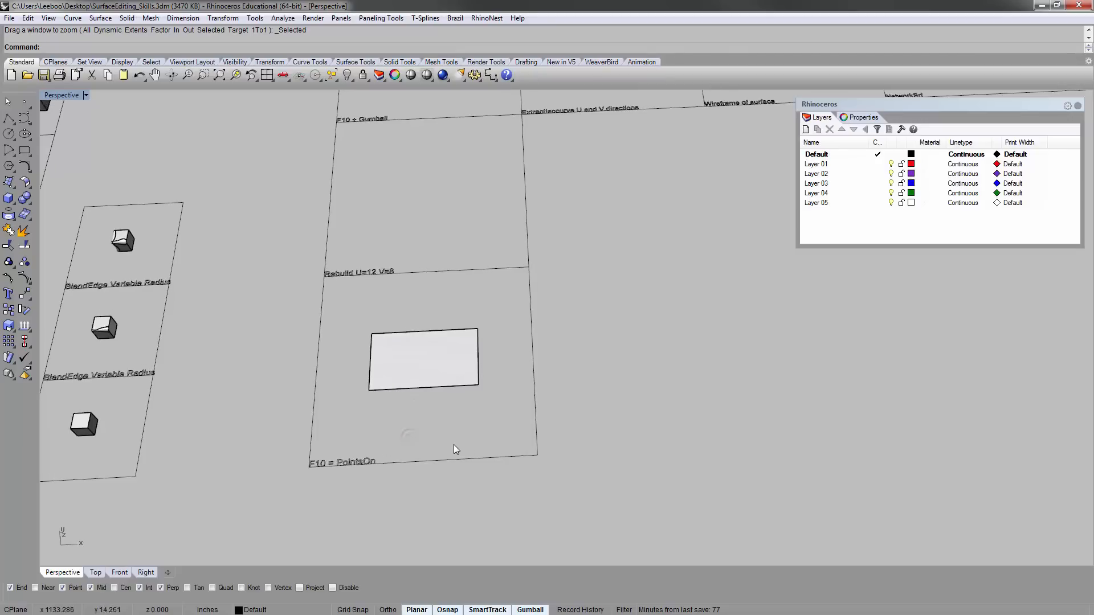
- Draw a corner-to-corner rectangular plane beside the grid cell holding the flat surface, and delete that new plane
click(398, 359)
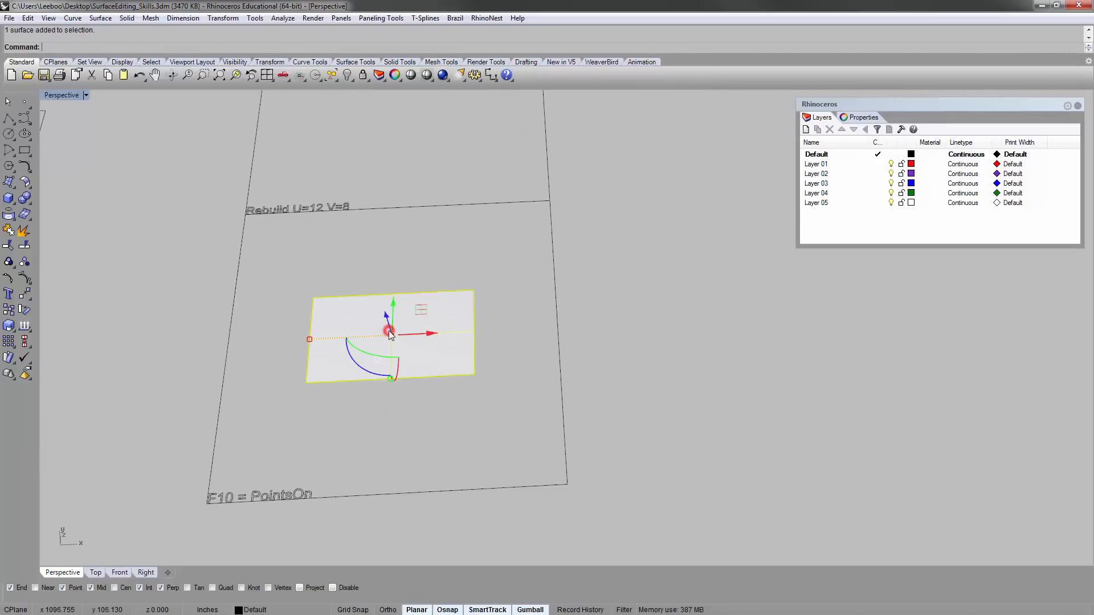
click(334, 425)
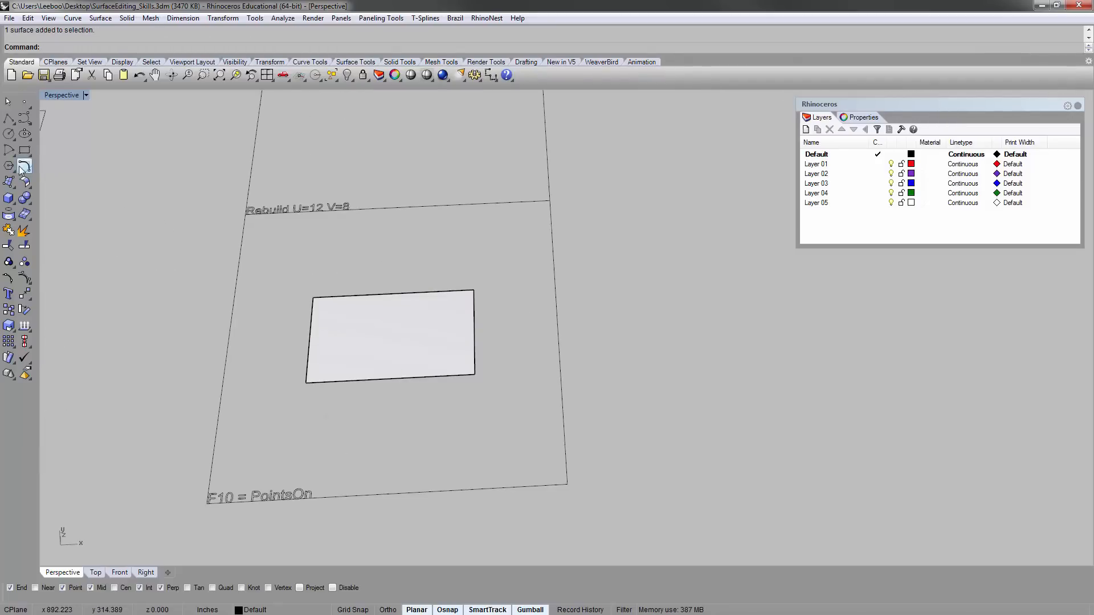
click(12, 185)
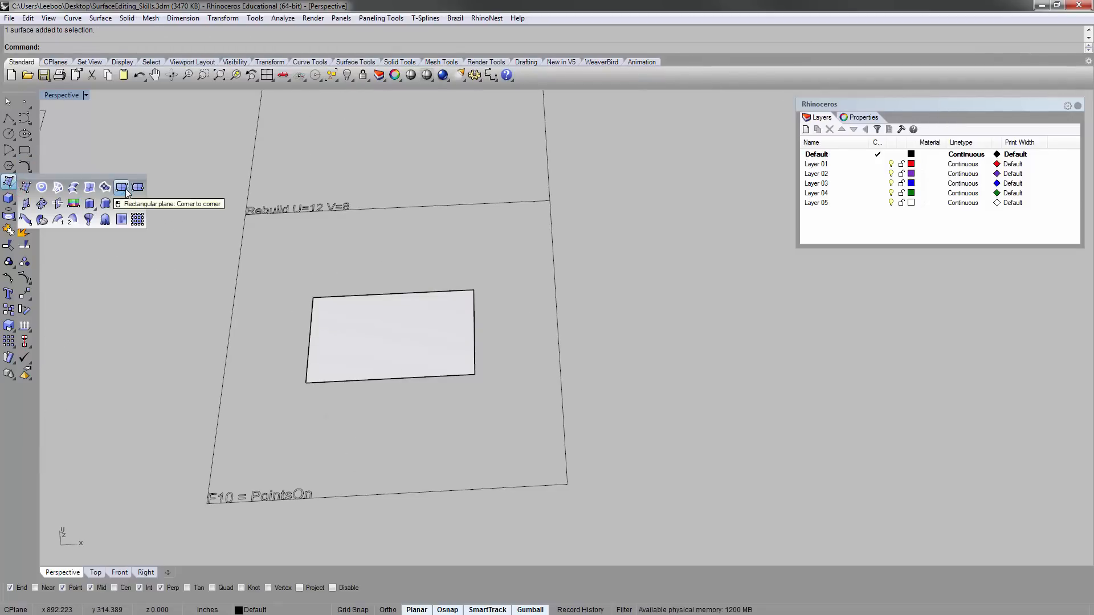
click(122, 186)
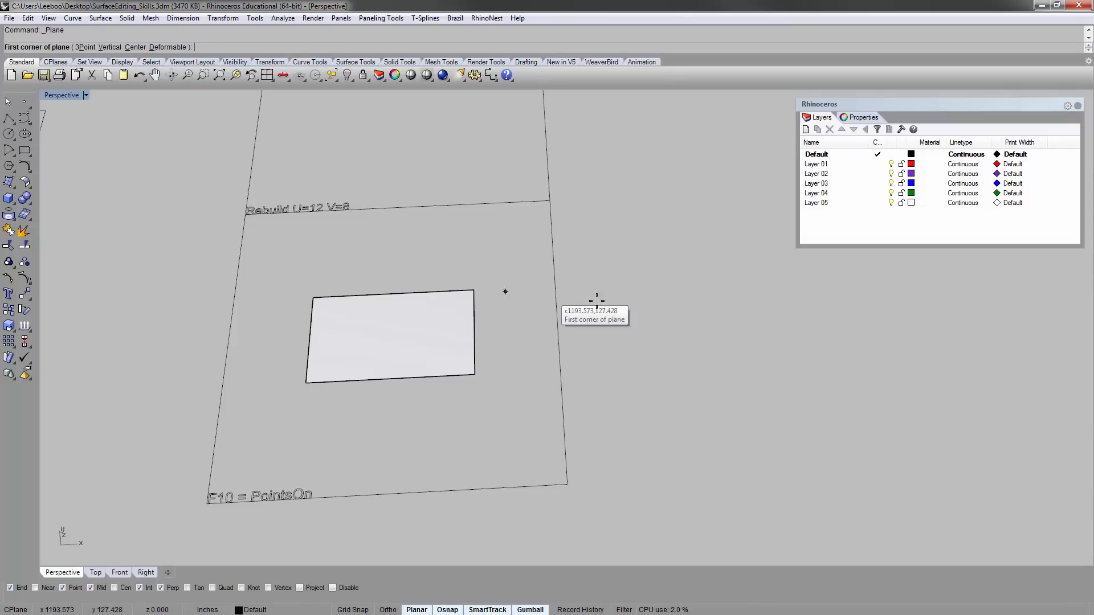
click(616, 304)
click(811, 386)
click(694, 327)
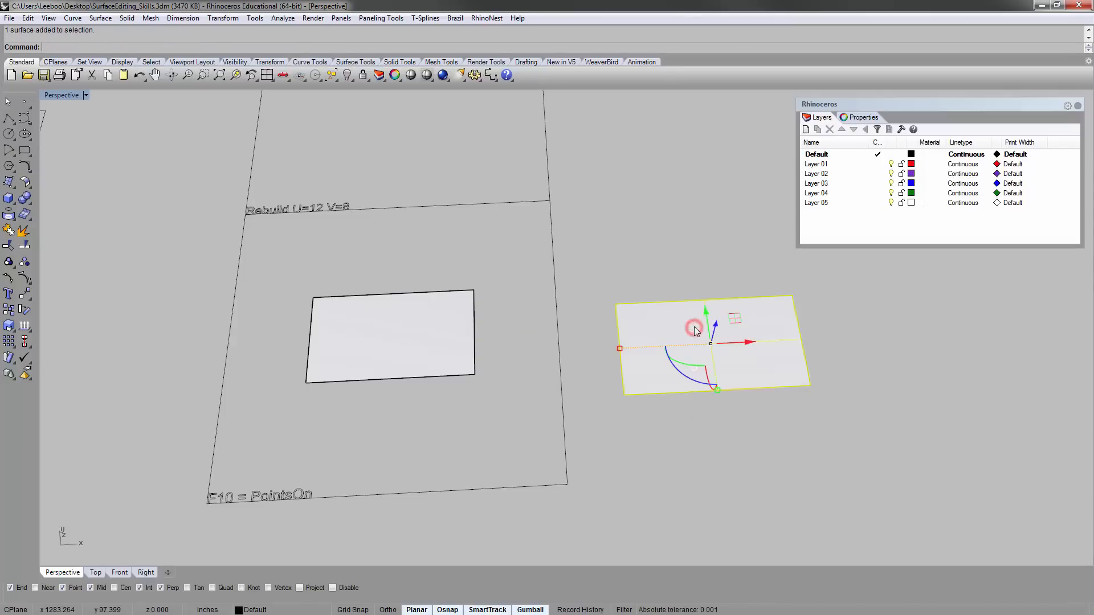
key(Delete)
- Turn on the control points of the flat rectangular surface in the F10 = PointsOn cell
click(438, 329)
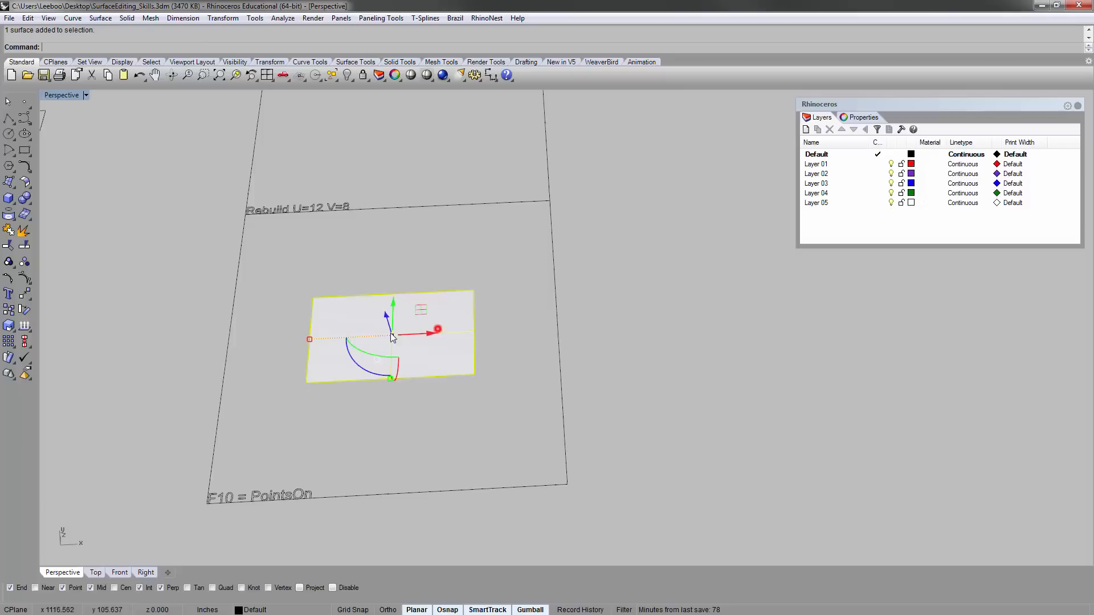
click(374, 258)
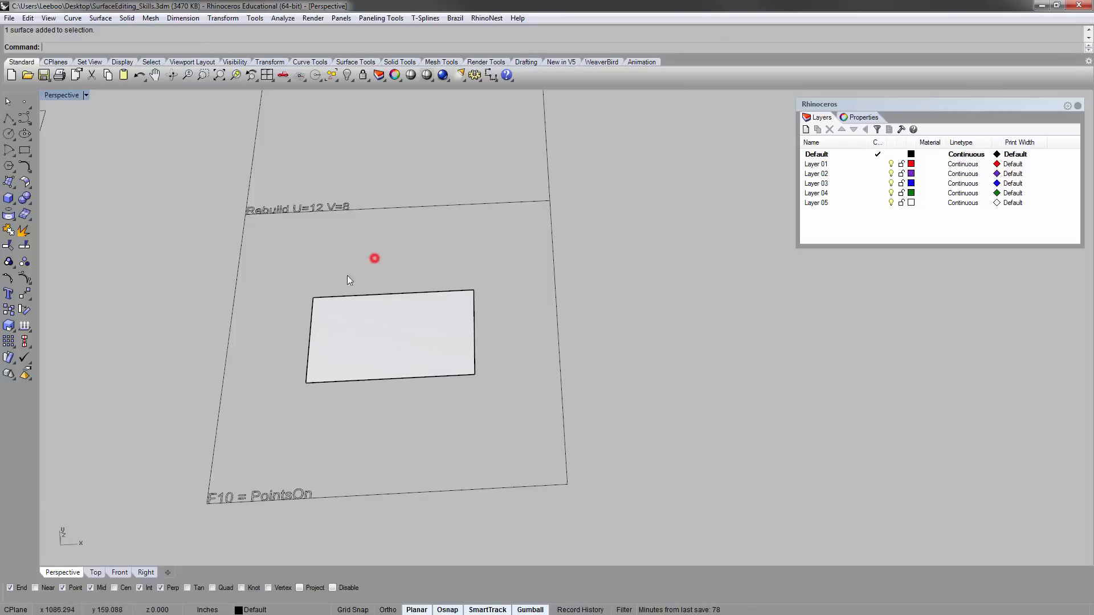
click(386, 341)
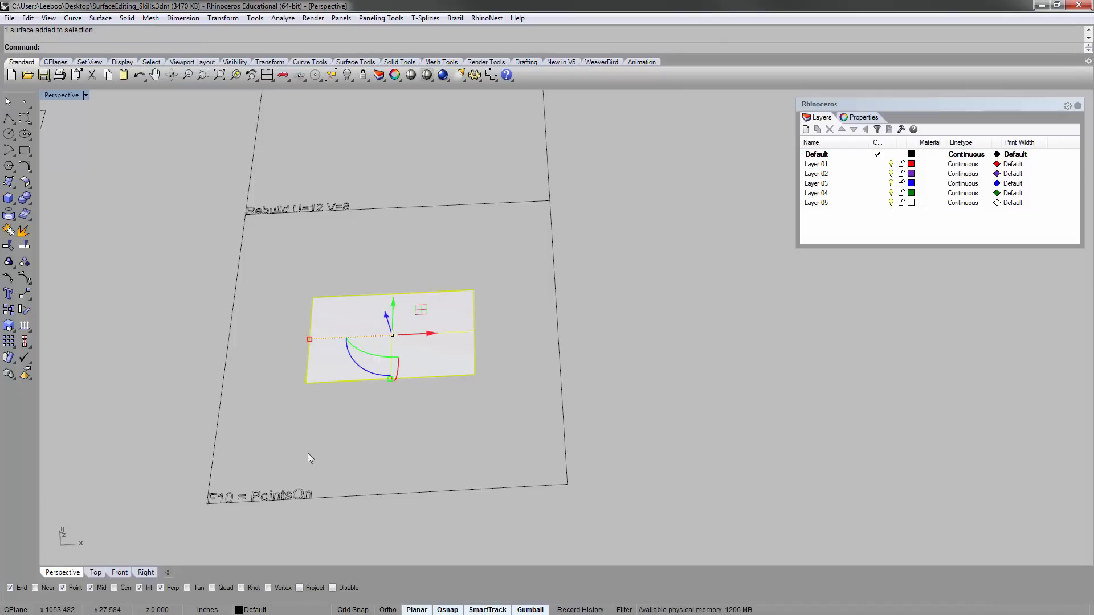
key(F10)
scroll(342, 376, up, 5)
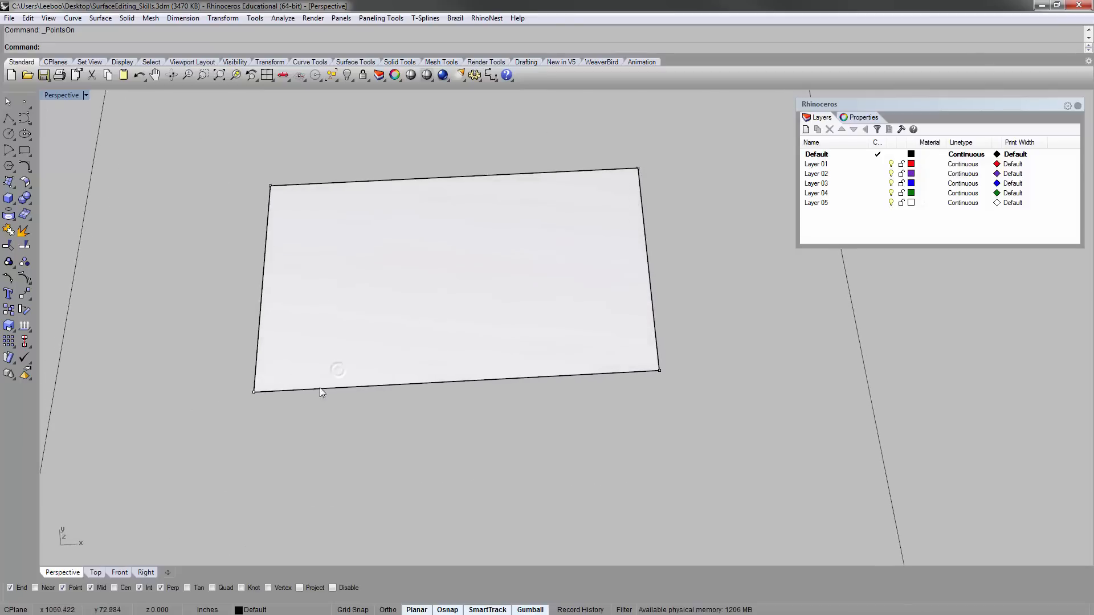
scroll(320, 388, down, 4)
- Move the surface's two right corner points outward and its lower-left corner point inward toward the upper-right corner
click(461, 264)
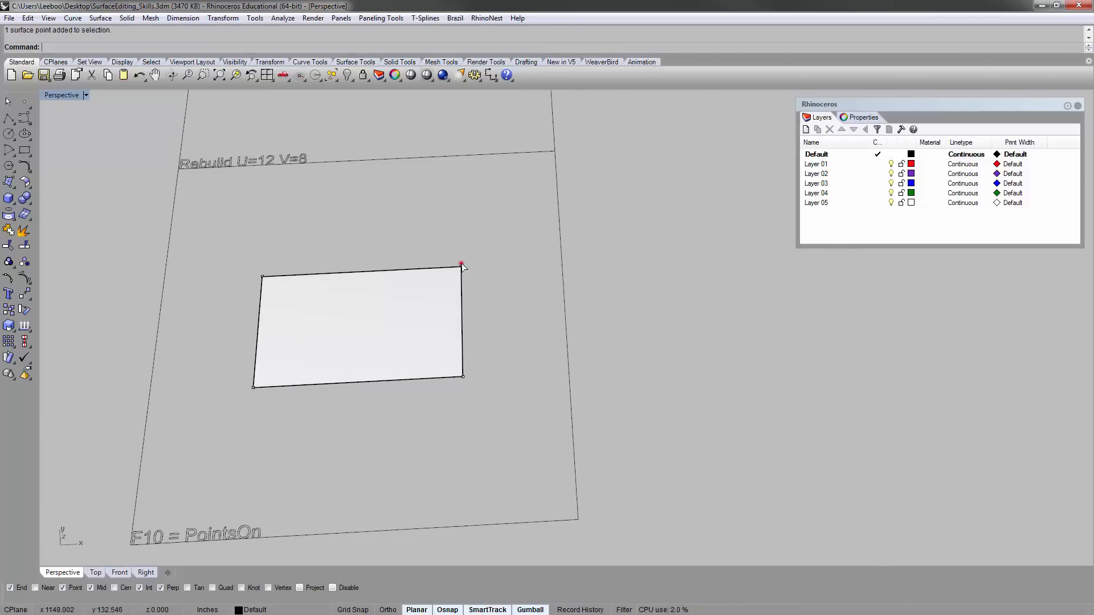
drag(489, 241, 524, 167)
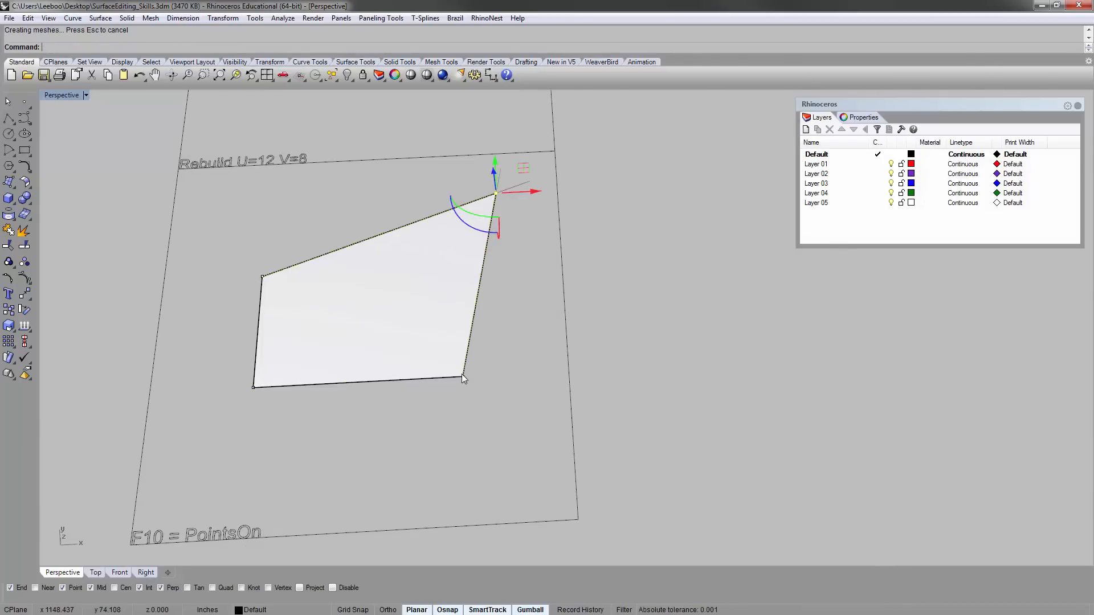
drag(462, 374, 477, 446)
click(253, 388)
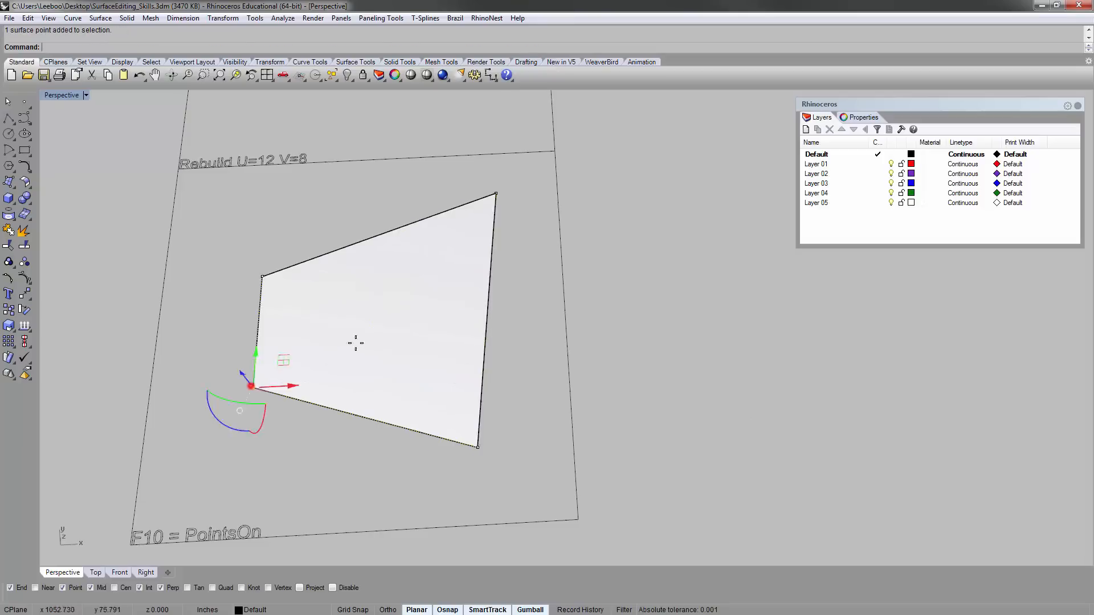
drag(254, 388, 371, 336)
drag(414, 297, 431, 282)
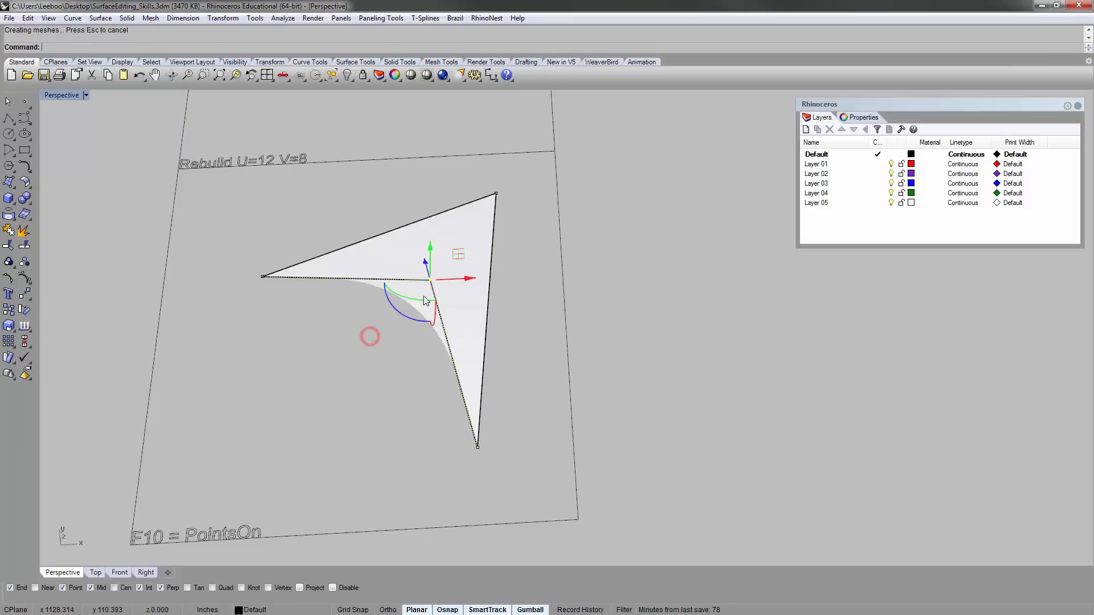
- Pull the inward-moved corner point back out to the lower left to open the surface into a four-sided shape
right_drag(415, 315, 426, 262)
scroll(455, 291, up, 4)
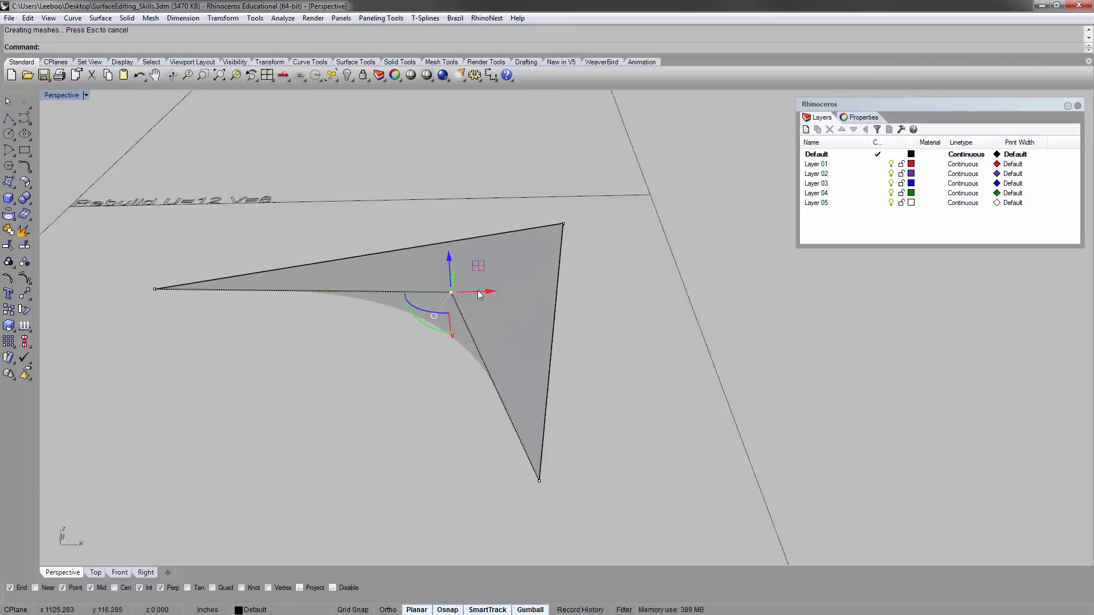
scroll(463, 290, down, 2)
mouse_move(461, 305)
right_down()
mouse_move(459, 315)
mouse_move(457, 294)
right_up()
drag(456, 286, 245, 411)
click(190, 424)
right_drag(199, 350, 199, 378)
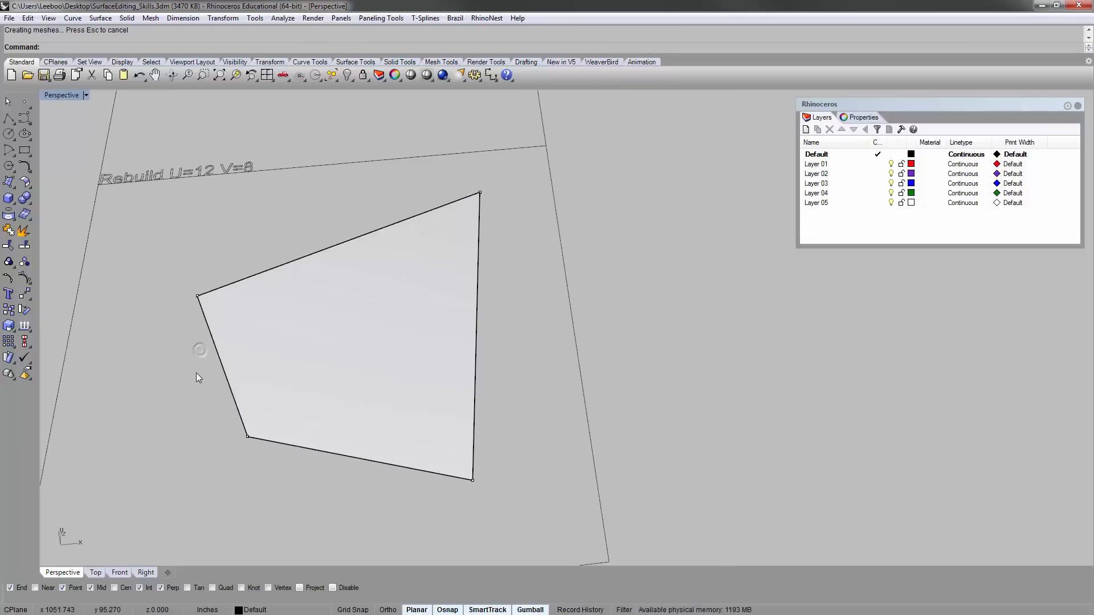
- Undo the corner point moves, delete the extra plane brought back by undoing, and turn off the control points
key(ctrl+z)
key(ctrl+z)
key(ctrl+z)
key(ctrl+z)
key(ctrl+z)
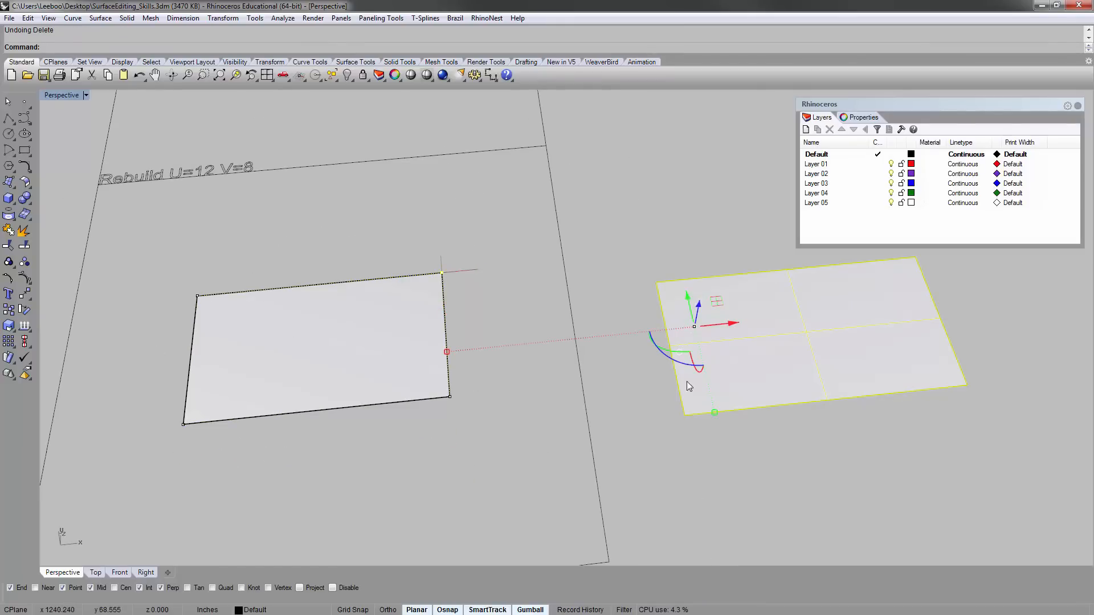
key(Delete)
key(Escape)
- Copy the flat surface into the Rebuild U=12 V=8 cell above, using the cell's right-hand corners as reference points
scroll(395, 238, down, 3)
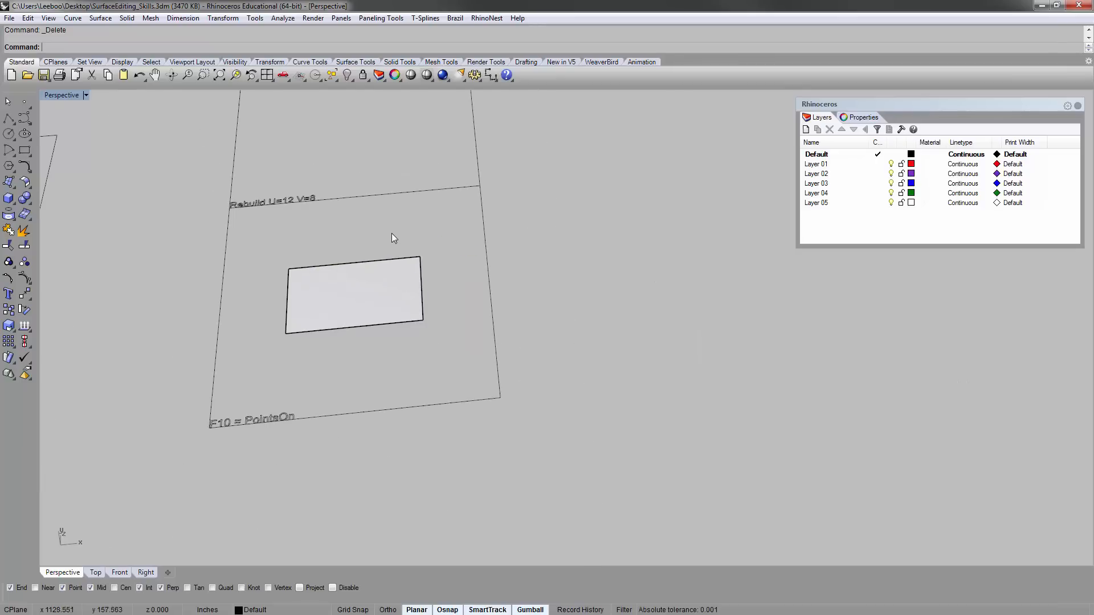
shift+right_drag(358, 196, 366, 306)
click(351, 389)
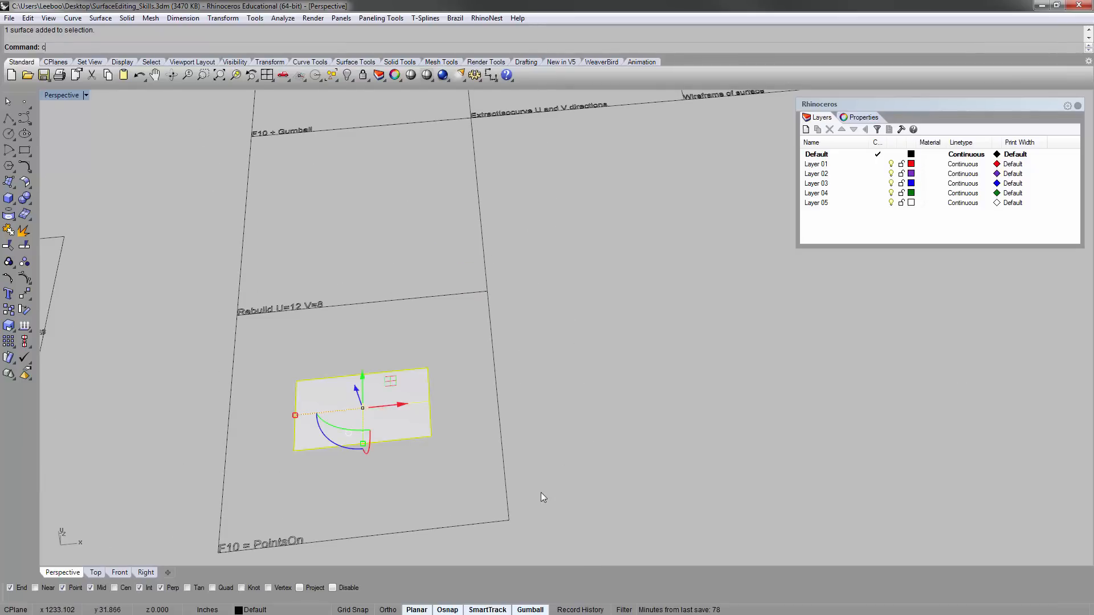
text(copy)
key(Return)
click(509, 520)
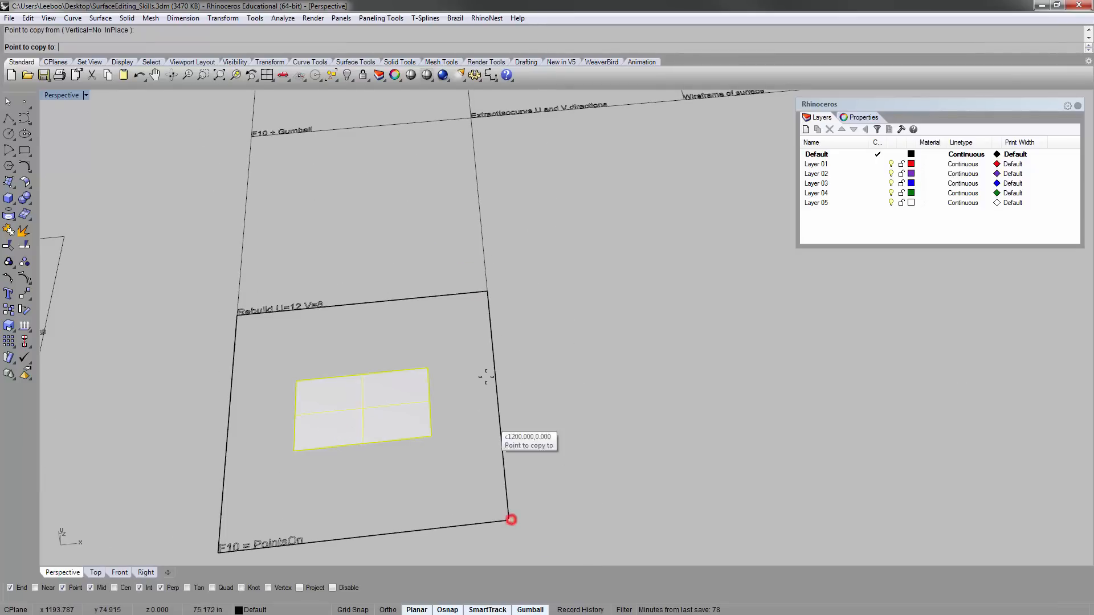
click(487, 293)
key(Return)
click(373, 214)
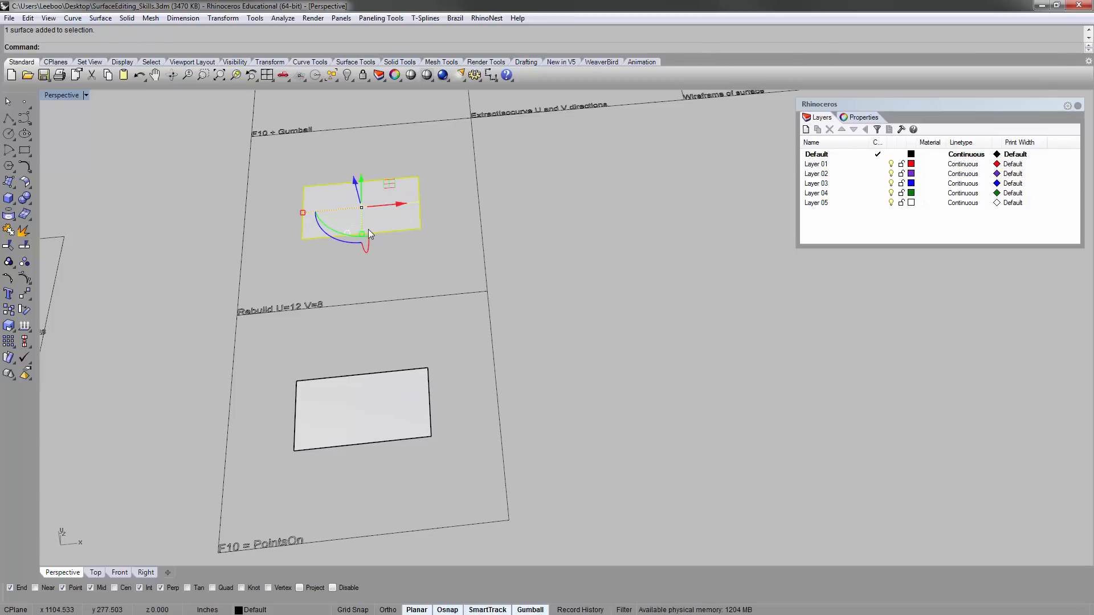
right_drag(364, 230, 363, 239)
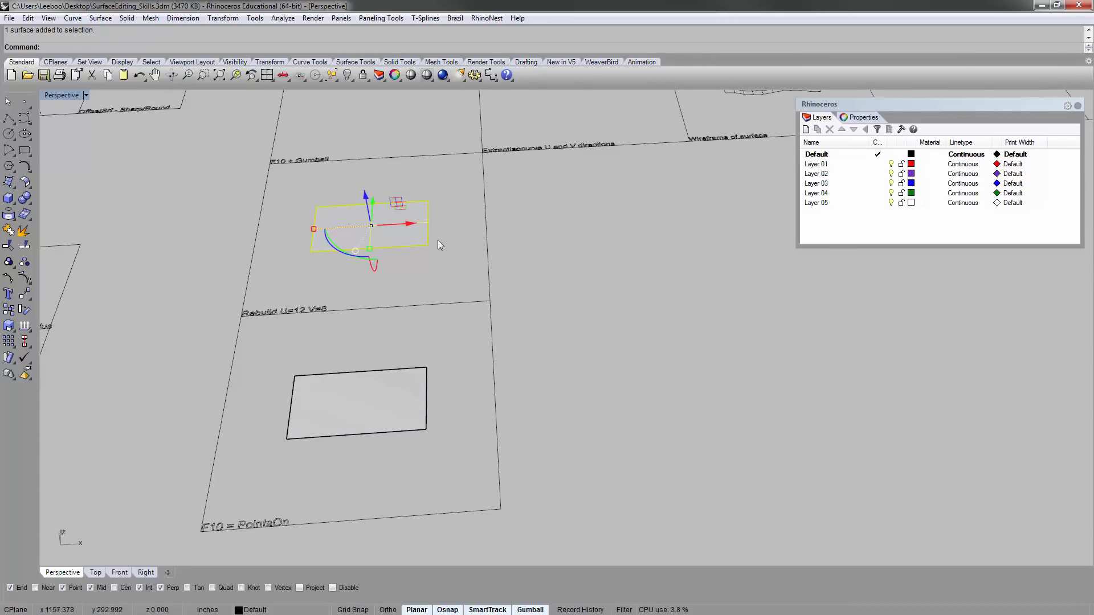
click(440, 263)
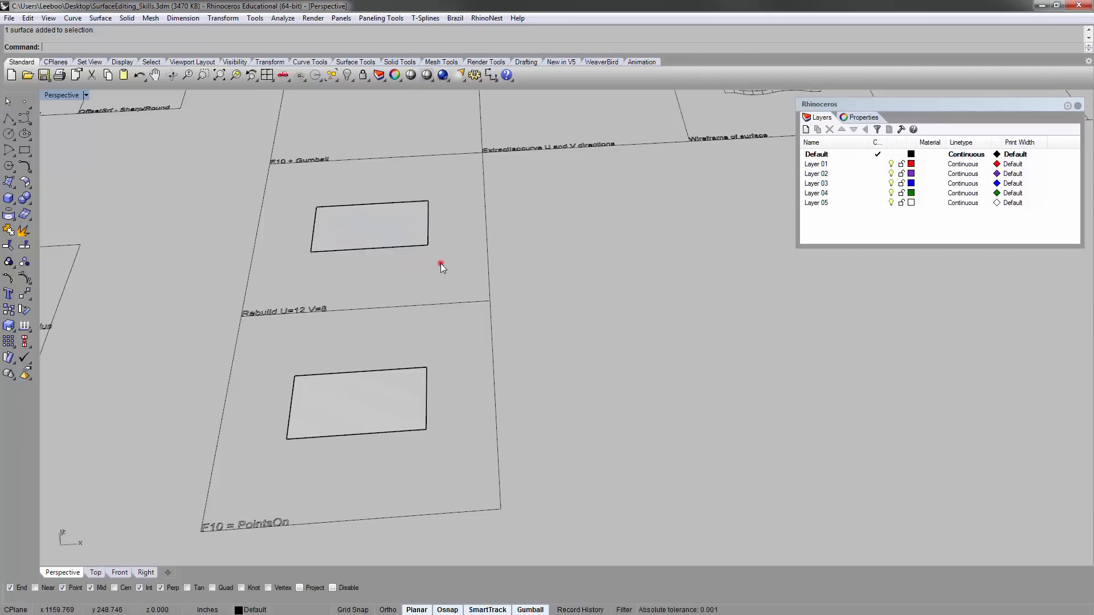
- Draw a single-segment polyline in the empty space to the right of the F10 = PointsOn cell
right_drag(440, 263, 416, 241)
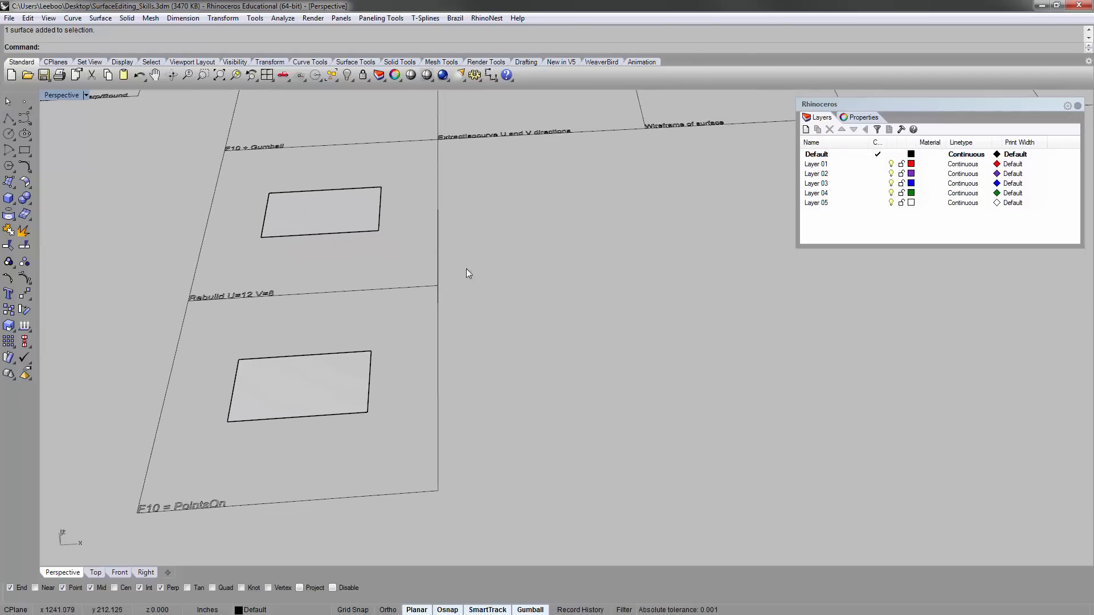
right_click(527, 318)
click(526, 314)
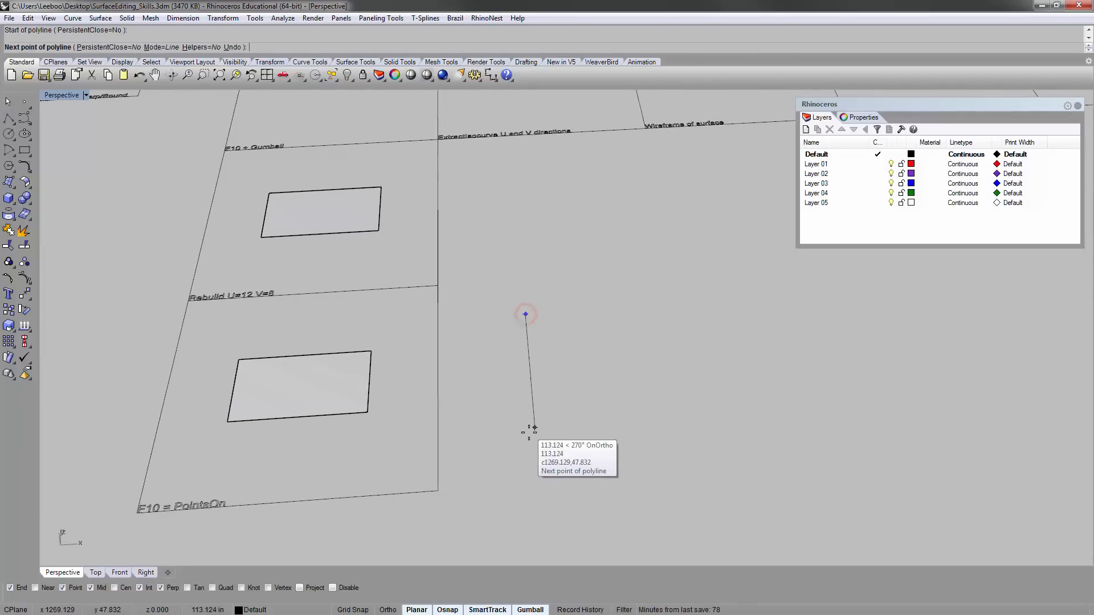
click(505, 420)
right_click(505, 420)
right_drag(506, 420, 515, 371)
- Turn on the line's control points, try moving its upper end point, and turn the points off again
click(516, 372)
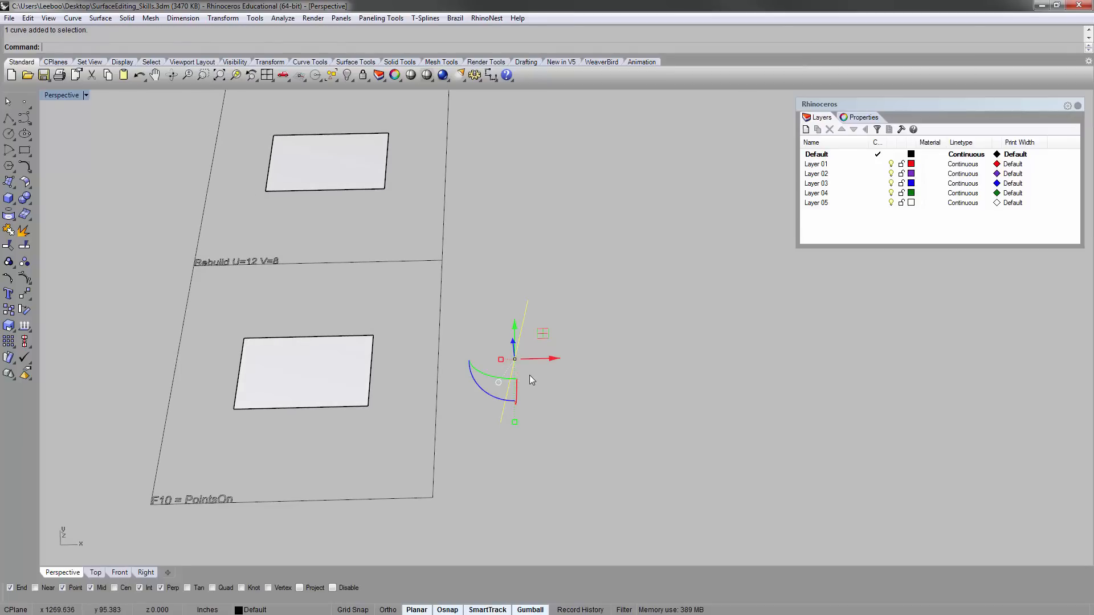
click(529, 375)
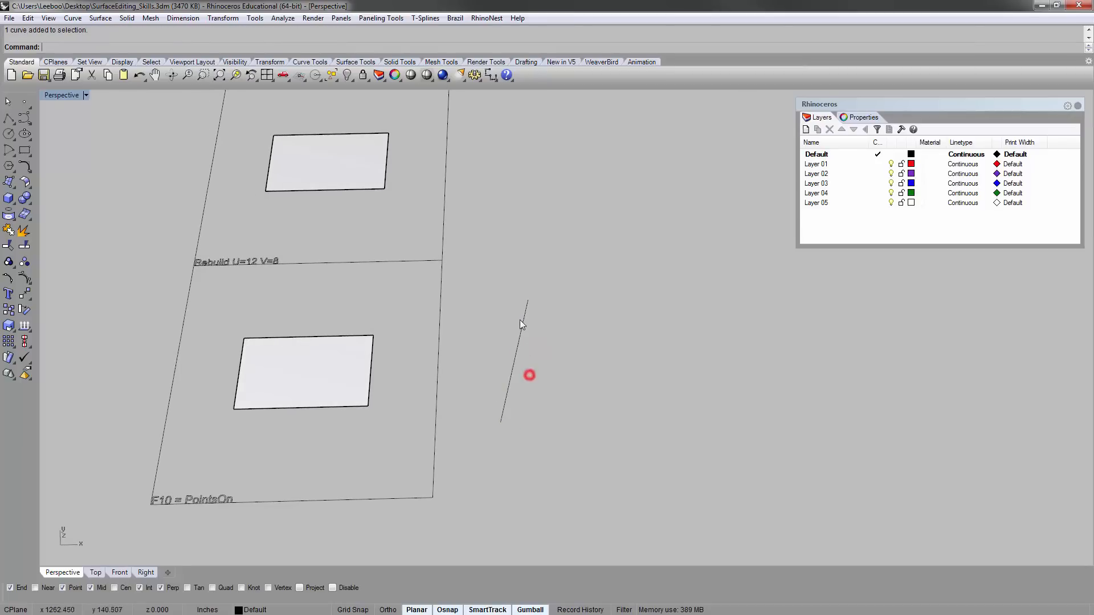
key(F11)
click(520, 371)
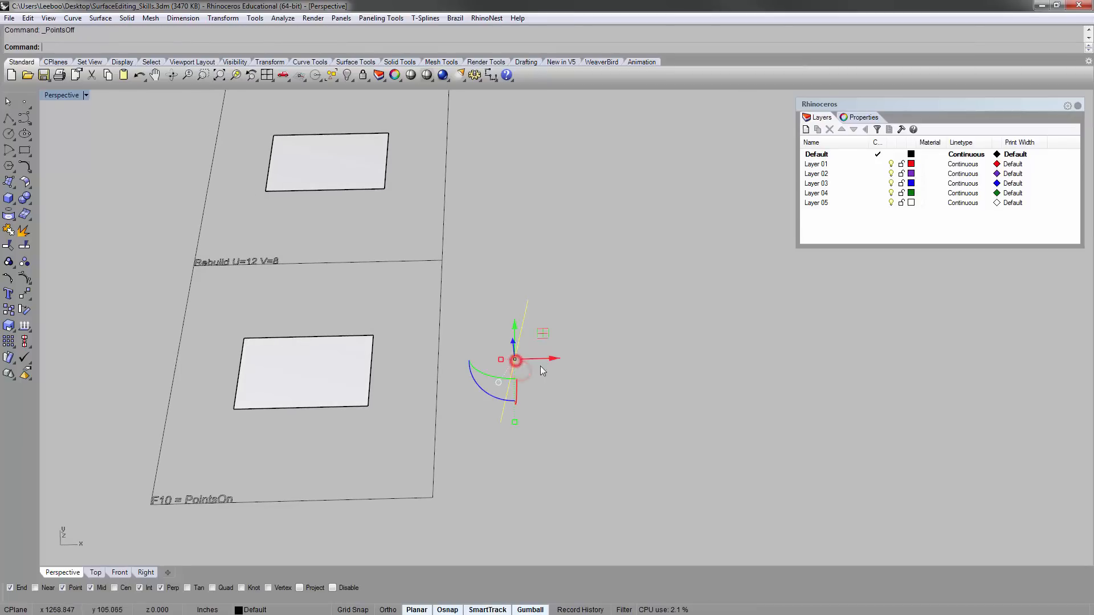
key(F10)
click(525, 297)
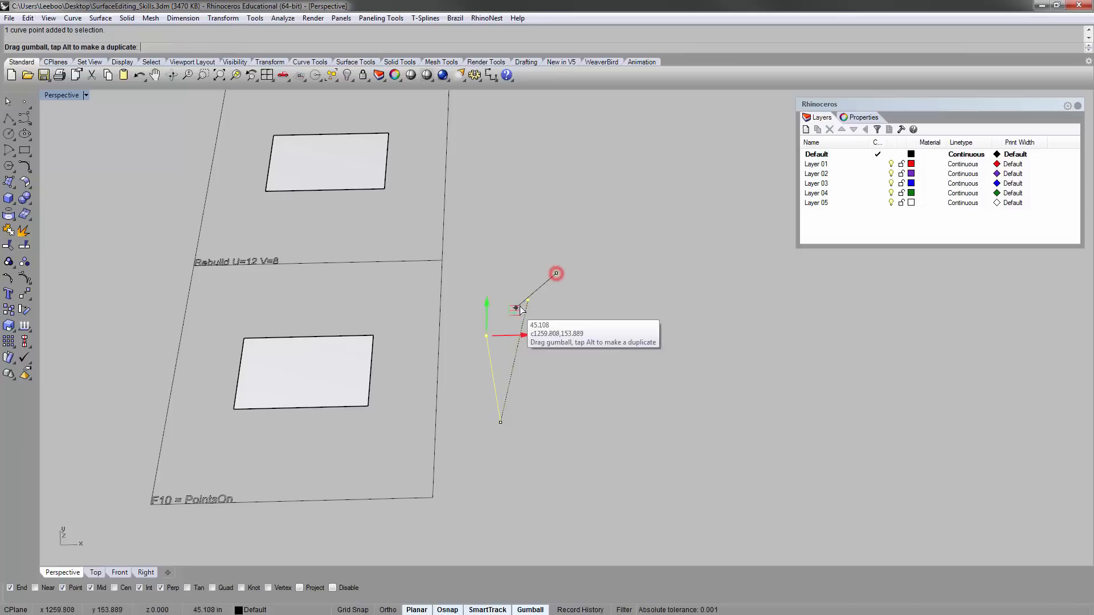
scroll(512, 399, up, 5)
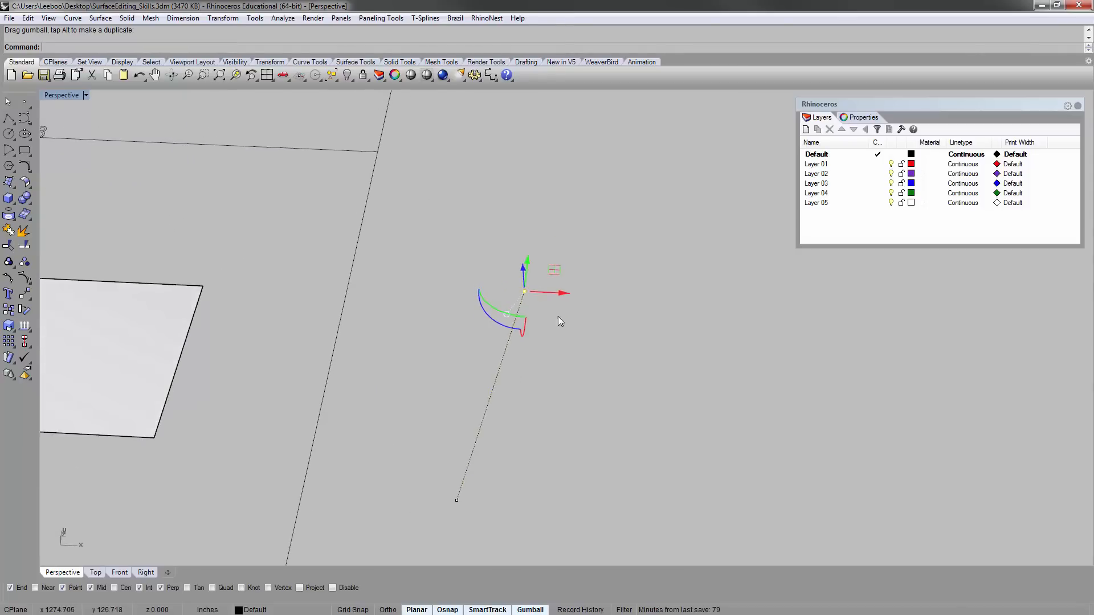
scroll(536, 333, down, 5)
key(Escape)
- Rebuild the line with a point count of 4 and degree 2, deleting the input and previewing before accepting
click(531, 339)
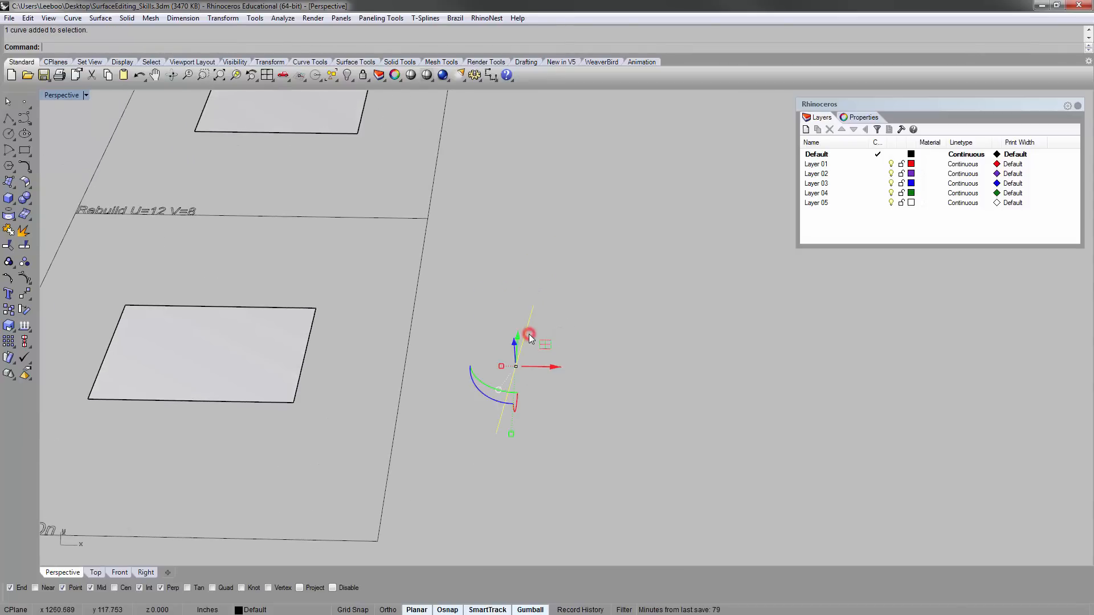
text(Rebuild)
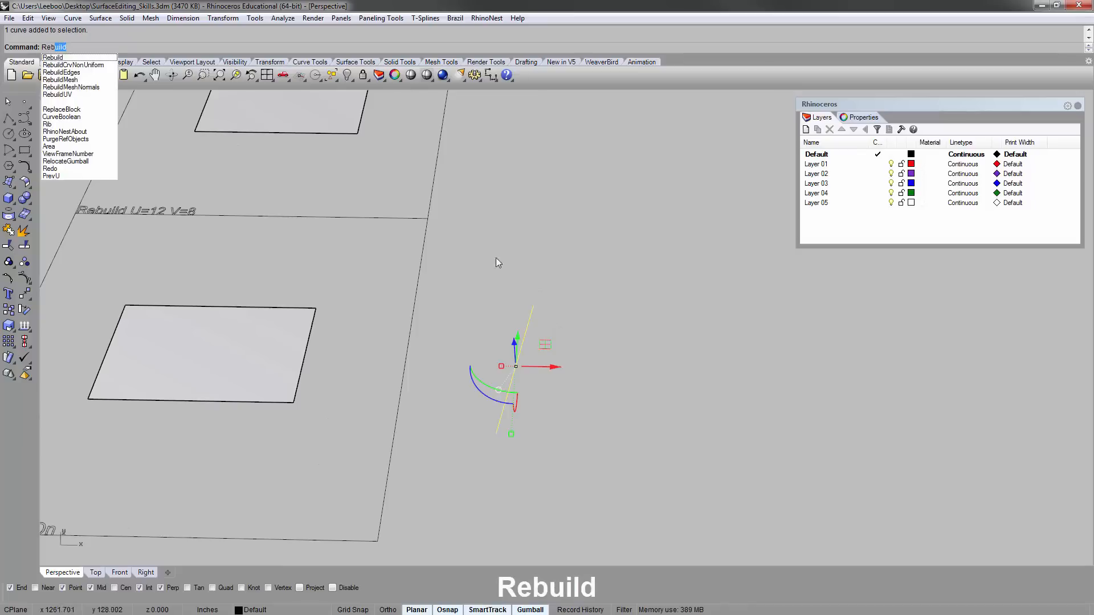
key(Return)
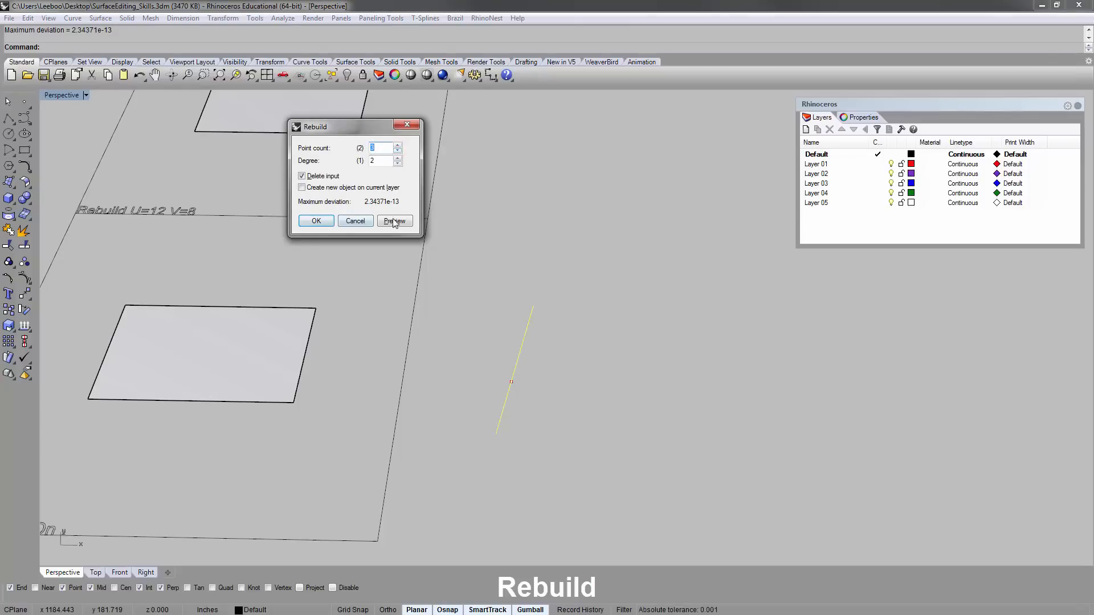
click(395, 221)
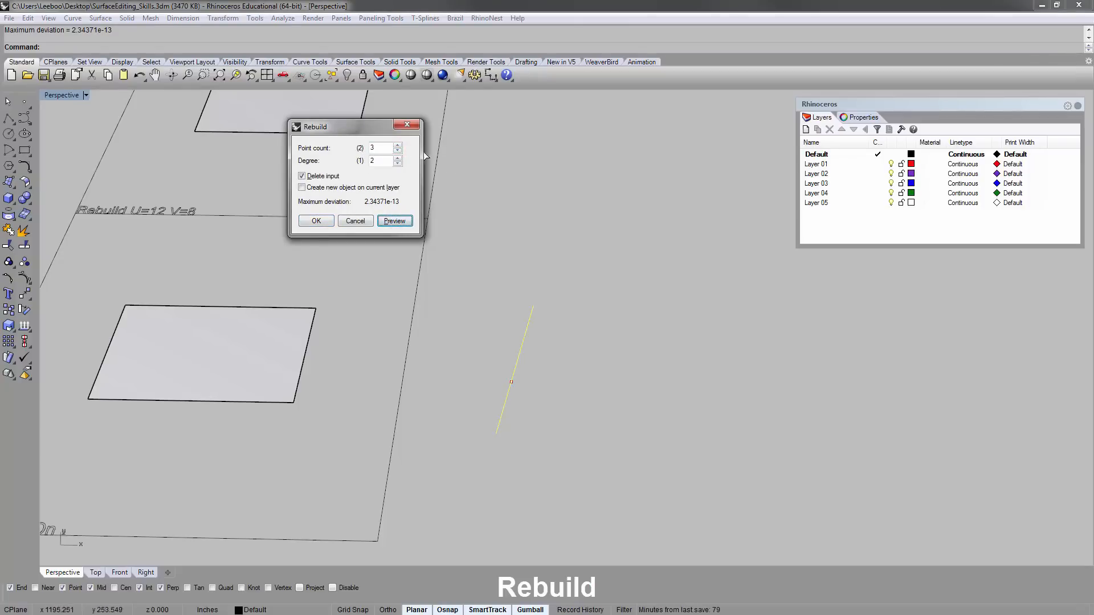
click(399, 146)
click(395, 220)
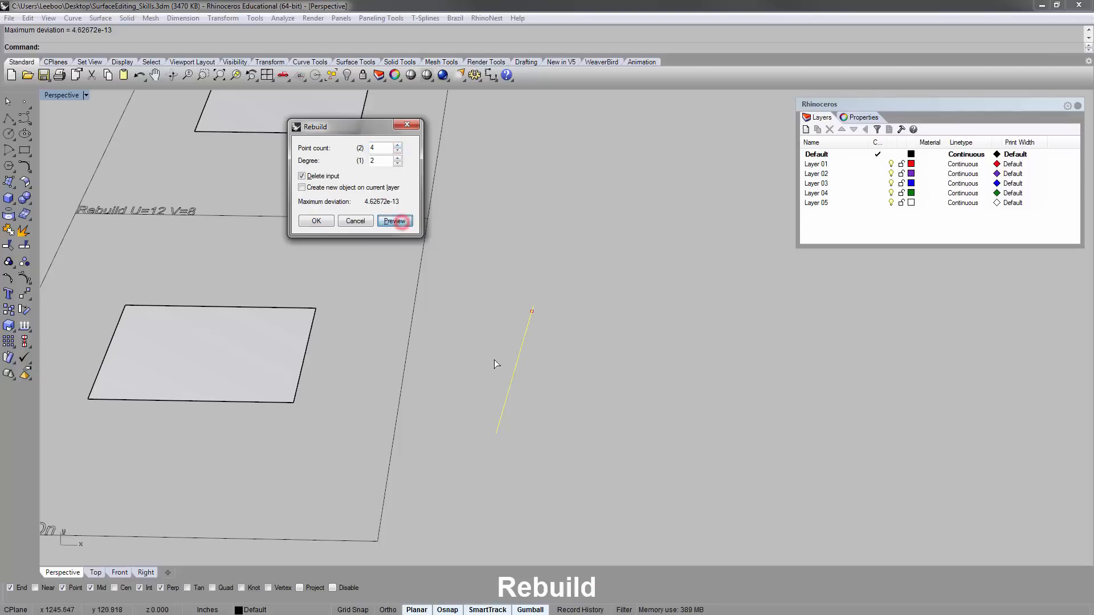
click(317, 222)
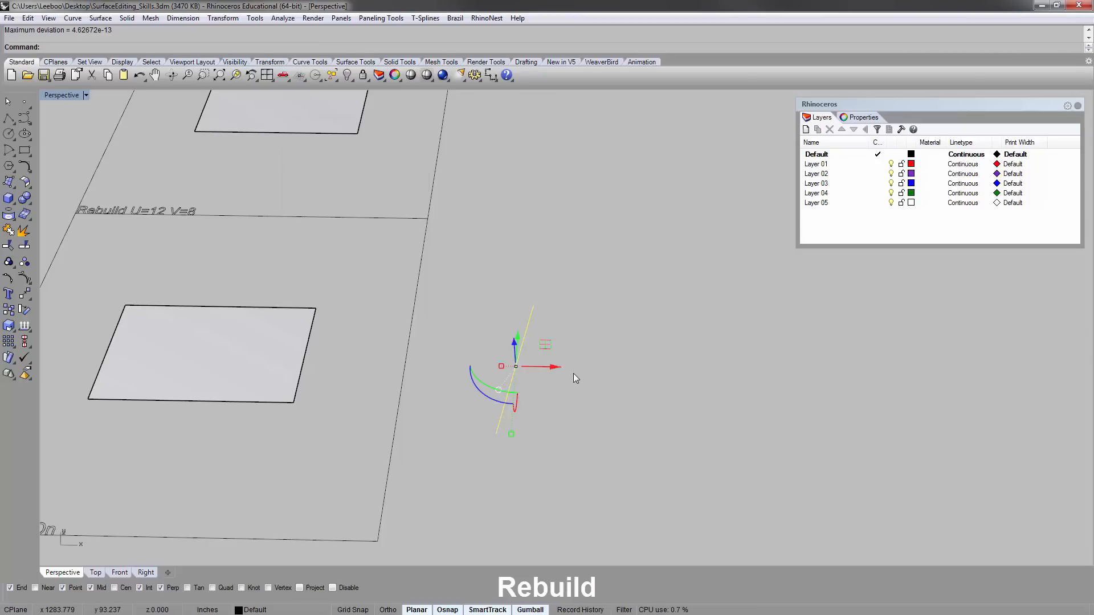
- Turn on the rebuilt line's control points, move its two middle points to opposite sides to form an S-curve, and turn the points off
key(F10)
click(506, 399)
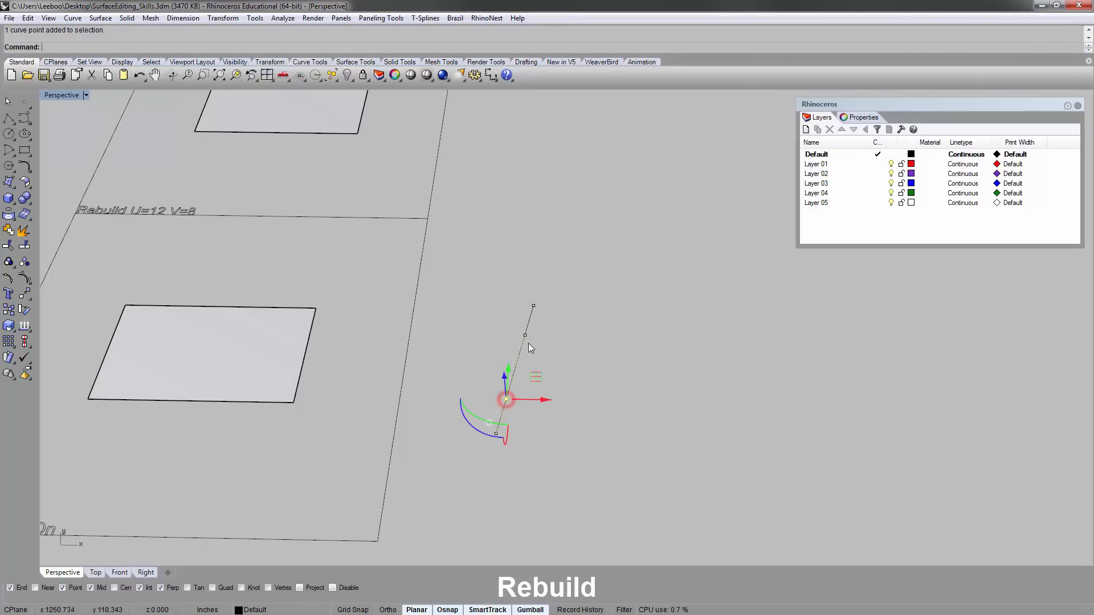
click(525, 335)
click(558, 388)
mouse_move(557, 387)
right_down()
mouse_move(532, 398)
mouse_move(545, 376)
right_up()
click(511, 407)
drag(545, 376, 564, 317)
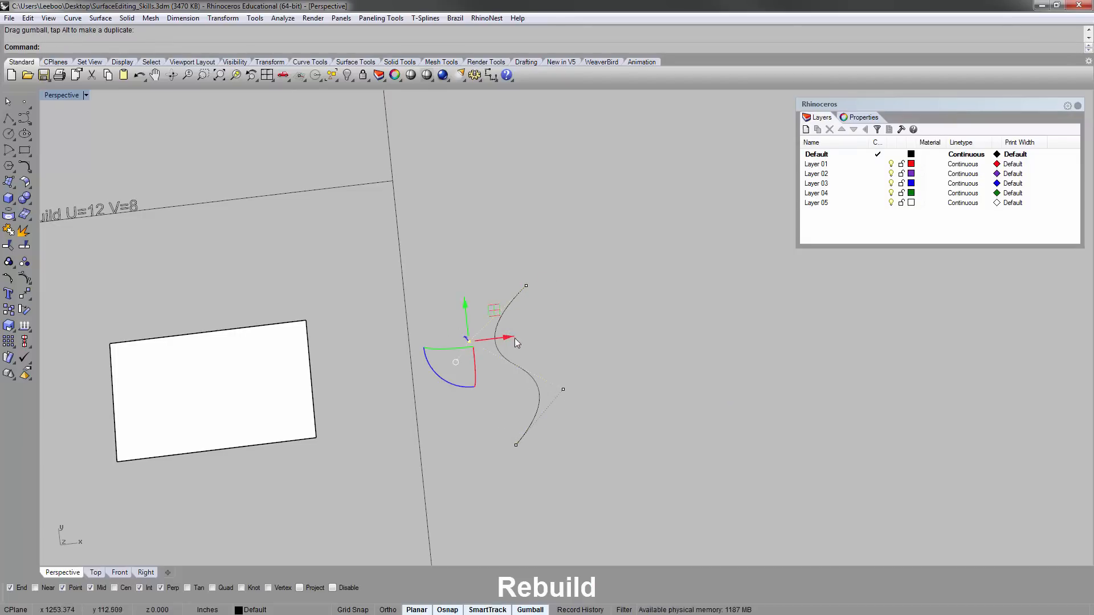
key(Escape)
- Rebuild the S-curve with a point count of 4 and degree 3, deleting the input, after previewing degrees 1 and 2
click(507, 306)
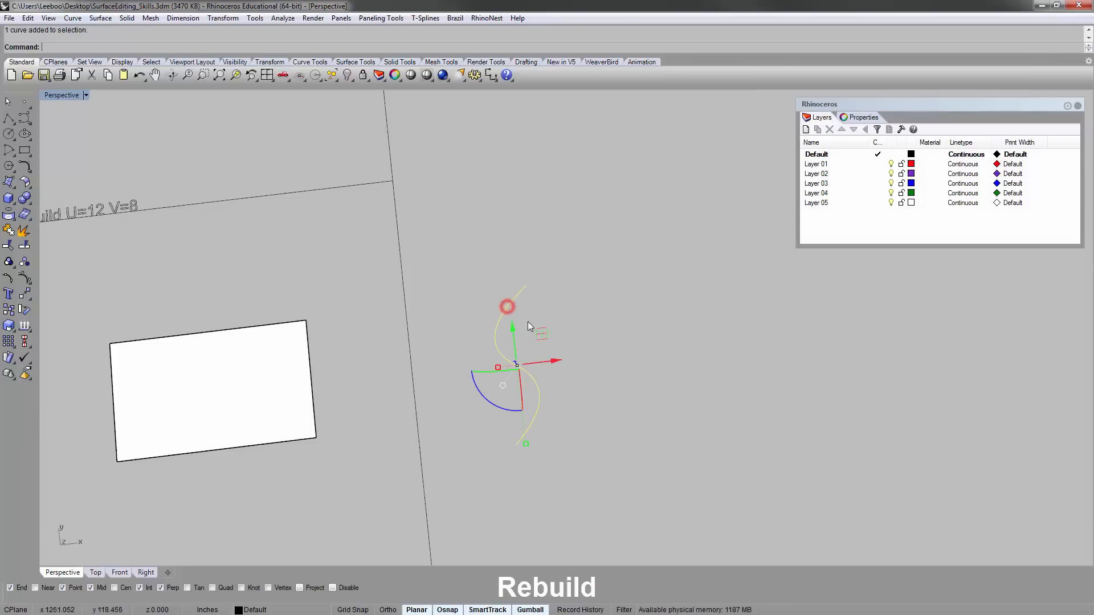
text(rebuild)
key(Return)
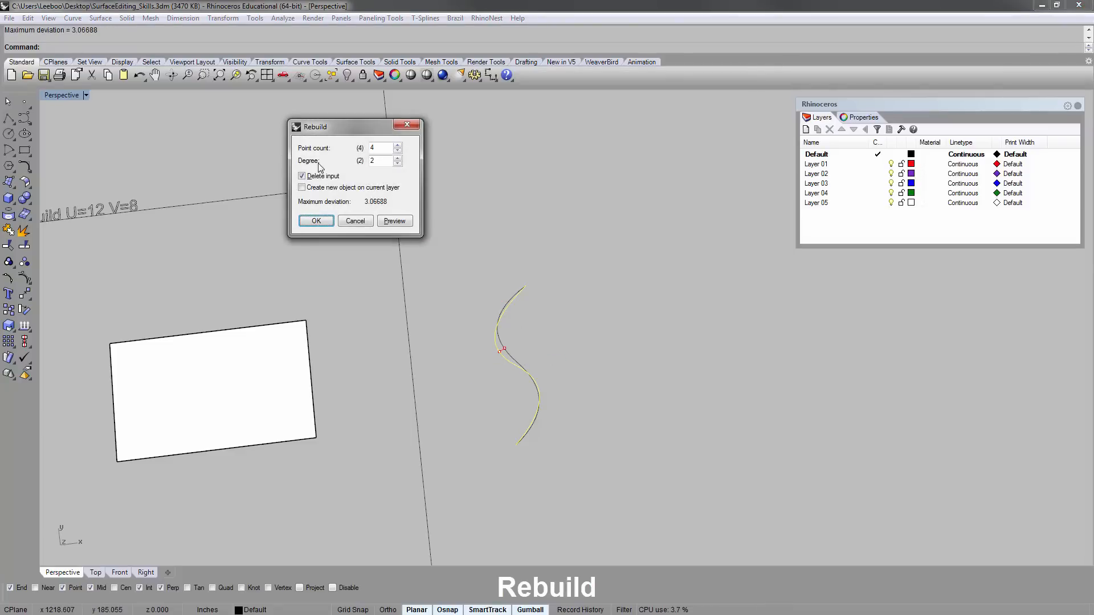
double_click(372, 160)
click(397, 163)
click(397, 224)
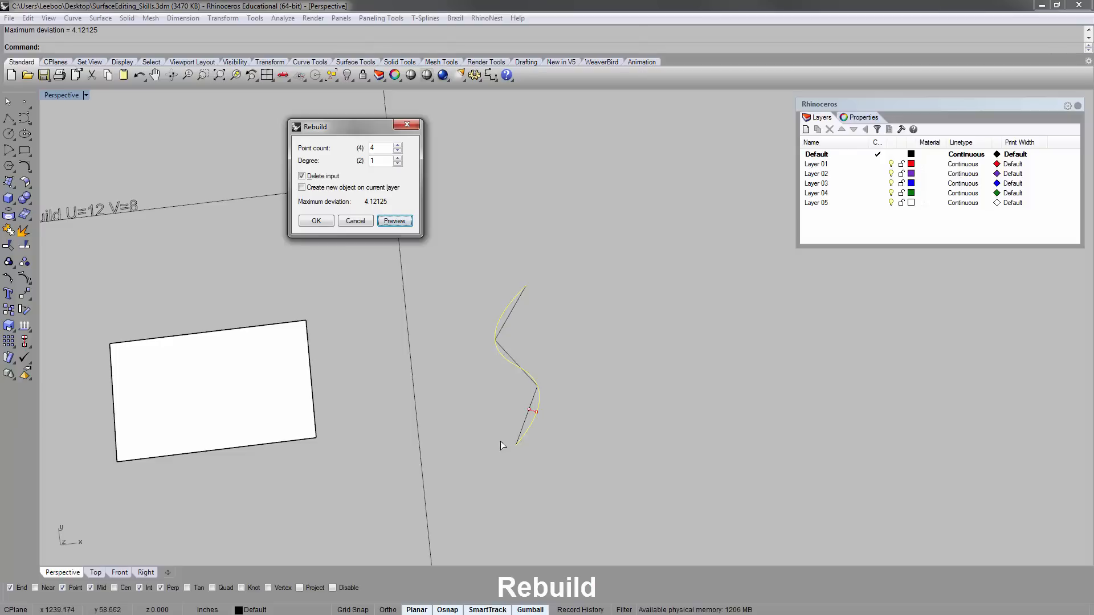
click(397, 158)
click(395, 221)
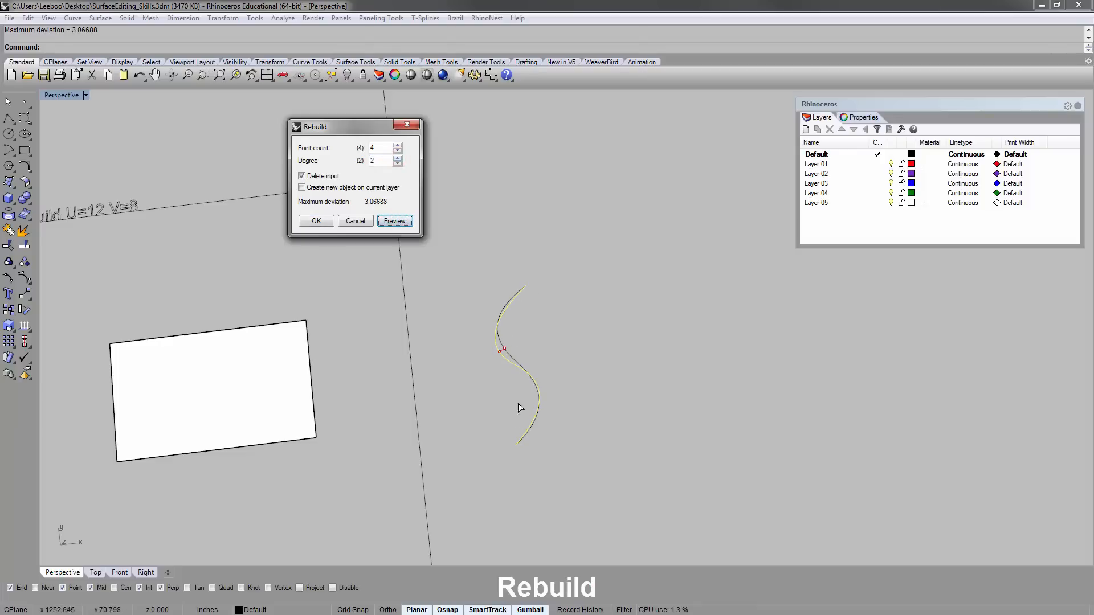
click(397, 158)
click(402, 224)
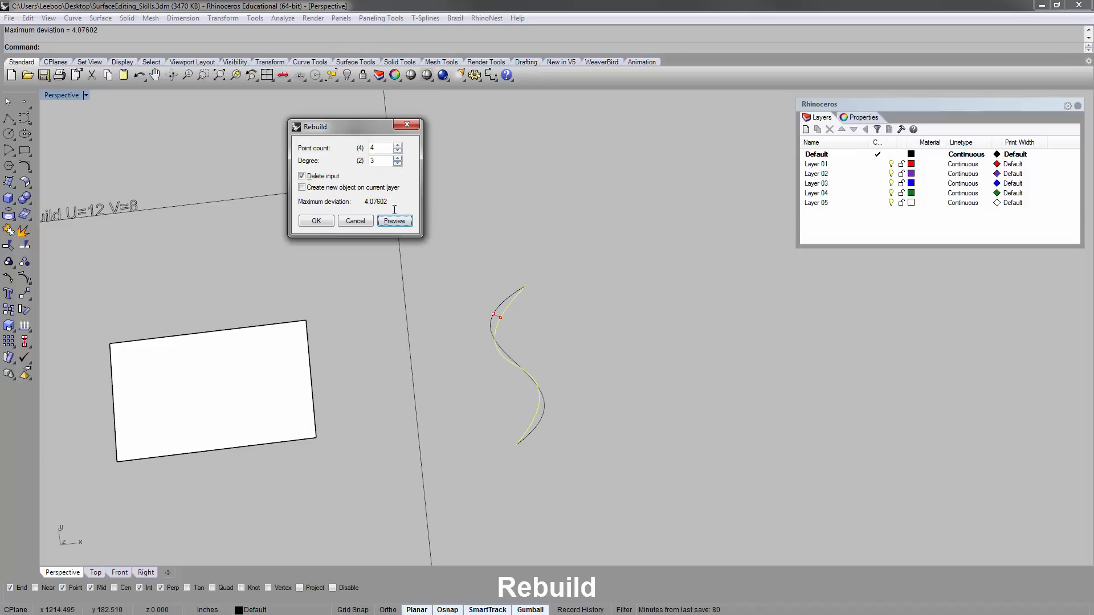
click(317, 221)
- Show the rebuilt curve's control points for inspection, and delete the curve
right_drag(566, 317, 499, 318)
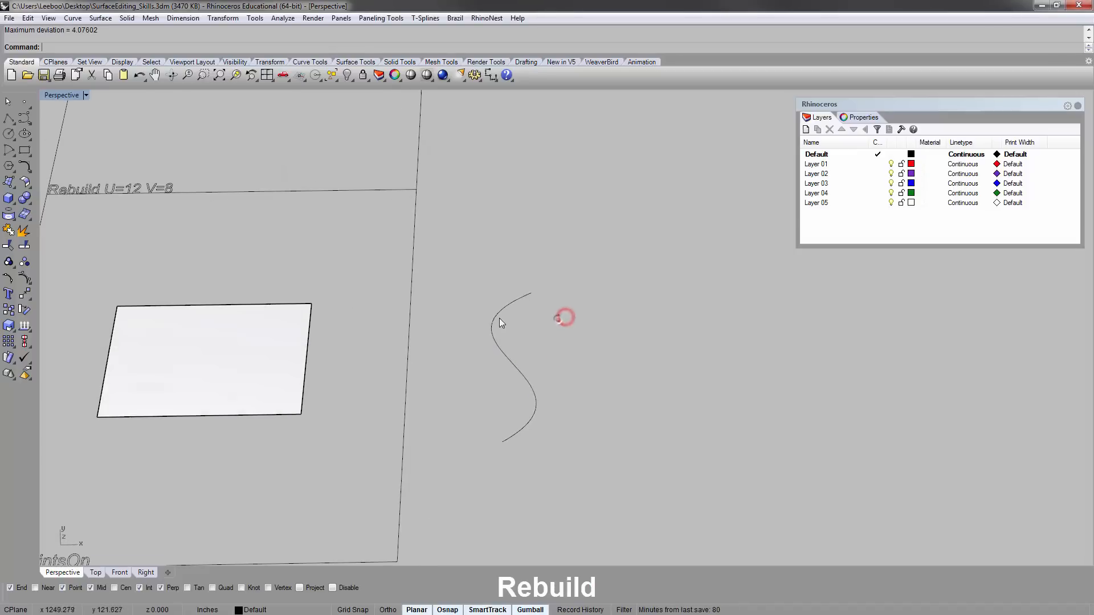
click(492, 314)
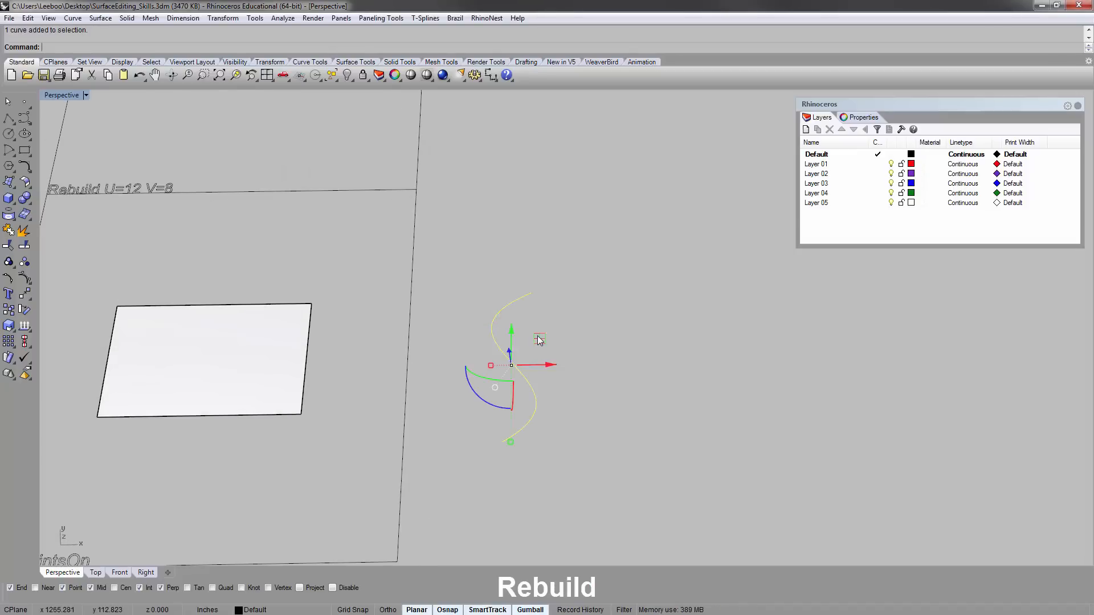
key(F10)
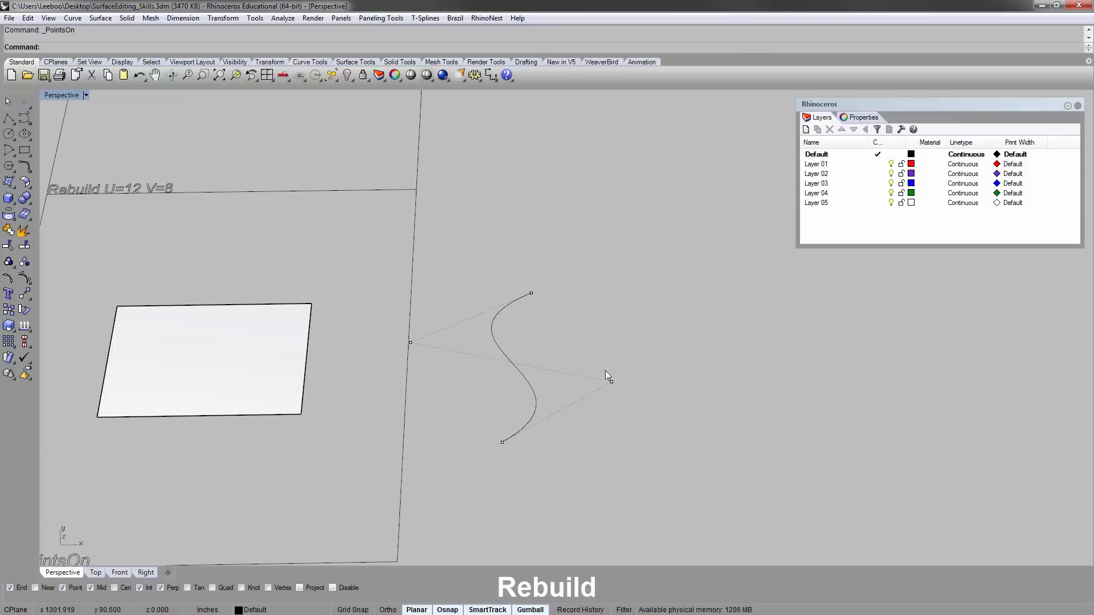
click(496, 309)
key(Delete)
- Rebuild the flat surface in the Rebuild U=12 V=8 cell with point counts U 12 and V 8 and degree 3 in both directions, deleting the input
scroll(512, 314, down, 5)
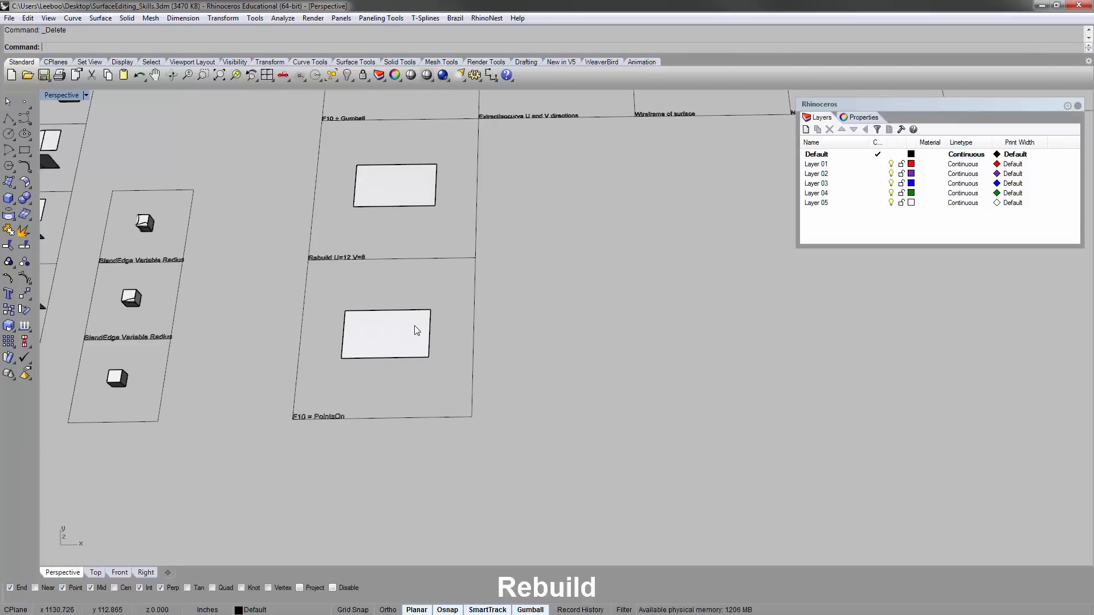
click(430, 192)
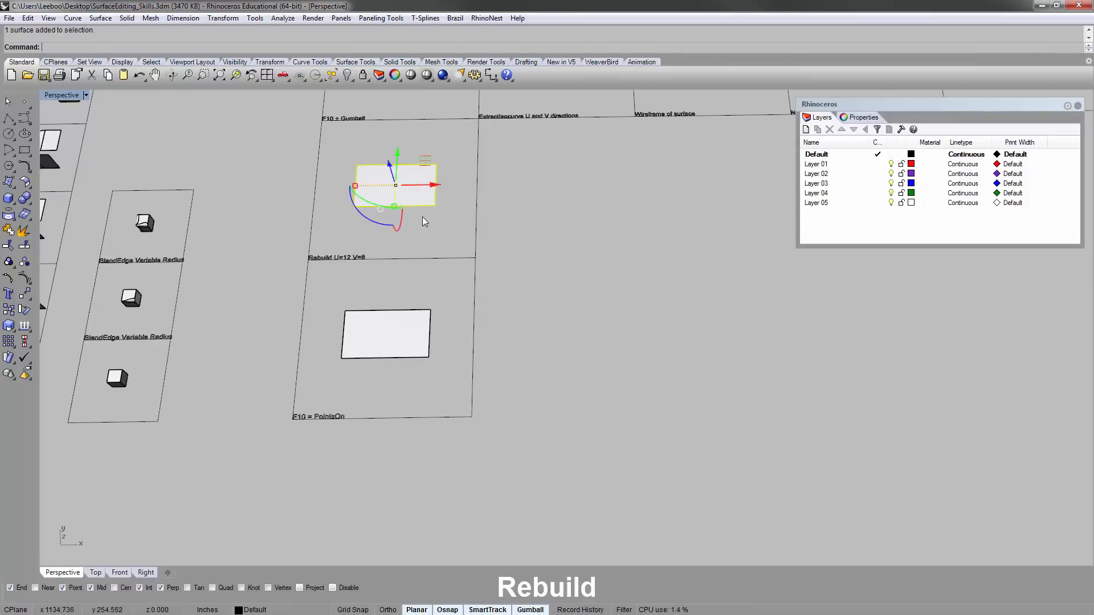
scroll(408, 197, up, 3)
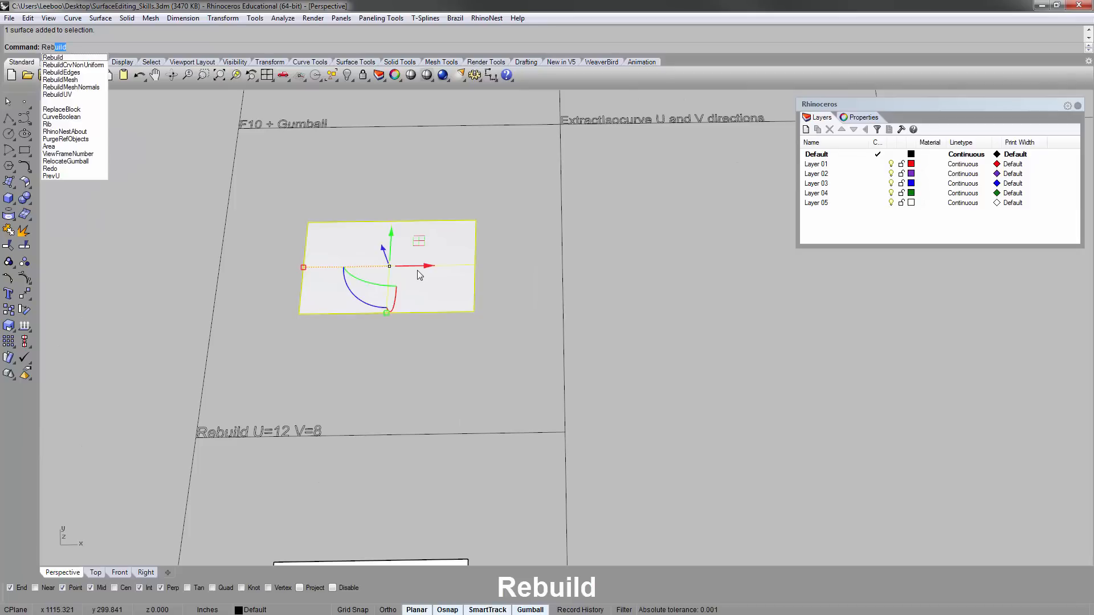
key(Return)
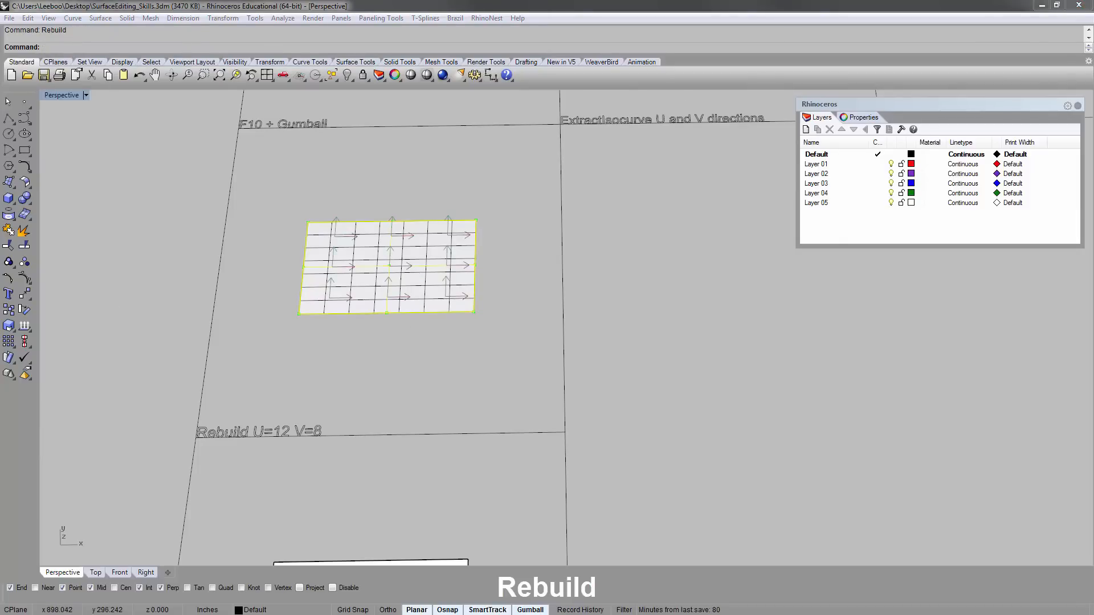
drag(278, 341, 580, 177)
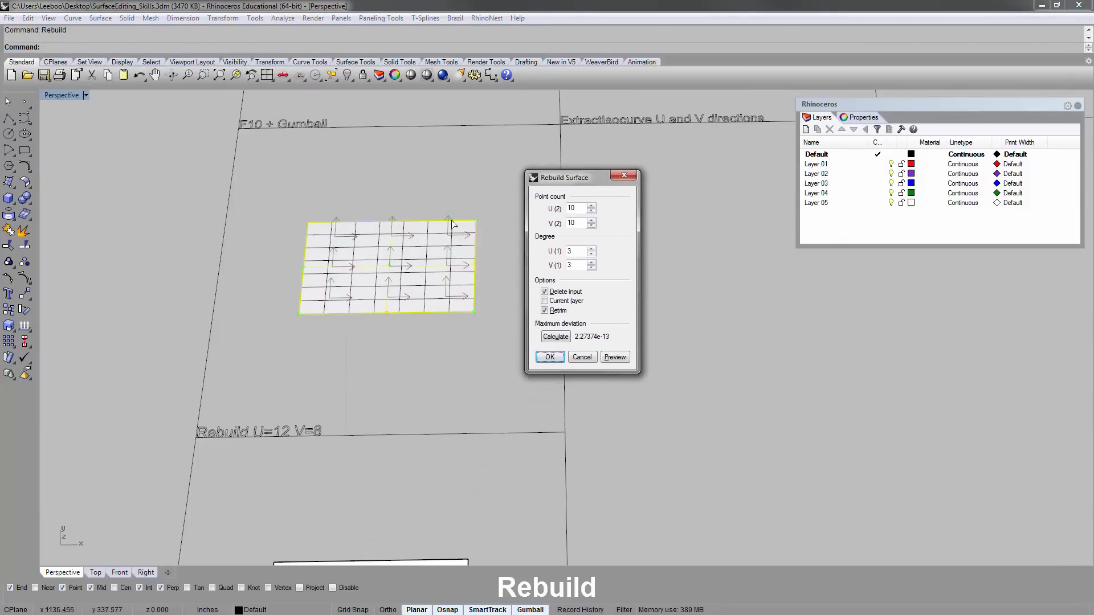
scroll(451, 220, up, 3)
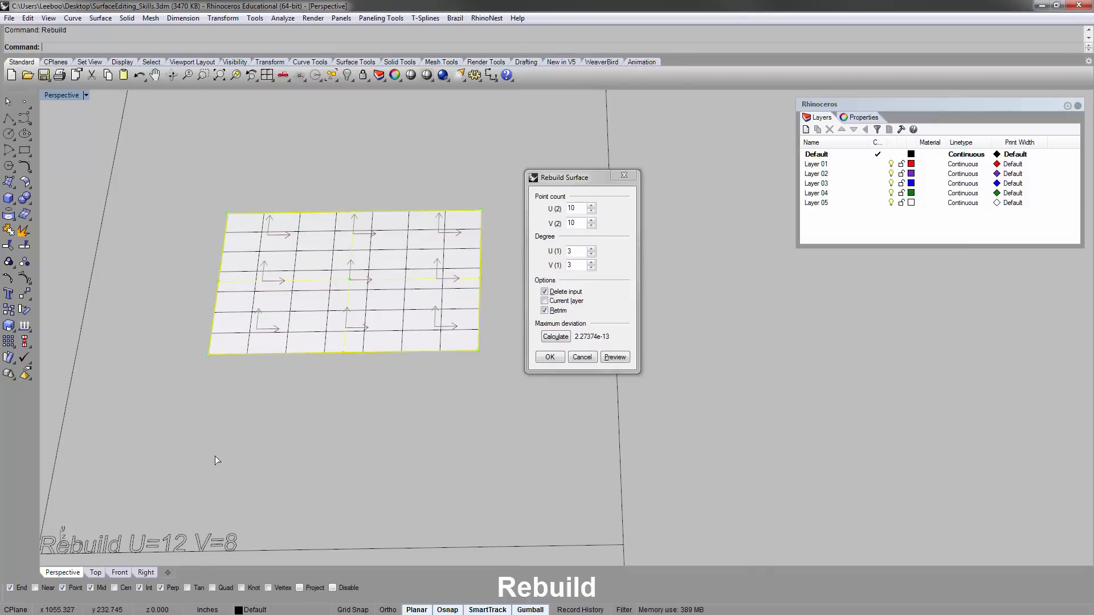
shift+right_drag(214, 456, 245, 434)
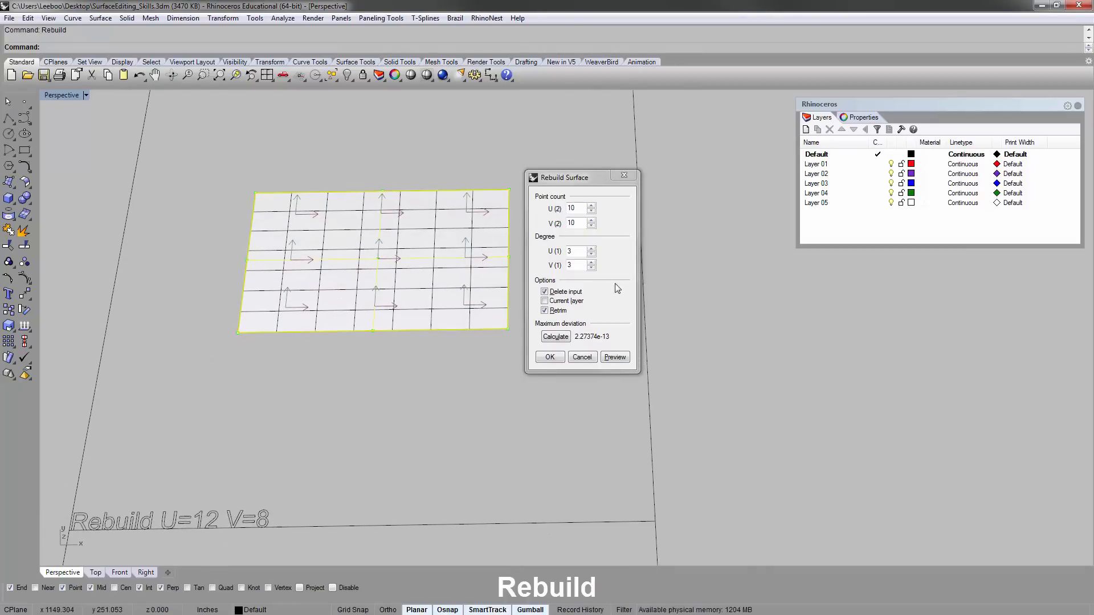
click(592, 206)
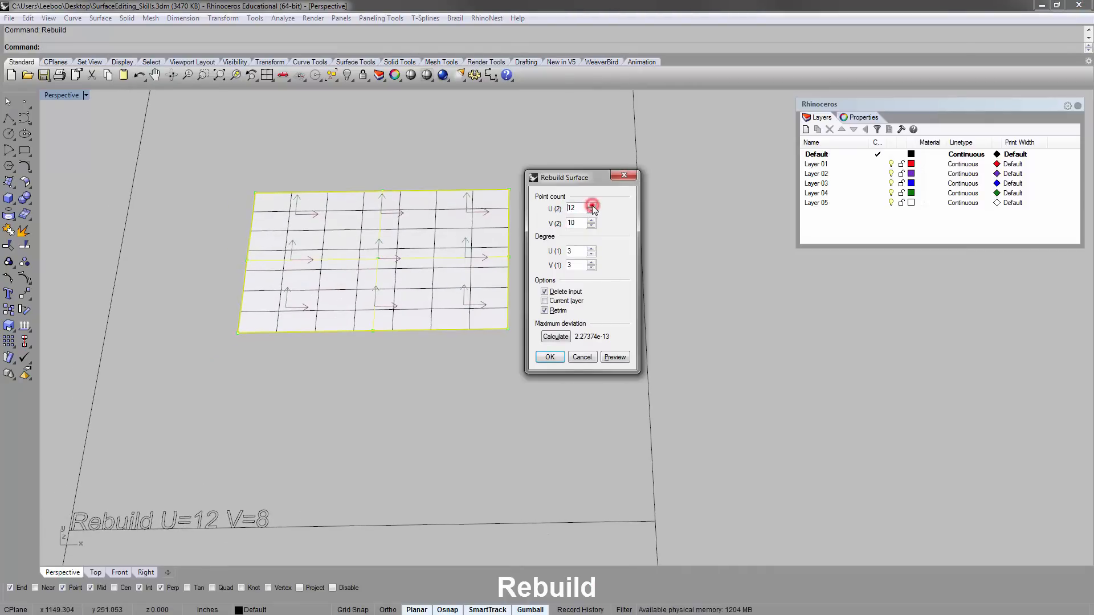
click(592, 206)
click(592, 226)
click(592, 226)
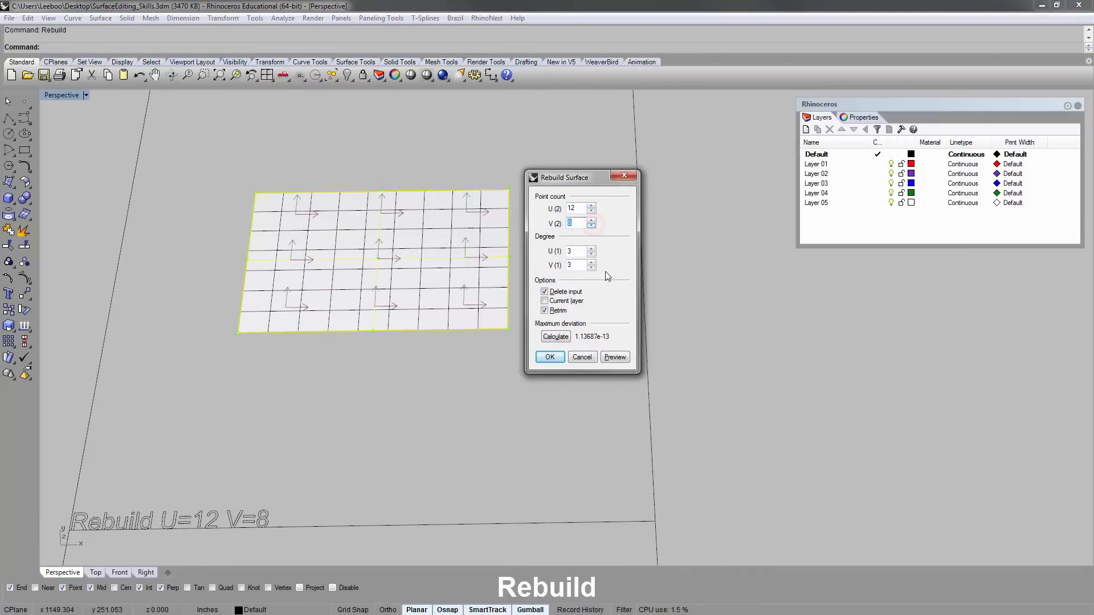
click(614, 357)
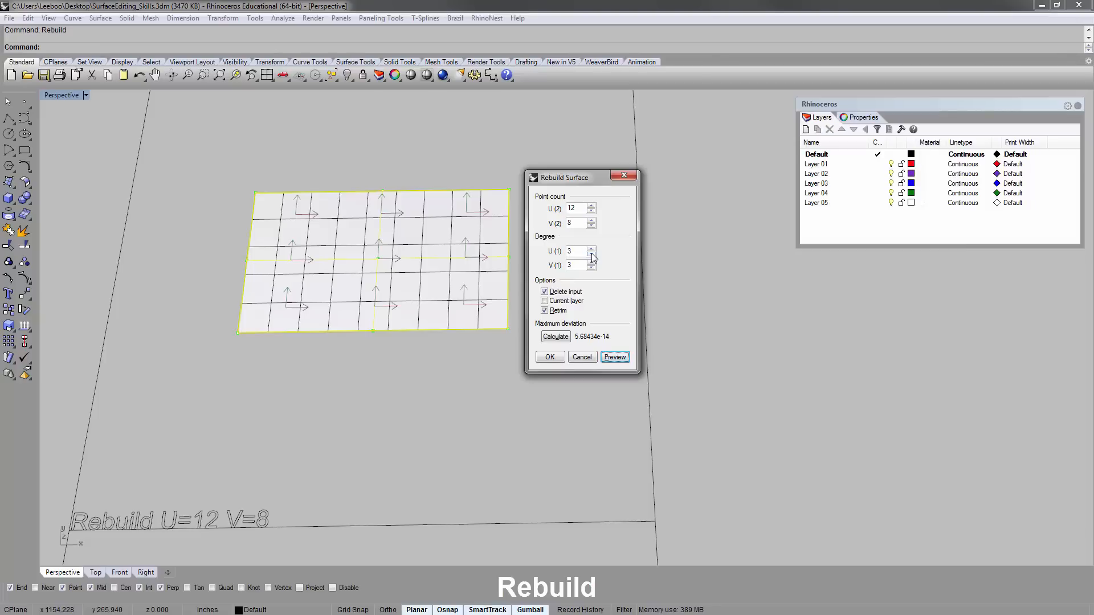
click(550, 357)
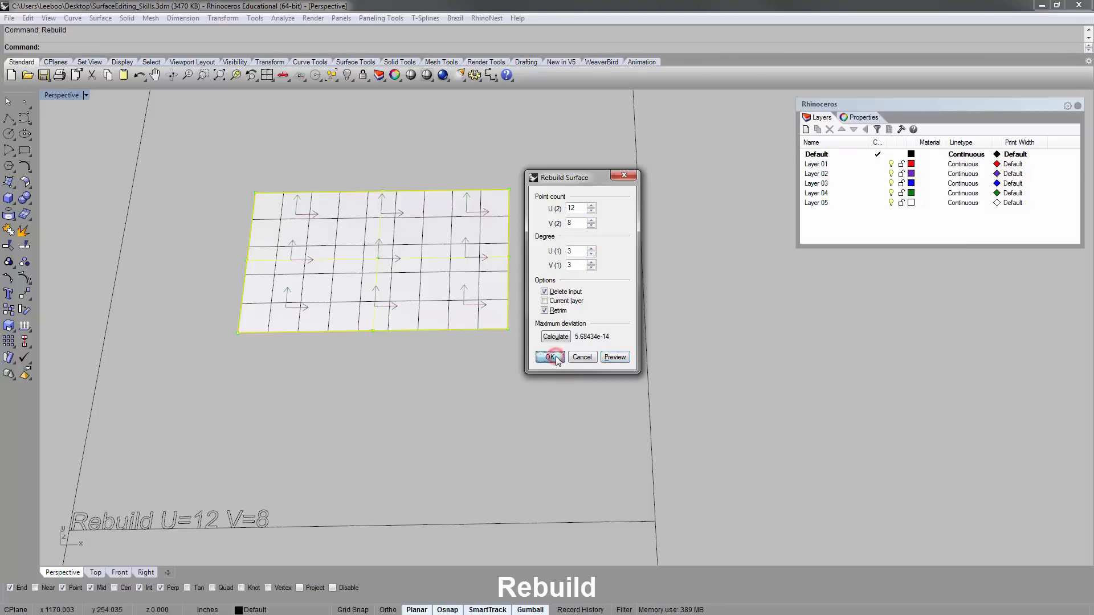
click(459, 384)
- Copy the rebuilt surface into the F10 + Gumball cell above, using the cells' right-hand corners as reference points
click(379, 225)
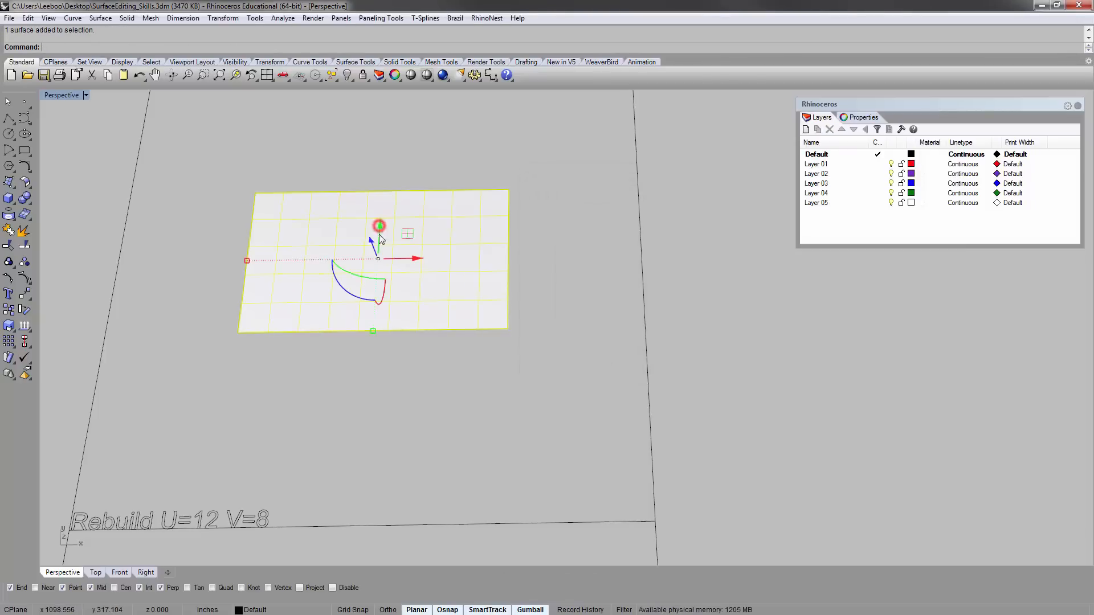
right_drag(405, 349, 464, 346)
scroll(410, 318, down, 7)
text(copy)
key(Return)
click(493, 378)
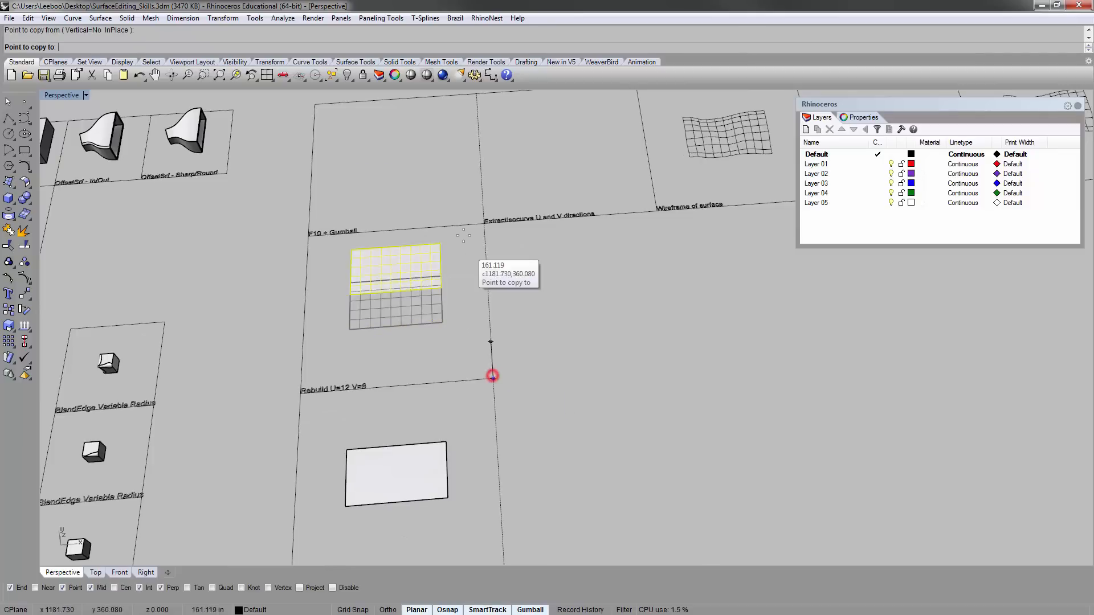
click(478, 225)
key(Escape)
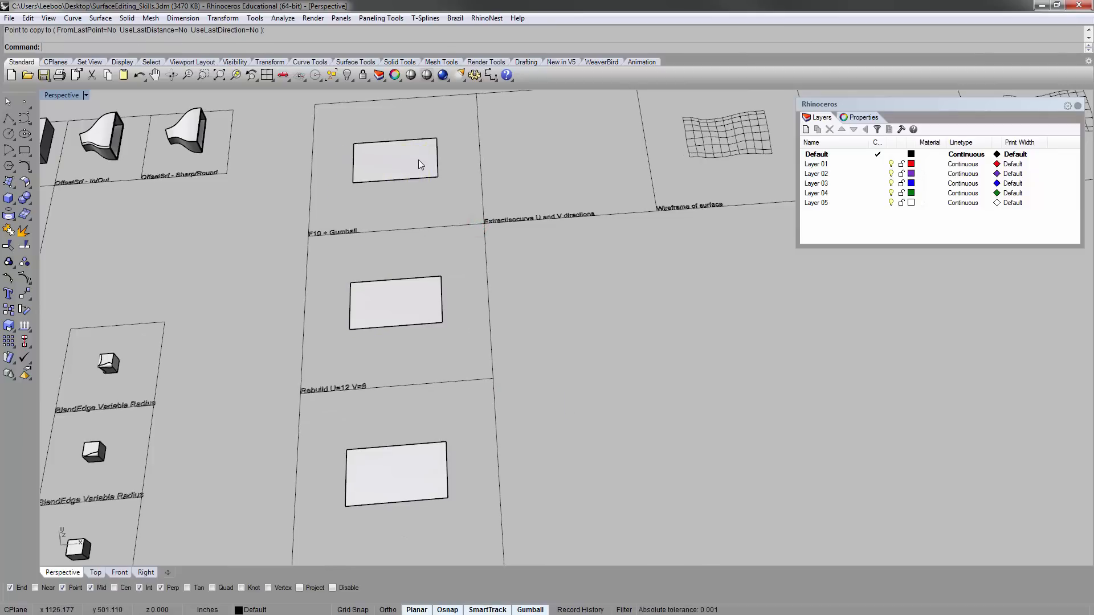
- Zoom to the copied surface in the F10 + Gumball cell and turn on its control points
click(421, 161)
text(zs)
key(Return)
scroll(419, 239, down, 10)
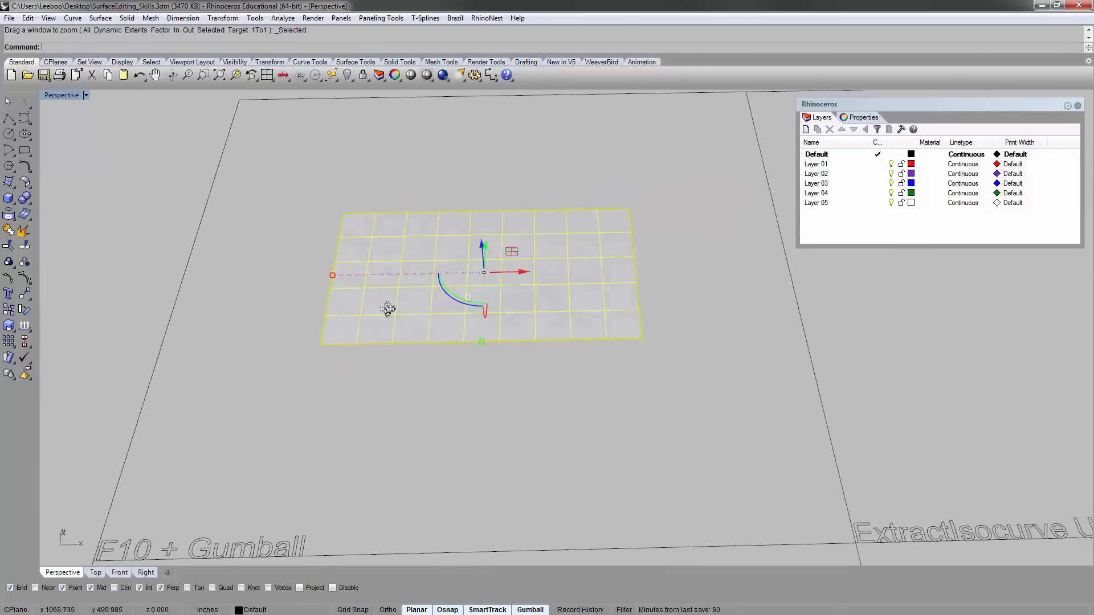
scroll(508, 325, up, 4)
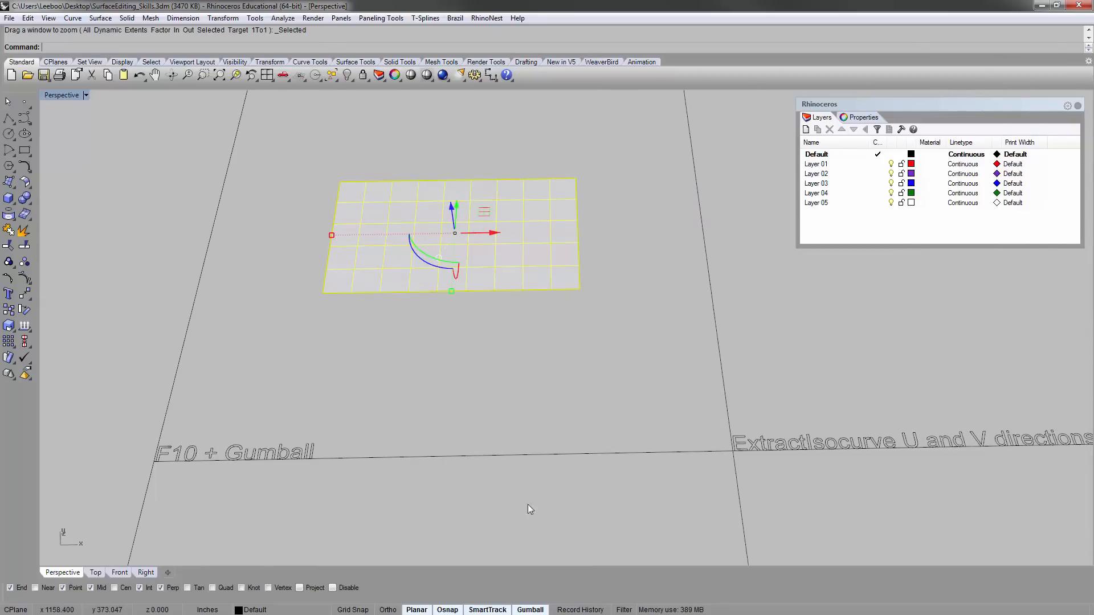
key(F10)
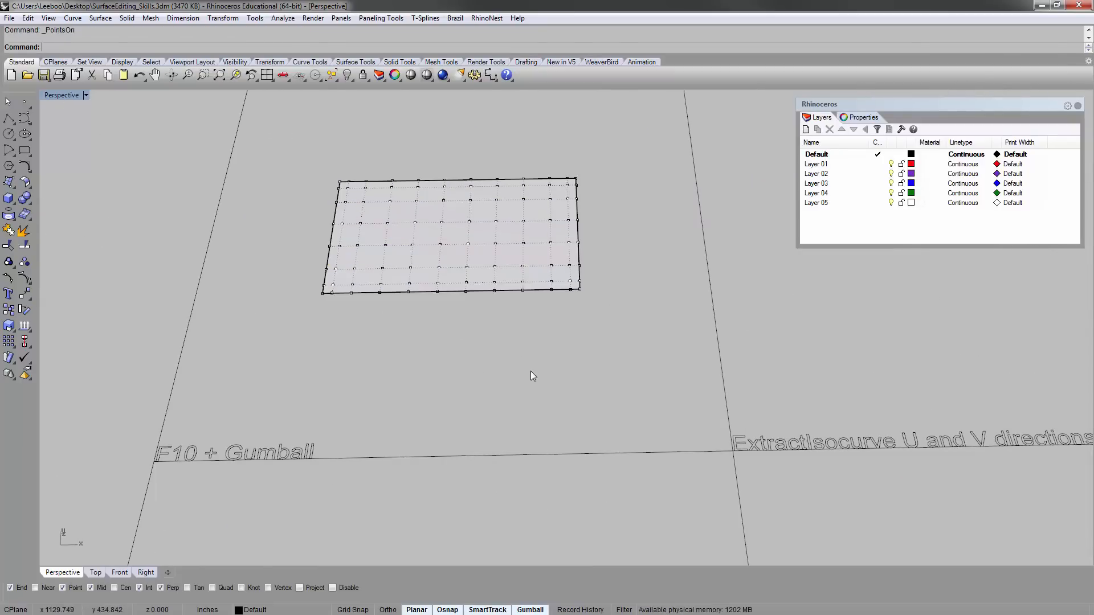
- Examine the control-point grid on the F10 + Gumball surface and compare it with the surfaces in the two cells below
right_drag(532, 367, 536, 380)
scroll(509, 217, up, 4)
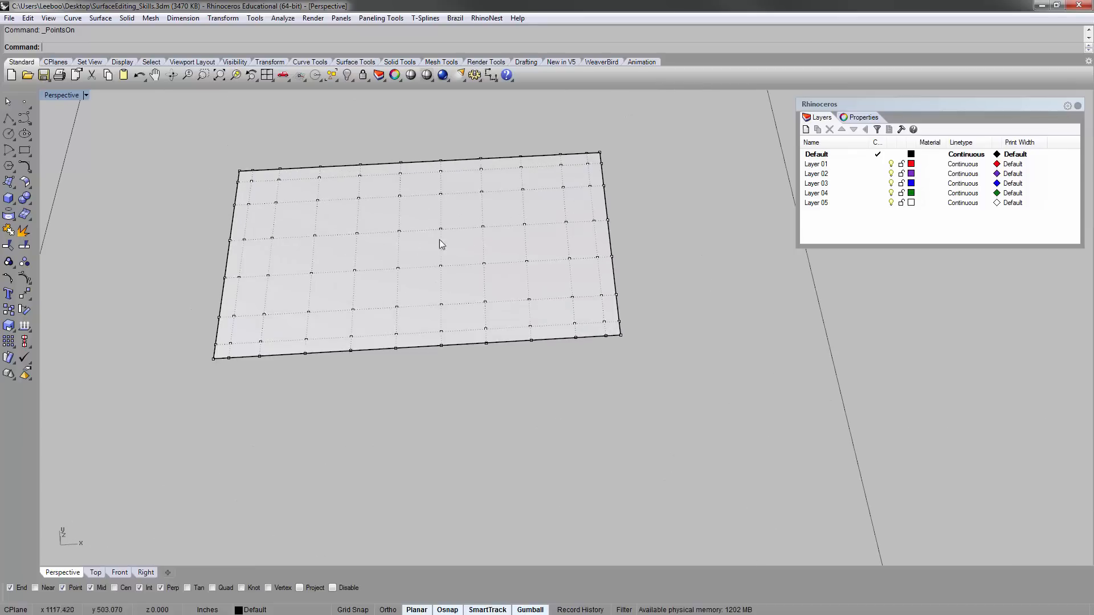
scroll(442, 234, down, 8)
scroll(443, 236, up, 5)
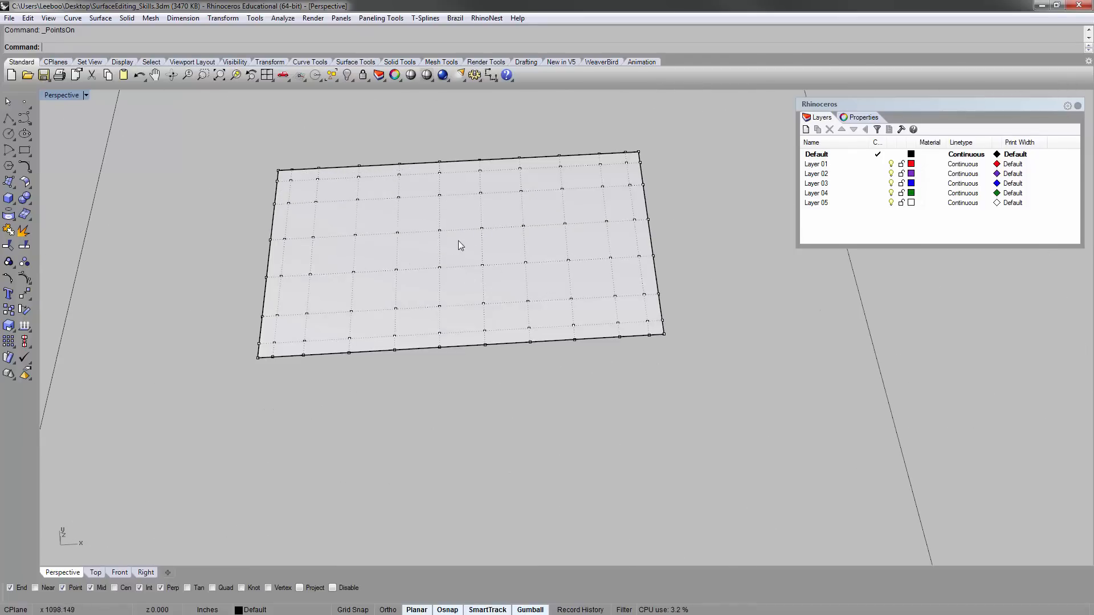
scroll(458, 241, down, 14)
shift+right_drag(495, 530, 486, 392)
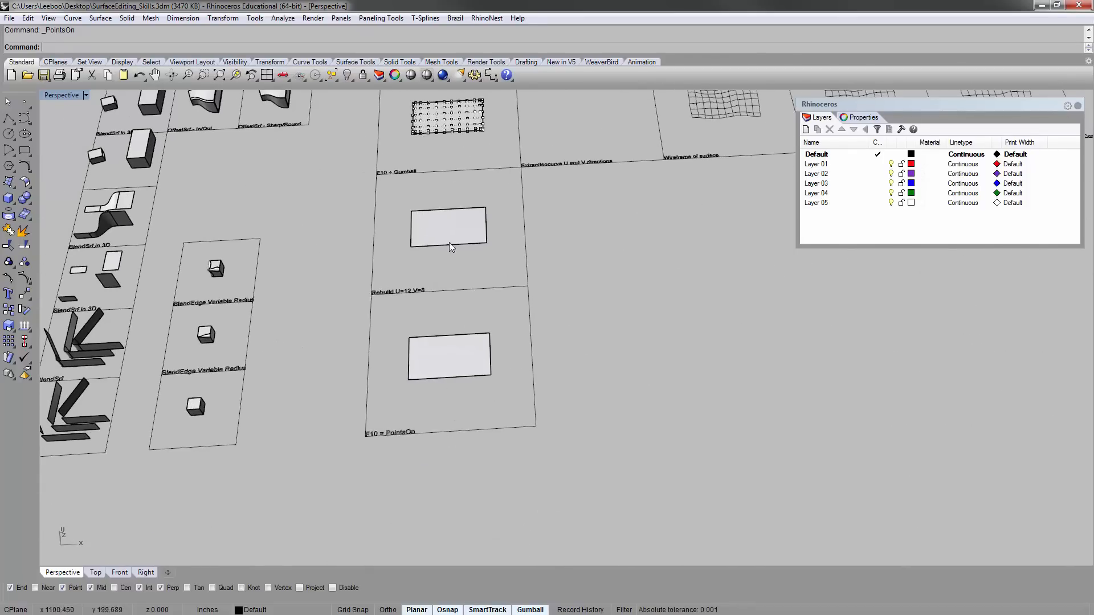
shift+right_drag(449, 245, 458, 381)
scroll(455, 344, up, 10)
mouse_move(530, 345)
right_down()
mouse_move(535, 330)
mouse_move(523, 342)
right_up()
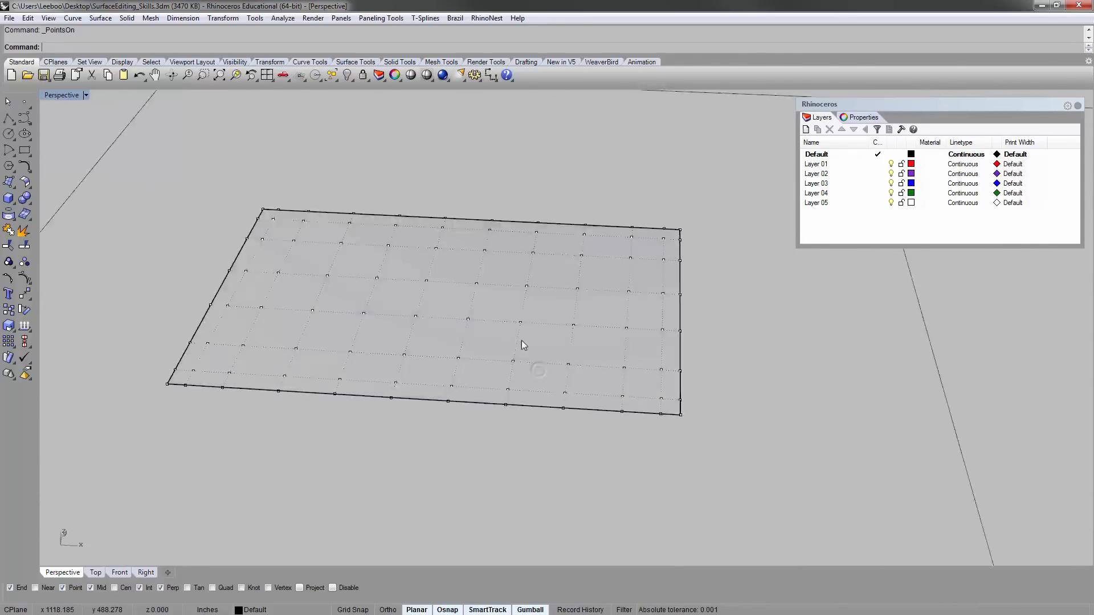
- Select the block of 30 control points at the surface's rear right and raise it vertically with the gumball
shift+right_drag(541, 260, 419, 283)
scroll(498, 351, down, 4)
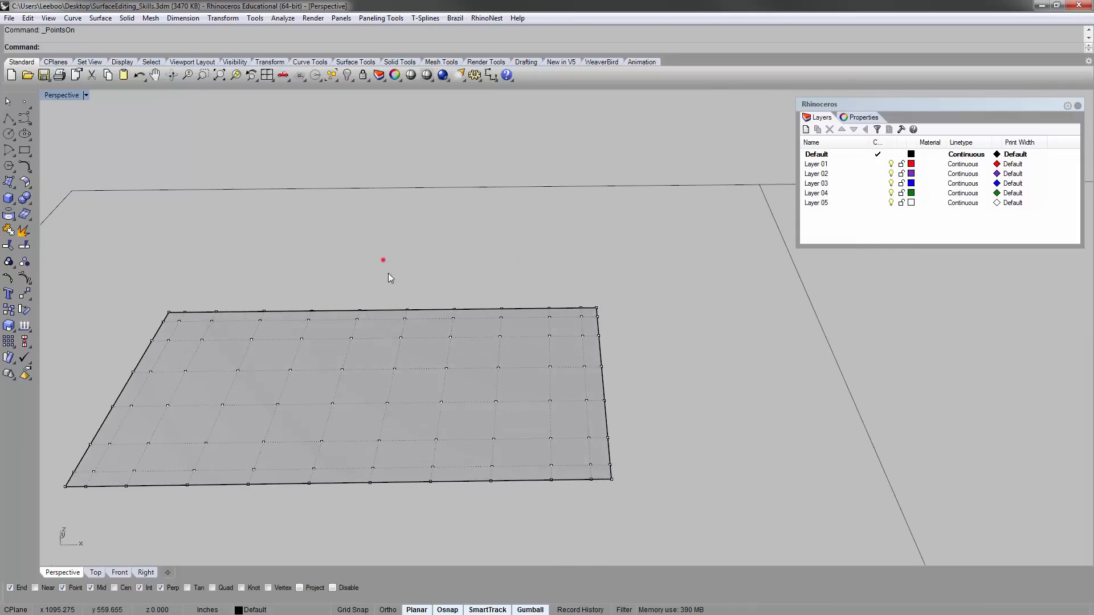
drag(383, 258, 658, 419)
right_drag(598, 382, 587, 356)
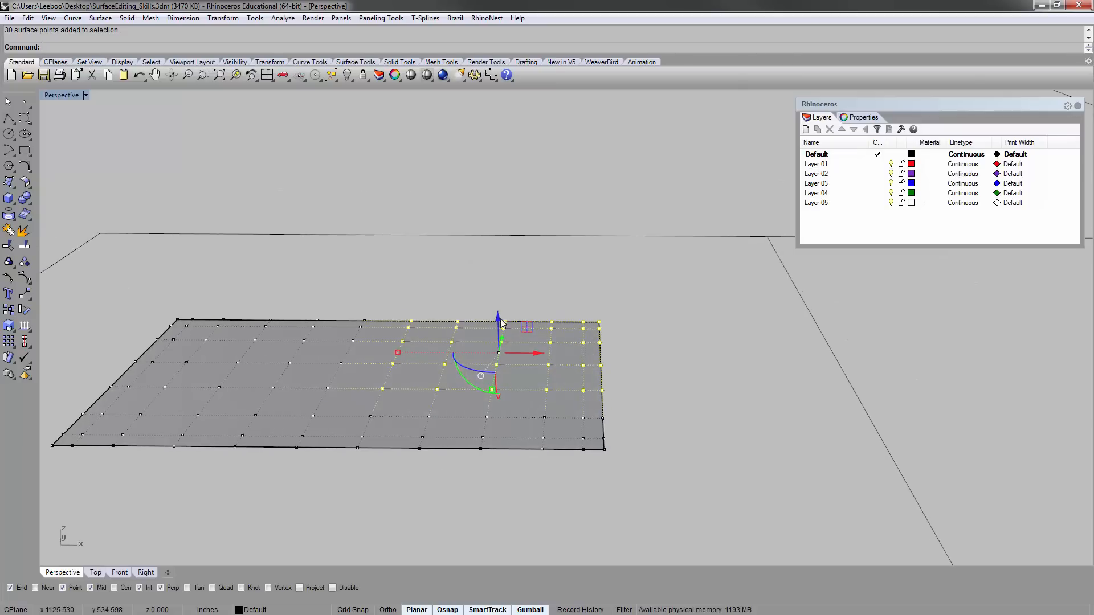
drag(498, 322, 499, 286)
key(Escape)
- Lower the block of 20 control points at the surface's rear left, and raise the front-left block of control points
right_drag(593, 273, 614, 267)
drag(265, 261, 369, 311)
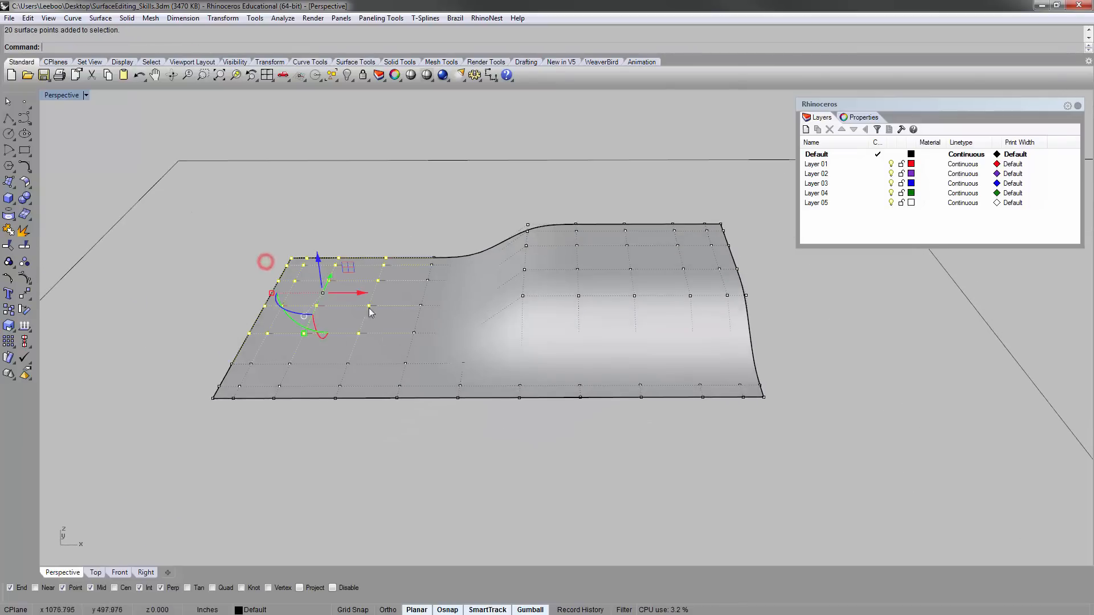
drag(318, 263, 319, 278)
drag(169, 327, 372, 508)
drag(287, 347, 284, 329)
click(463, 453)
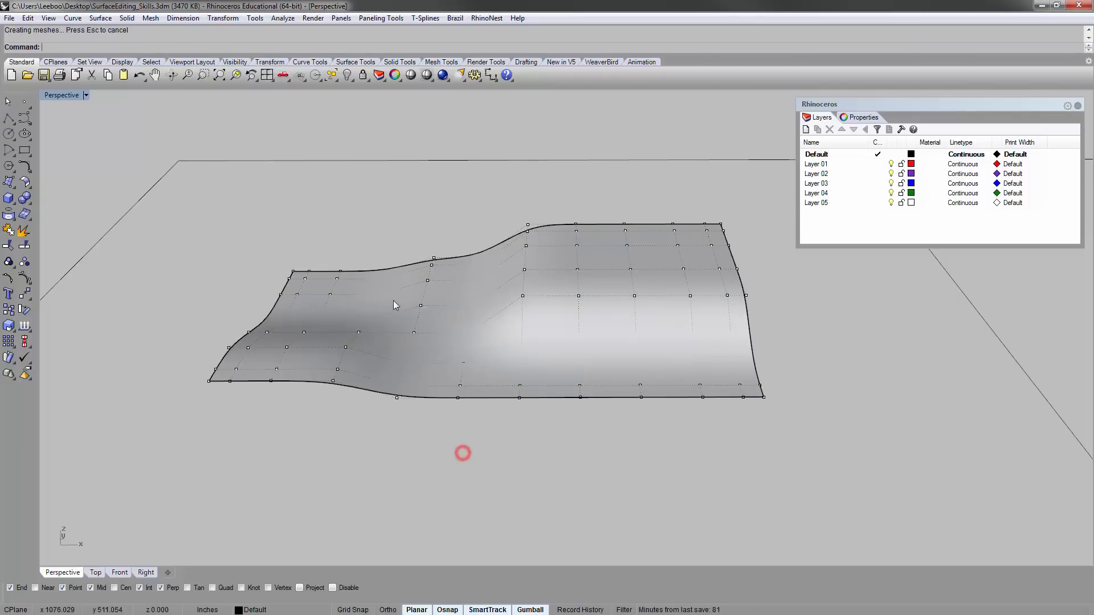
- Select the 11 control points in the band between the surface's low and high parts and raise them slightly with the gumball
drag(474, 454, 474, 454)
right_drag(474, 453, 438, 287)
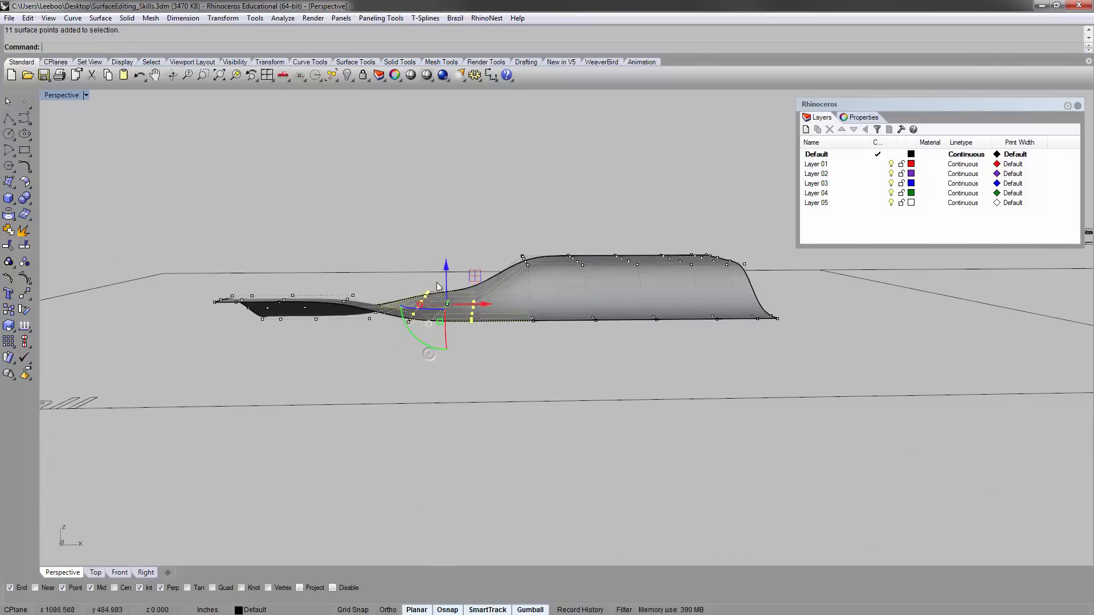
drag(447, 273, 448, 268)
click(427, 206)
right_drag(429, 214, 570, 226)
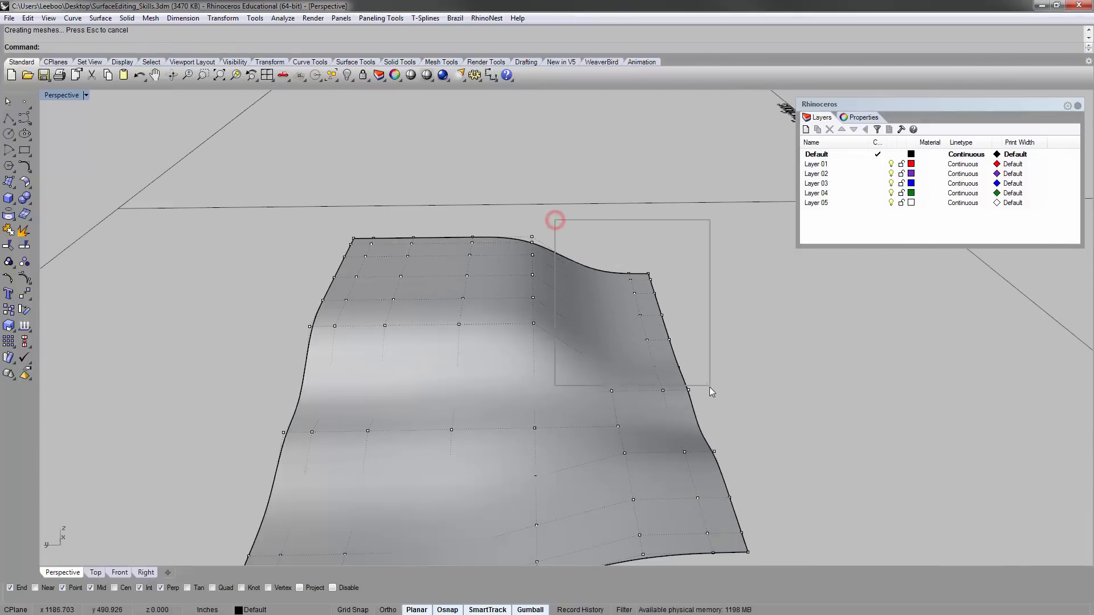
- Raise the block of control points at the surface's front-right corner vertically with the gumball
drag(709, 387, 709, 388)
right_drag(709, 388, 648, 302)
drag(634, 292, 634, 270)
click(759, 318)
right_drag(758, 319, 454, 345)
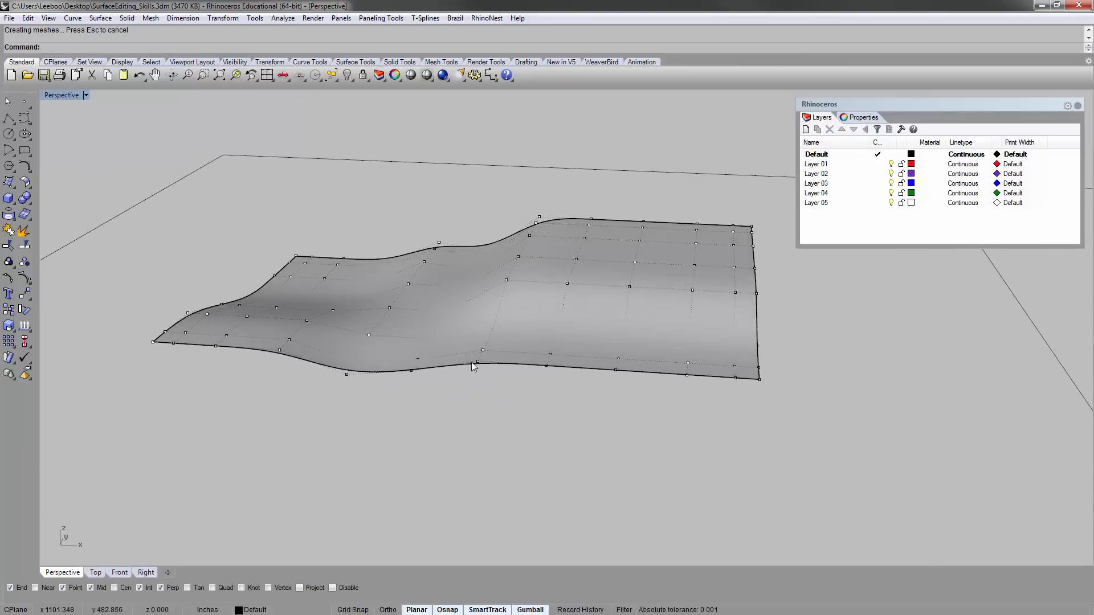
- Lower the control point at the middle of the surface's front edge with the gumball
click(475, 363)
mouse_move(476, 335)
mouse_down()
mouse_move(477, 350)
mouse_move(481, 332)
mouse_up()
click(501, 402)
click(515, 403)
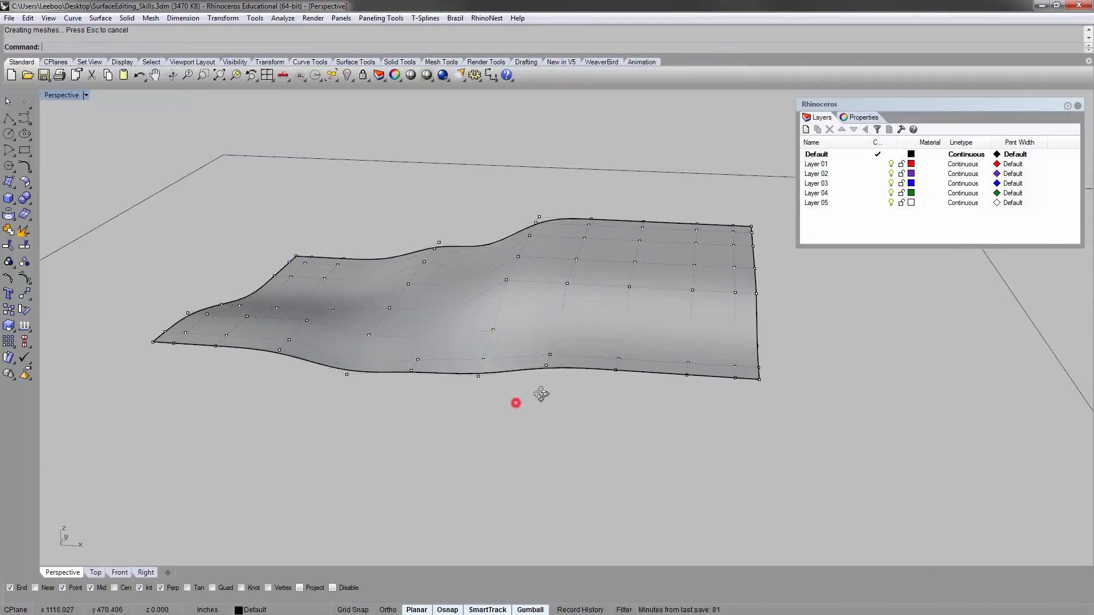
- Select the group of control points near the middle of the front edge and raise it slightly
right_drag(541, 394, 532, 440)
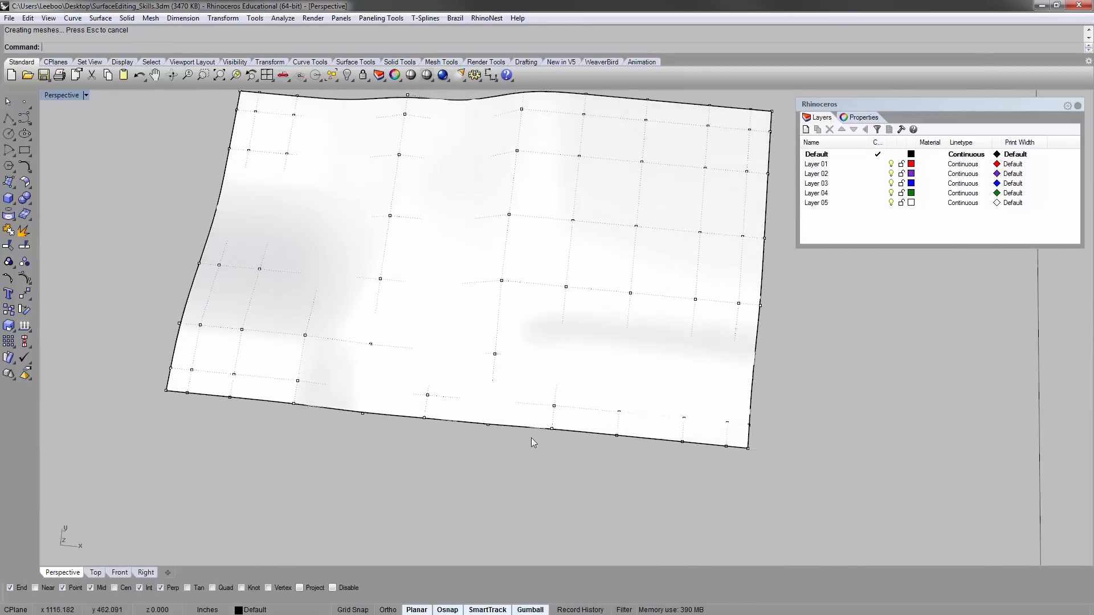
drag(579, 489, 595, 487)
right_drag(571, 416, 545, 313)
drag(512, 308, 513, 299)
click(477, 372)
- Select the nine control points at the surface's rear-left corner and raise them slightly with the gumball
right_drag(478, 375, 550, 364)
right_drag(302, 320, 672, 404)
drag(703, 376, 828, 477)
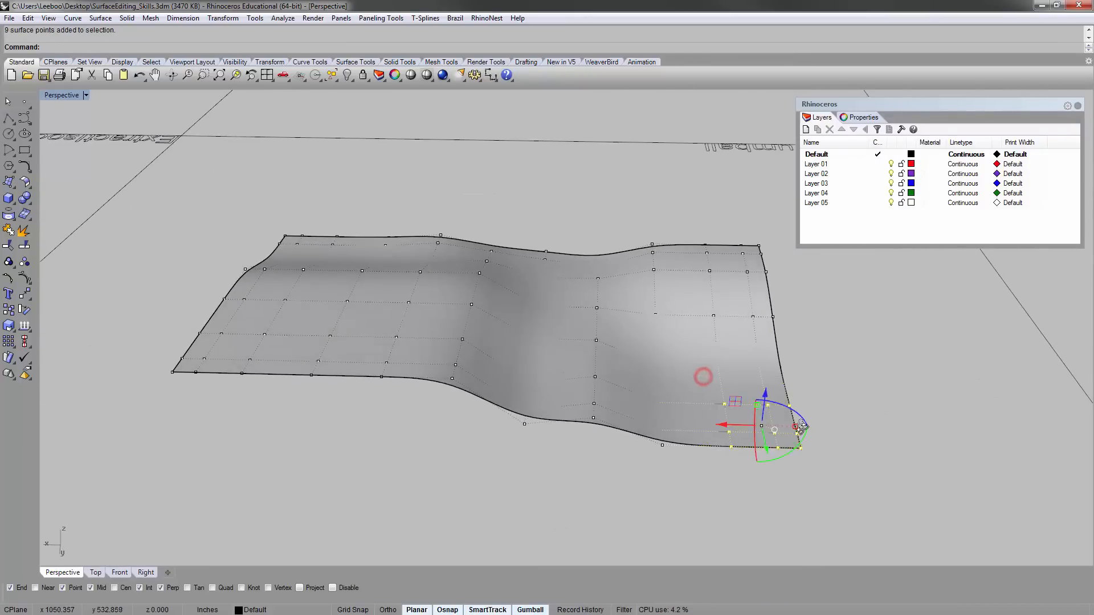
right_drag(801, 428, 800, 355)
drag(779, 350, 780, 345)
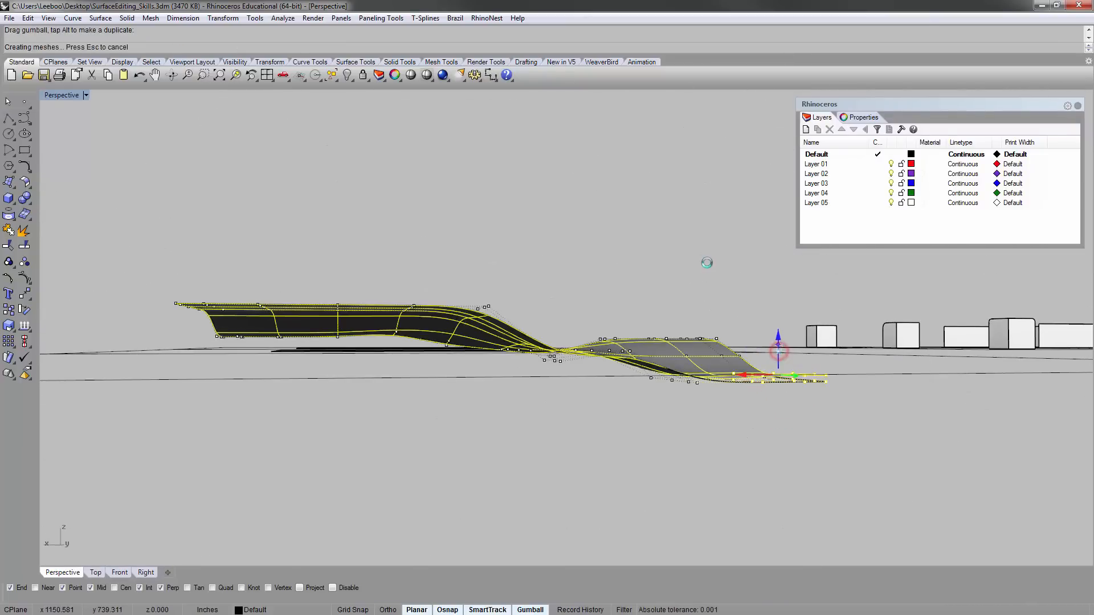
click(708, 262)
- Turn off the reshaped surface's control points and delete the existing example in the Extractisocurve U and V directions cell
right_drag(708, 255, 636, 251)
right_drag(463, 291, 464, 320)
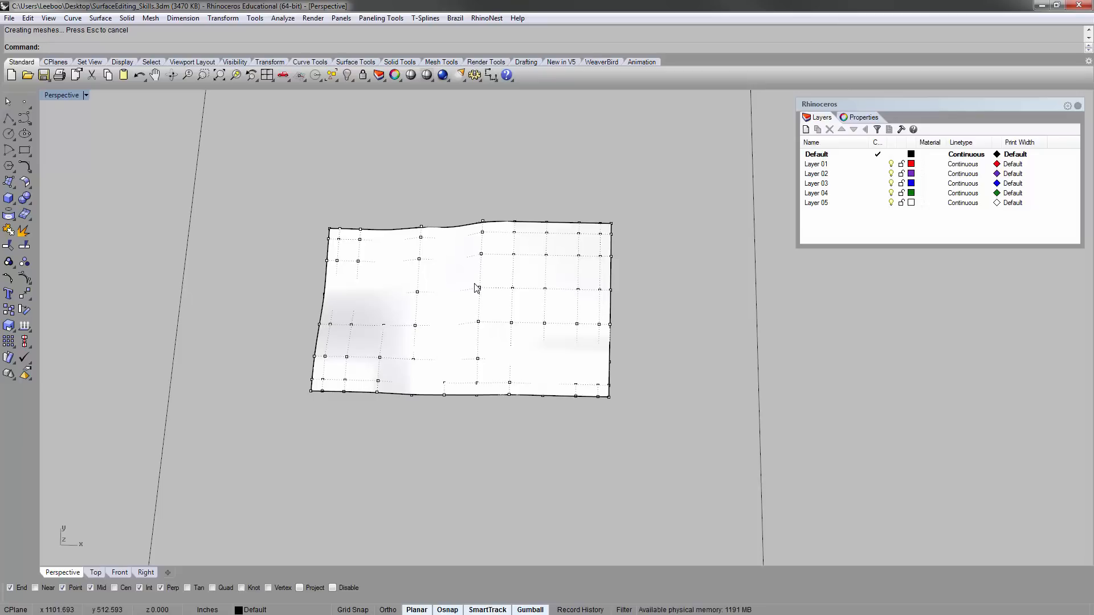
right_drag(507, 347, 459, 347)
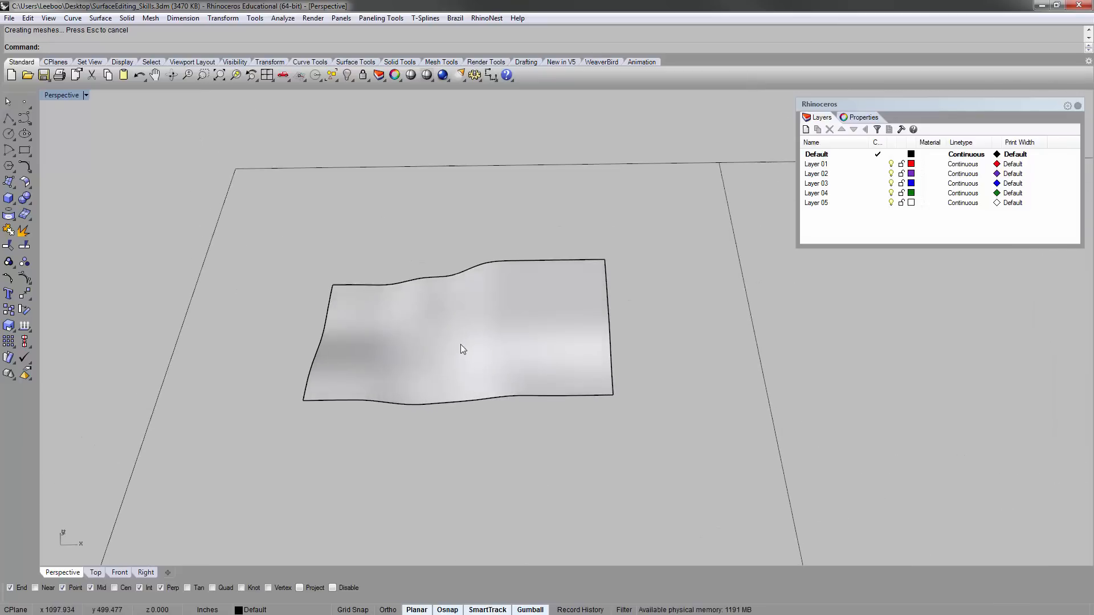
click(462, 346)
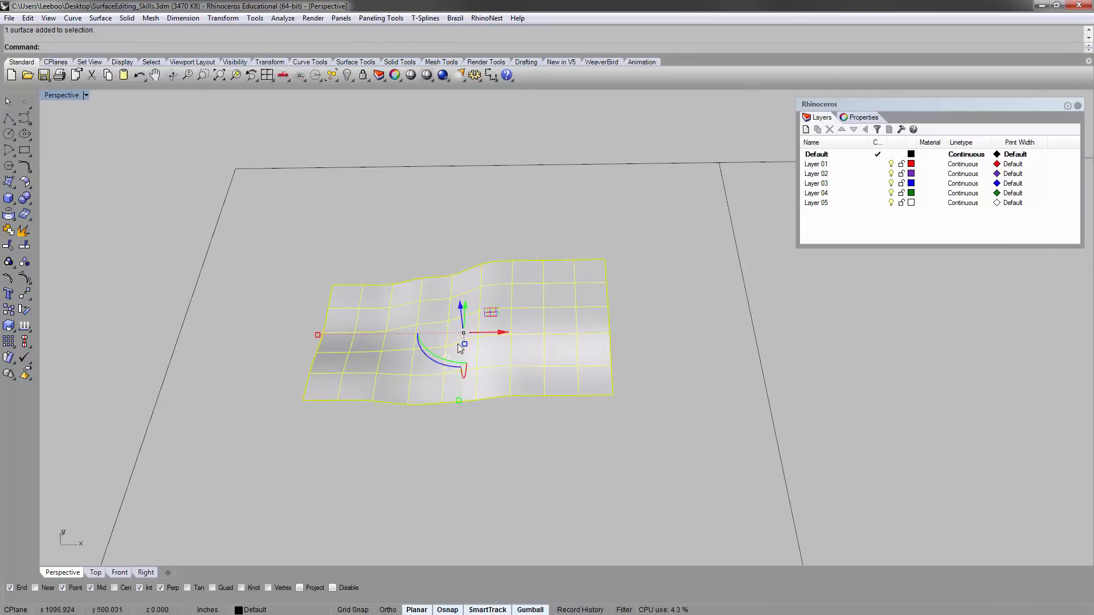
key(Delete)
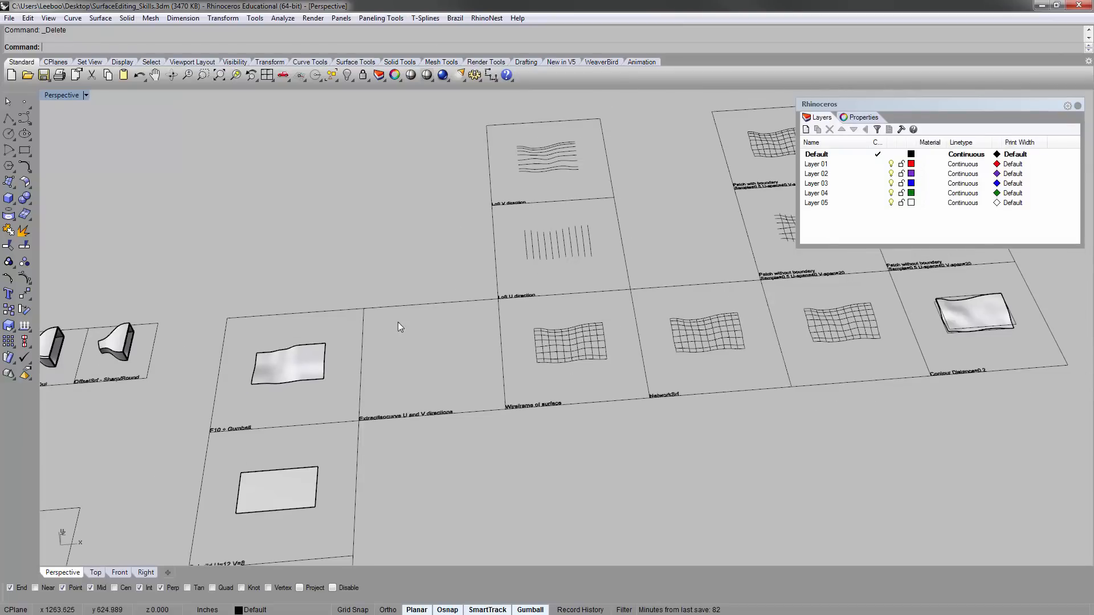
- Examine the reshaped surface in the F10 + Gumball cell and compare it with the wireframe, loft, network and patch example cells
scroll(319, 359, up, 4)
click(282, 343)
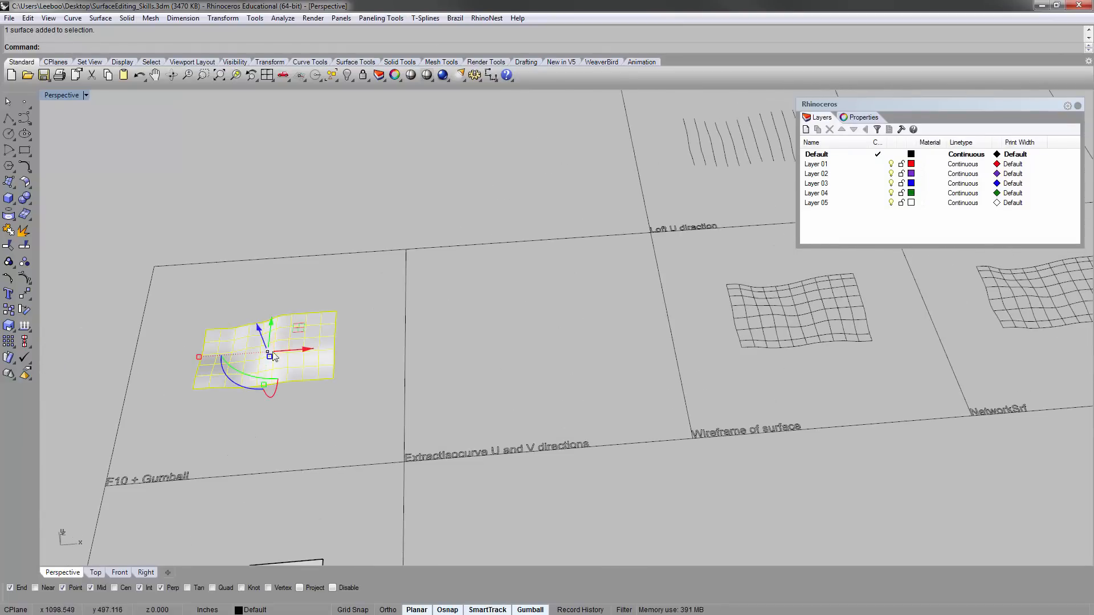
right_drag(256, 339, 348, 349)
scroll(354, 345, down, 2)
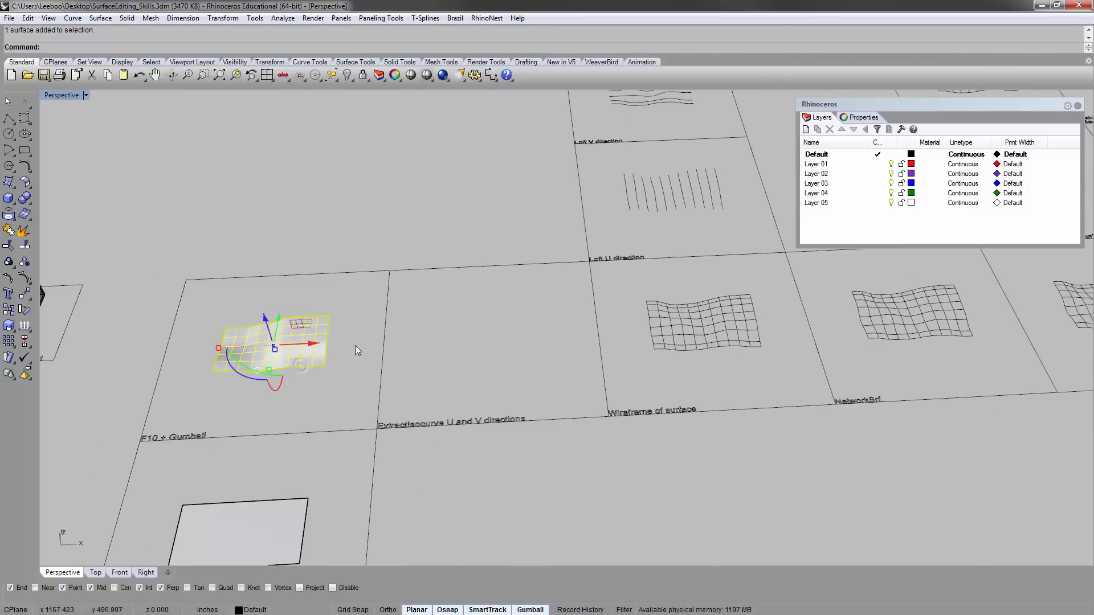
click(355, 345)
scroll(338, 344, down, 5)
shift+right_drag(459, 335, 355, 353)
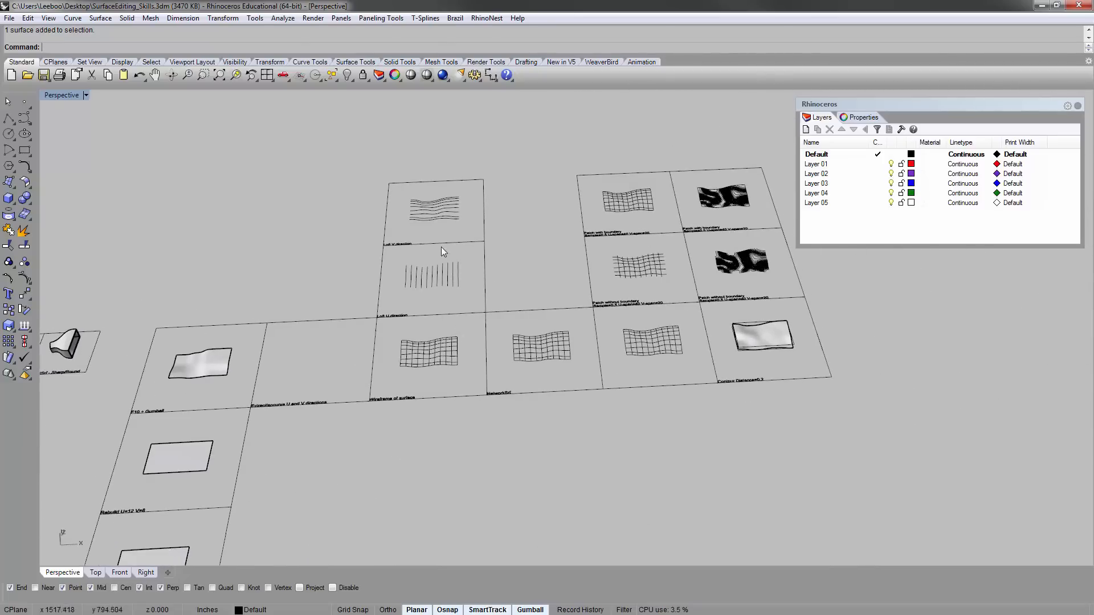
scroll(428, 353, up, 2)
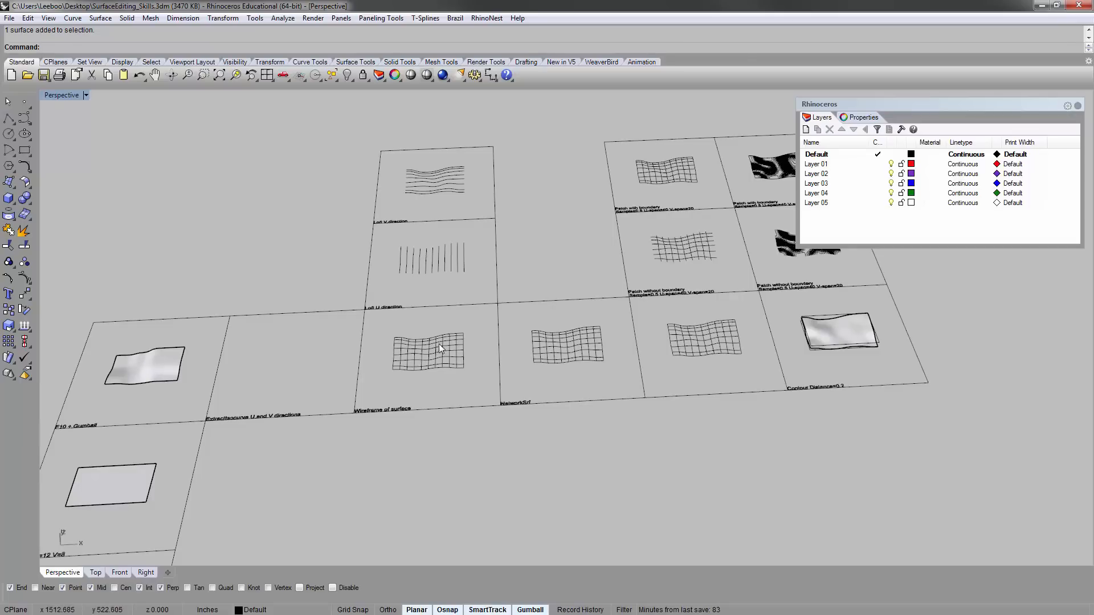
shift+right_drag(196, 347, 257, 337)
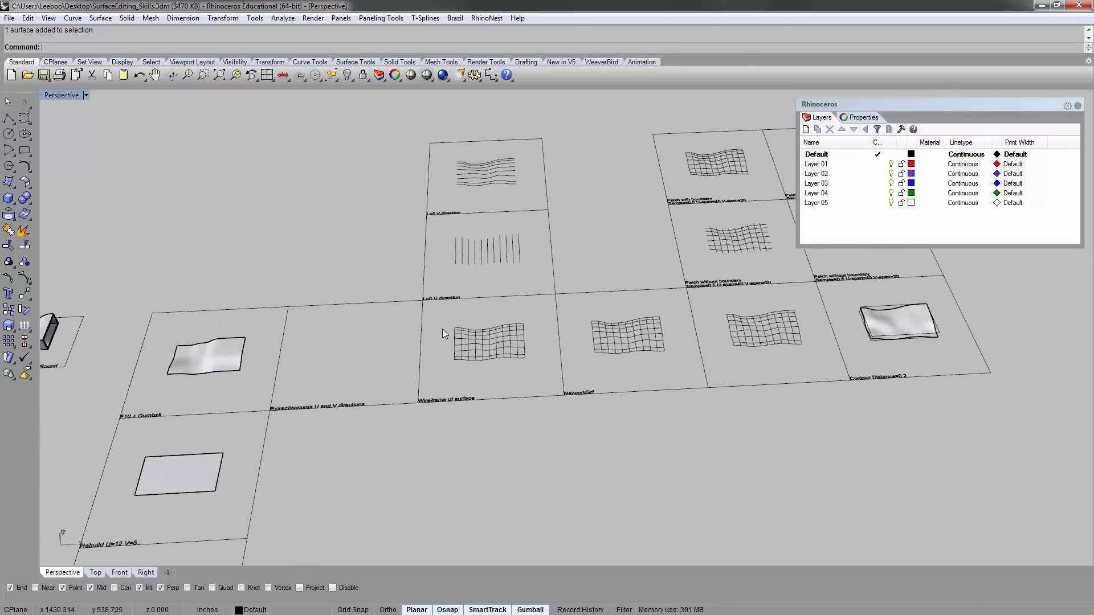
scroll(442, 330, up, 6)
- Copy the reshaped surface from the F10 + Gumball cell into the Extractisocurve cell, using the cells' rear-left corners as reference points
shift+right_drag(425, 335, 676, 313)
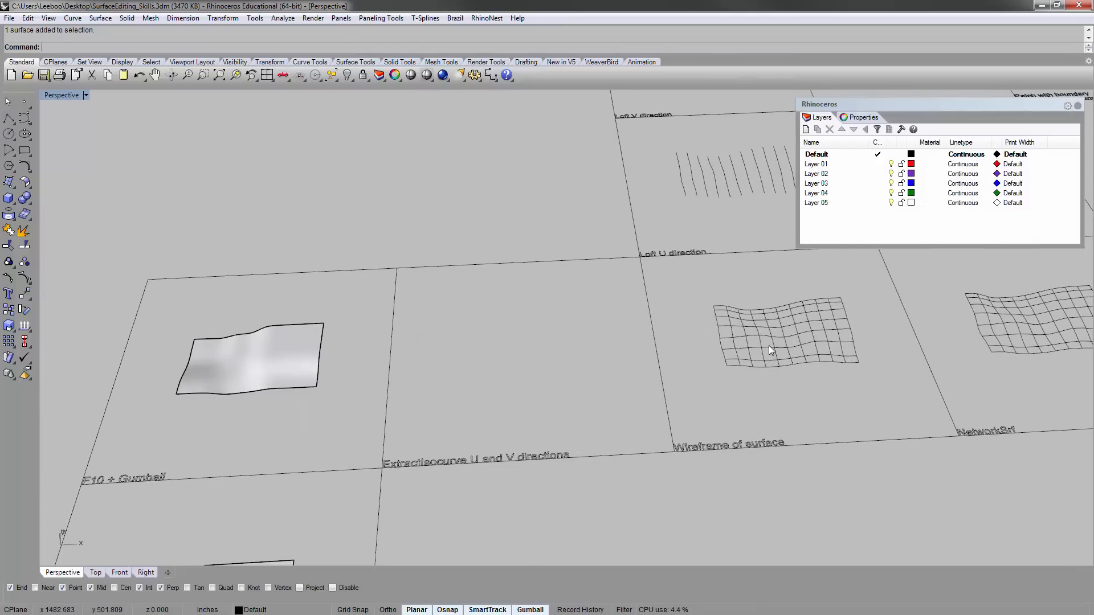
shift+right_drag(443, 334, 482, 315)
click(298, 321)
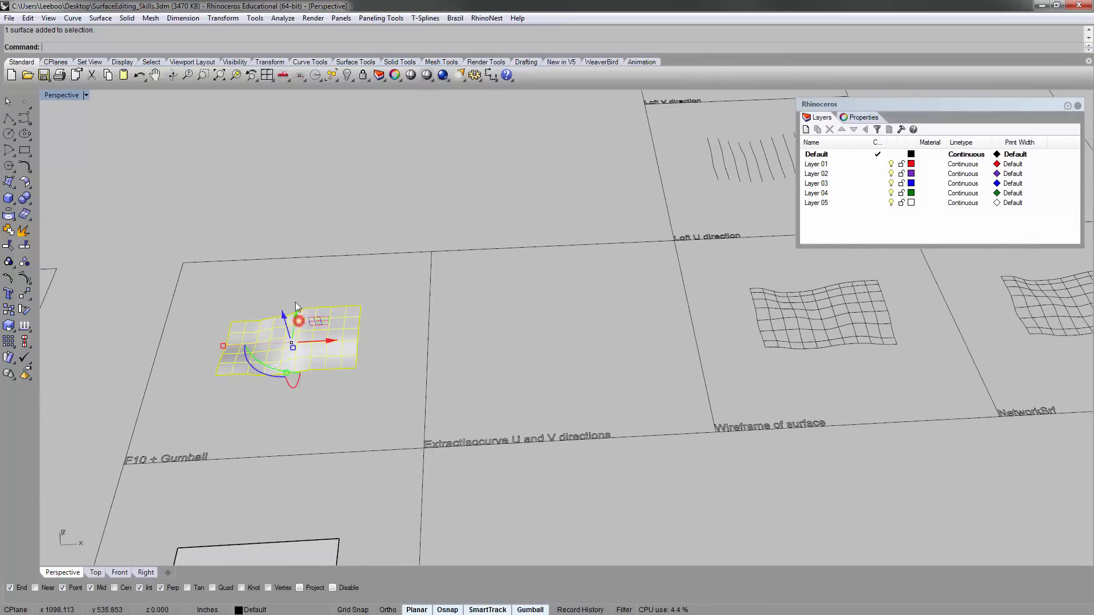
text(copy)
key(Return)
click(184, 262)
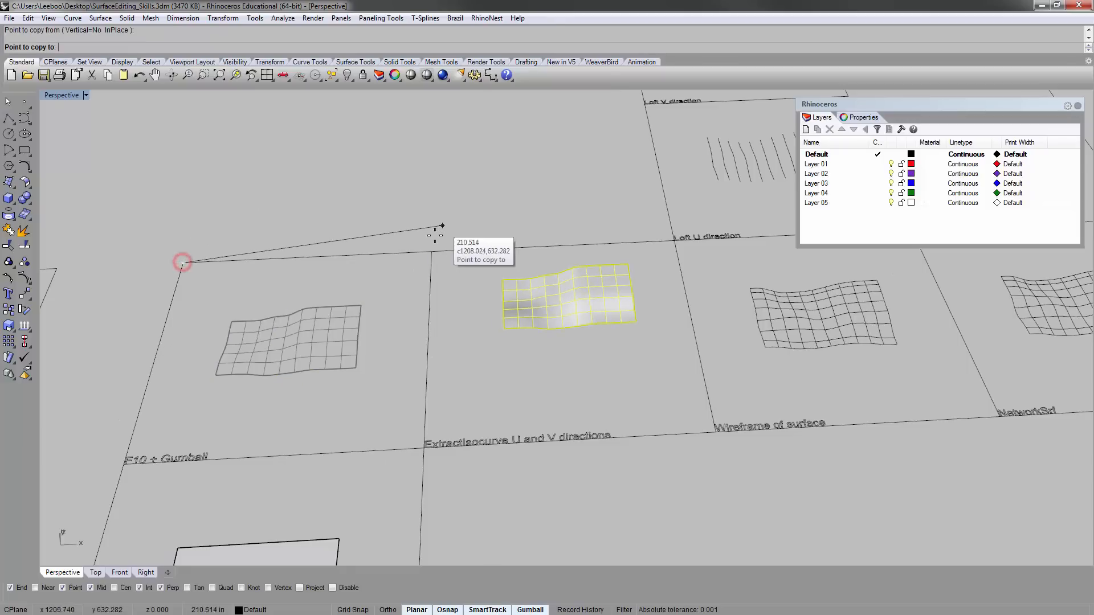
click(438, 248)
key(Return)
click(545, 283)
- Run ExtractIsocurve on the copied surface and extract all of its isocurves in the V direction
right_drag(541, 280, 425, 444)
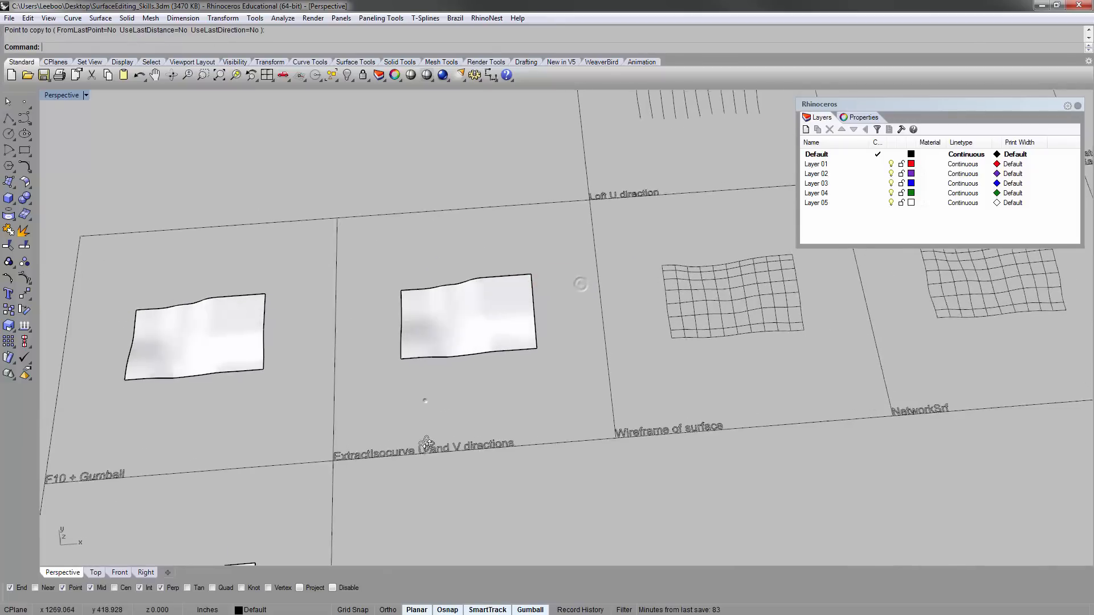
scroll(374, 474, up, 2)
scroll(374, 474, up, 2)
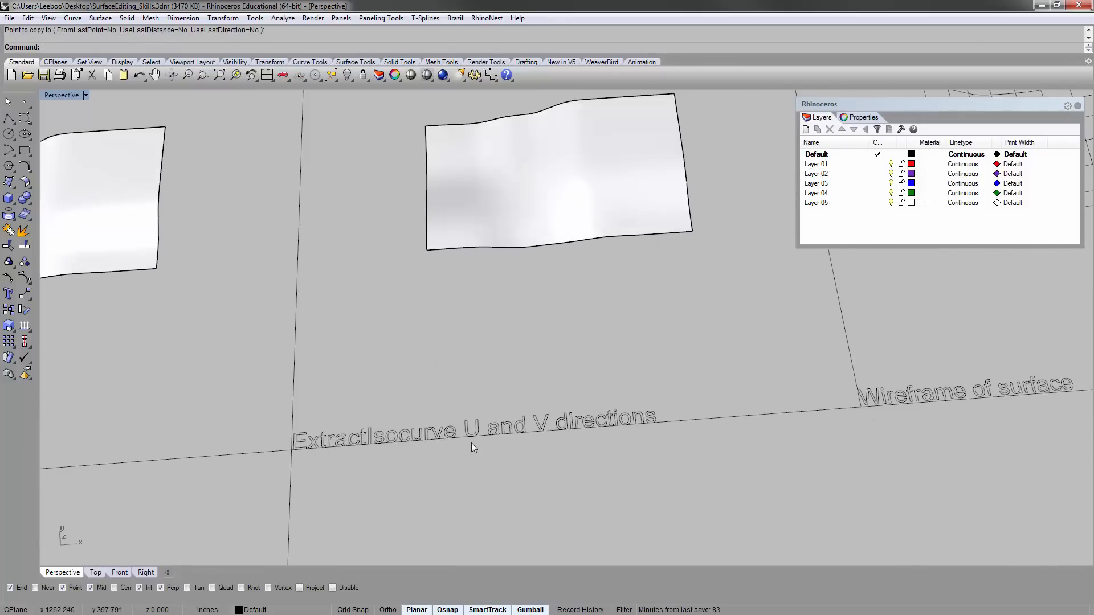
scroll(472, 444, down, 4)
right_drag(476, 349, 462, 333)
scroll(461, 332, down, 2)
text(extr)
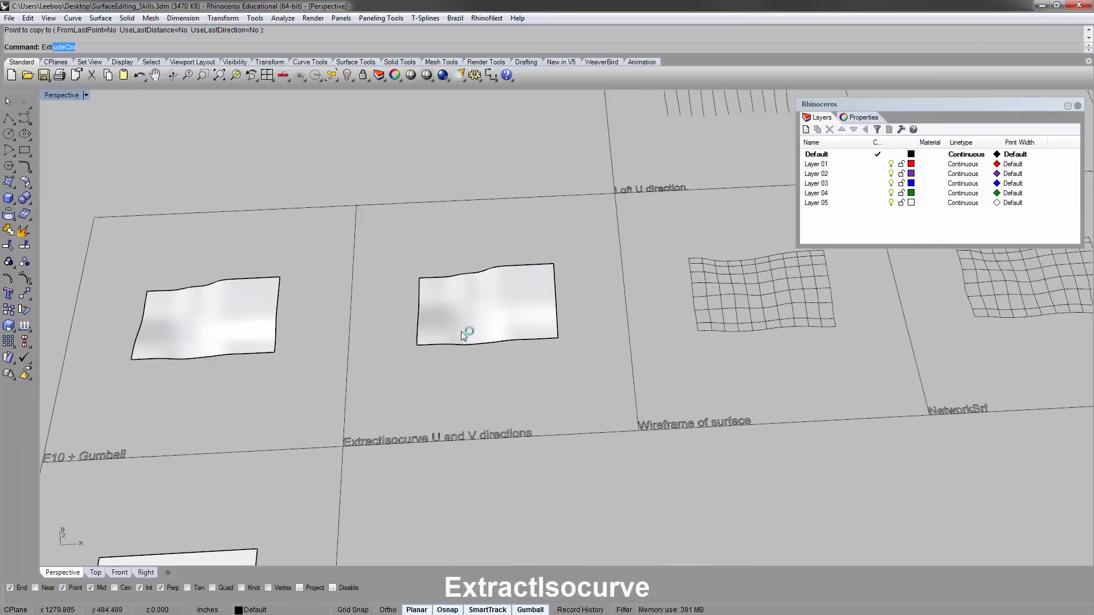
text(actIsoc)
key(Return)
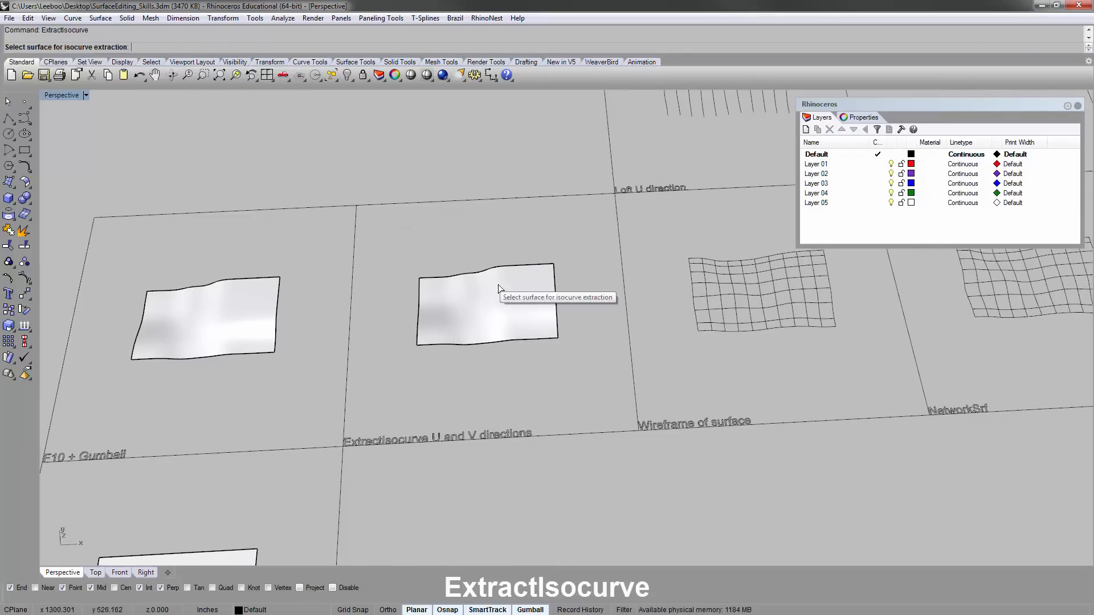
scroll(479, 305, up, 2)
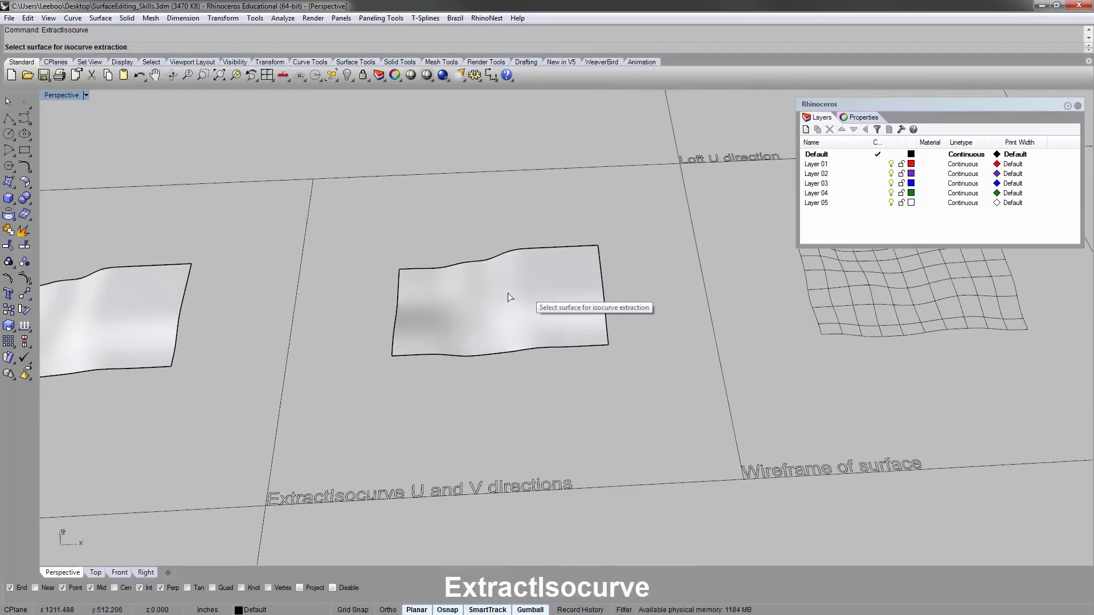
click(483, 293)
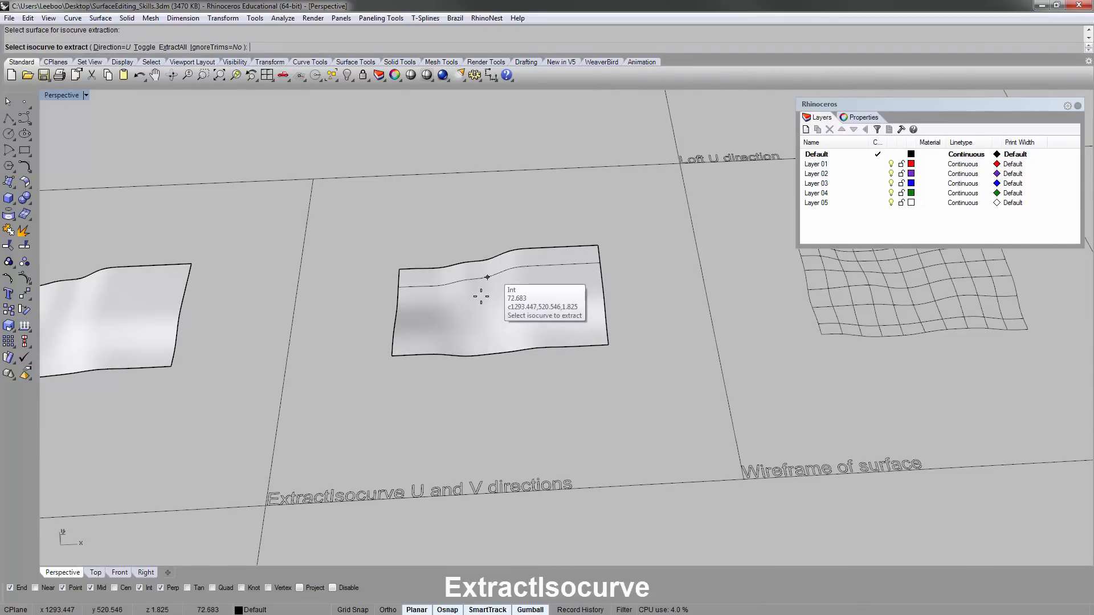
scroll(451, 310, up, 2)
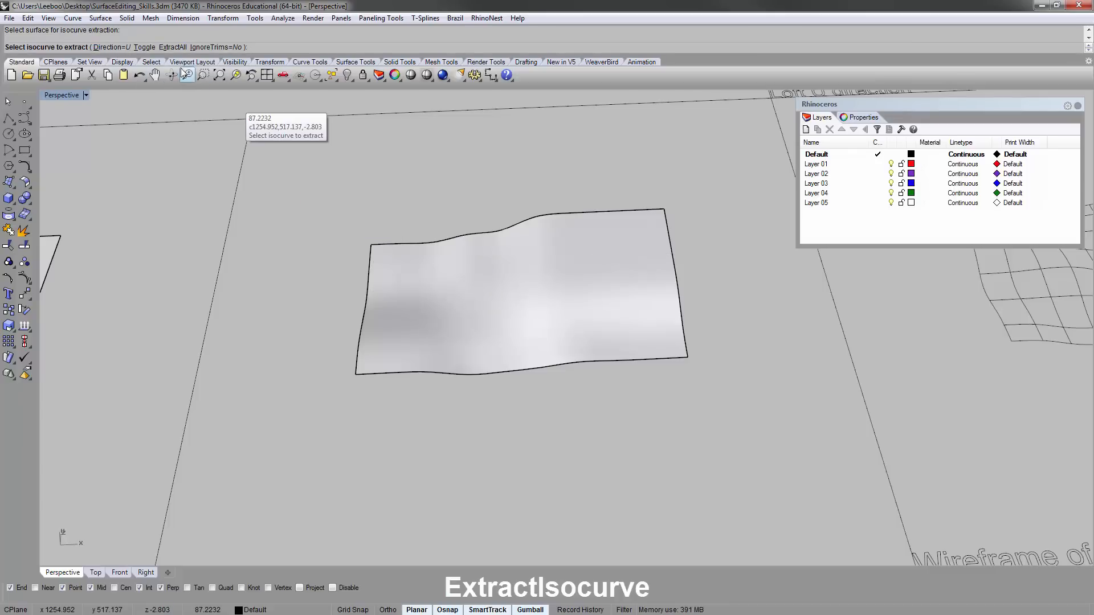
click(146, 49)
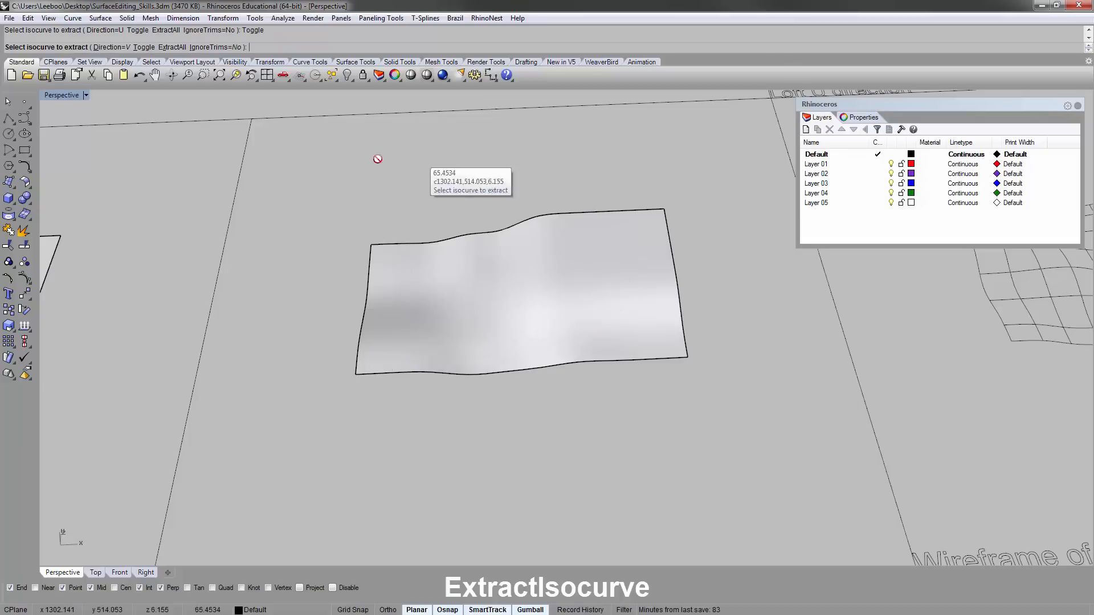
click(177, 48)
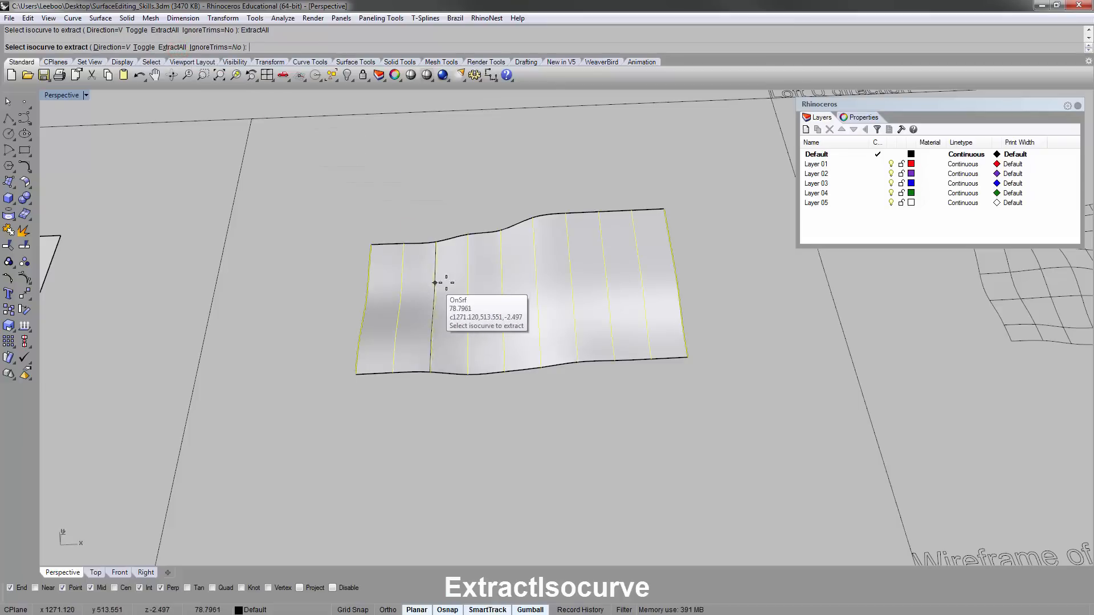
- Extract all isocurves in the U direction as well, end the command and deselect the curves
click(140, 48)
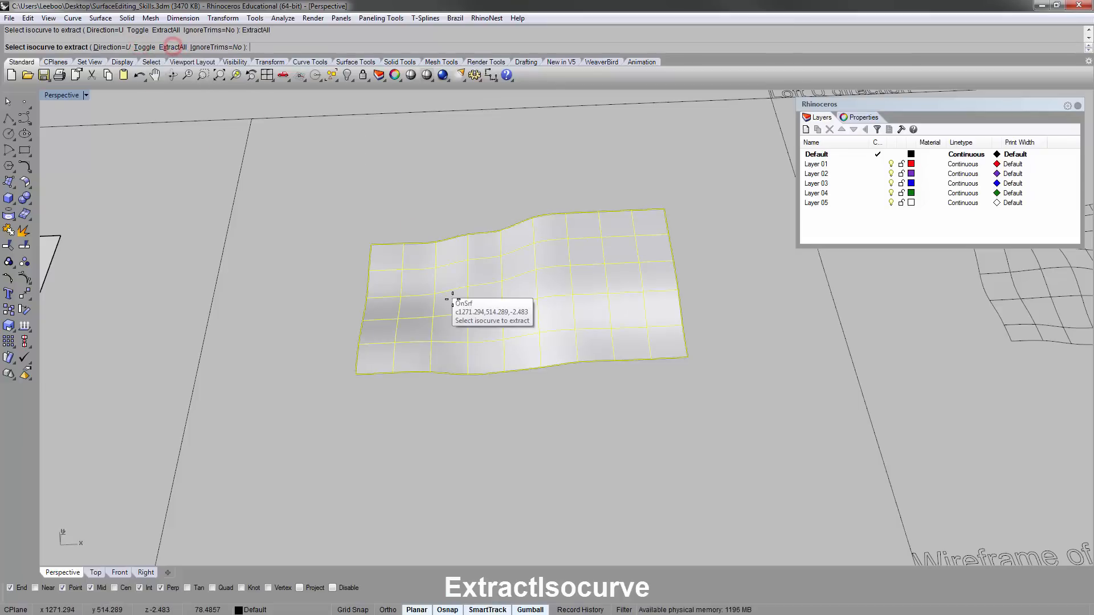
right_drag(452, 313, 513, 302)
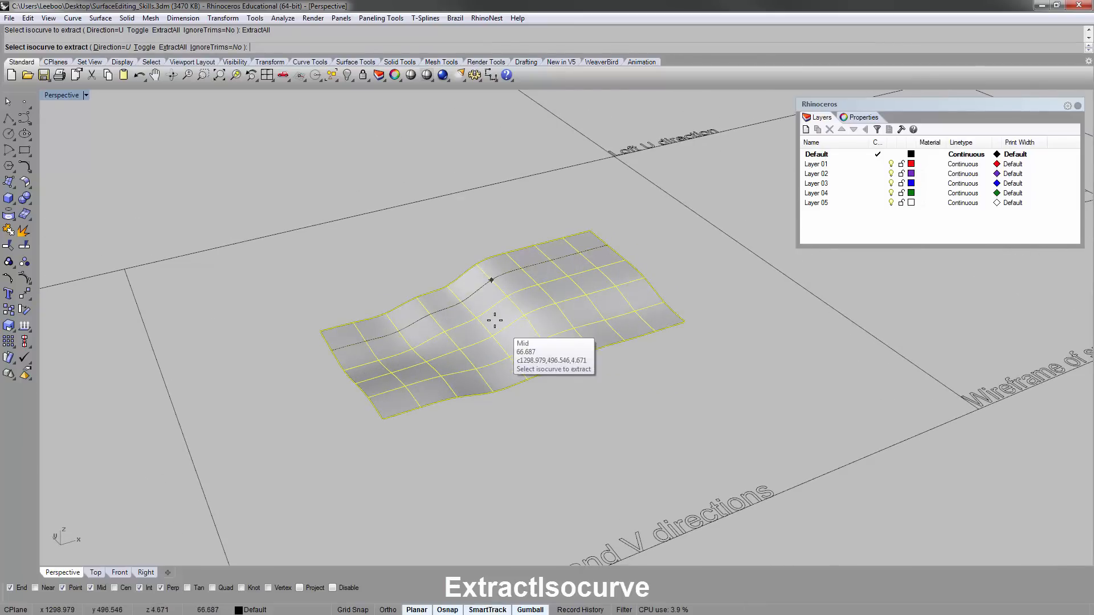
right_click(483, 305)
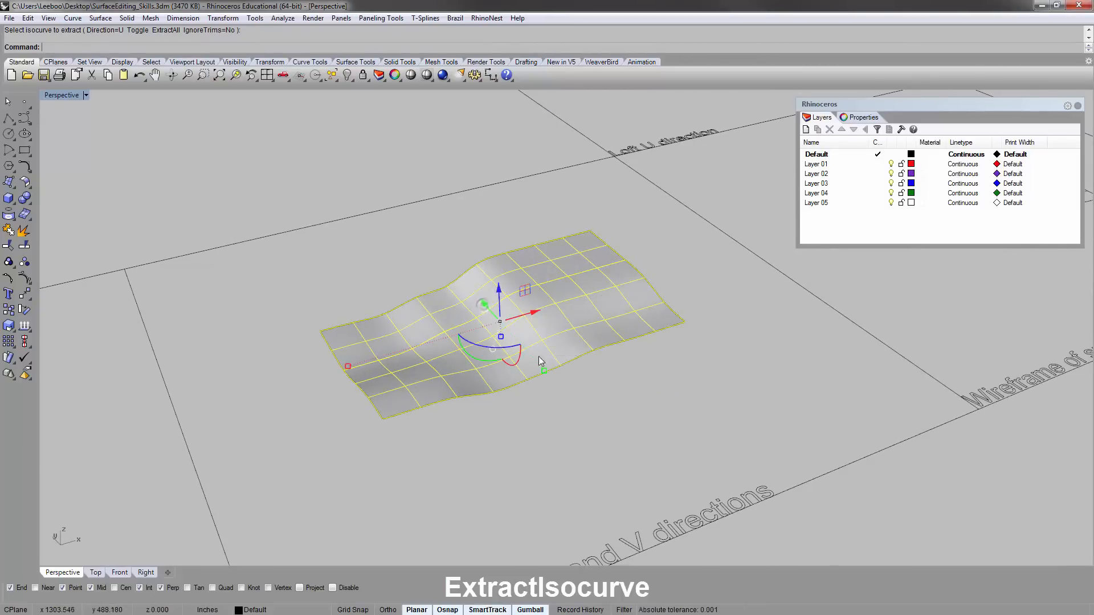
click(577, 387)
- Examine the surface in the ExtractIsocurve cell and preview a U-direction isocurve across it without extracting one
right_drag(625, 343, 554, 344)
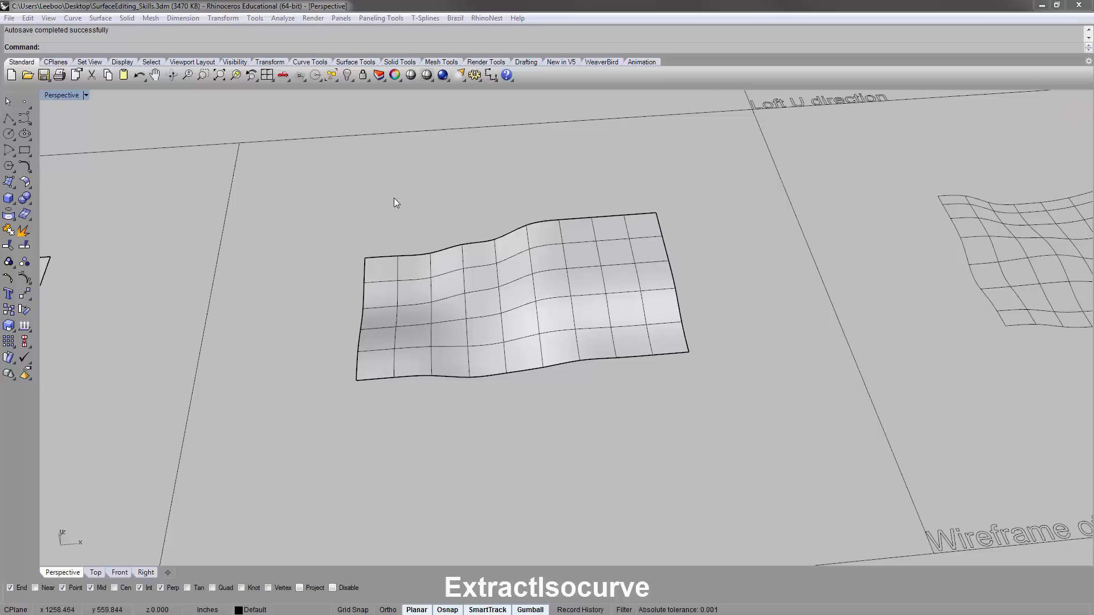
right_drag(395, 197, 396, 203)
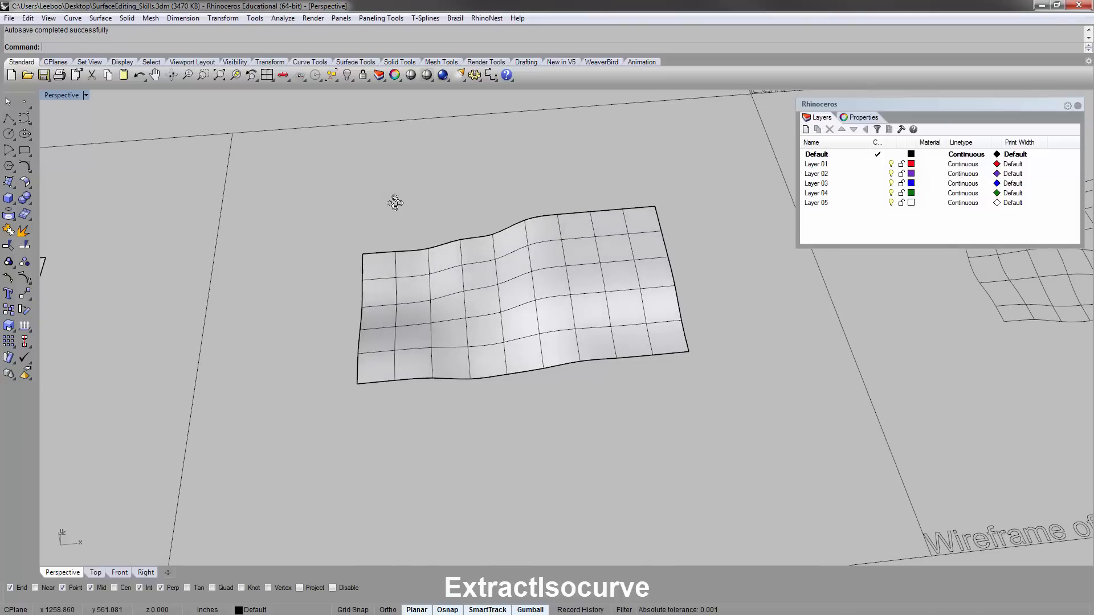
shift+right_drag(447, 234, 395, 224)
right_drag(396, 224, 396, 234)
scroll(380, 269, up, 2)
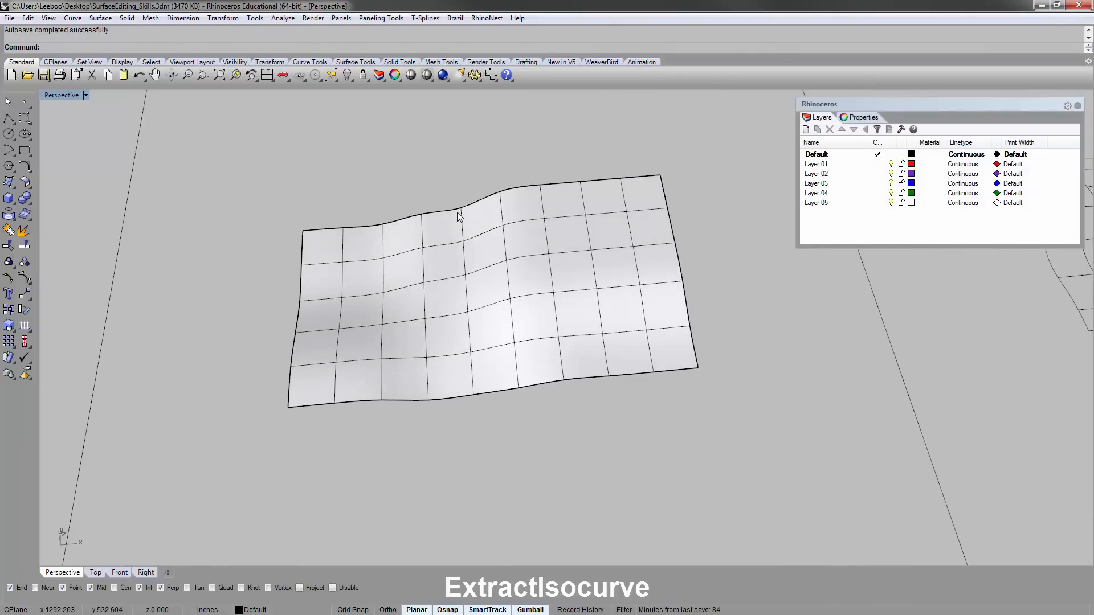
right_drag(445, 268, 446, 262)
click(445, 262)
right_click(446, 262)
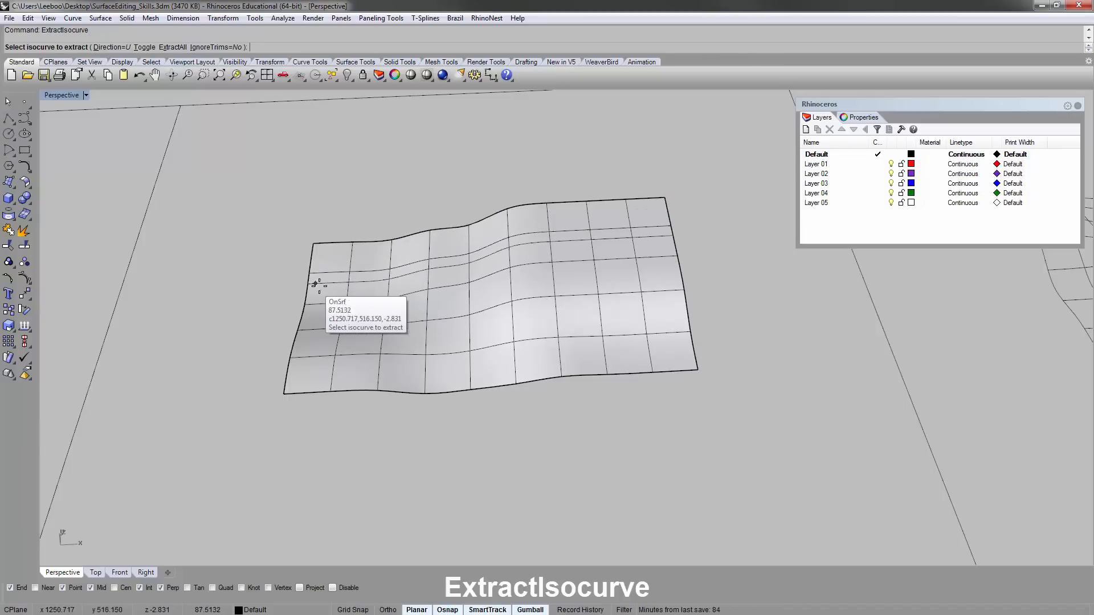
scroll(391, 285, up, 1)
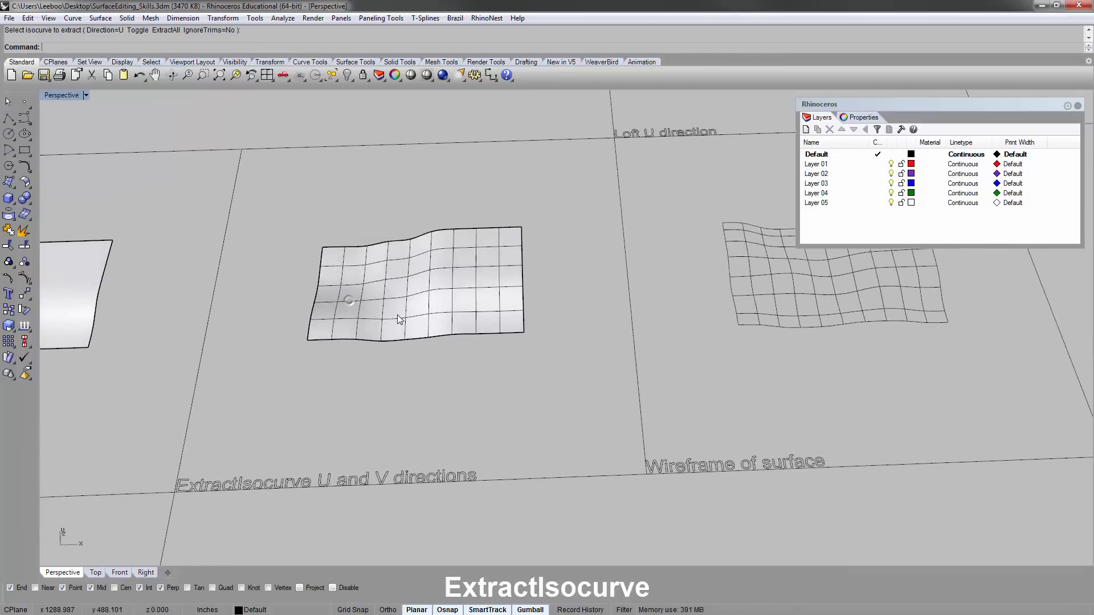
- Delete the copied surface to inspect the extracted isocurves on their own, and undo the deletion
click(391, 311)
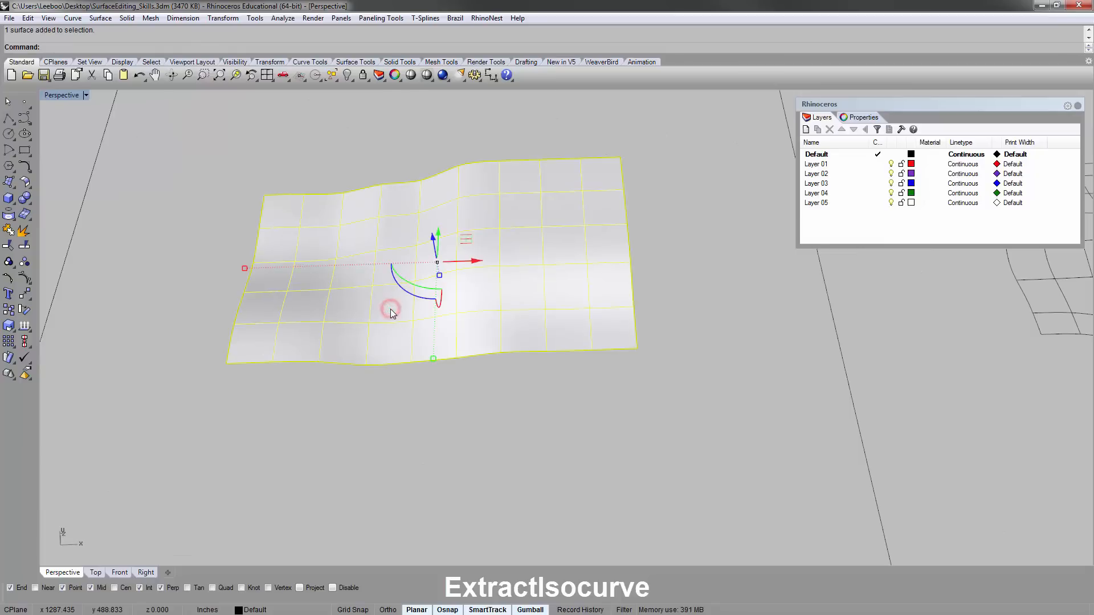
key(Delete)
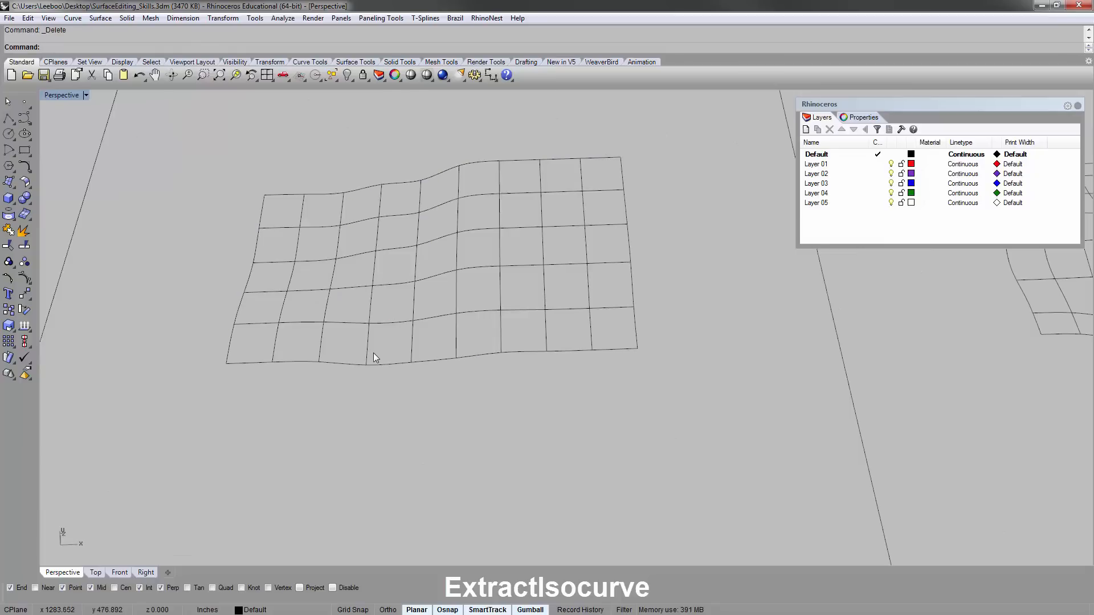
click(379, 360)
click(369, 413)
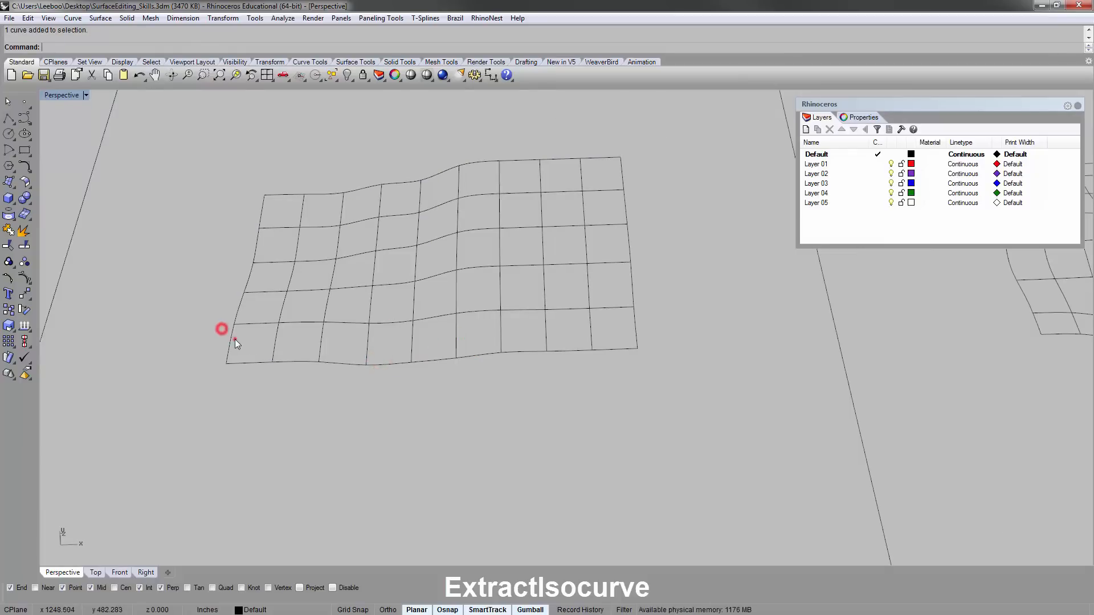
mouse_move(301, 350)
right_down()
mouse_move(314, 272)
mouse_move(301, 346)
right_up()
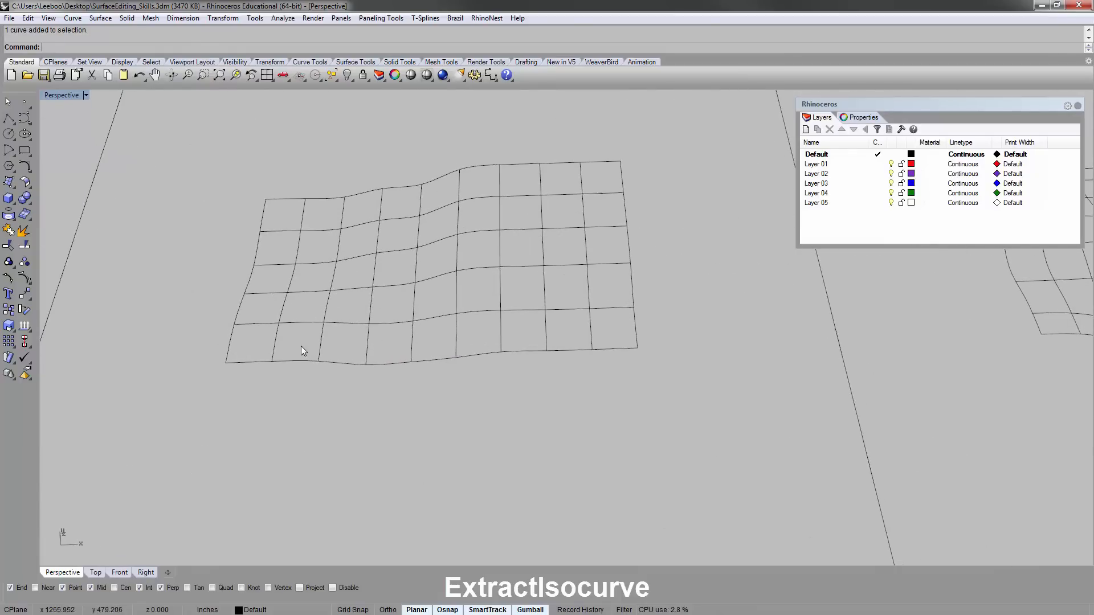
key(ctrl+z)
scroll(300, 346, down, 8)
click(338, 386)
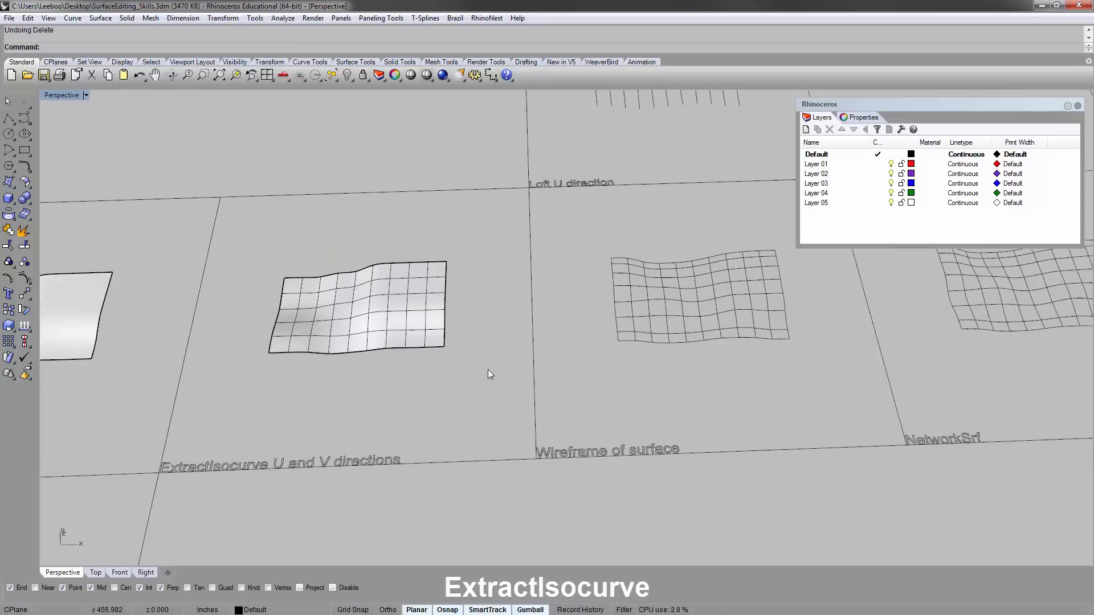
- Delete the old grid of curves from the Wireframe of surface cell
shift+right_drag(500, 362, 402, 364)
drag(467, 258, 690, 415)
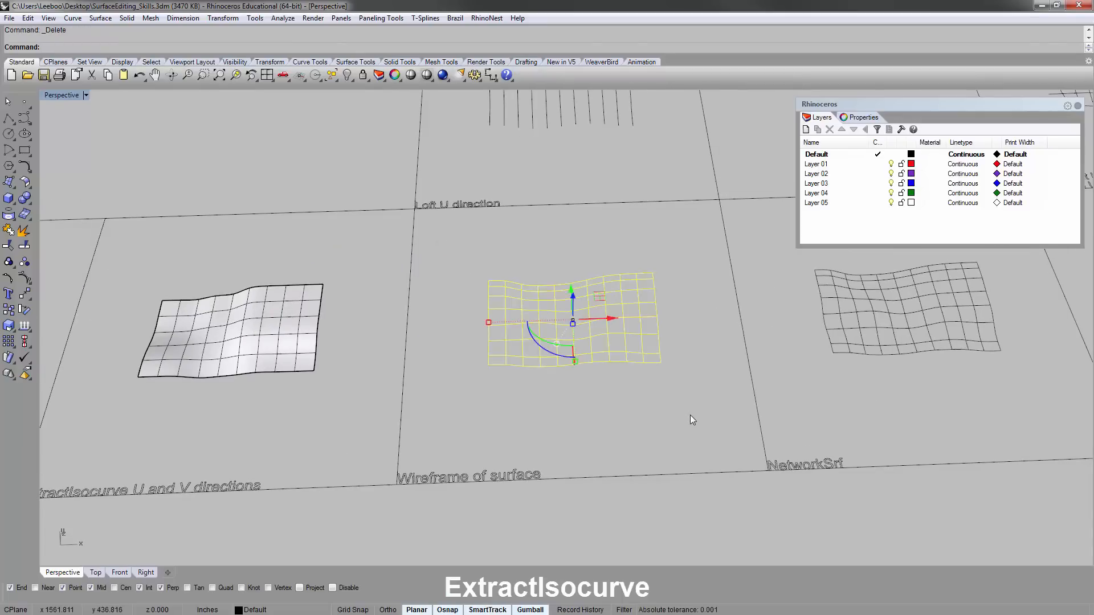
key(Delete)
shift+right_drag(338, 314, 392, 318)
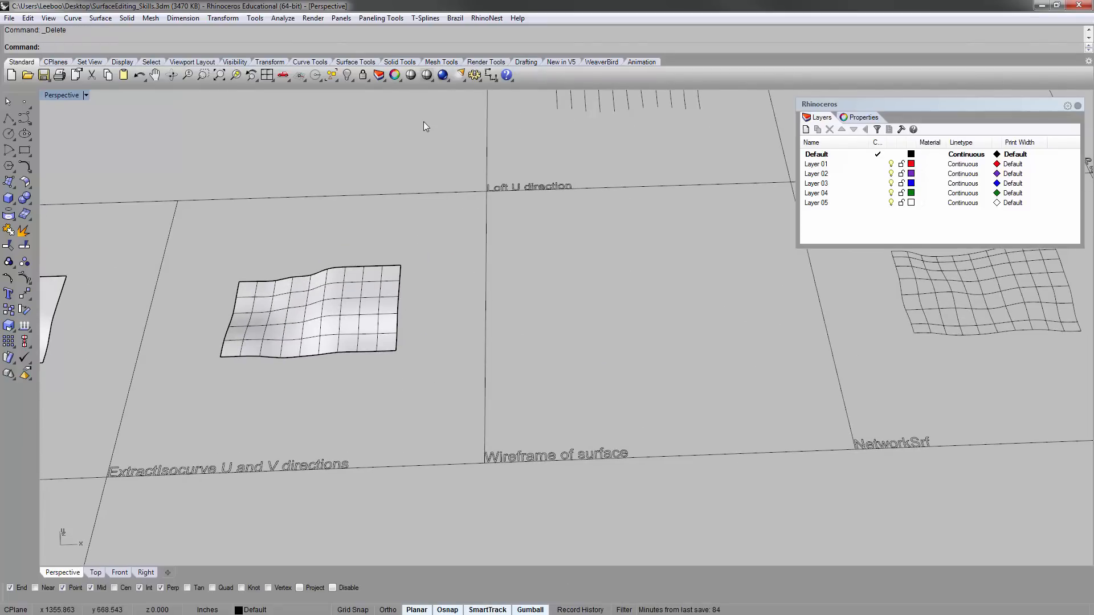
- Detach the selection tools as a floating palette and select the last created objects with SelLast
click(337, 80)
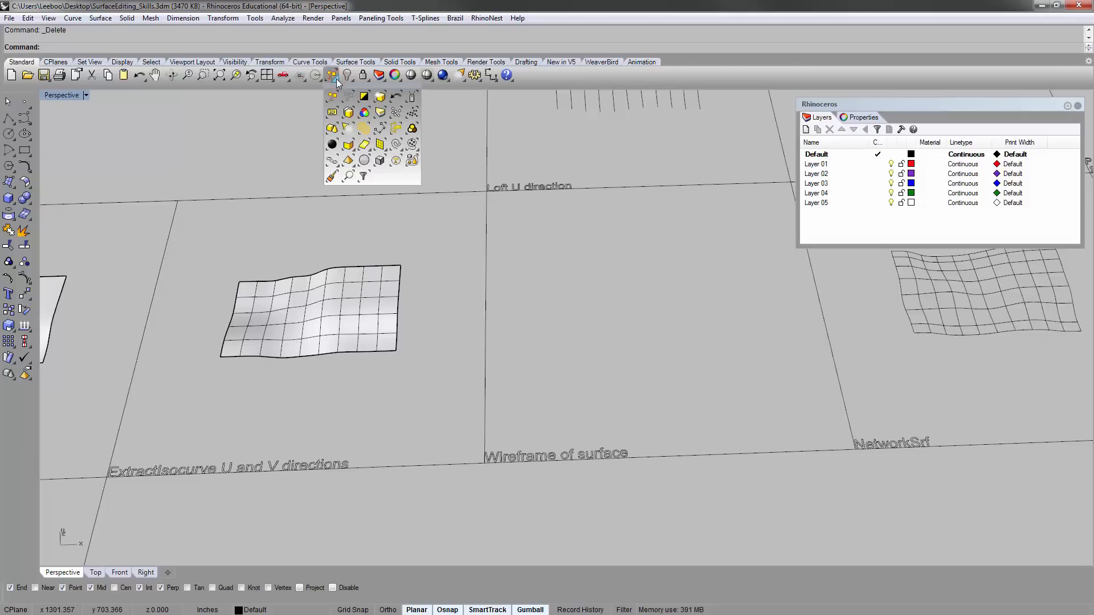
click(350, 96)
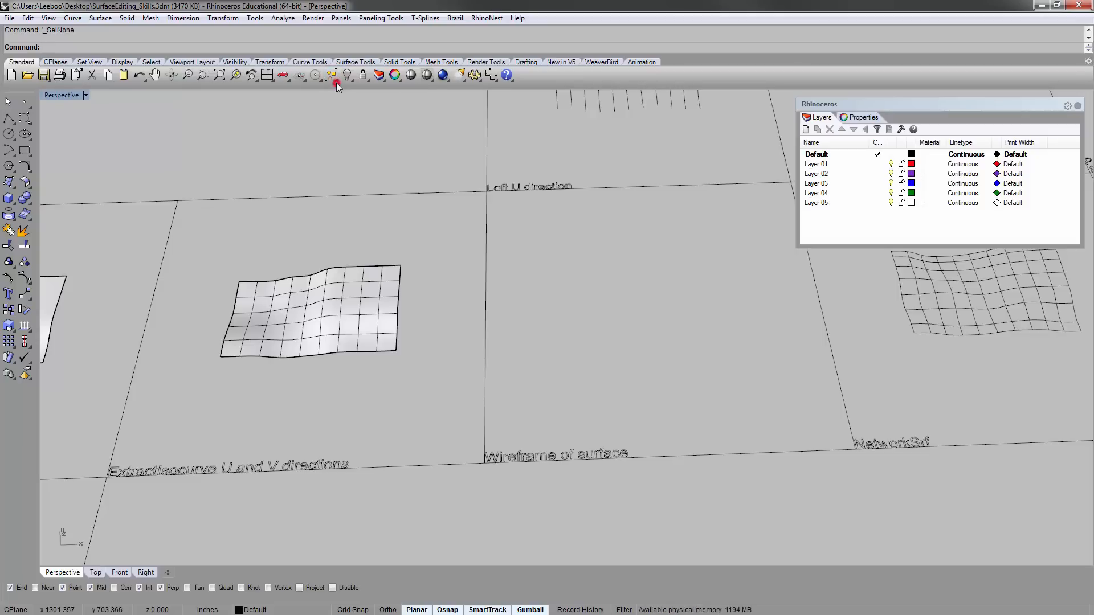
click(334, 80)
drag(340, 90, 370, 116)
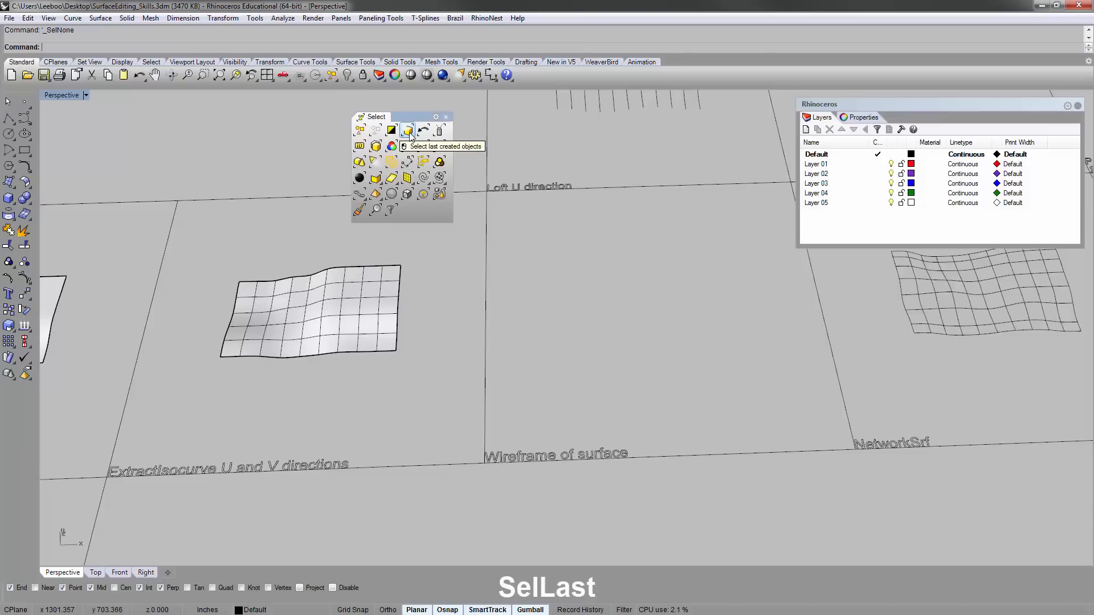
click(408, 131)
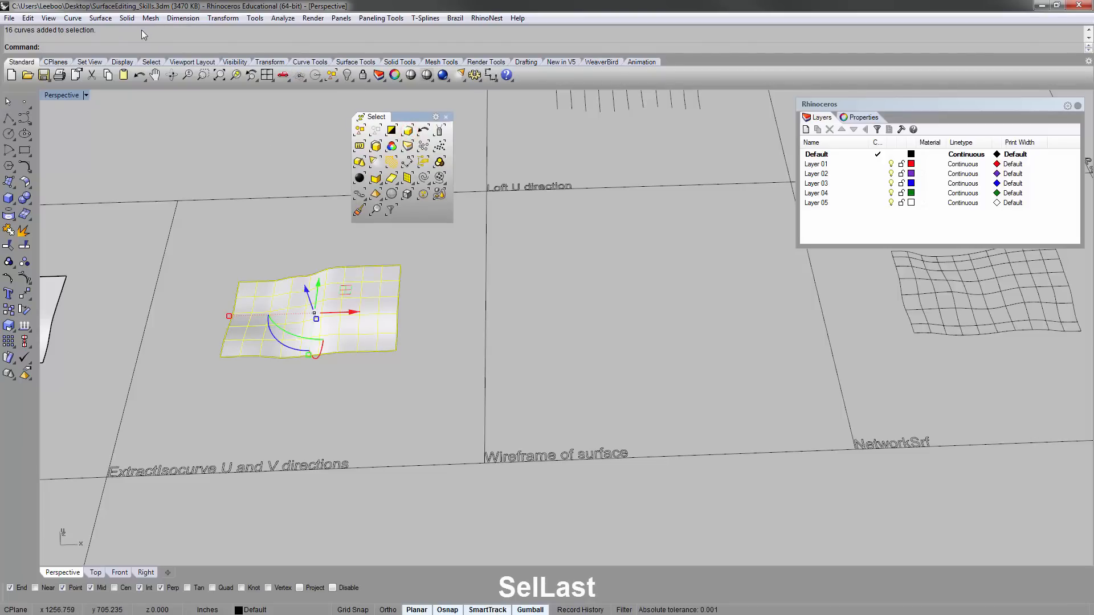
- Enlarge the command history to read the selection entries, restore its height and deselect the isocurves
drag(160, 55, 160, 65)
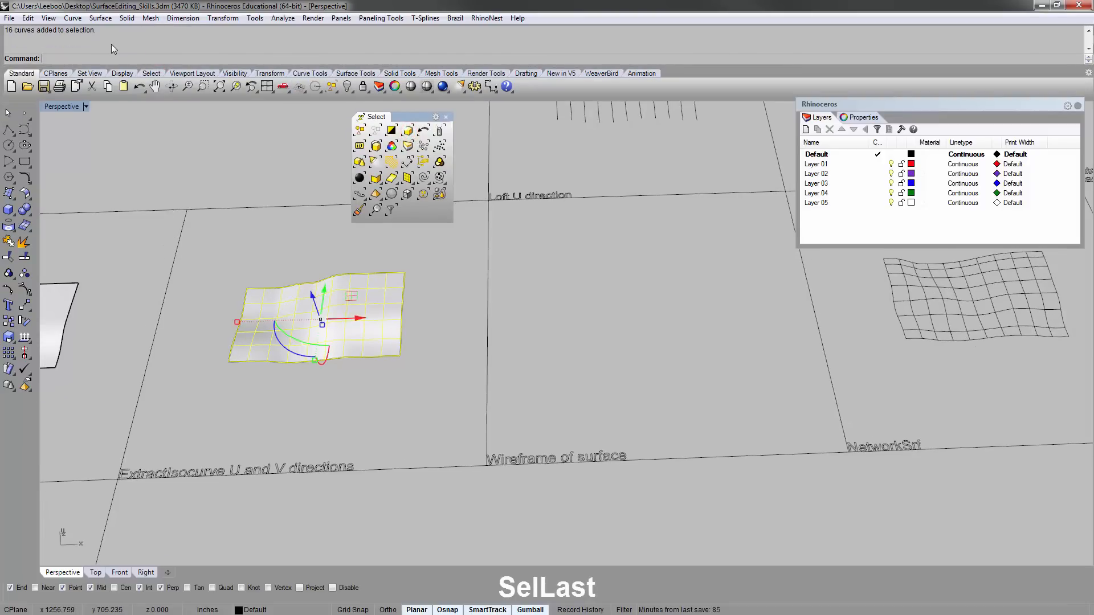
scroll(112, 45, up, 2)
scroll(112, 48, down, 1)
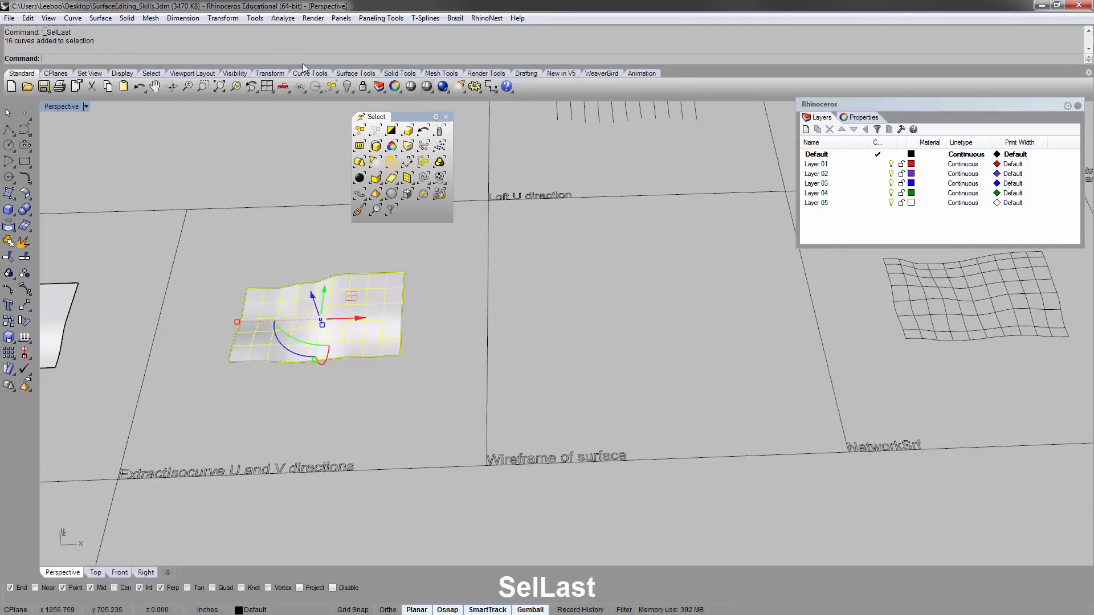
drag(303, 66, 301, 55)
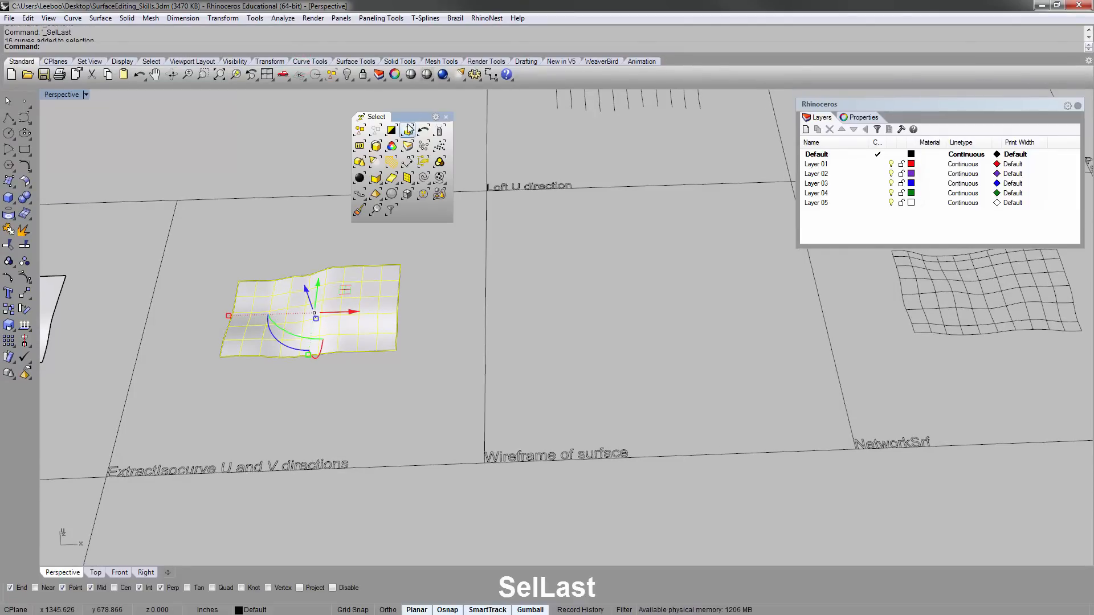
key(Escape)
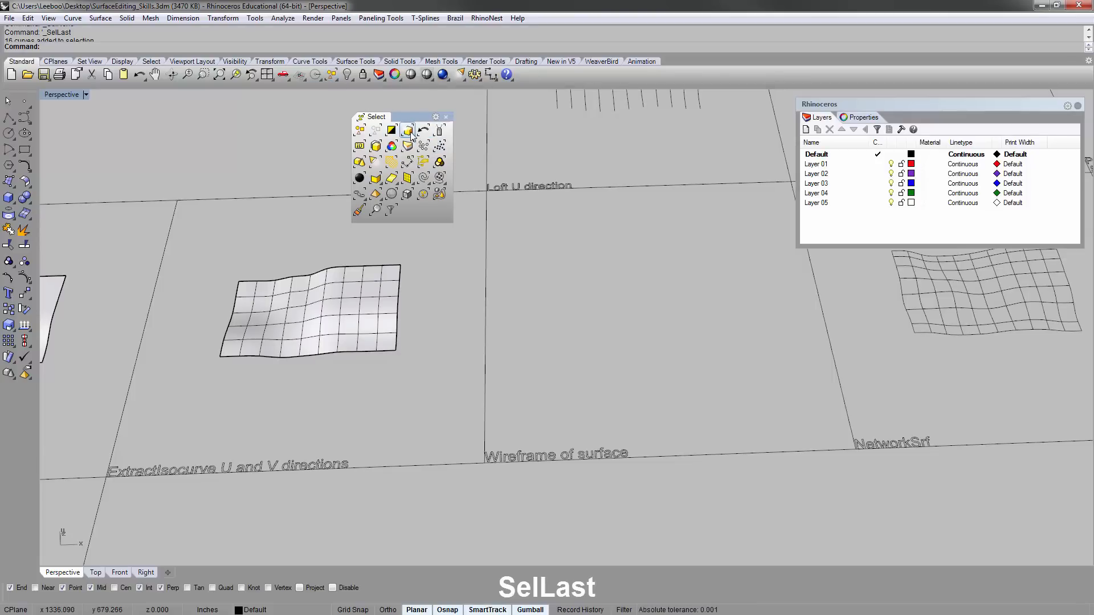
- Select the last created isocurves and move them into the Wireframe of surface cell, using the midpoints of that cell's side edges
click(409, 132)
text(M)
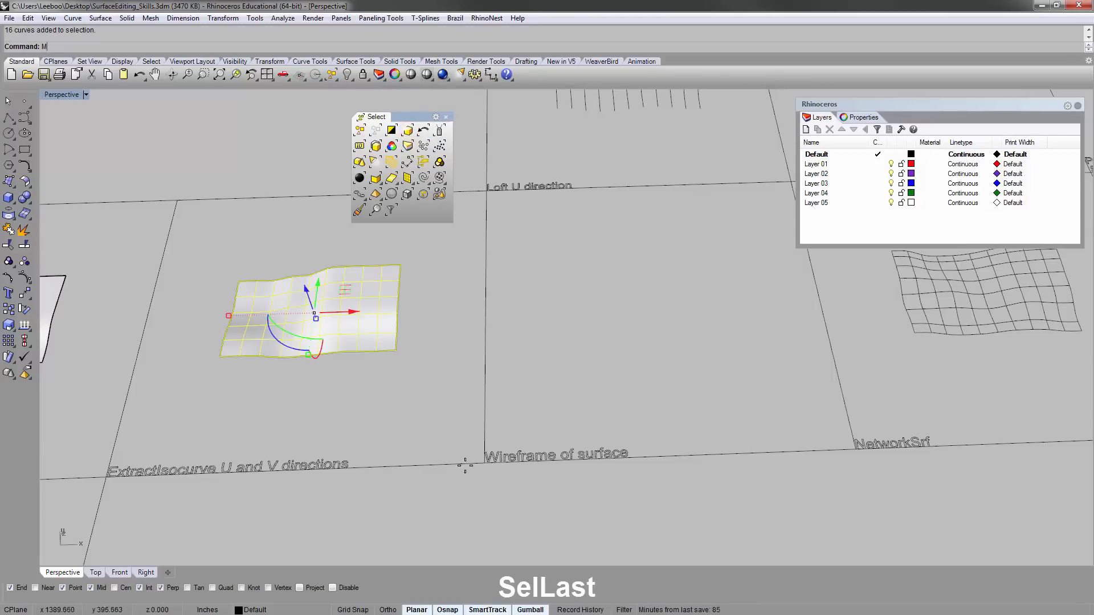
text(ove)
key(Return)
click(499, 314)
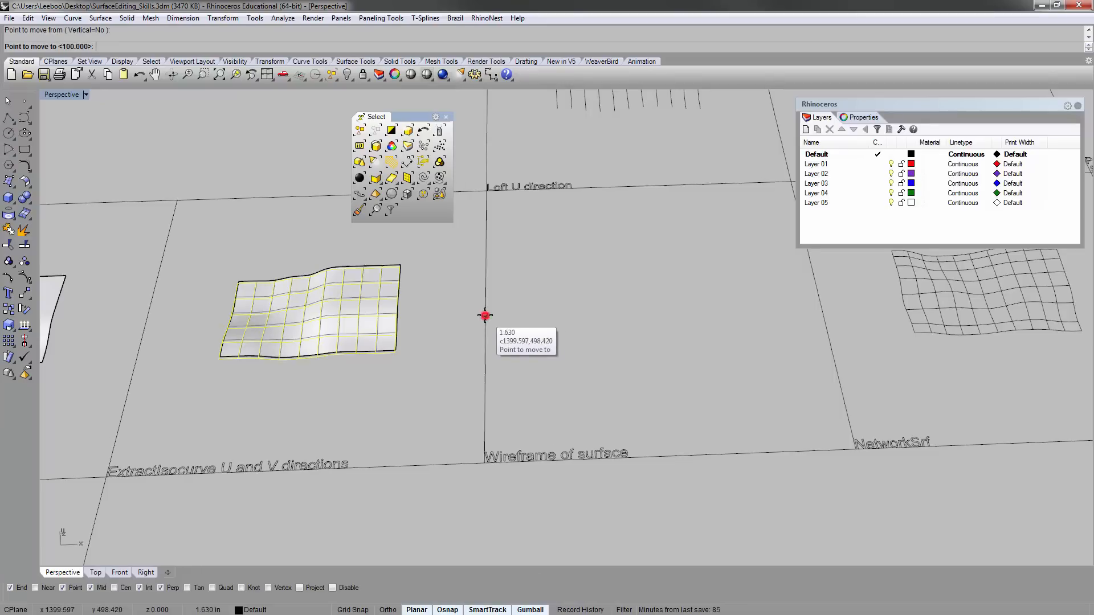
click(817, 301)
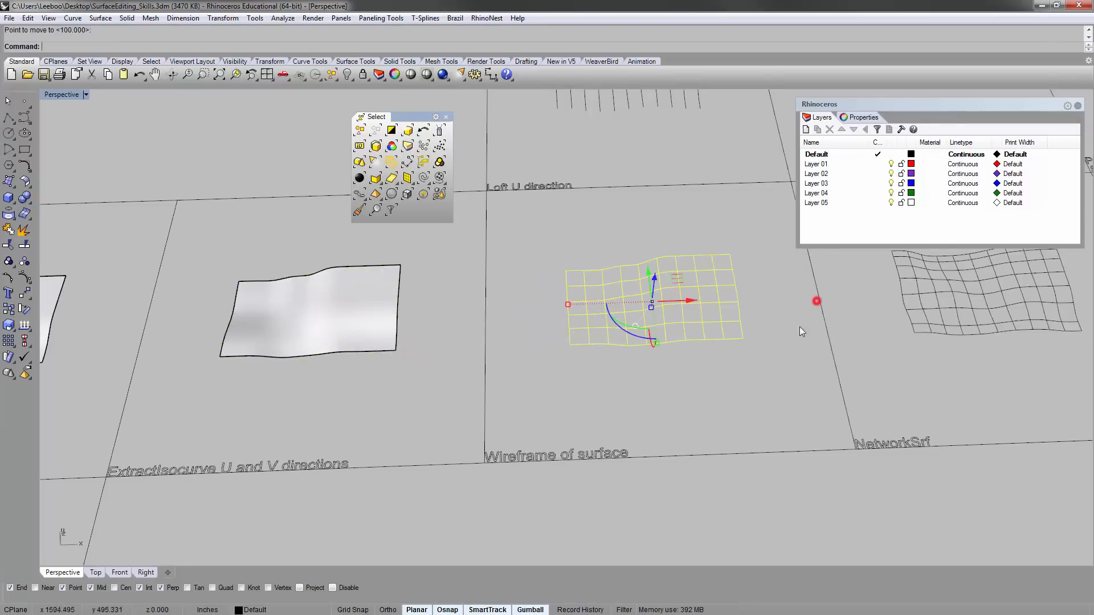
click(731, 371)
- Close the floating selection palette and examine the moved isocurves beside the NetworkSrf example
shift+right_drag(509, 288, 358, 300)
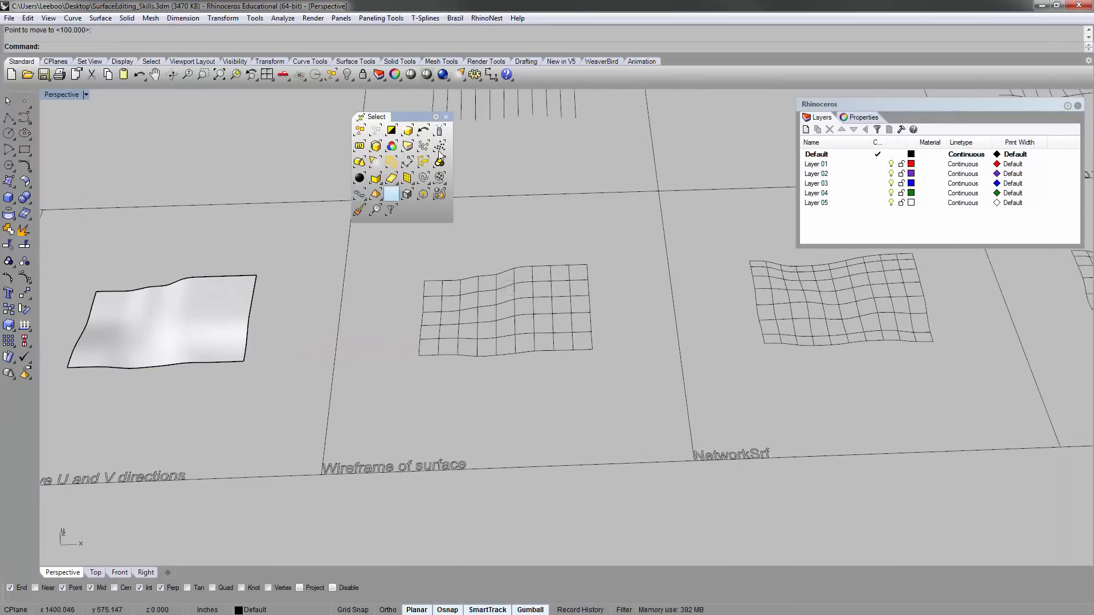
click(446, 116)
shift+right_drag(574, 235, 478, 246)
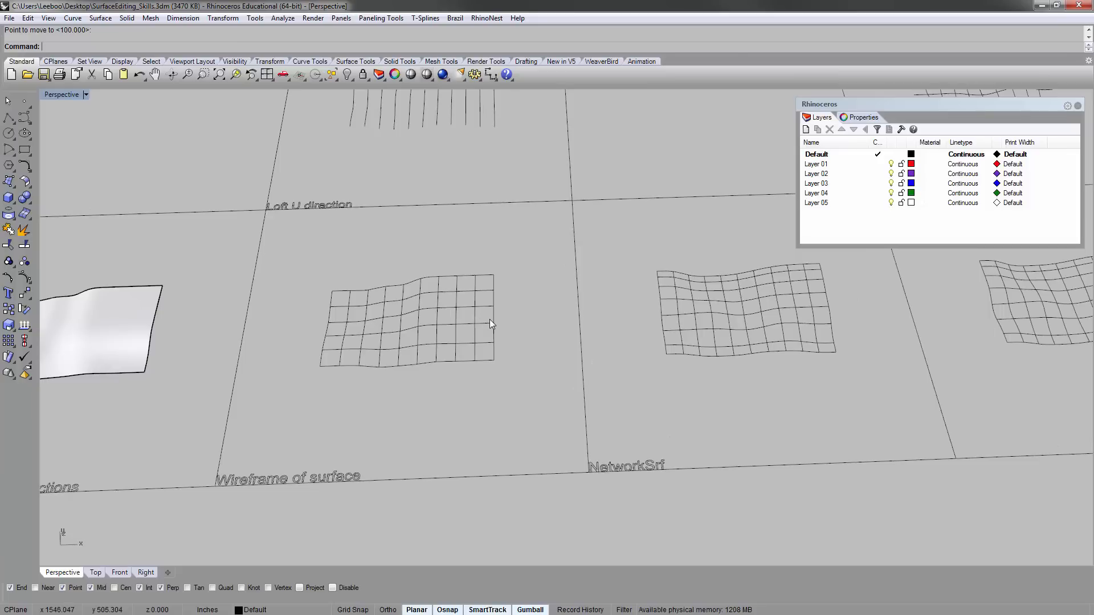
mouse_move(504, 348)
right_down()
mouse_move(509, 326)
mouse_move(499, 346)
right_up()
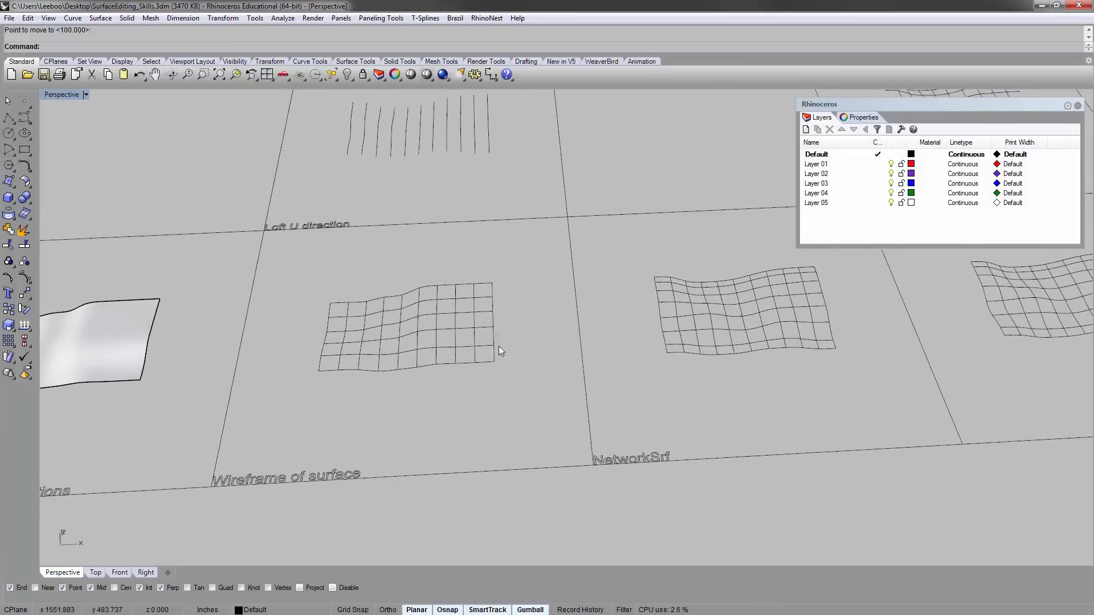
click(472, 331)
click(465, 253)
- Delete the old example curves from the Loft U direction and Loft V direction cells
right_drag(477, 261, 463, 336)
scroll(463, 337, down, 5)
drag(411, 265, 536, 367)
key(Delete)
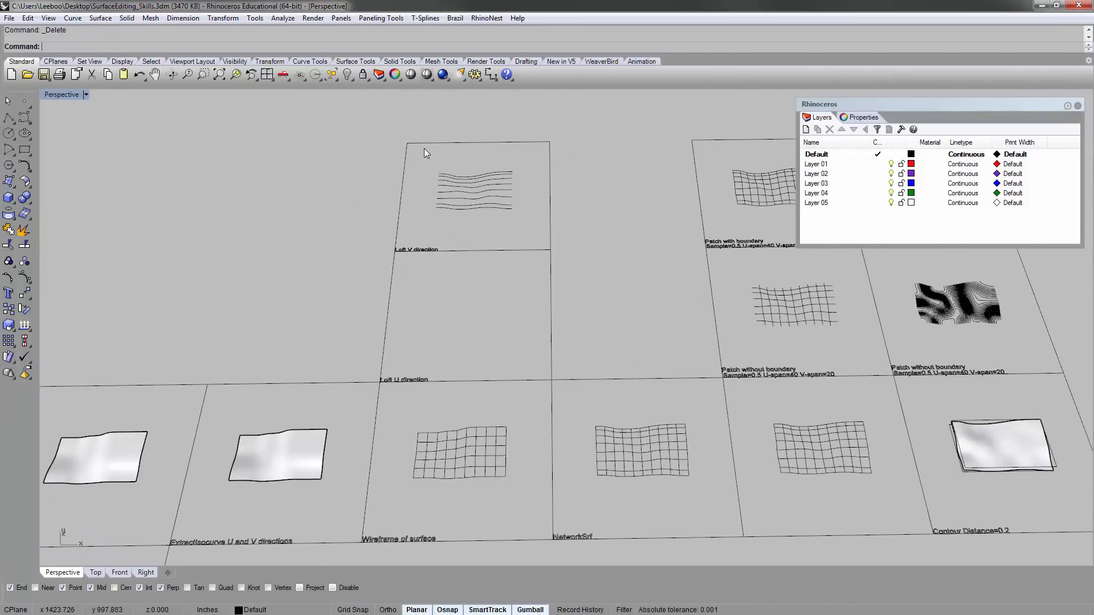
drag(510, 226, 510, 227)
key(Delete)
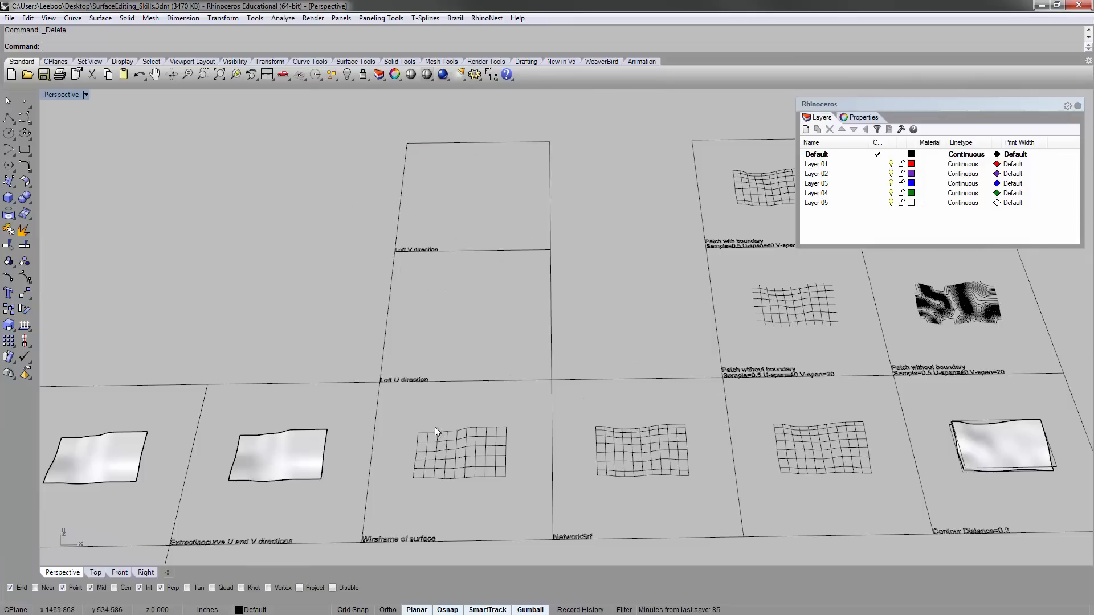
click(466, 171)
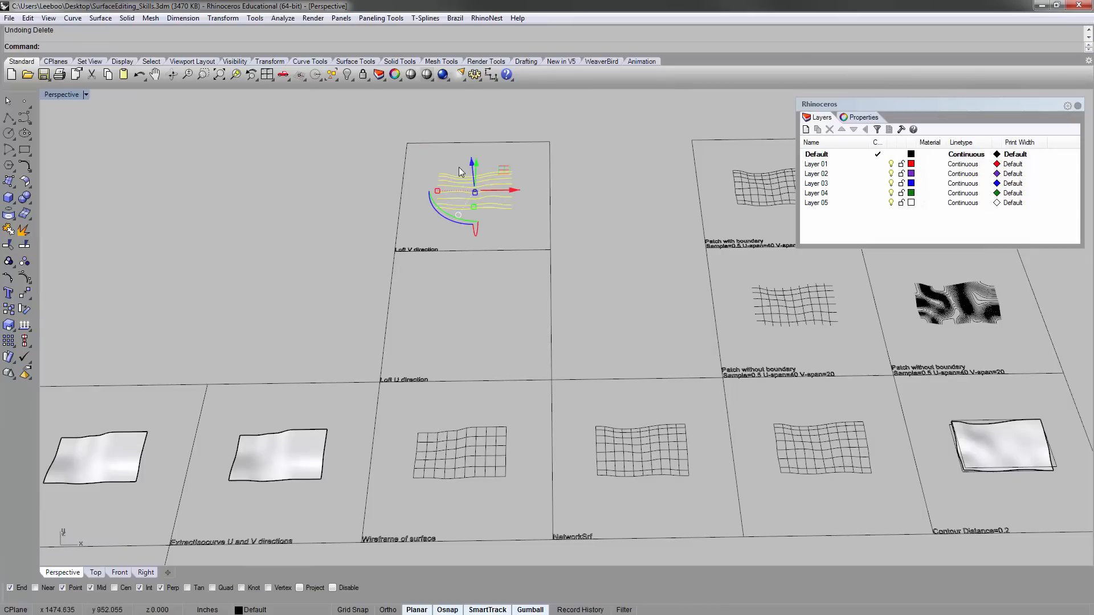
key(Delete)
- Copy the wireframe's isocurves into both the Loft U direction and Loft V direction cells, using the cells' rear-right corners as reference points
scroll(463, 460, up, 4)
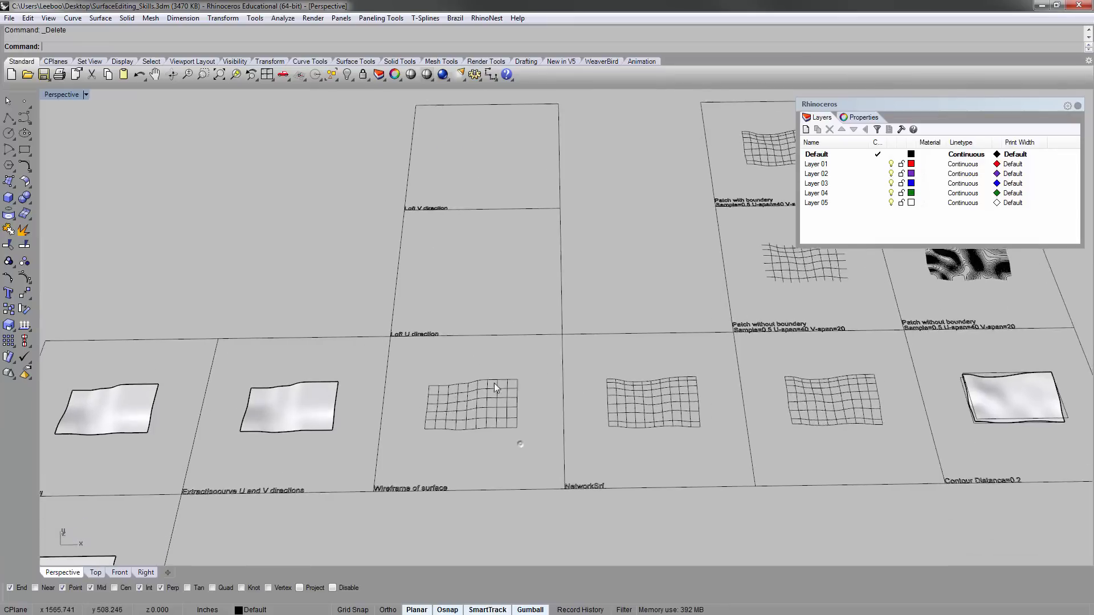
drag(378, 352, 587, 505)
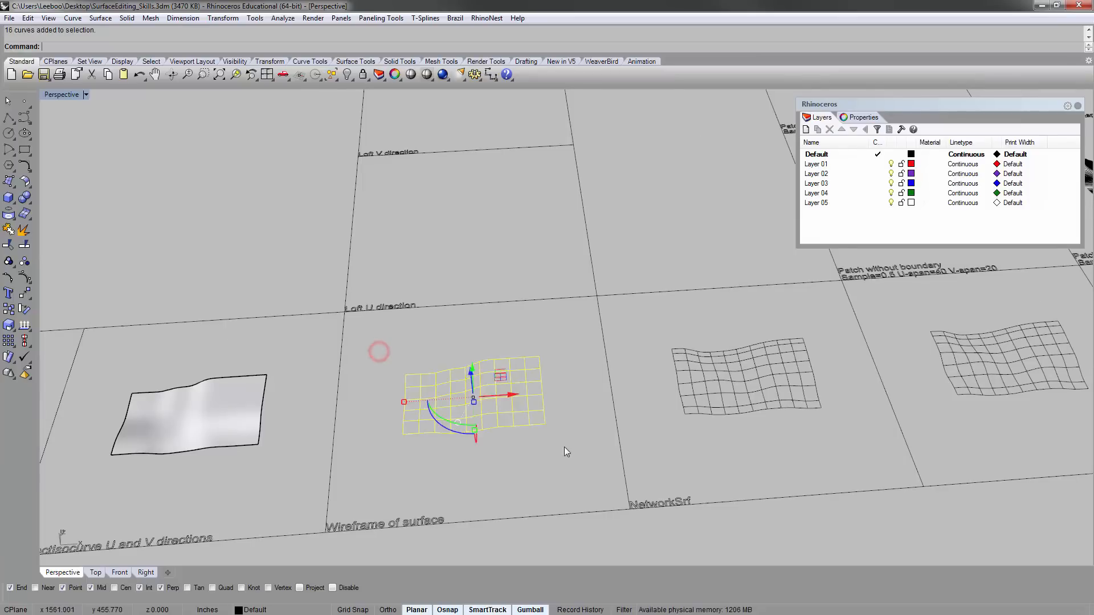
right_drag(563, 445, 557, 460)
text(copy)
key(Return)
scroll(614, 384, down, 3)
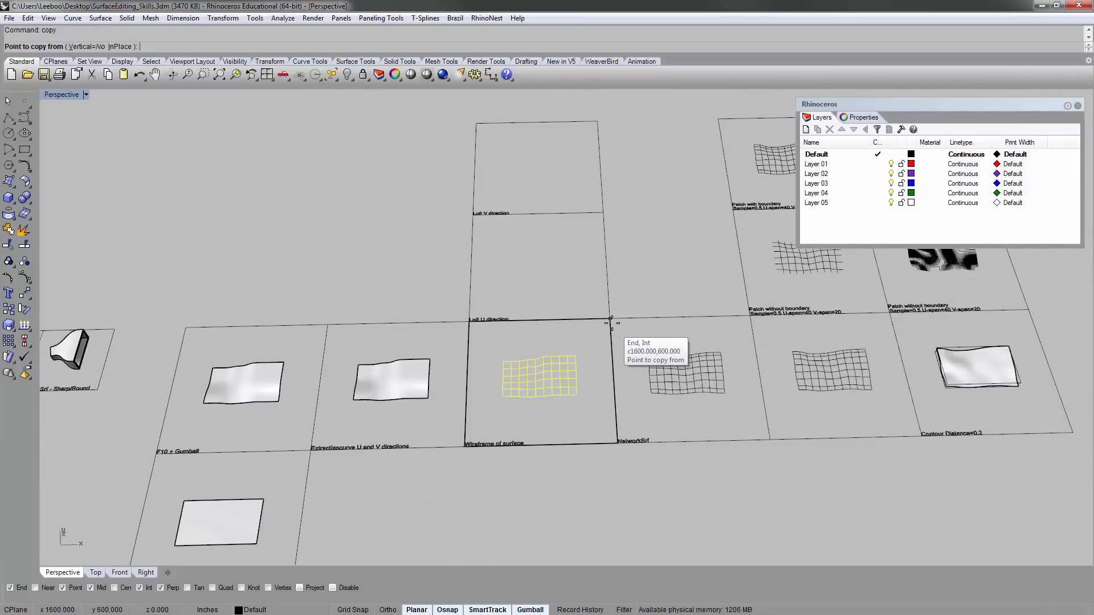
click(609, 319)
click(604, 211)
click(598, 121)
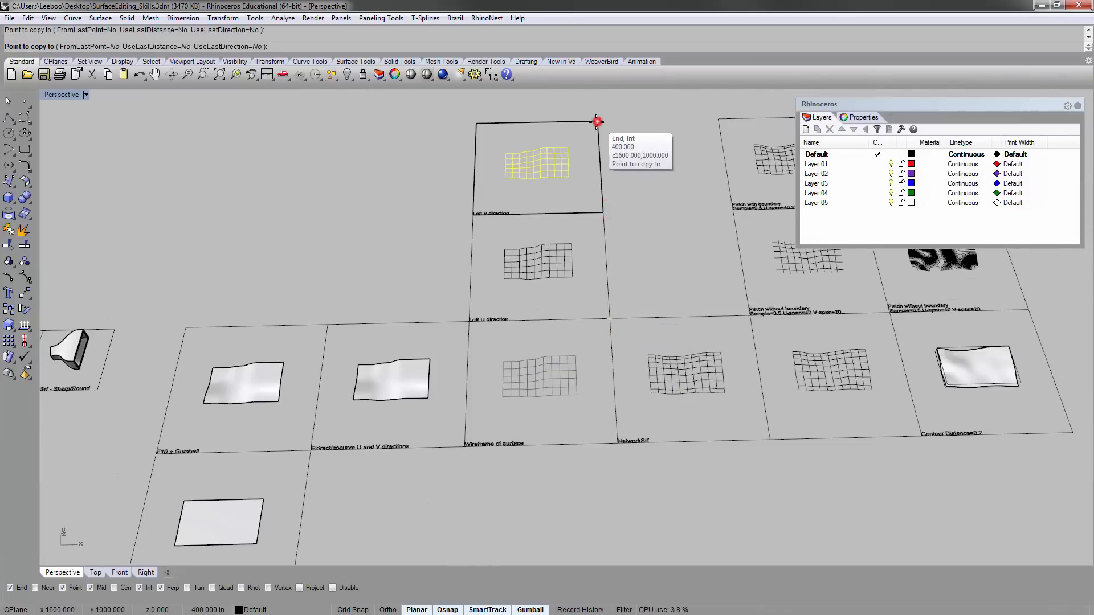
key(Return)
- Zoom to the copied isocurves in the Loft U direction cell and deselect them
scroll(528, 298, up, 7)
drag(440, 137, 661, 280)
text(zs)
key(Return)
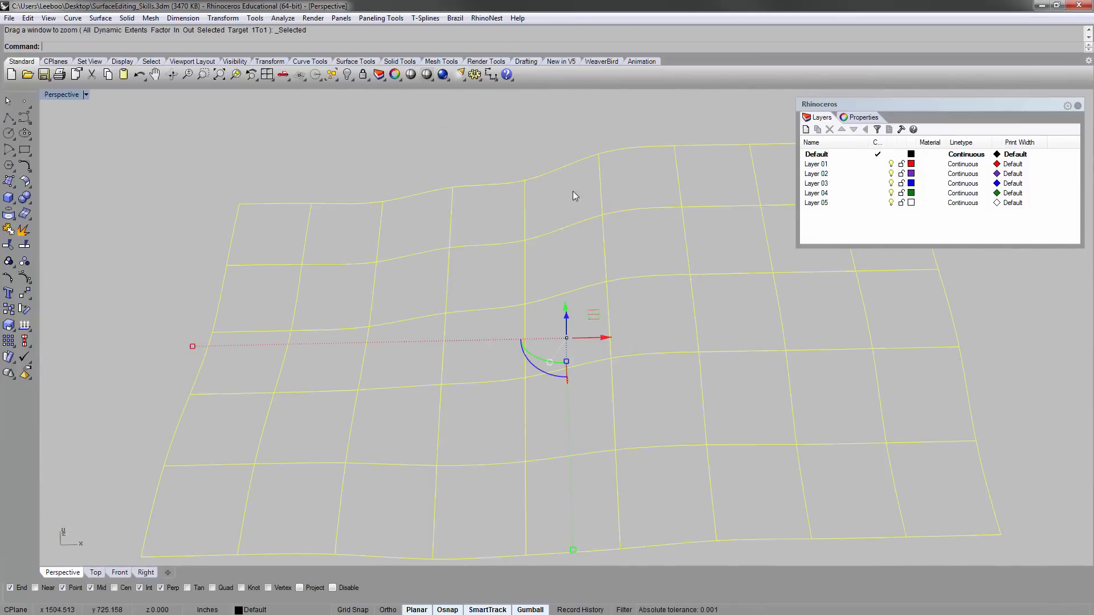
click(534, 133)
scroll(440, 342, down, 7)
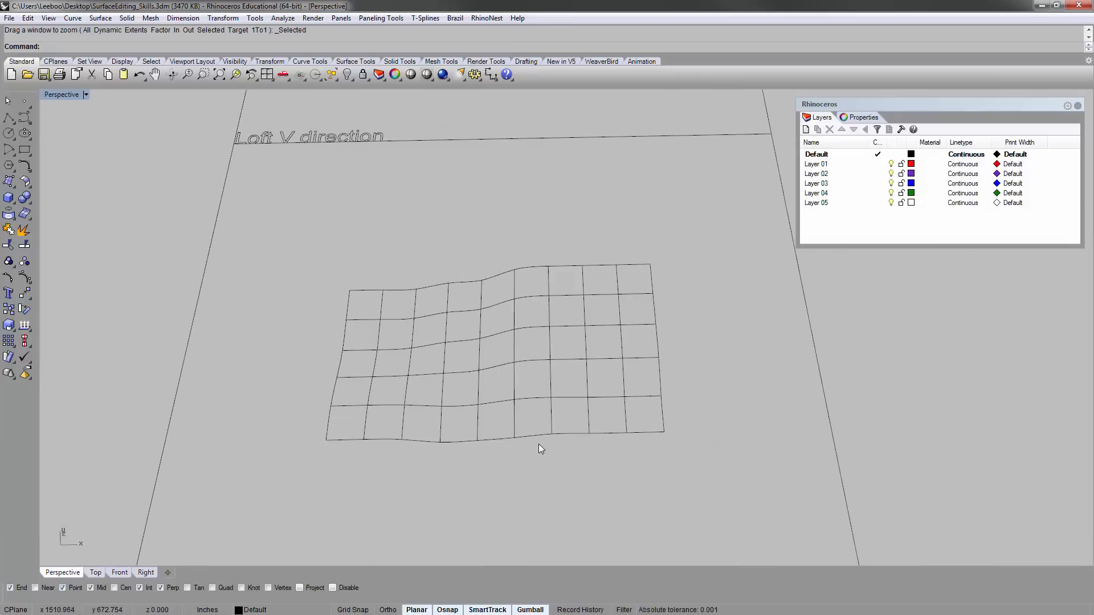
- Delete the lengthwise isocurves from the network in the Loft U direction cell, keeping only the crosswise curves
shift+right_drag(469, 403, 550, 334)
right_drag(393, 370, 560, 401)
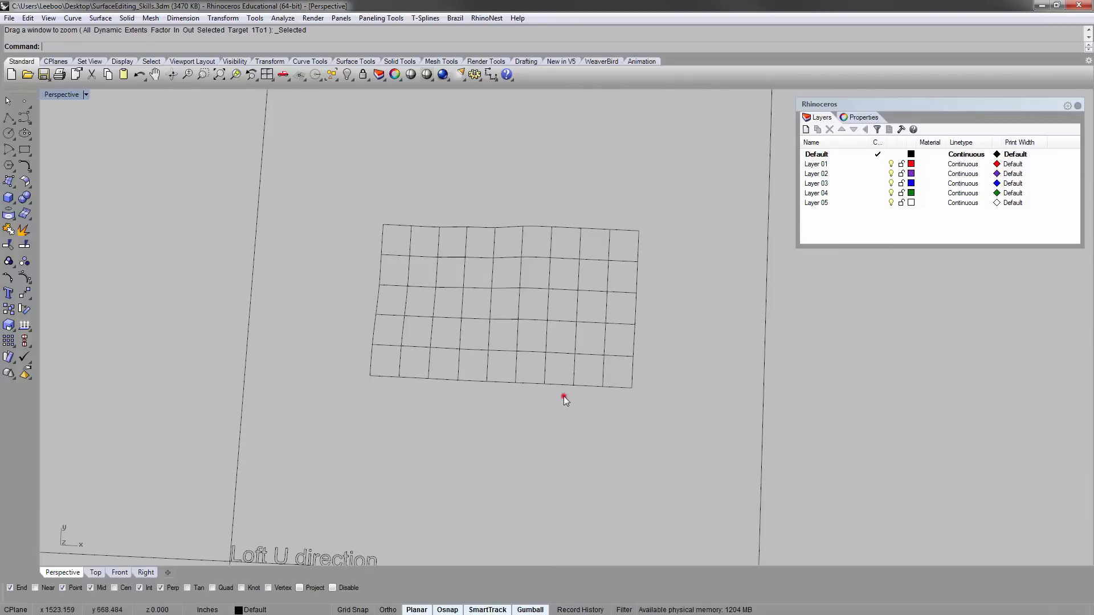
drag(563, 395, 559, 206)
key(Delete)
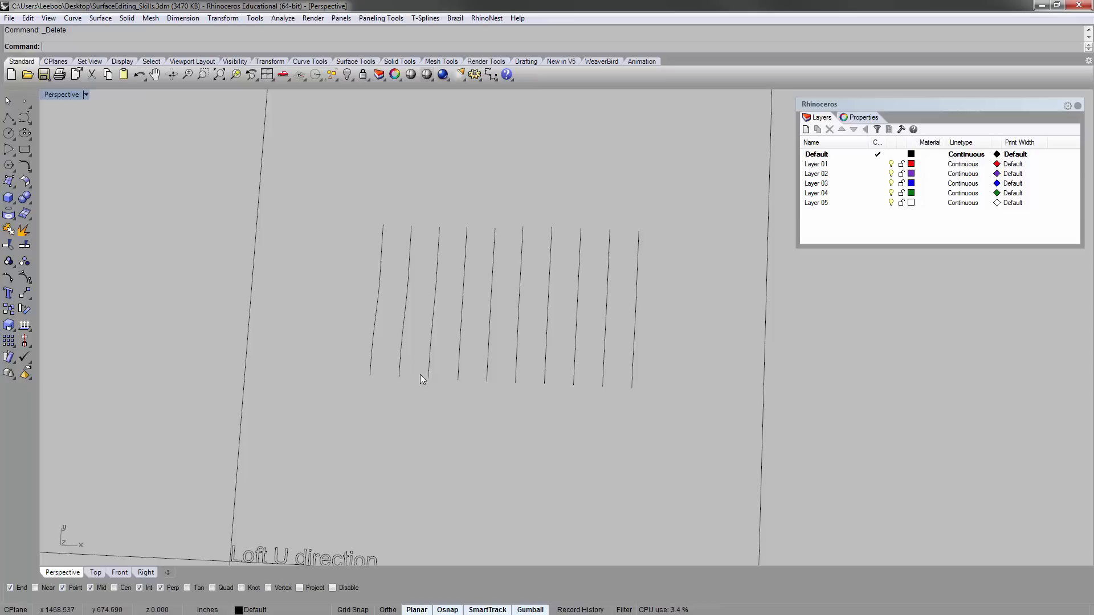
- Loft the ten crosswise curves in the Loft U direction cell with Normal style and no simplification
right_drag(440, 326, 514, 259)
key(alt+Tab)
shift+right_drag(538, 379, 605, 431)
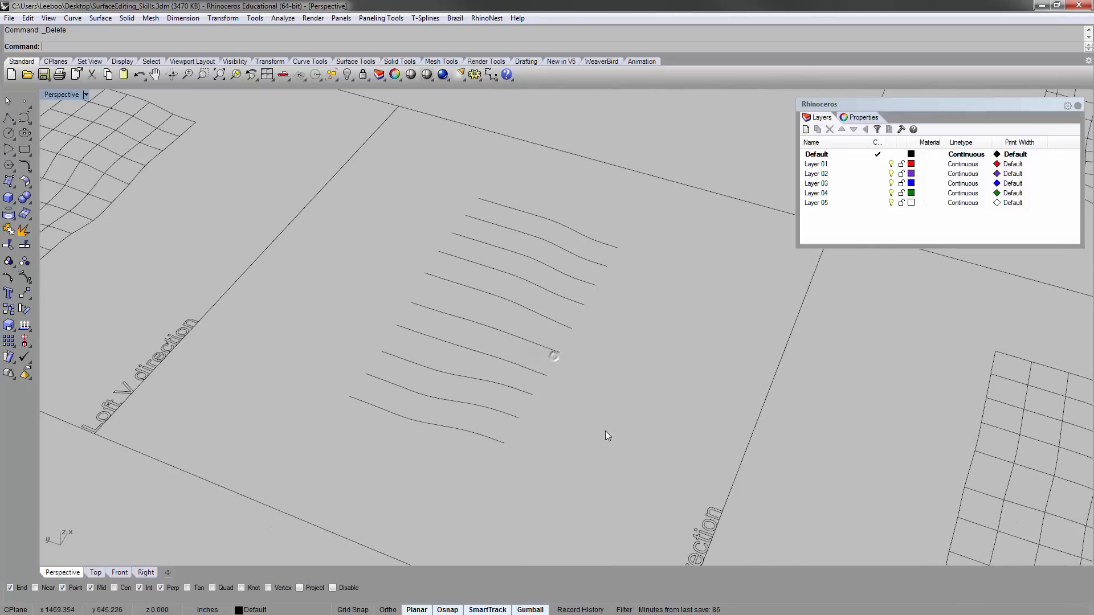
drag(606, 431, 438, 190)
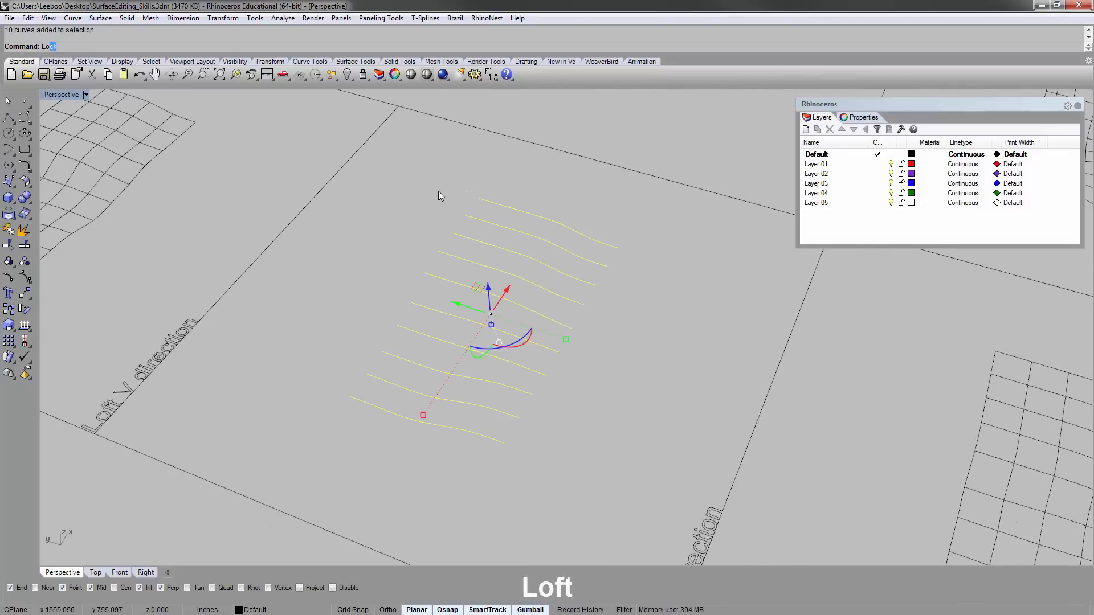
text(Loft)
key(Return)
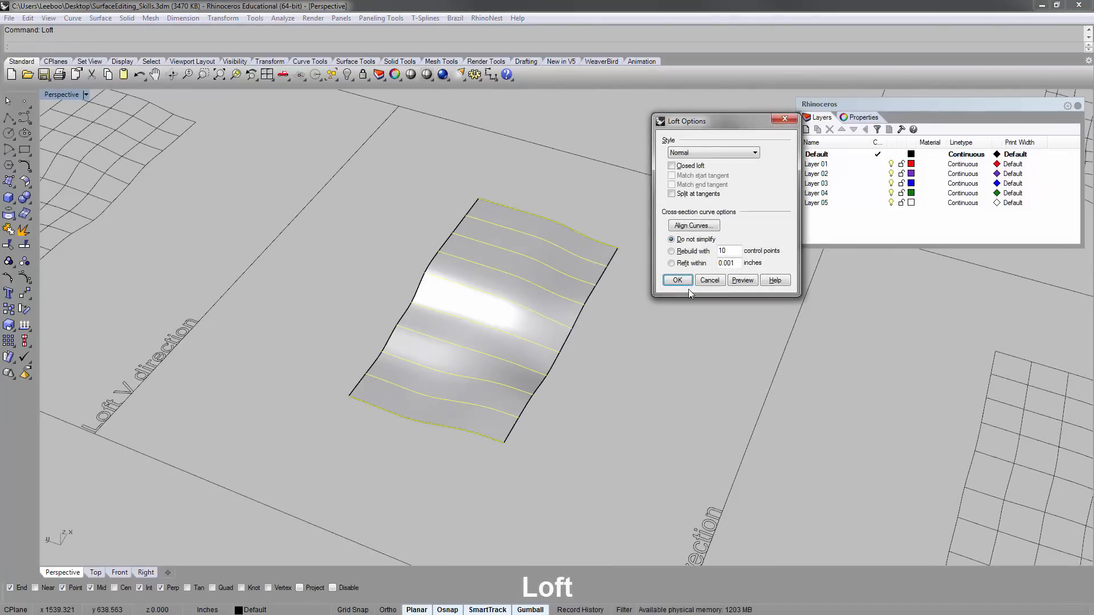
click(678, 279)
click(648, 358)
- Zoom to the lofted surface in the Loft U direction cell and examine its shape from several angles
right_drag(513, 324, 470, 272)
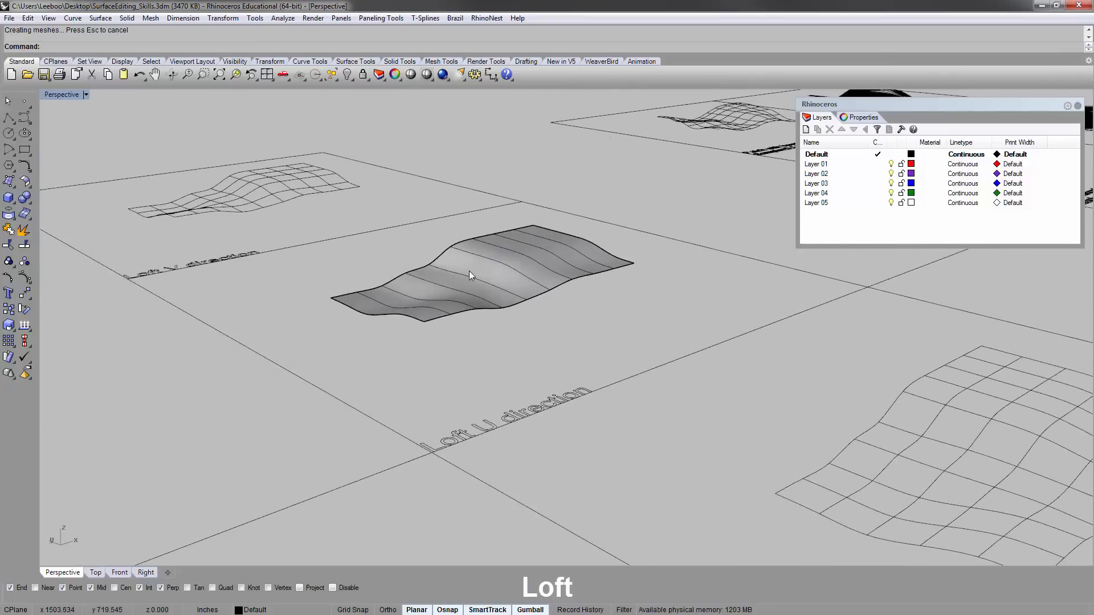
click(470, 272)
text(zs)
key(Return)
click(379, 279)
right_drag(543, 371, 347, 367)
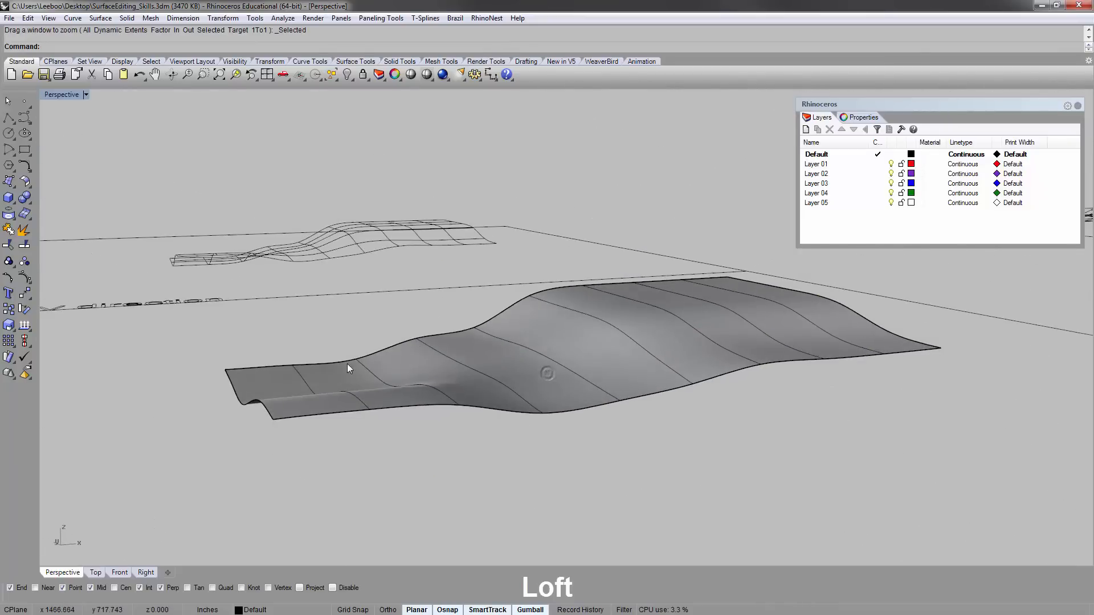
right_drag(649, 311, 599, 397)
- Delete the crosswise isocurves from the network in the Loft V direction cell, keeping only the lengthwise curves
scroll(593, 381, down, 10)
shift+right_drag(568, 241, 547, 390)
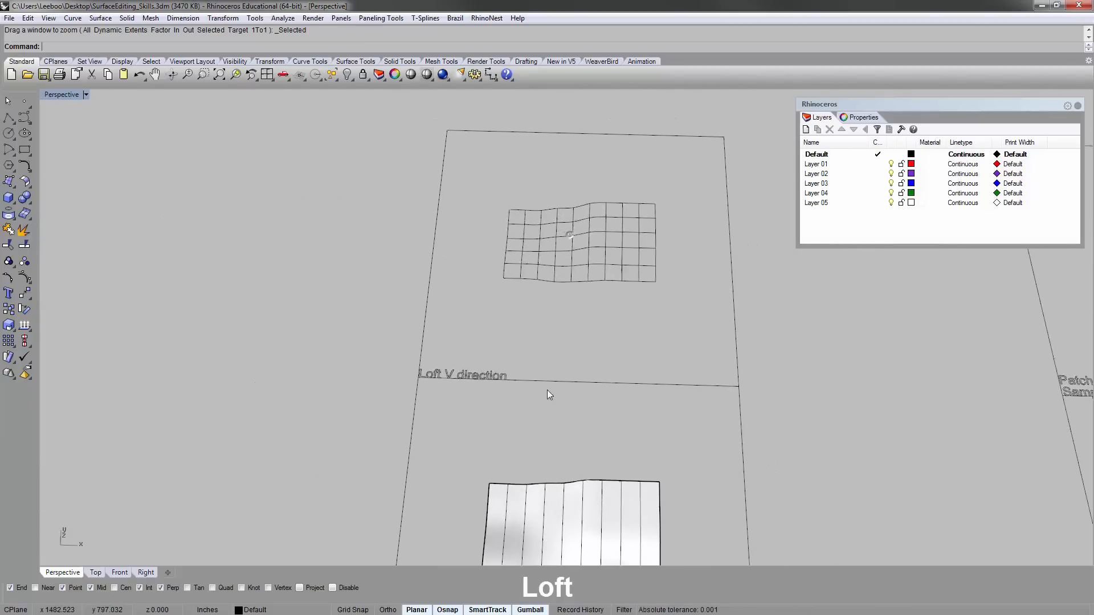
scroll(536, 190, up, 3)
shift+right_drag(539, 199, 463, 246)
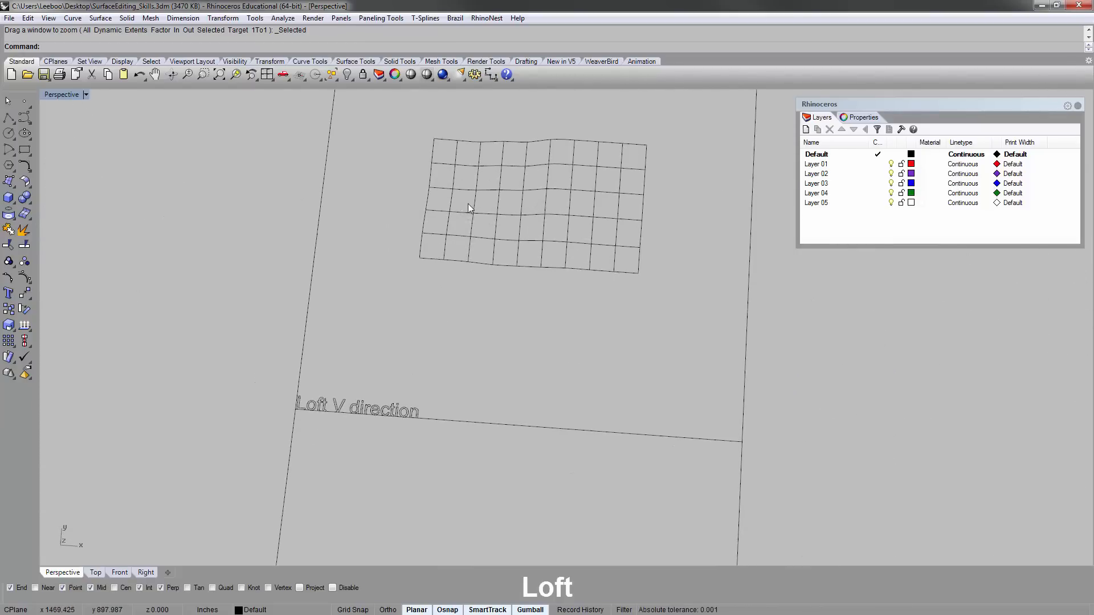
scroll(469, 208, up, 3)
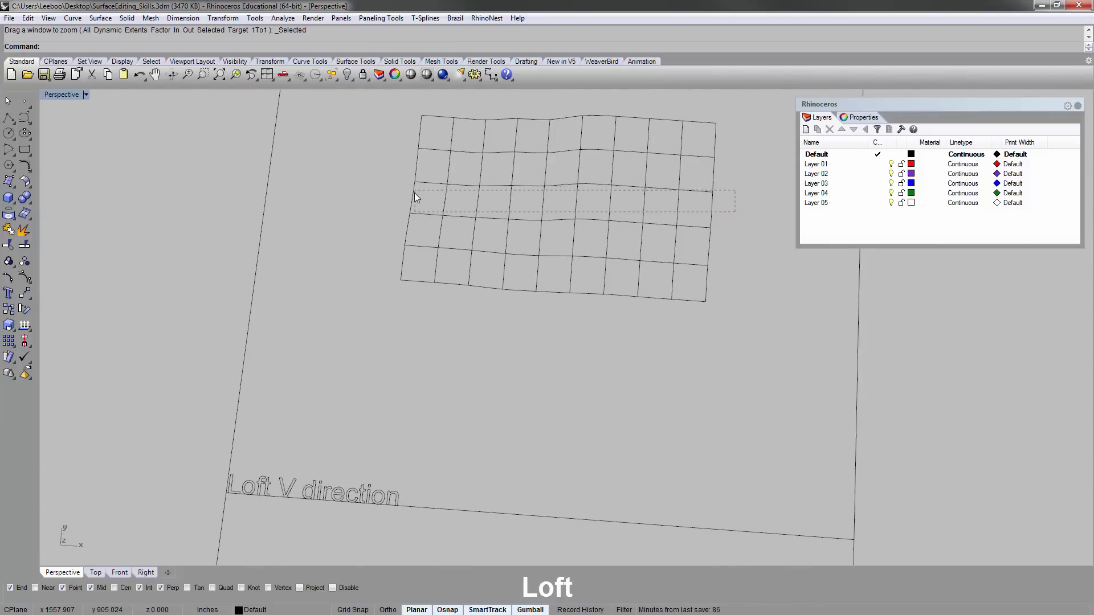
drag(395, 204, 395, 205)
right_drag(740, 261, 693, 391)
key(Delete)
- Loft the six lengthwise curves in the Loft V direction cell and zoom to the resulting surface
scroll(631, 313, down, 5)
drag(693, 391, 613, 270)
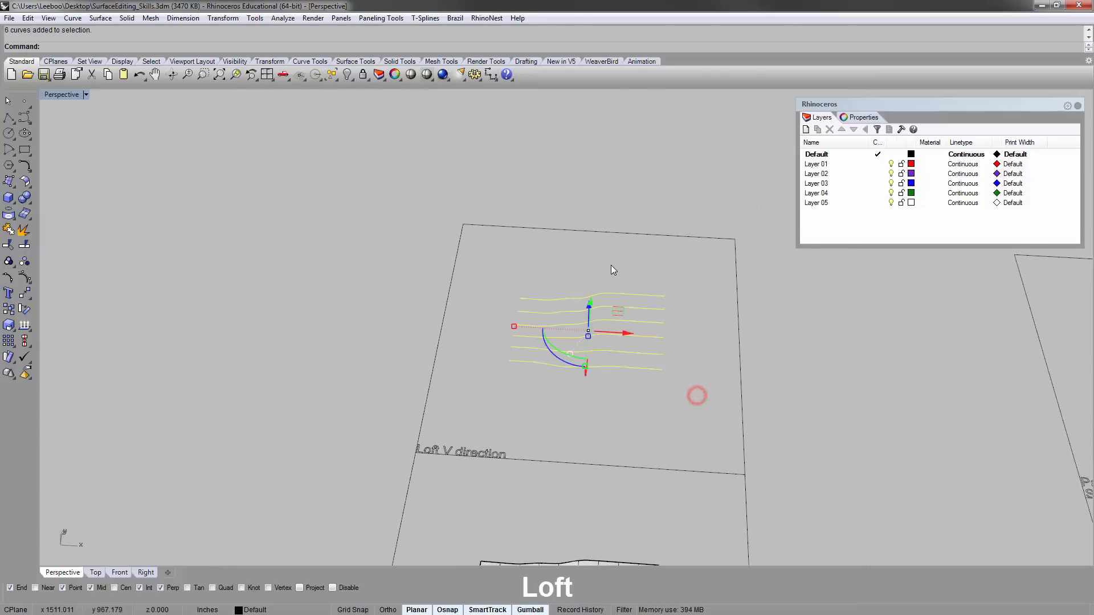
text(Loft)
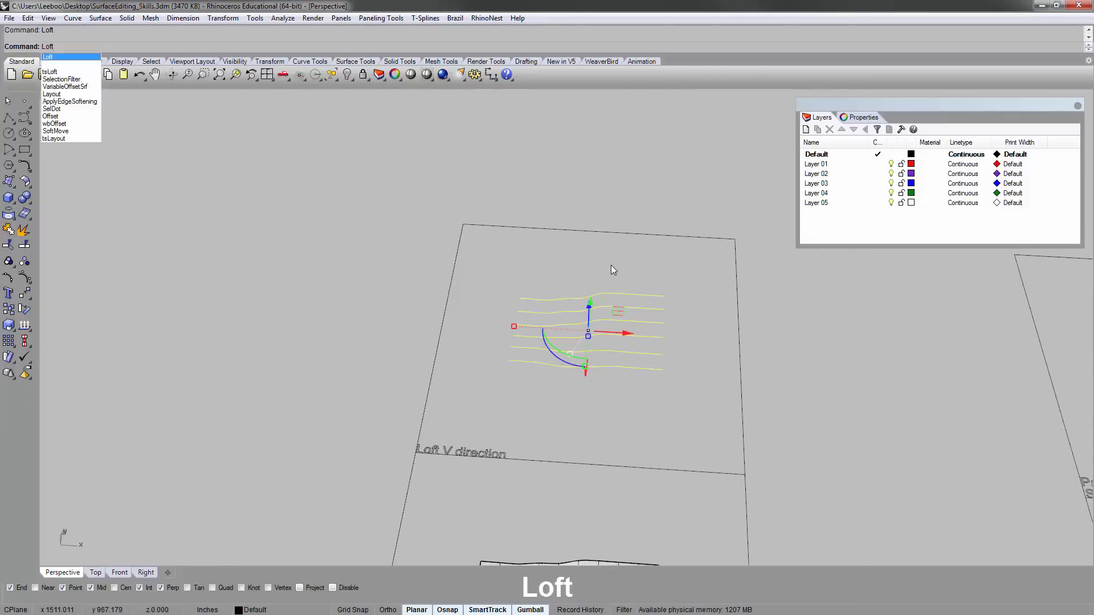
key(Return)
click(669, 289)
click(608, 344)
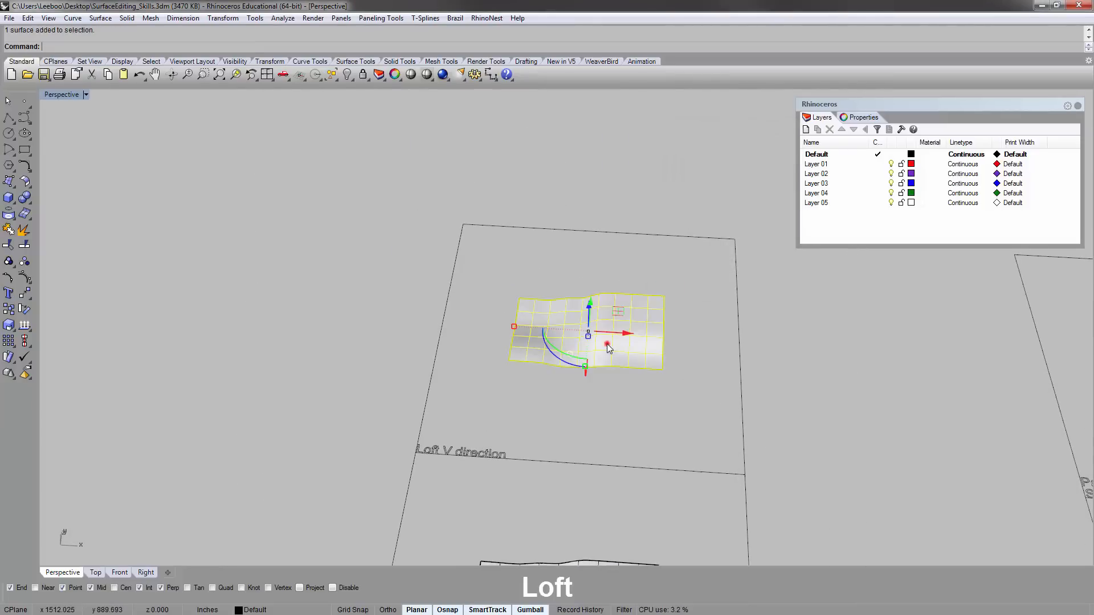
text(zs)
key(Return)
right_drag(493, 332, 317, 351)
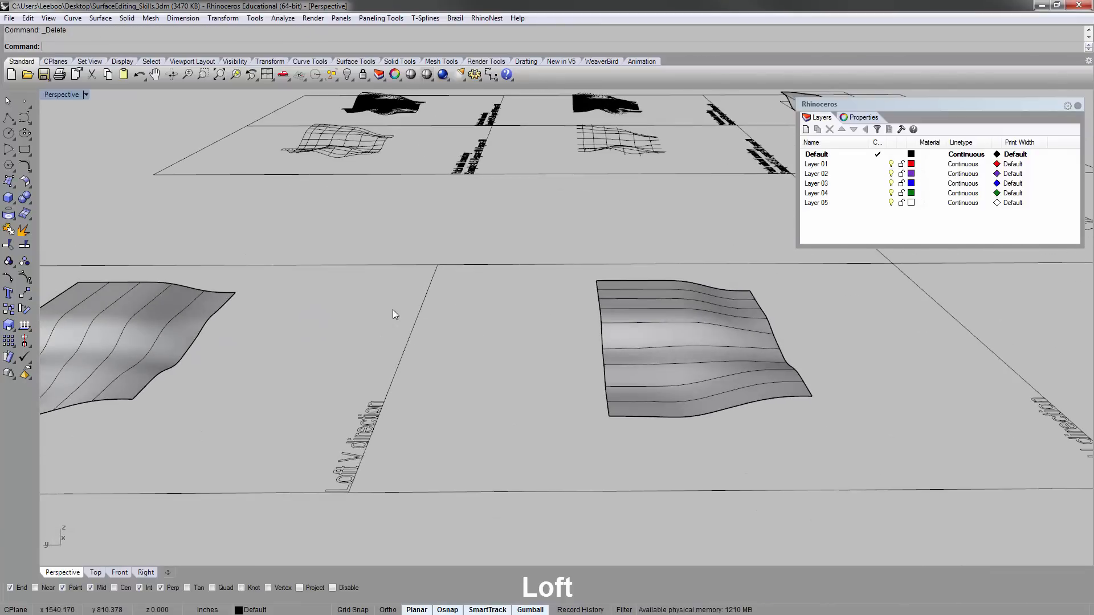
- Preview a copy of the Loft V surface on the Loft U surface, matched at their corners, to compare the two shapes
click(317, 352)
text(c)
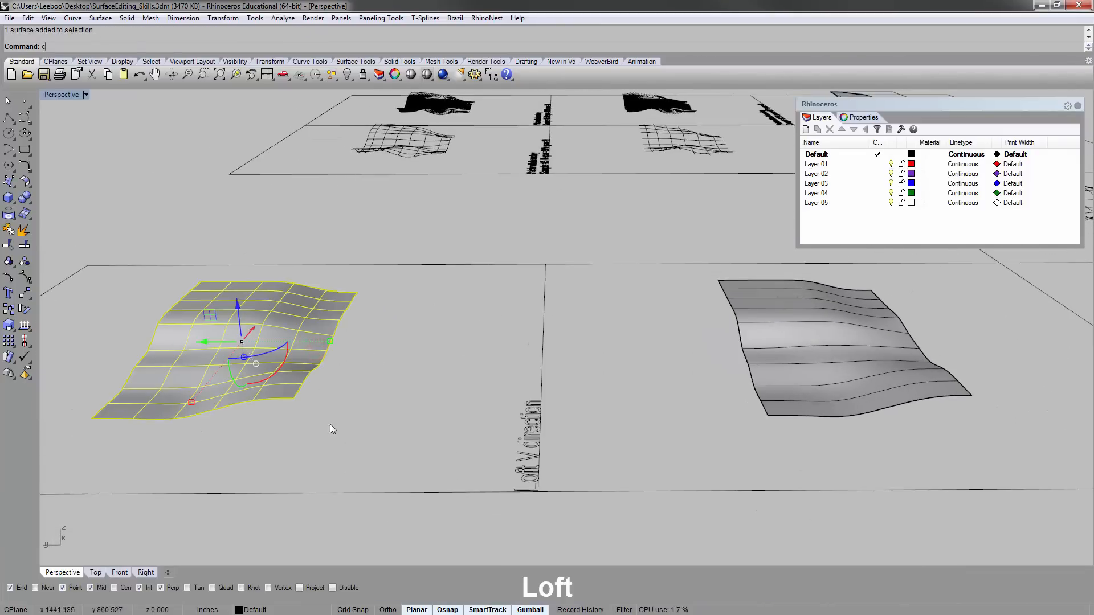
key(Return)
click(295, 399)
scroll(1080, 443, up, 4)
scroll(975, 409, up, 2)
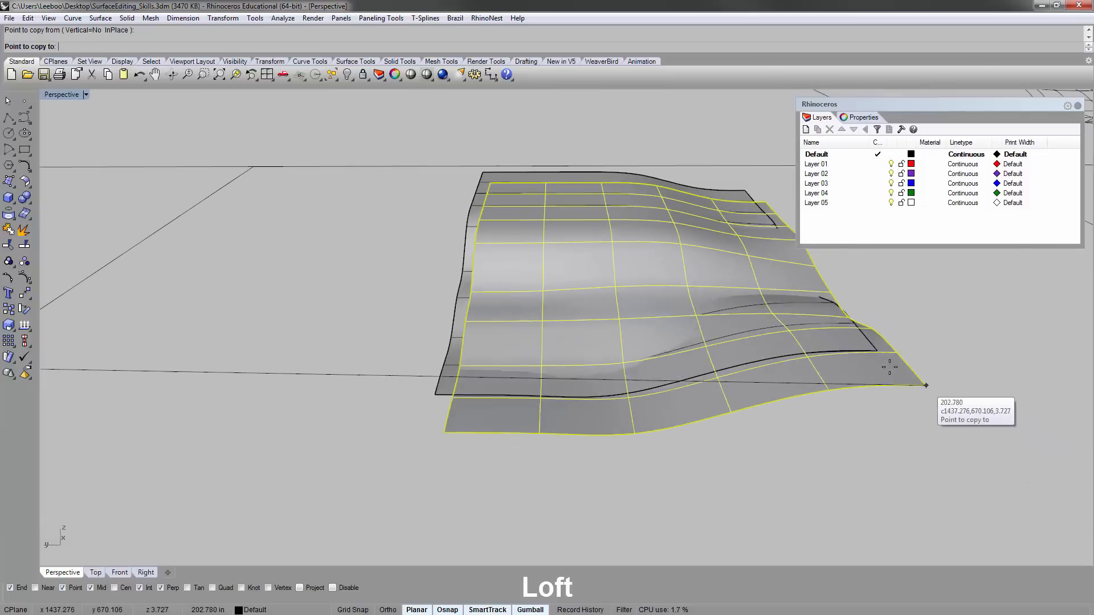
click(880, 350)
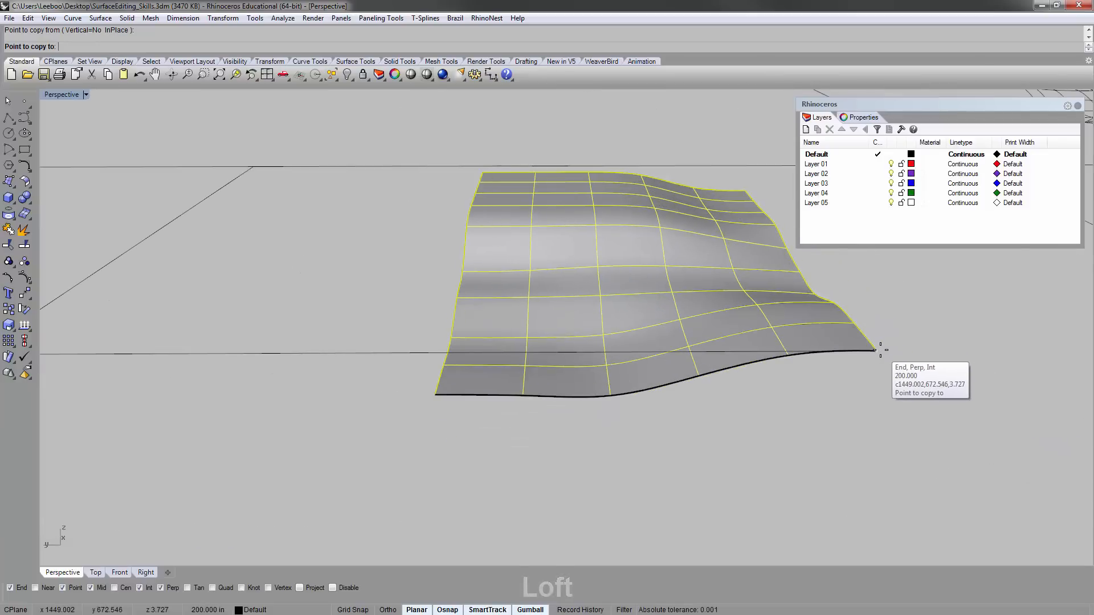
key(Return)
scroll(880, 350, down, 4)
right_drag(778, 327, 582, 362)
click(550, 351)
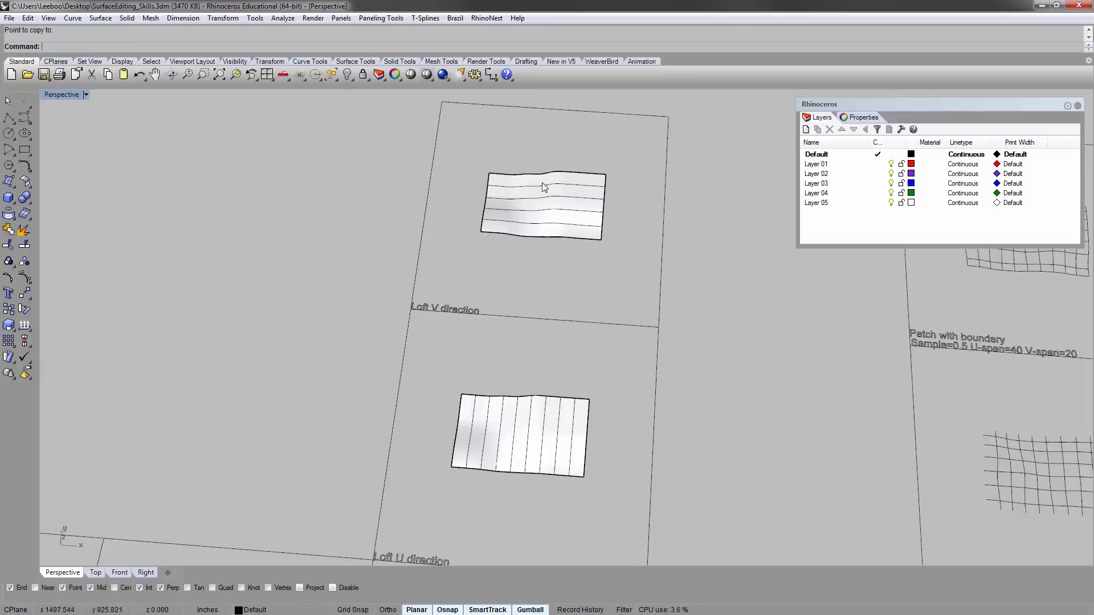
- Delete the old curve networks from the NetworkSrf cell and the unlabelled cell beside it, and select the wireframe cell's isocurves
scroll(549, 207, down, 6)
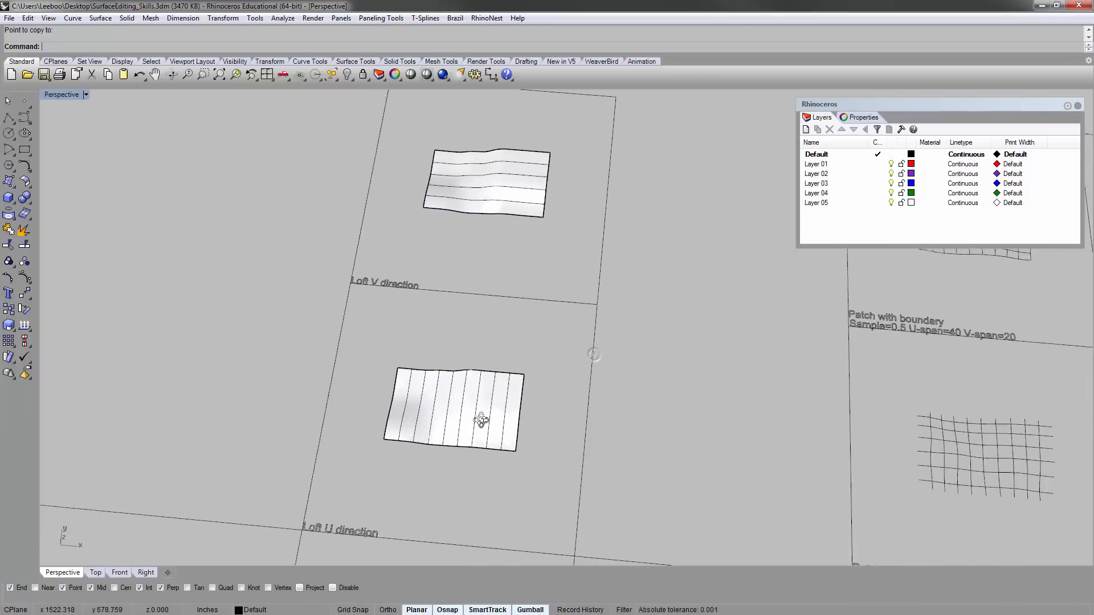
shift+right_drag(426, 459, 402, 361)
scroll(400, 360, up, 6)
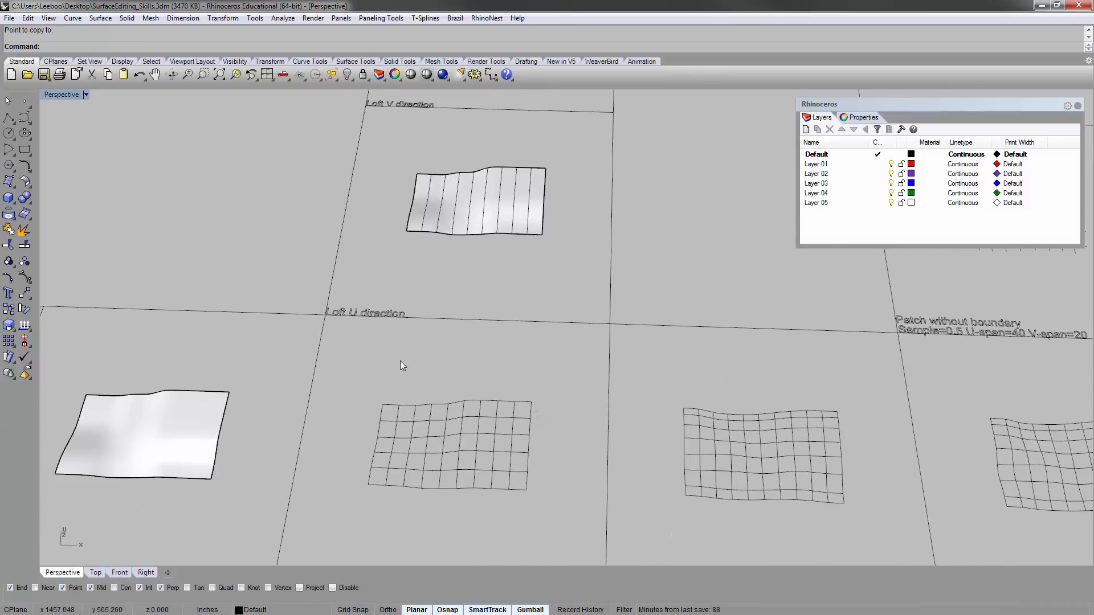
scroll(401, 360, down, 5)
shift+right_drag(714, 397, 610, 279)
right_drag(610, 279, 550, 306)
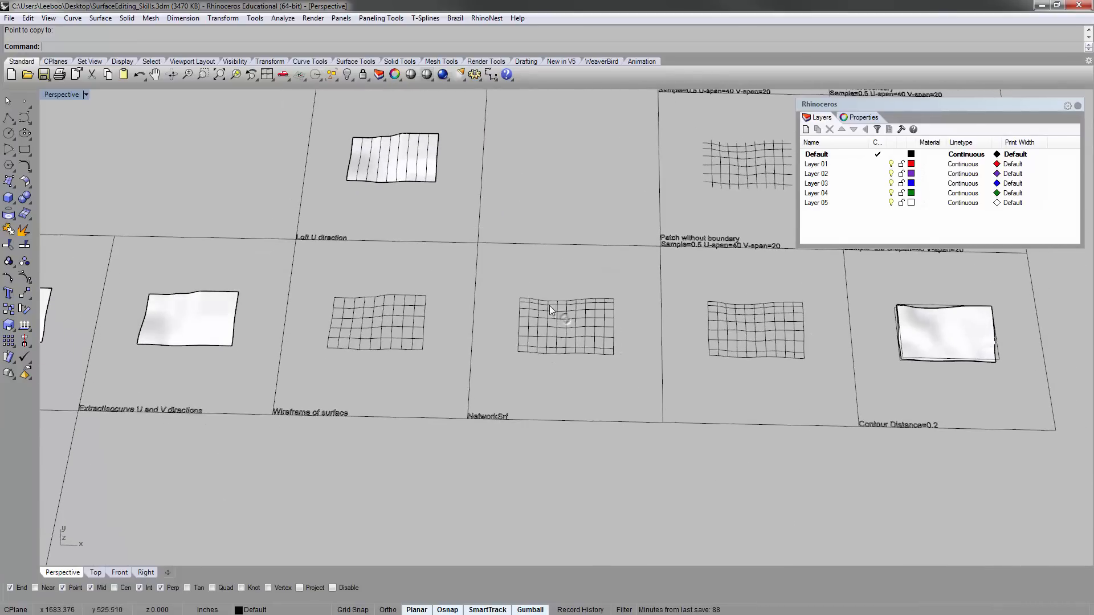
drag(490, 272, 826, 408)
key(Delete)
drag(321, 256, 453, 381)
right_click(513, 302)
click(479, 244)
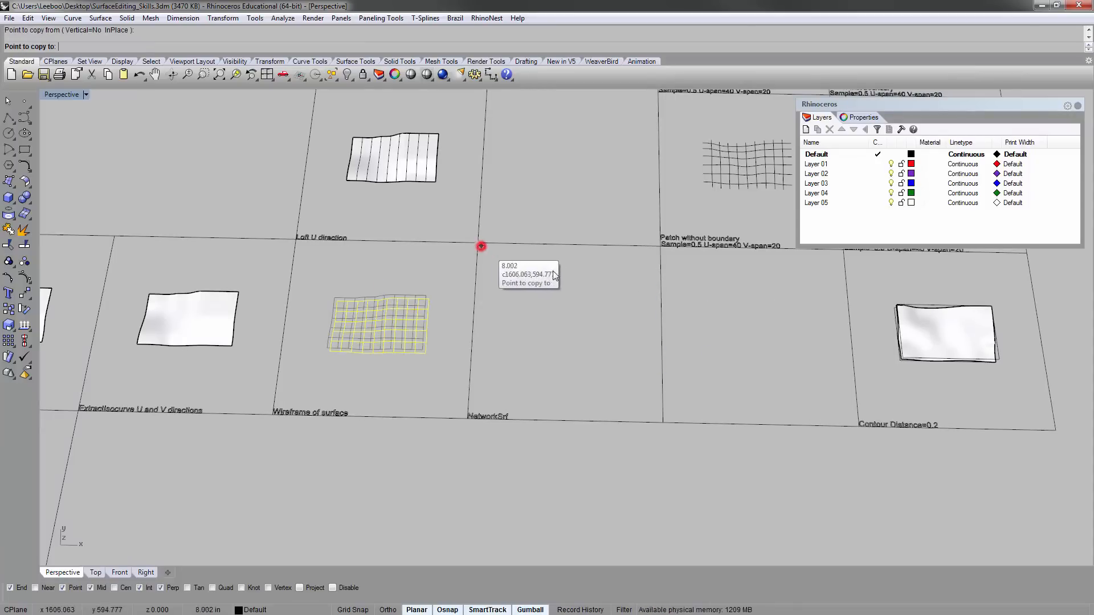
click(643, 264)
key(Escape)
- Copy the wireframe's isocurves into the NetworkSrf cell and the unlabelled cell beside it, using the midpoints of the cell borders as reference
right_click(481, 351)
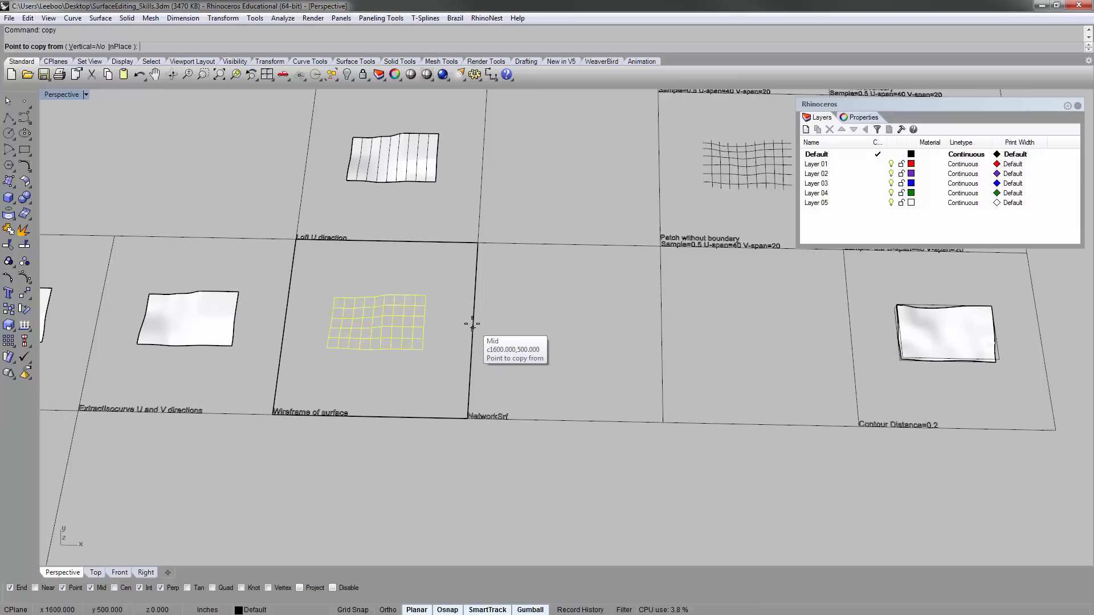
click(473, 325)
click(655, 328)
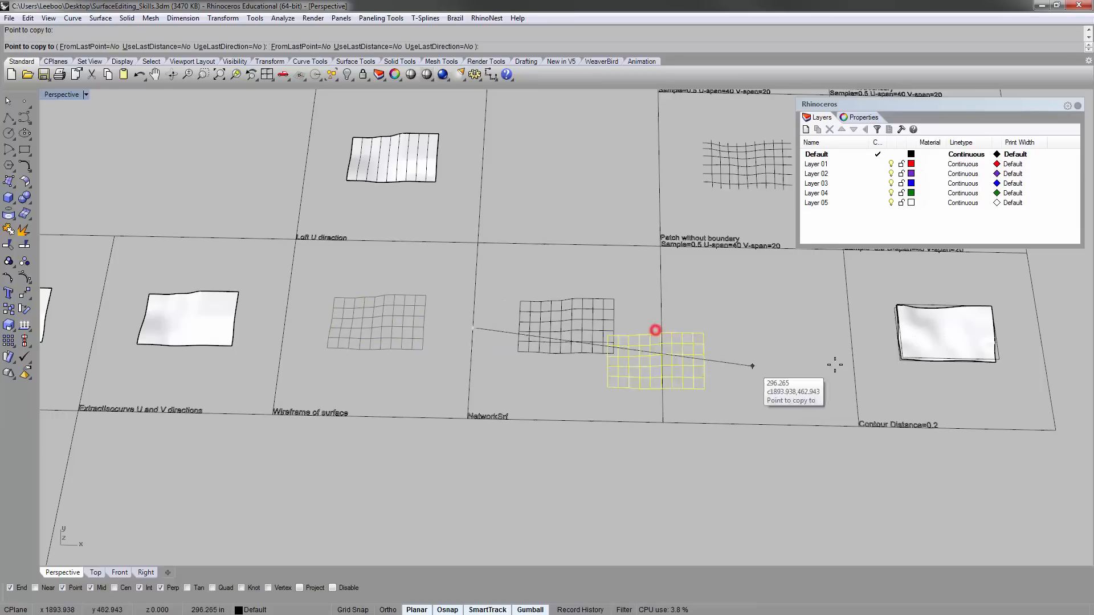
click(851, 330)
key(Escape)
key(Escape)
- Zoom to the copied curve network in the NetworkSrf cell and highlight the cell's label
scroll(542, 309, up, 5)
drag(459, 249, 700, 456)
text(zs)
key(Return)
key(Escape)
scroll(656, 432, down, 8)
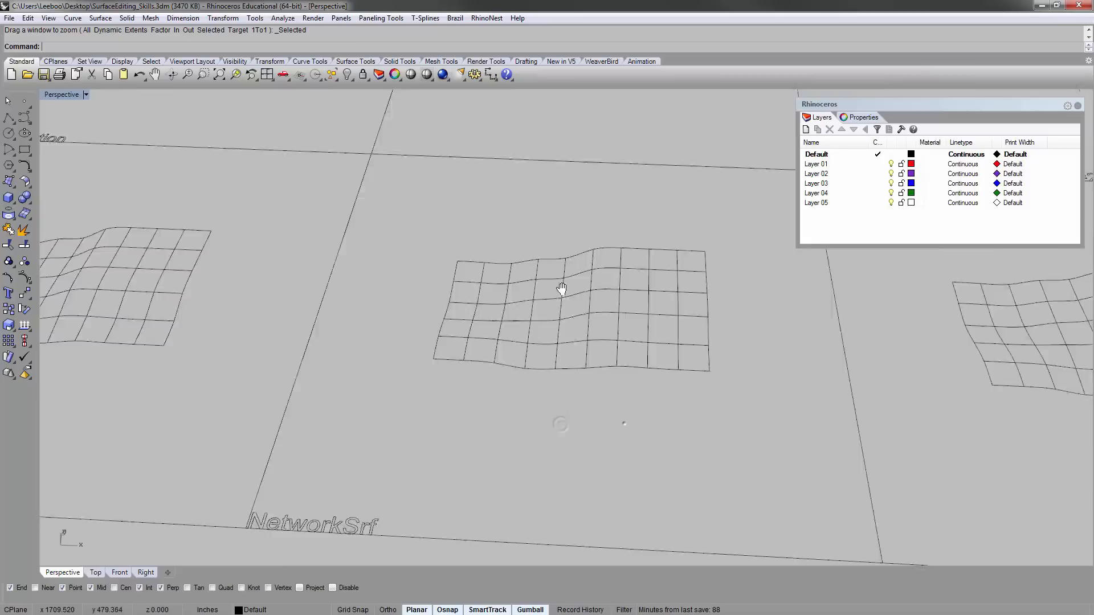
click(320, 505)
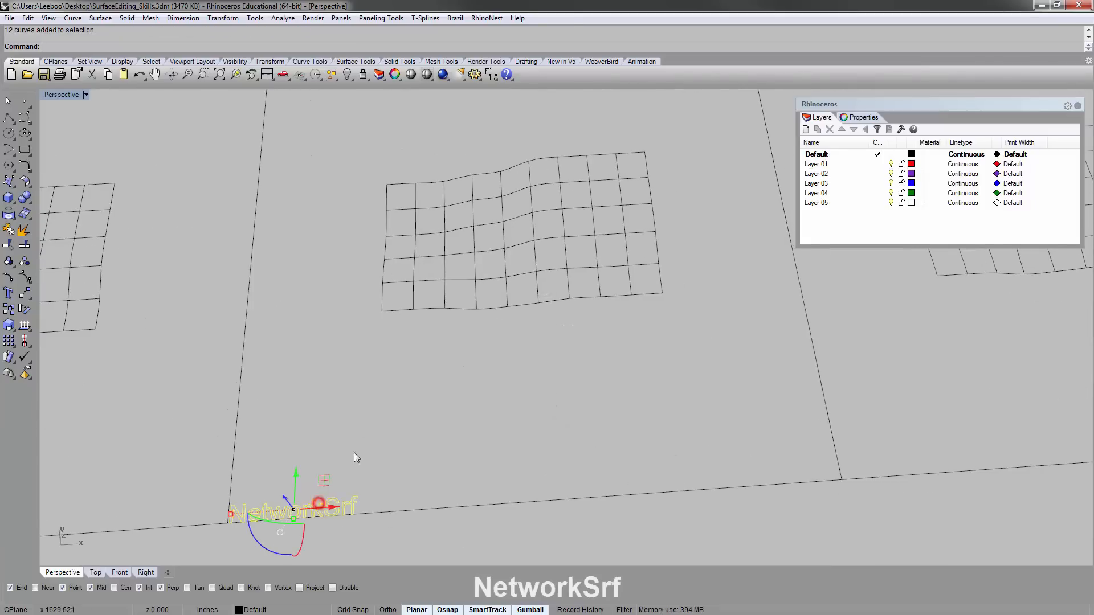
click(389, 426)
- Examine the NetworkSrf curve network alongside the lofted surfaces in the neighbouring cells
shift+right_drag(395, 313, 365, 297)
scroll(332, 298, down, 6)
scroll(175, 183, down, 5)
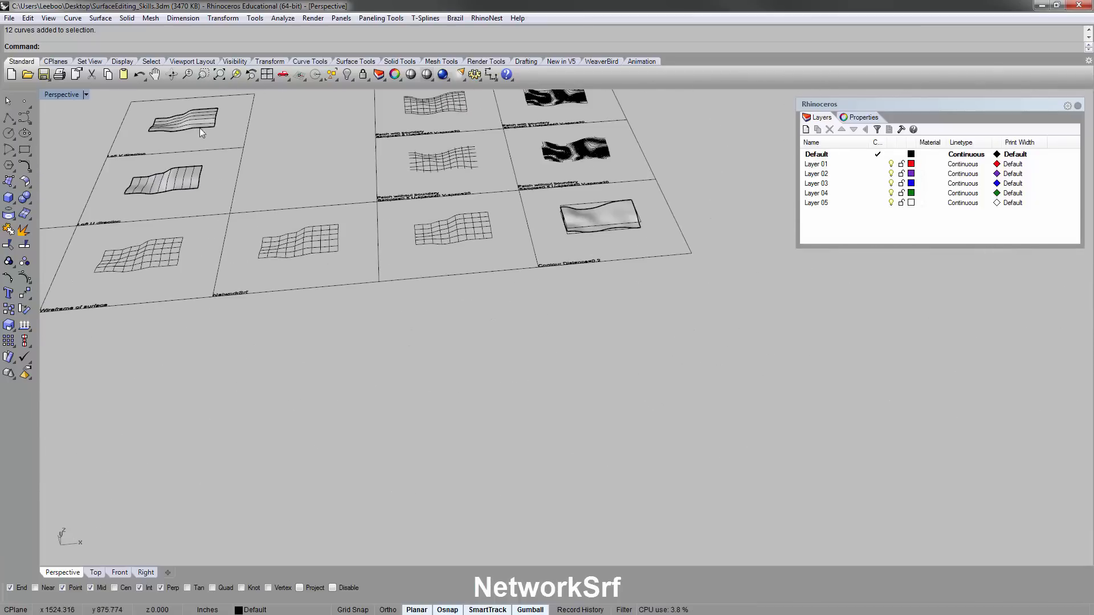
scroll(290, 277, up, 9)
right_drag(290, 242, 280, 265)
scroll(280, 265, down, 8)
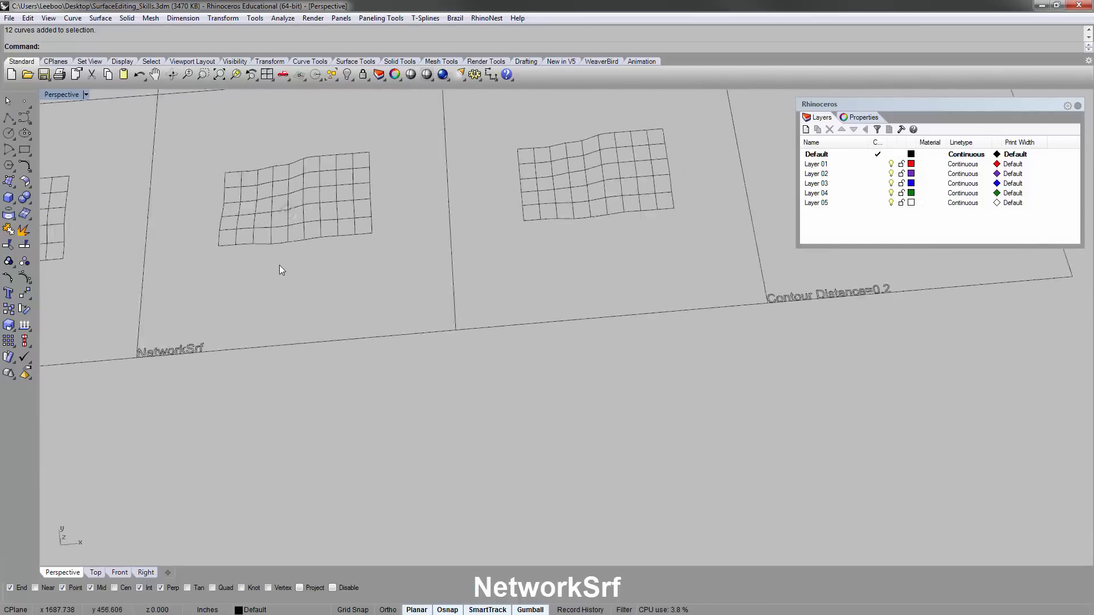
scroll(227, 143, up, 8)
scroll(265, 336, down, 2)
scroll(265, 336, up, 2)
- Point out individual boundary curves of the network in the NetworkSrf cell, and leave them deselected
click(265, 323)
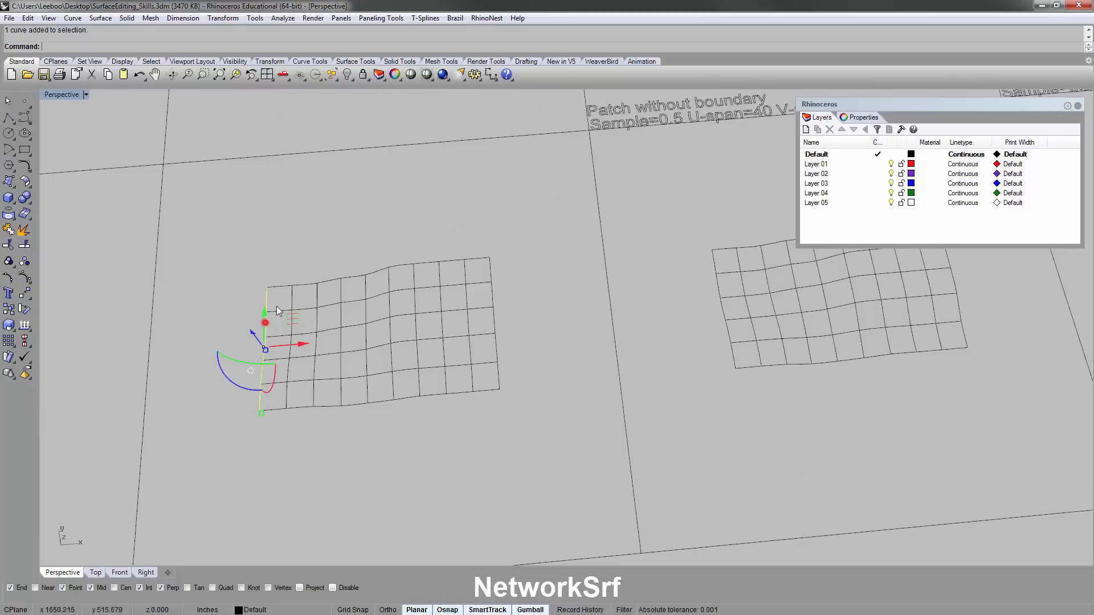
click(308, 280)
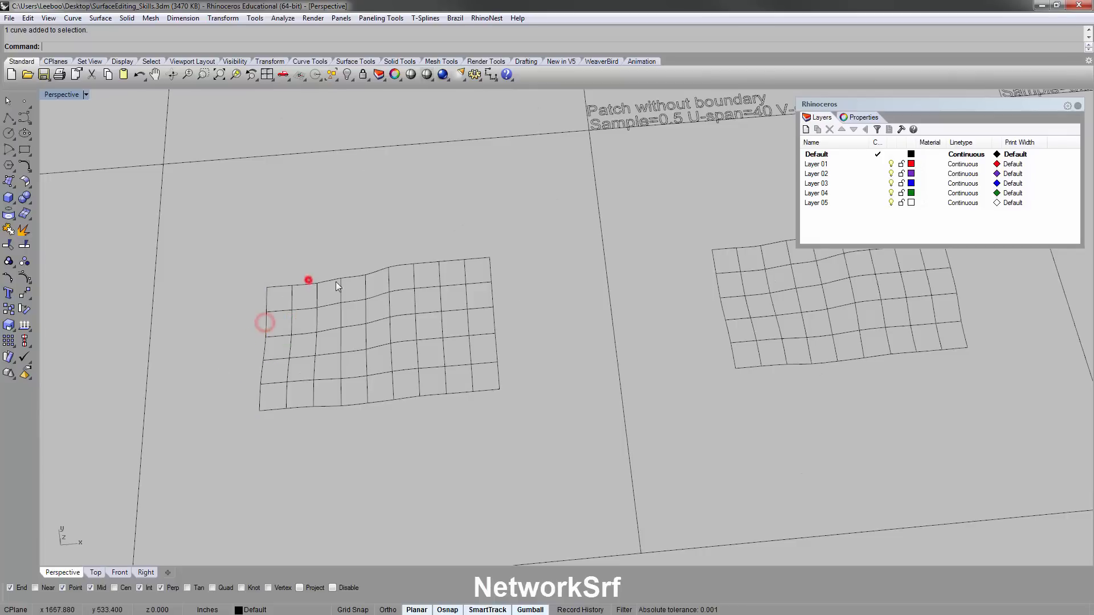
click(425, 396)
click(266, 320)
click(302, 280)
click(300, 284)
click(292, 462)
right_drag(507, 286, 414, 297)
scroll(455, 324, down, 2)
scroll(342, 265, up, 2)
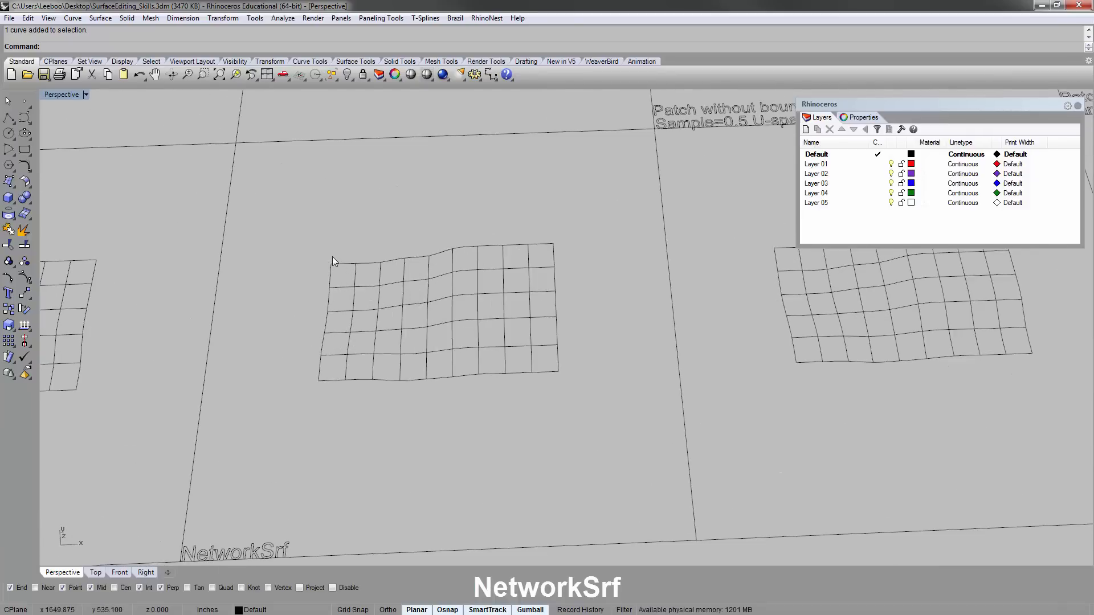
- Create a NetworkSrf surface from the cell's whole curve network with tolerances 0.001 and 0.01 and Position edge matching, checking the preview
drag(283, 207, 584, 469)
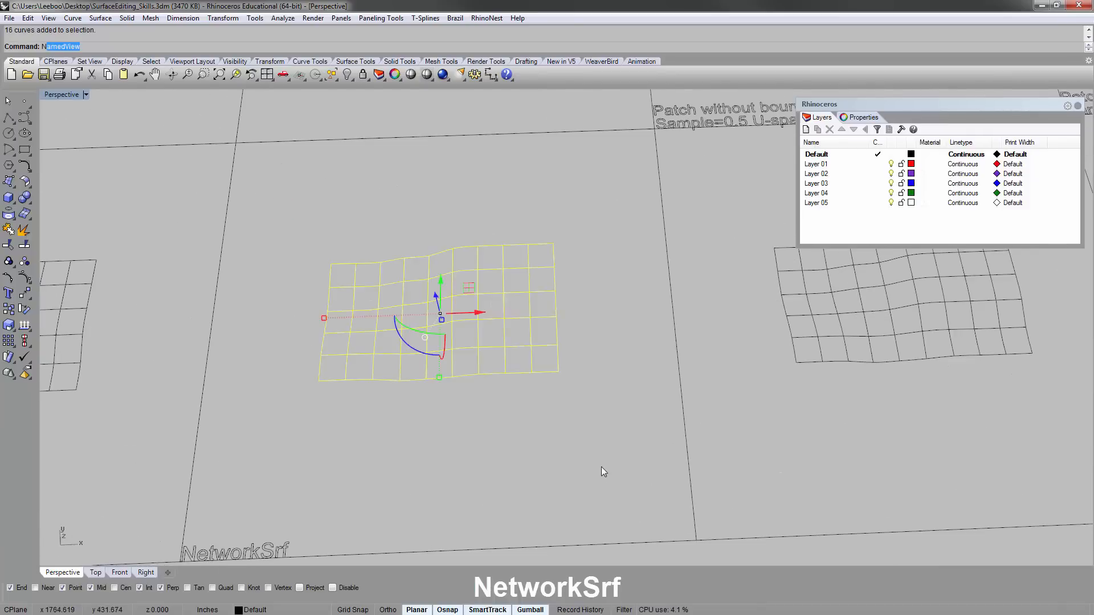
text(NetworkSrf)
key(Return)
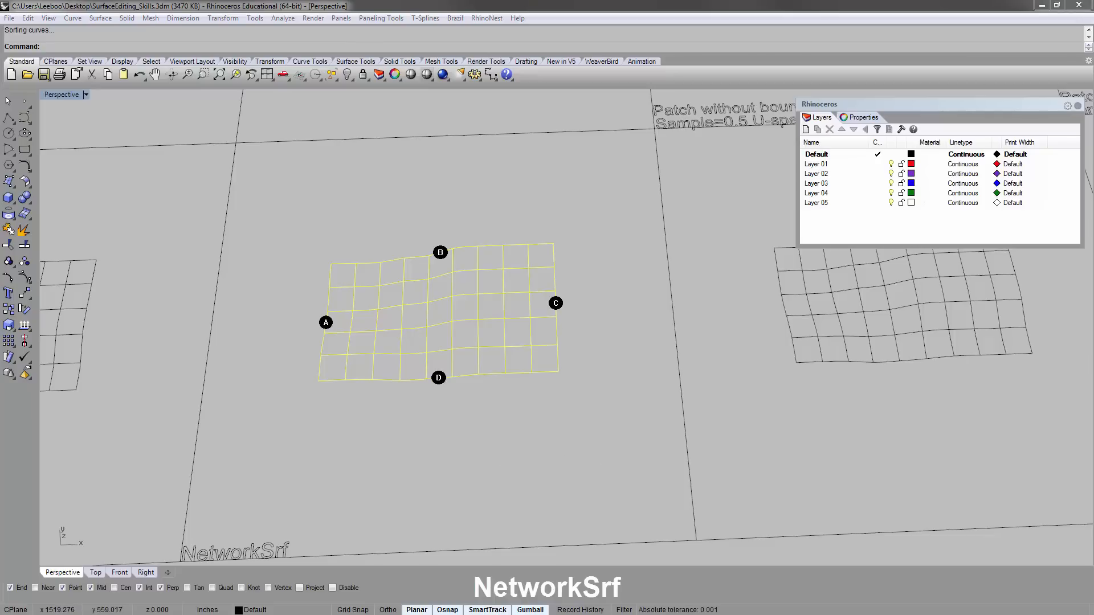
drag(204, 303, 189, 187)
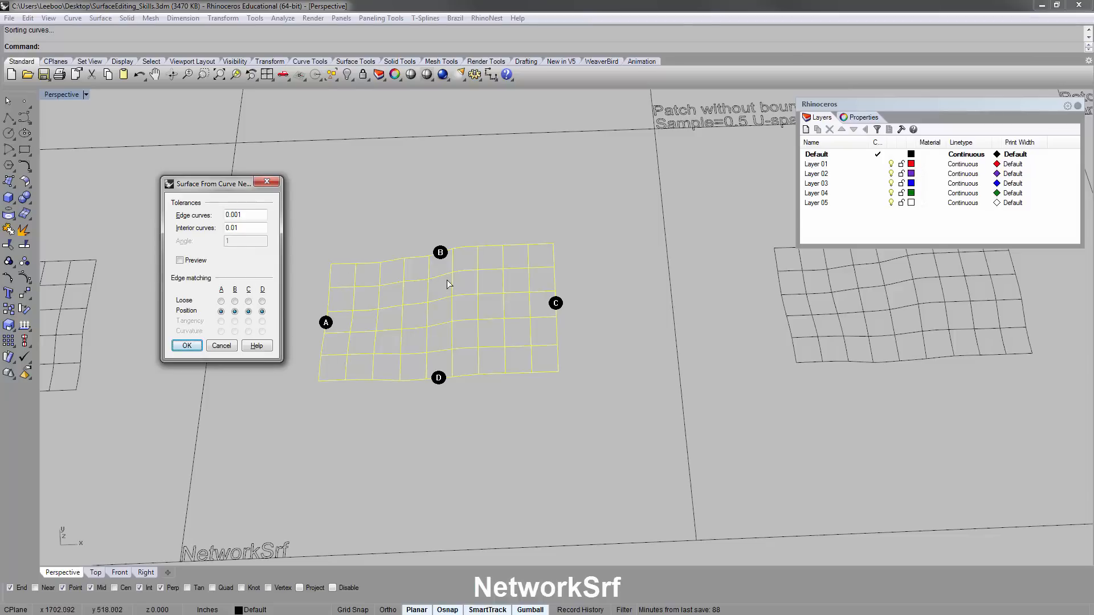
click(180, 261)
right_drag(462, 451, 302, 331)
click(191, 348)
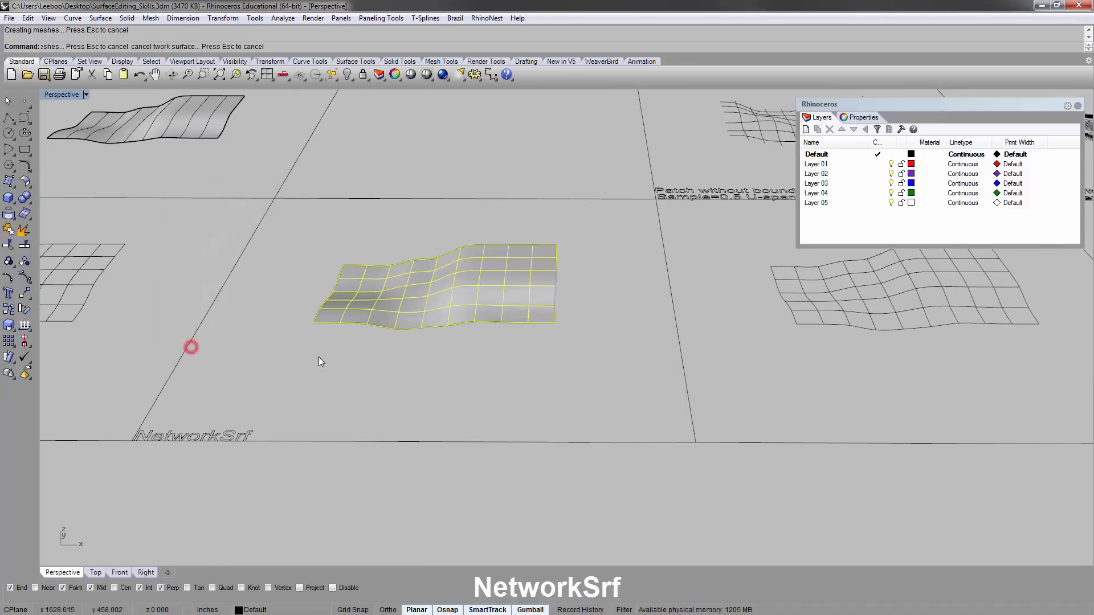
- Zoom to the new NetworkSrf surface, examine its shape against the neighbouring cells, and leave it deselected
click(452, 391)
click(470, 292)
text(zs)
key(Return)
scroll(475, 315, down, 8)
right_drag(474, 330, 505, 419)
scroll(570, 351, up, 4)
right_drag(567, 351, 562, 275)
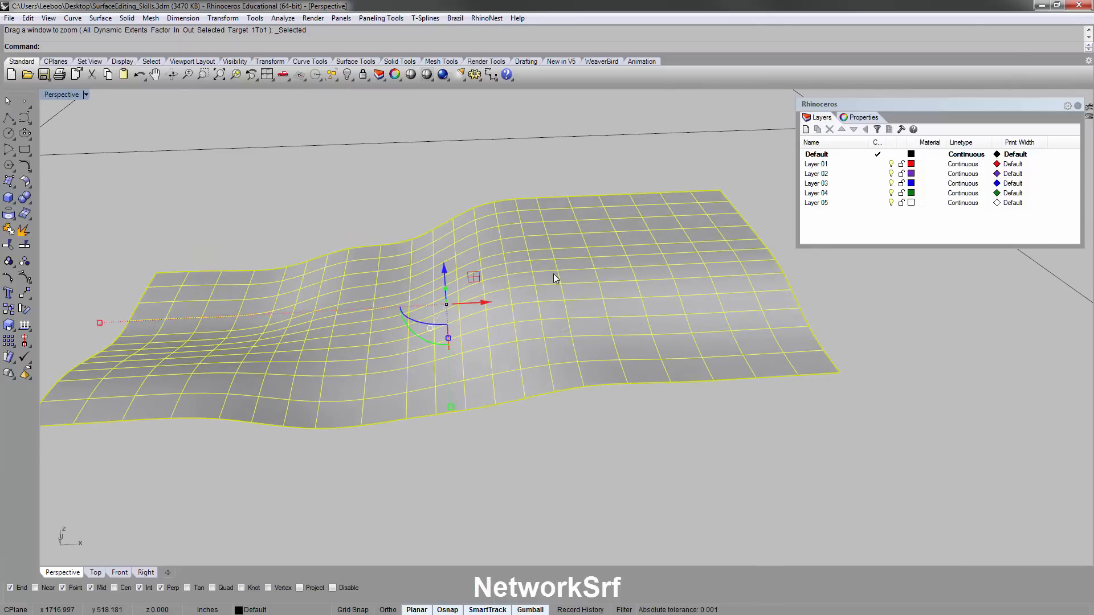
scroll(517, 263, down, 10)
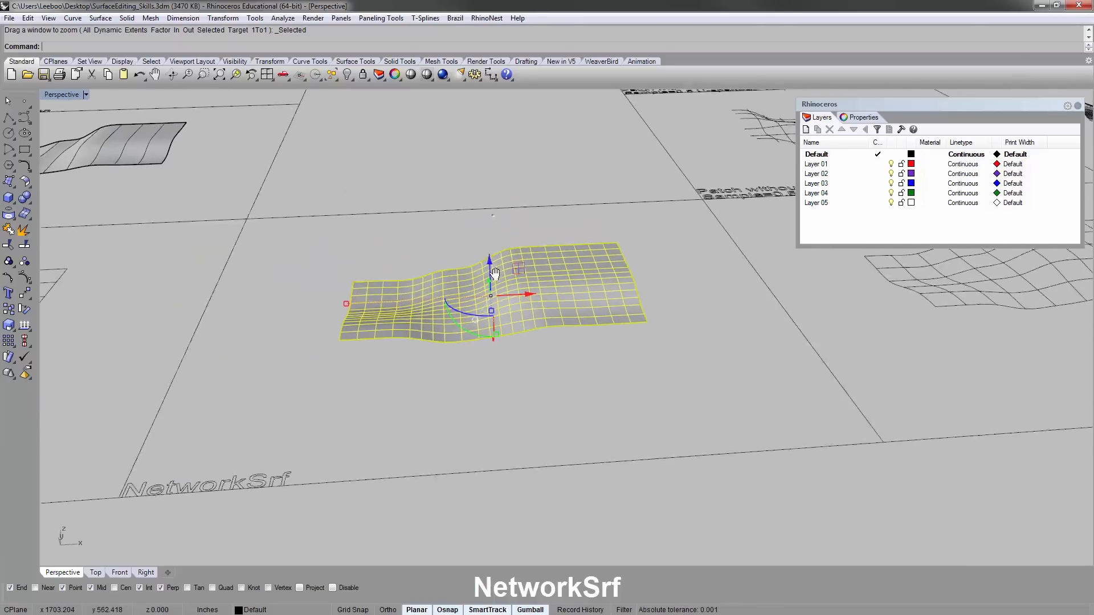
right_drag(497, 273, 597, 258)
scroll(585, 256, down, 3)
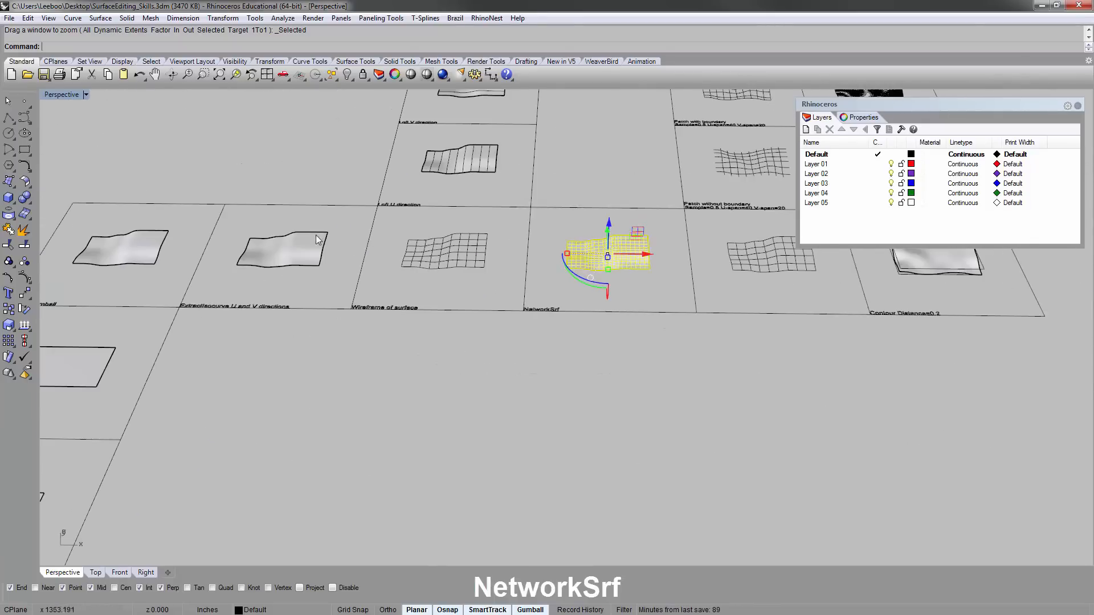
scroll(655, 231, up, 3)
click(656, 228)
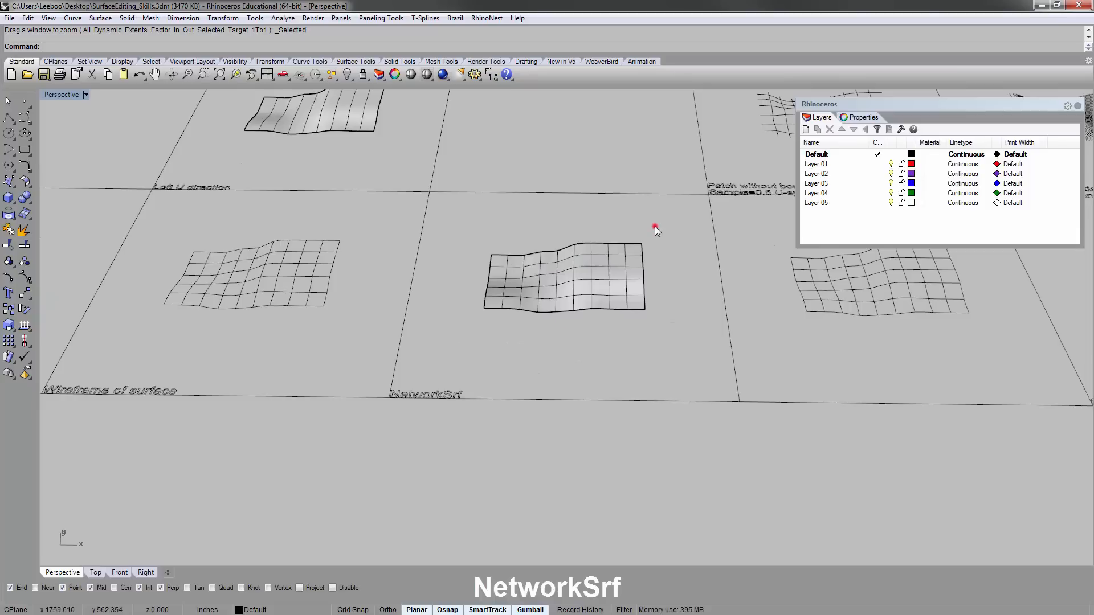
- Delete the existing curve networks from the "Patch without boundary" and "Patch with boundary" cells beside the contour cells
shift+right_drag(693, 243, 349, 294)
right_drag(434, 275, 438, 353)
scroll(442, 319, down, 2)
shift+right_drag(507, 278, 408, 296)
scroll(409, 279, down, 5)
shift+right_drag(408, 256, 402, 341)
scroll(387, 307, up, 5)
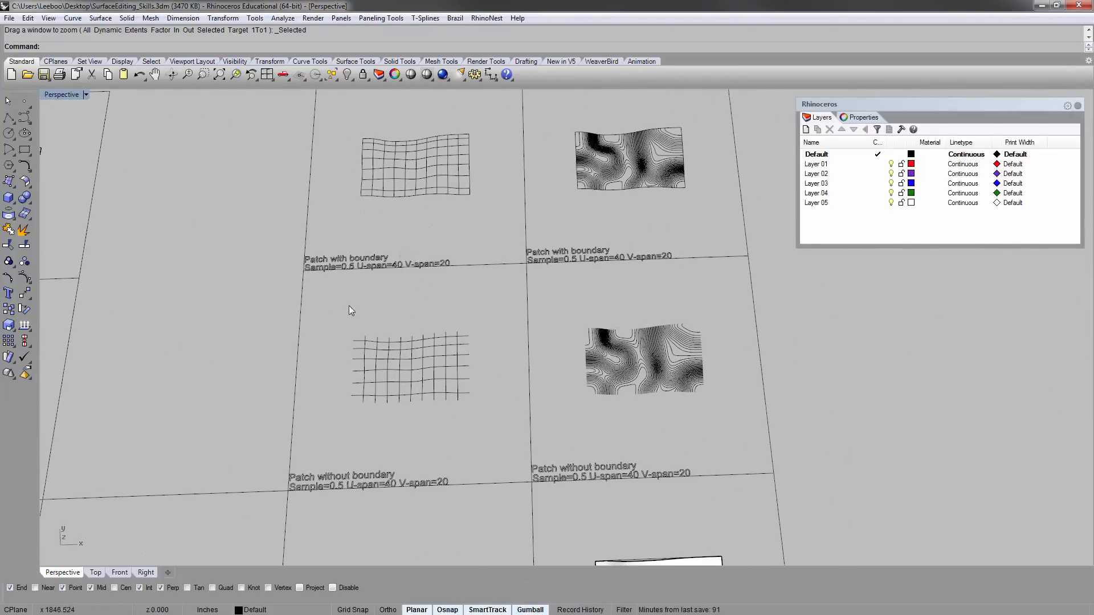
drag(454, 409, 481, 431)
key(Delete)
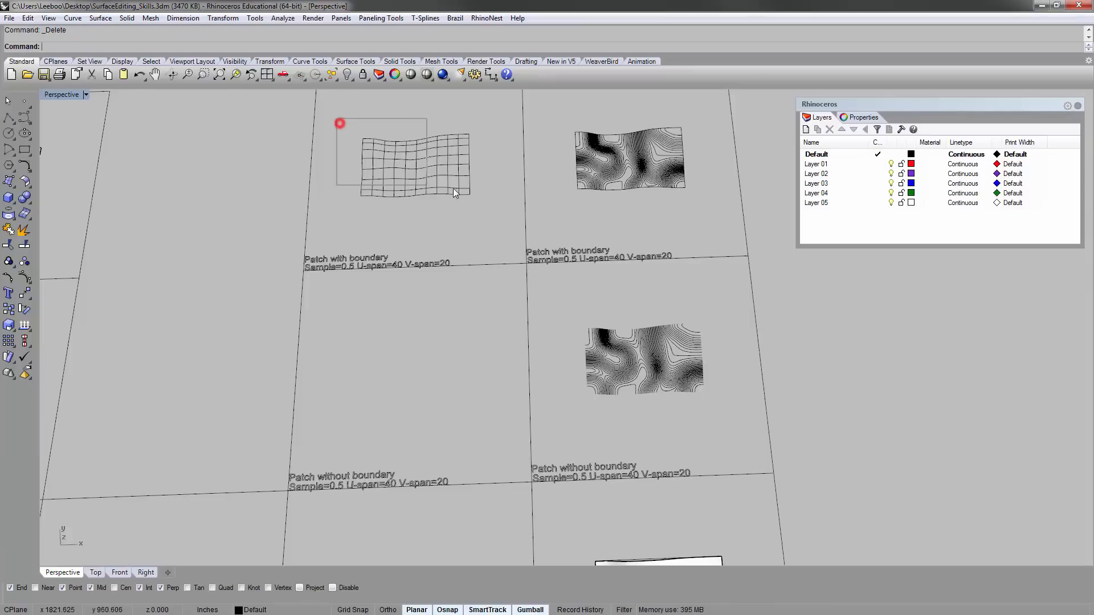
drag(453, 188, 485, 205)
key(Delete)
- Copy the curve network from the unlabelled cell beside NetworkSrf into the emptied "Patch without boundary" and "Patch with boundary" cells
scroll(484, 203, down, 3)
right_drag(463, 334, 428, 397)
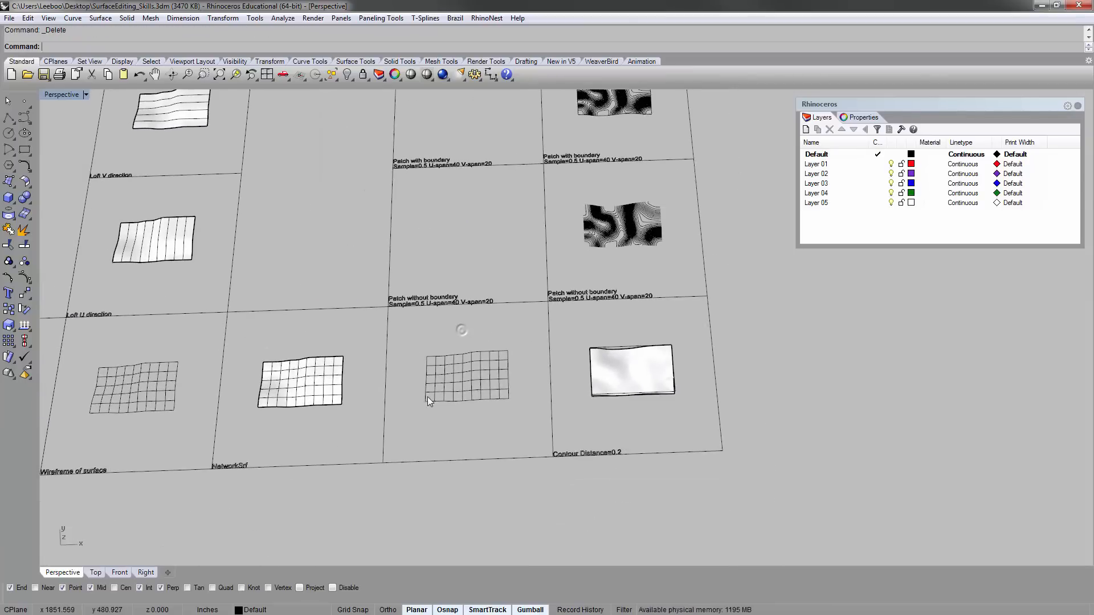
scroll(427, 397, up, 3)
drag(404, 294, 627, 467)
text(copy)
key(Return)
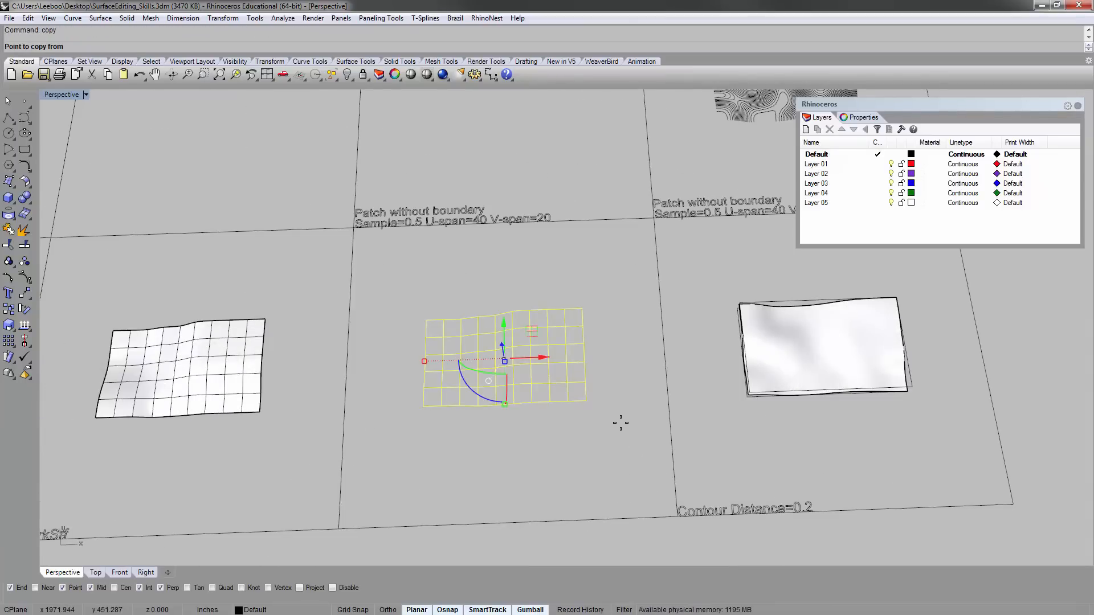
scroll(624, 416, down, 3)
click(645, 394)
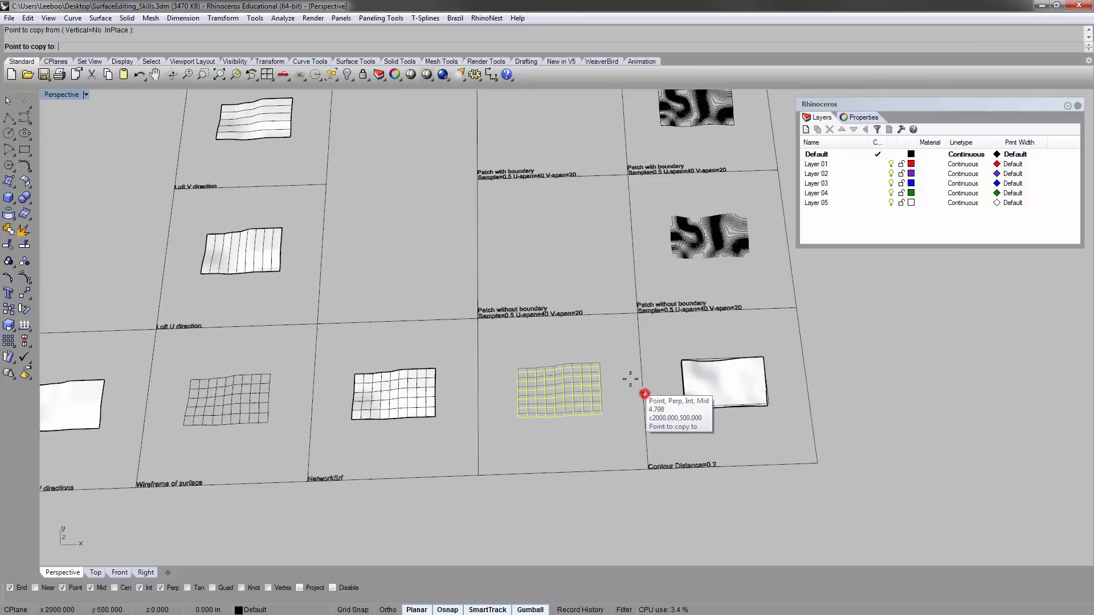
click(630, 245)
scroll(630, 245, down, 2)
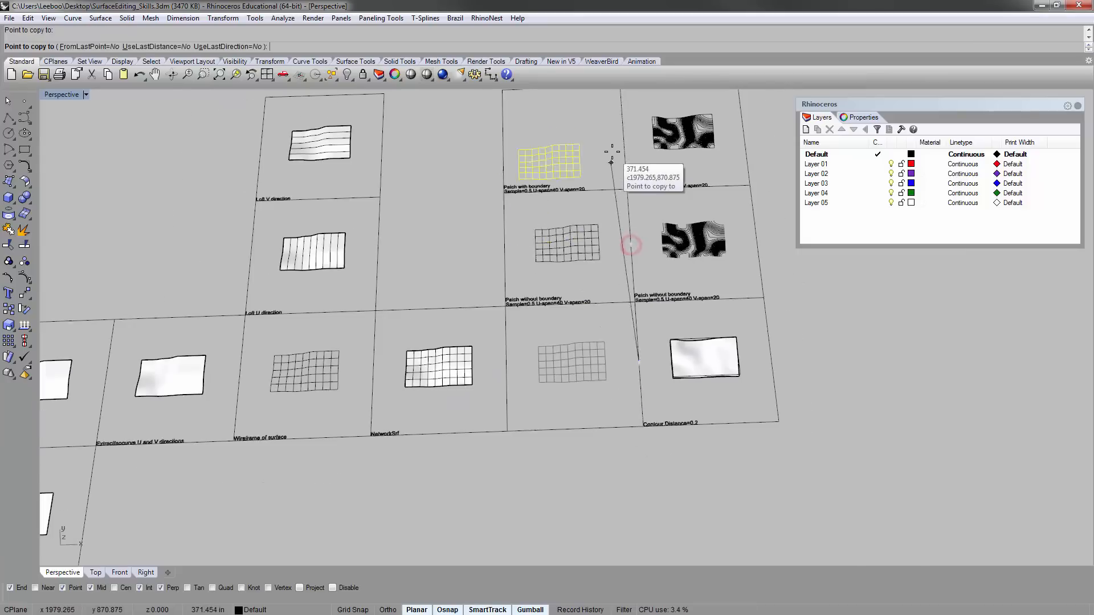
scroll(612, 159, up, 3)
right_click(604, 166)
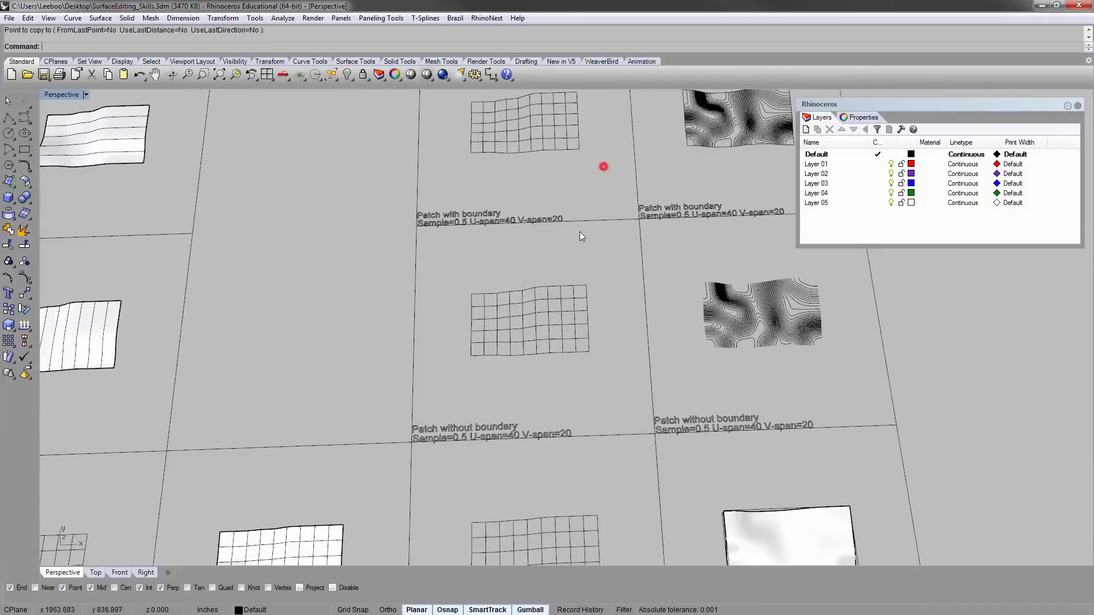
- Examine the Patch cells and their contoured versions within the overall layout, closing in on the contours of the patch with boundary
scroll(557, 285, down, 6)
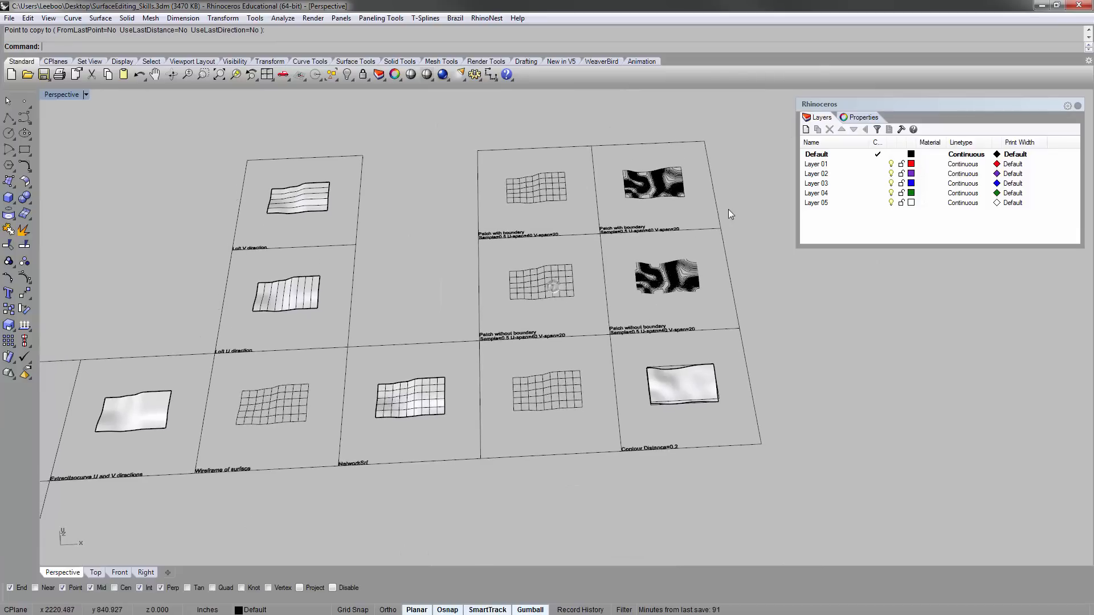
scroll(729, 210, down, 5)
scroll(351, 375, up, 4)
scroll(351, 375, down, 4)
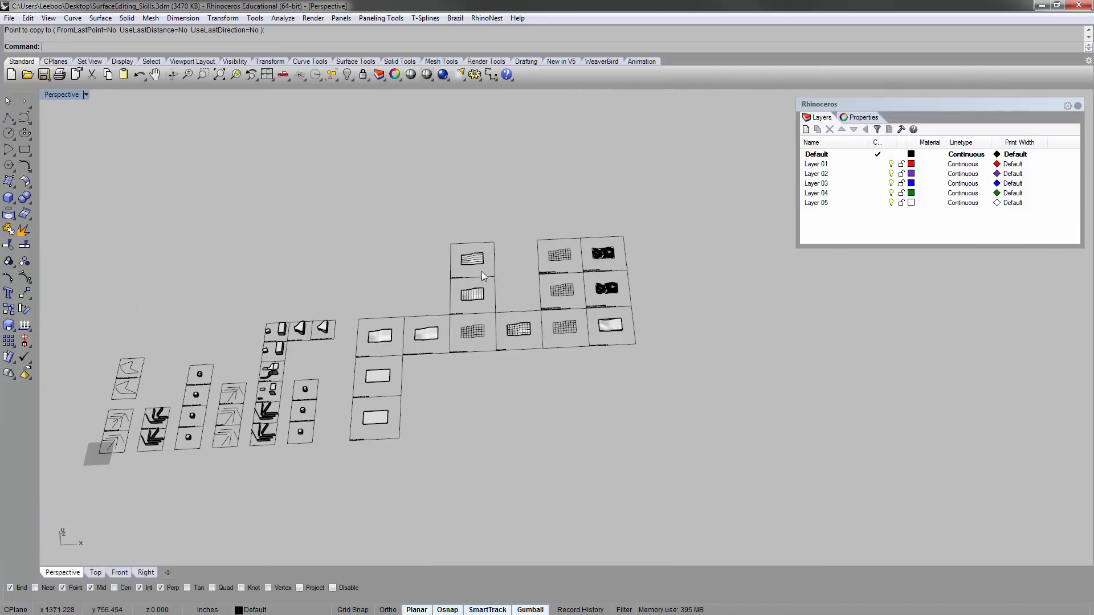
scroll(577, 248, up, 5)
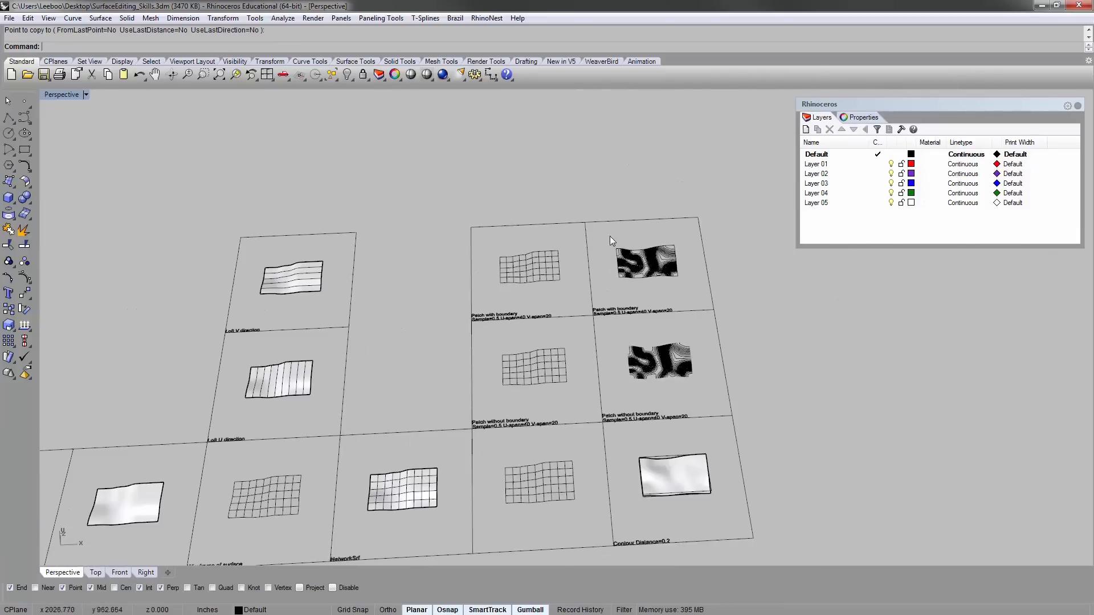
scroll(616, 235, down, 1)
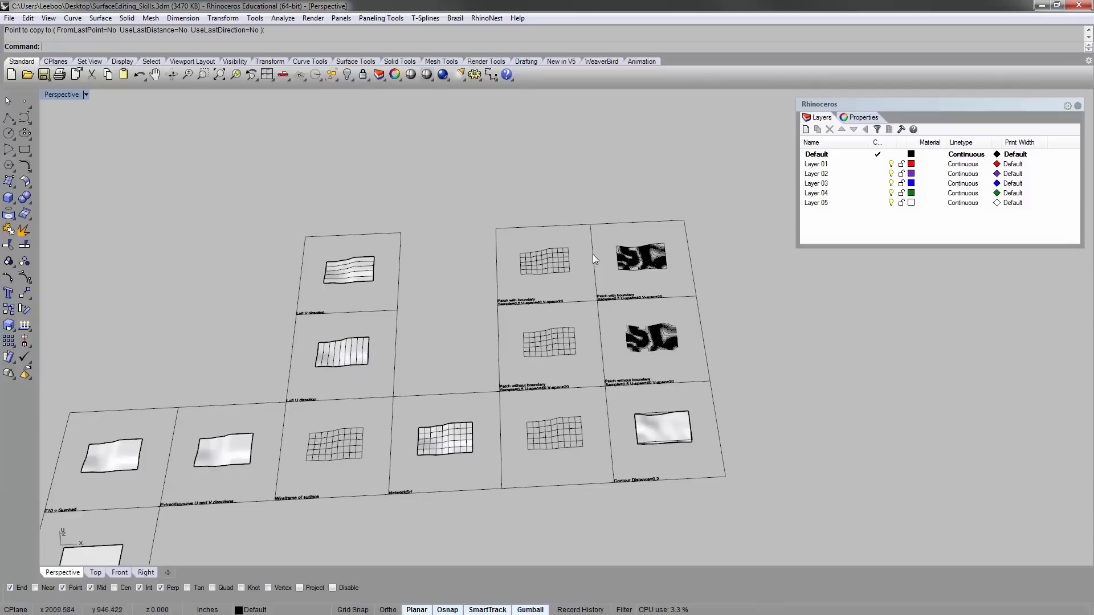
scroll(682, 242, down, 1)
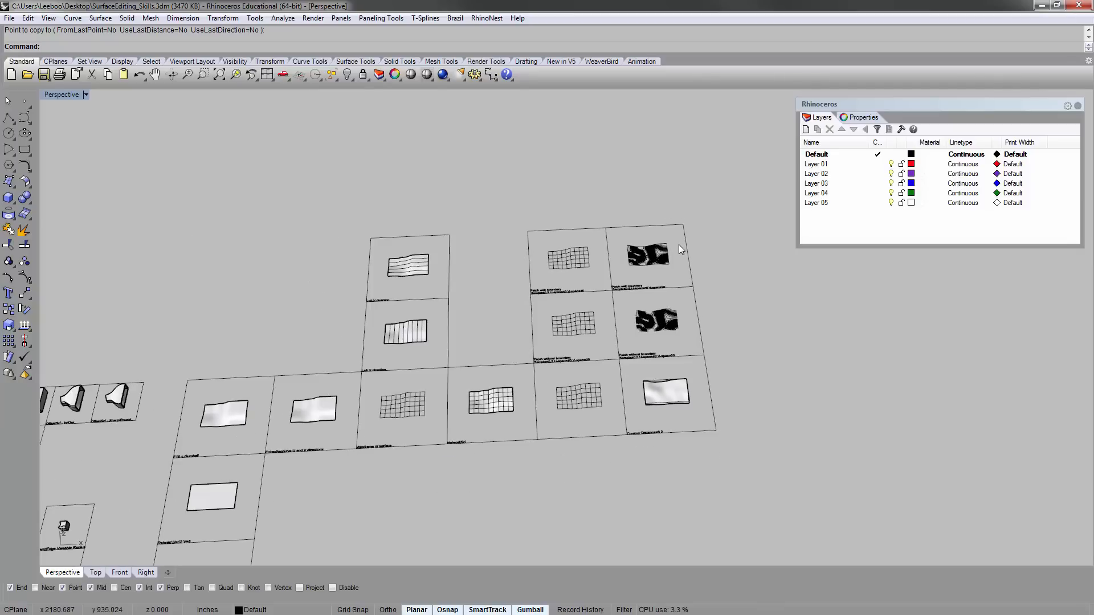
shift+right_drag(631, 265, 642, 230)
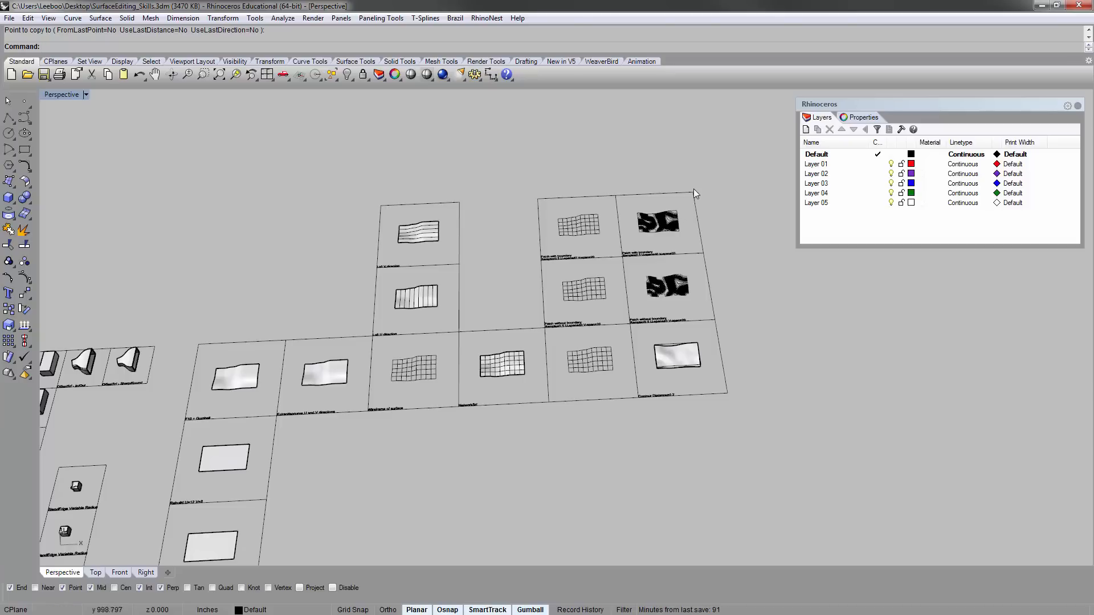
scroll(661, 220, up, 5)
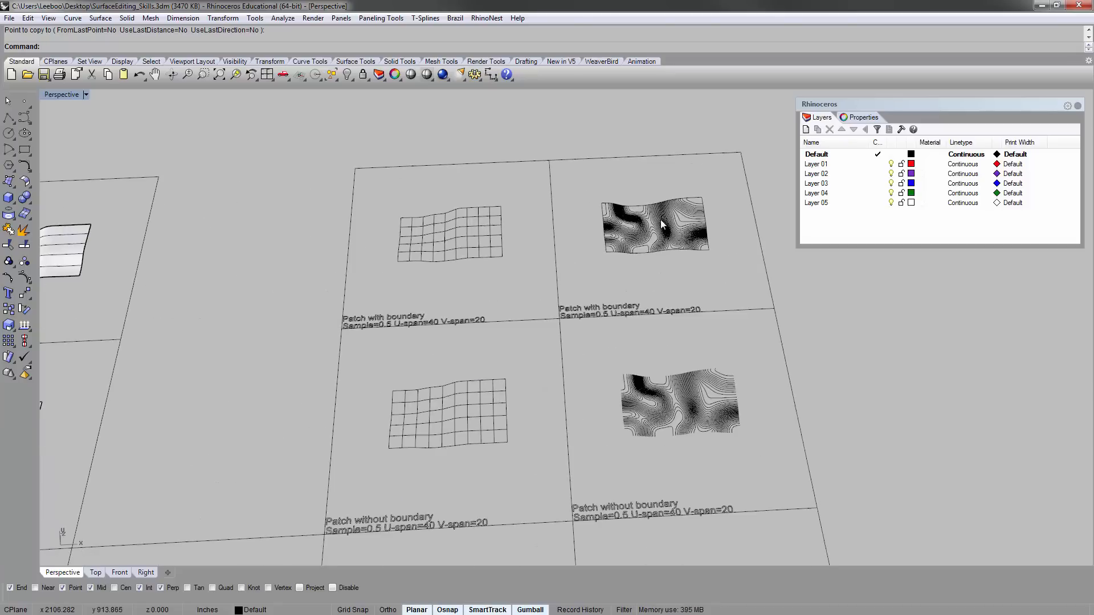
scroll(661, 220, up, 2)
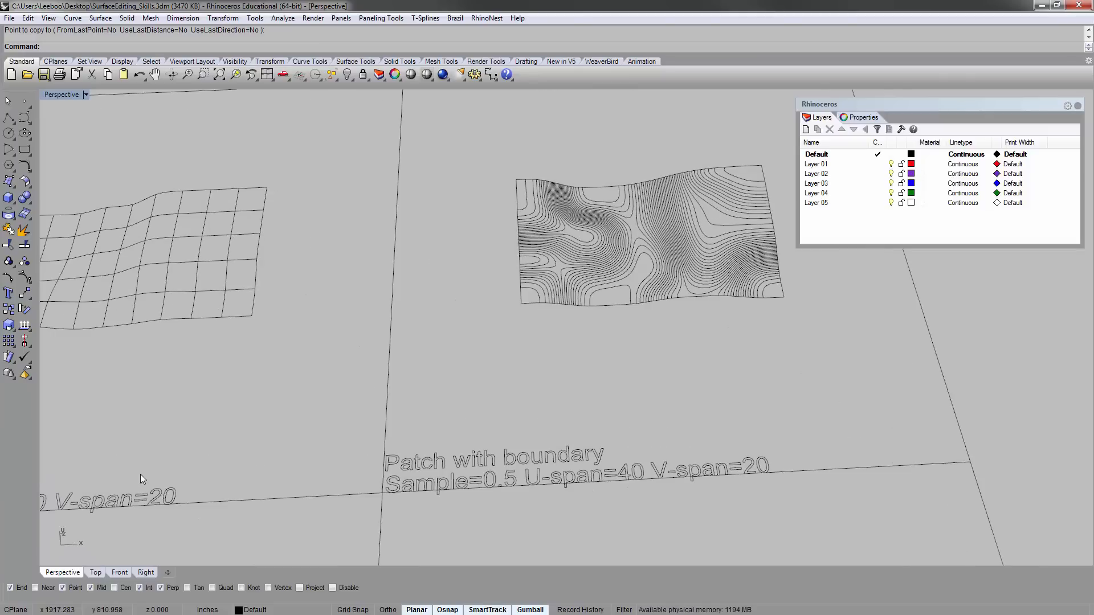
- Compare the labels and curve networks of the "Patch with boundary" and "Patch without boundary" cells up close
scroll(142, 473, down, 10)
scroll(732, 216, down, 5)
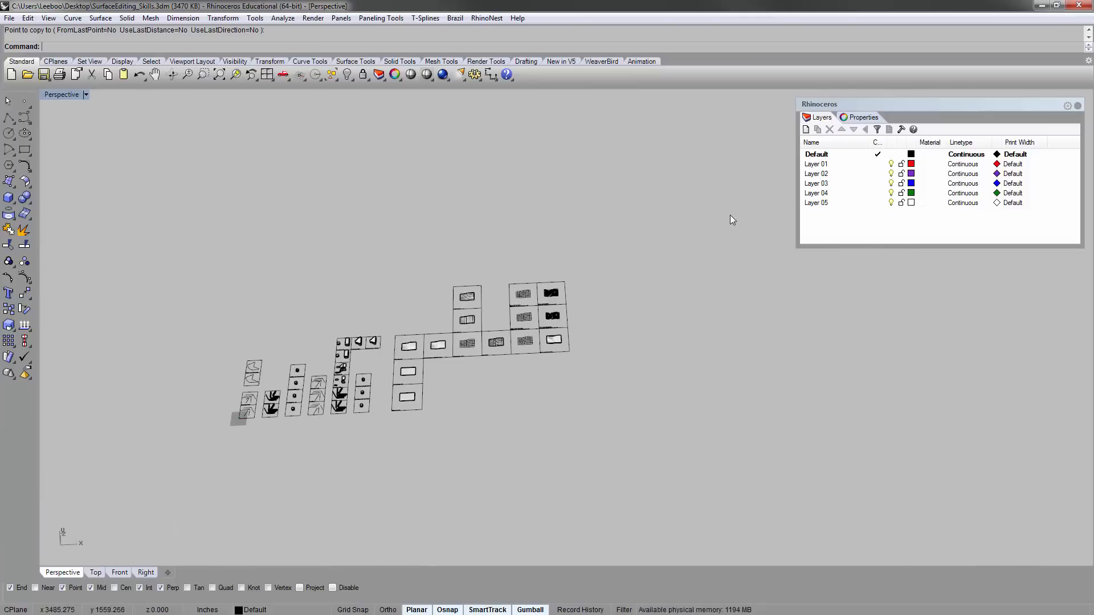
scroll(430, 328, up, 10)
scroll(318, 369, down, 5)
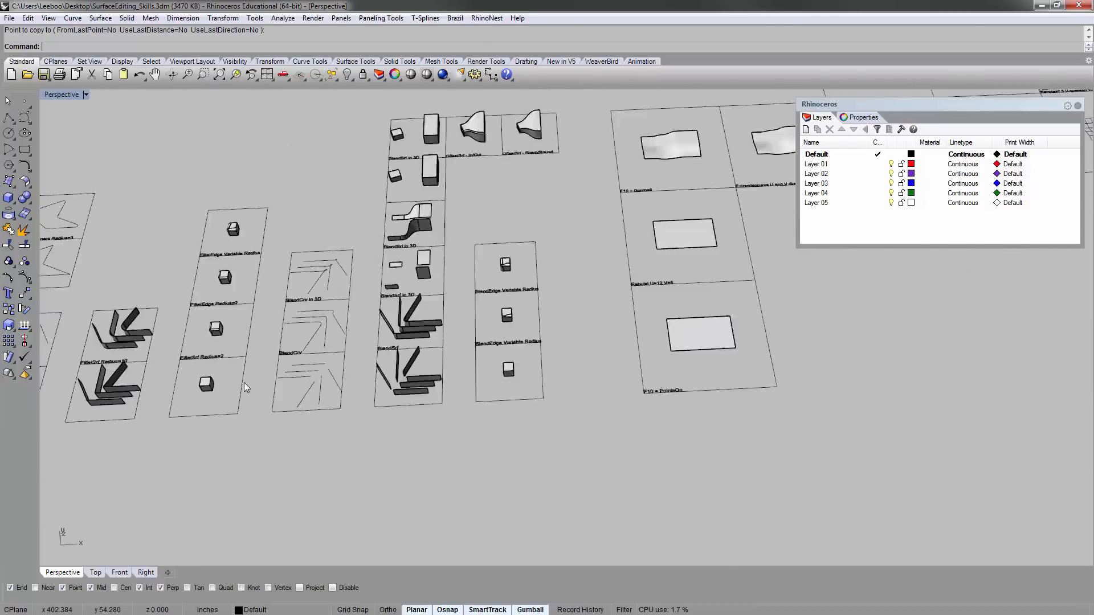
scroll(487, 258, down, 3)
scroll(543, 249, up, 10)
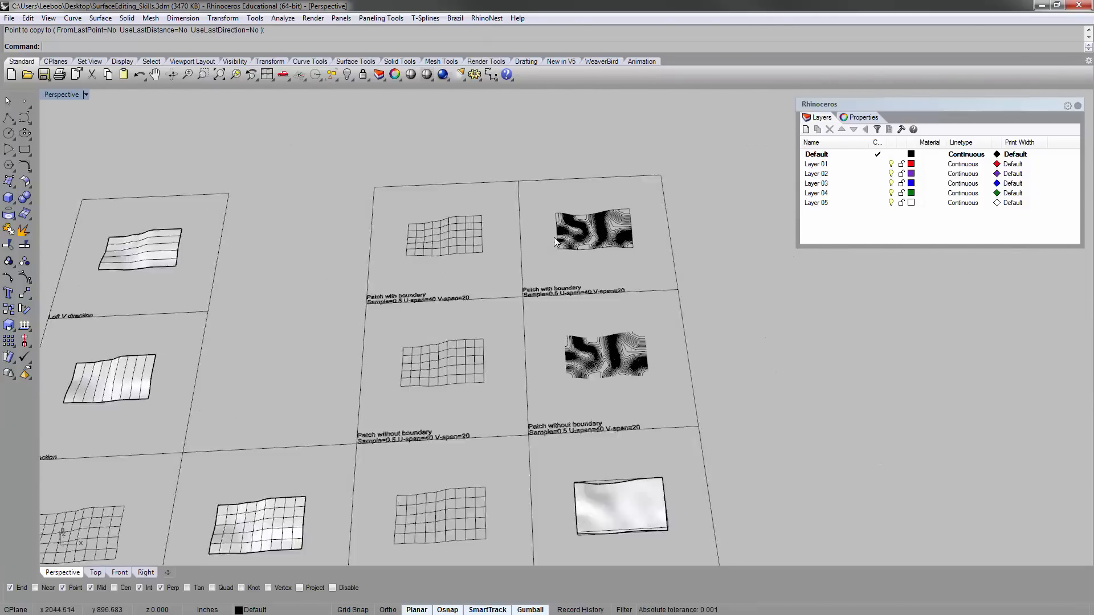
scroll(473, 242, up, 3)
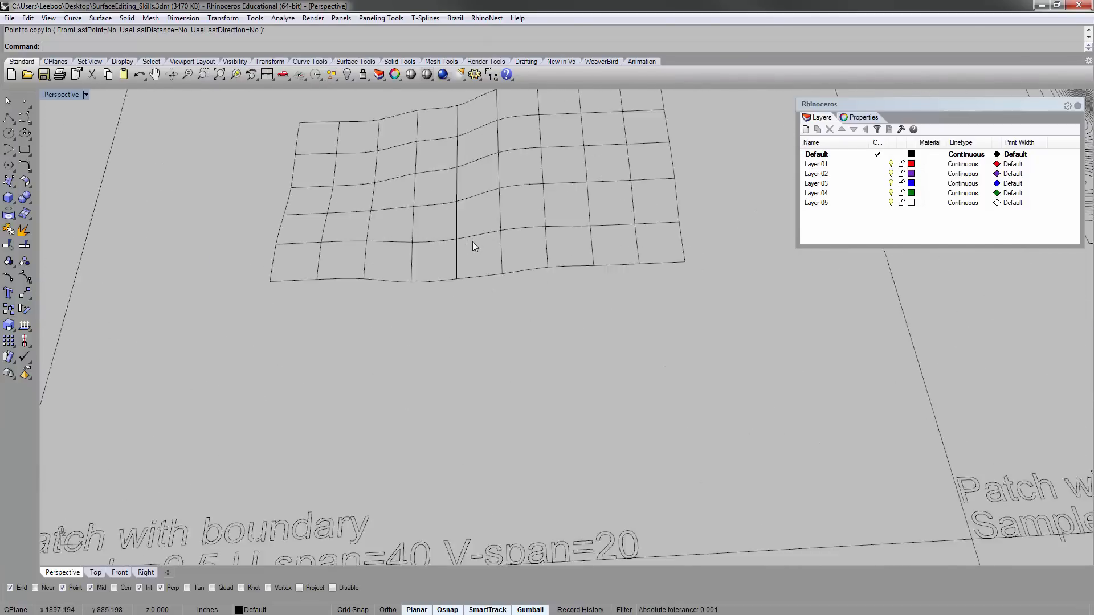
scroll(473, 242, down, 6)
scroll(418, 385, up, 4)
scroll(419, 385, up, 2)
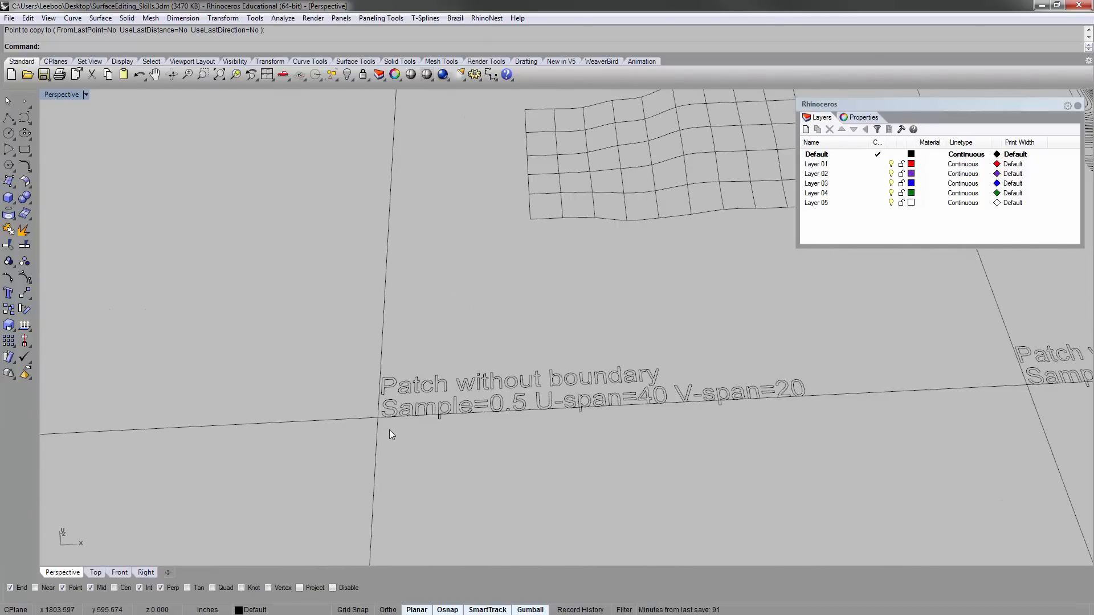
scroll(389, 430, down, 6)
scroll(447, 289, up, 6)
scroll(446, 288, down, 5)
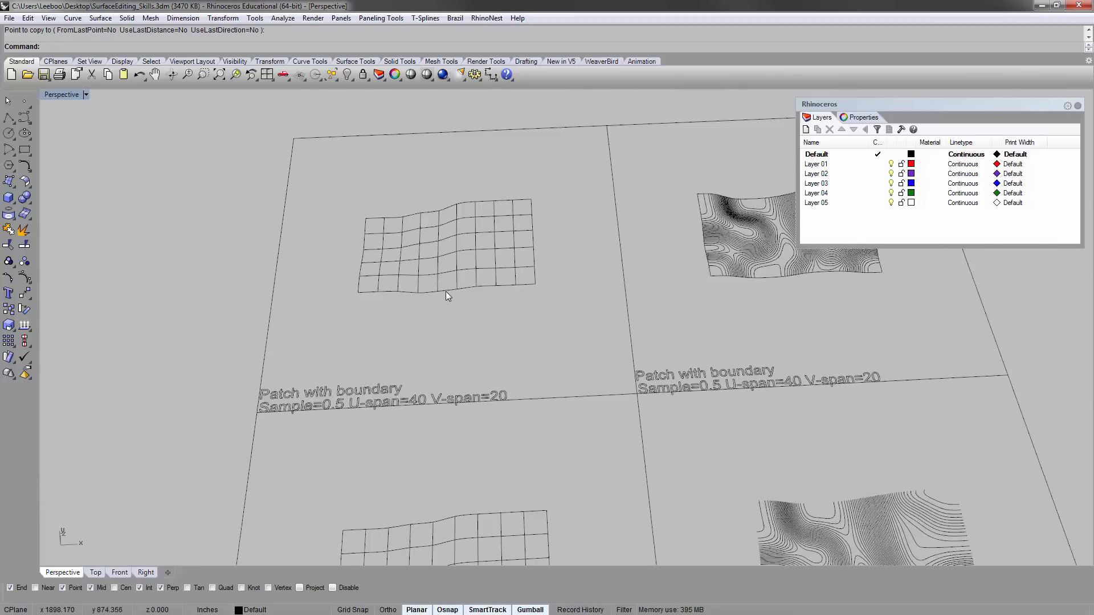
- Delete the four outer boundary curves of the network in the "Patch without boundary" cell
scroll(432, 337, up, 6)
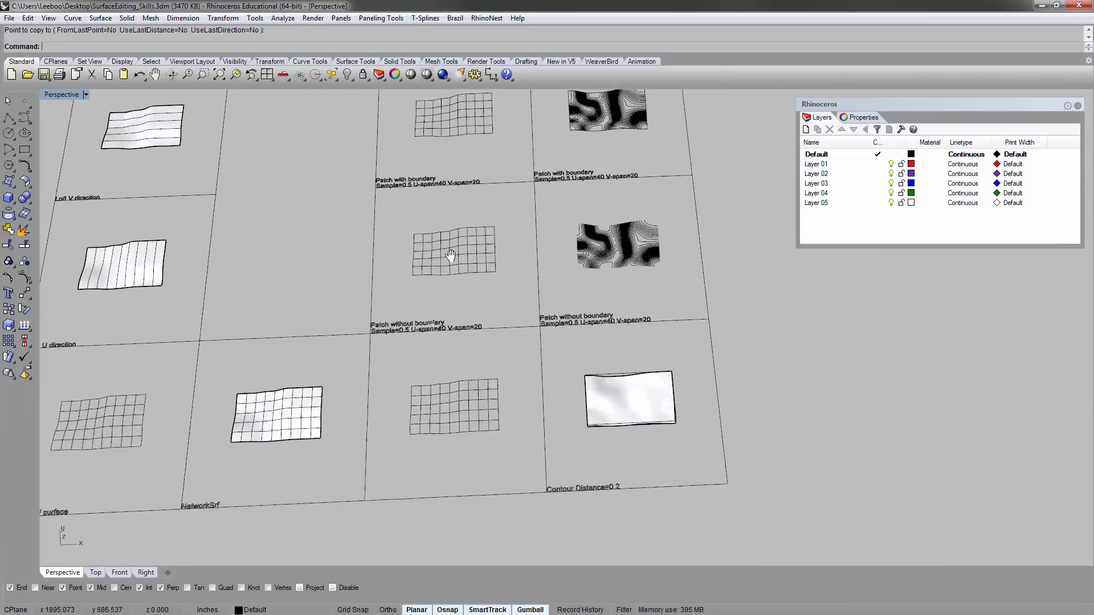
scroll(432, 249, down, 5)
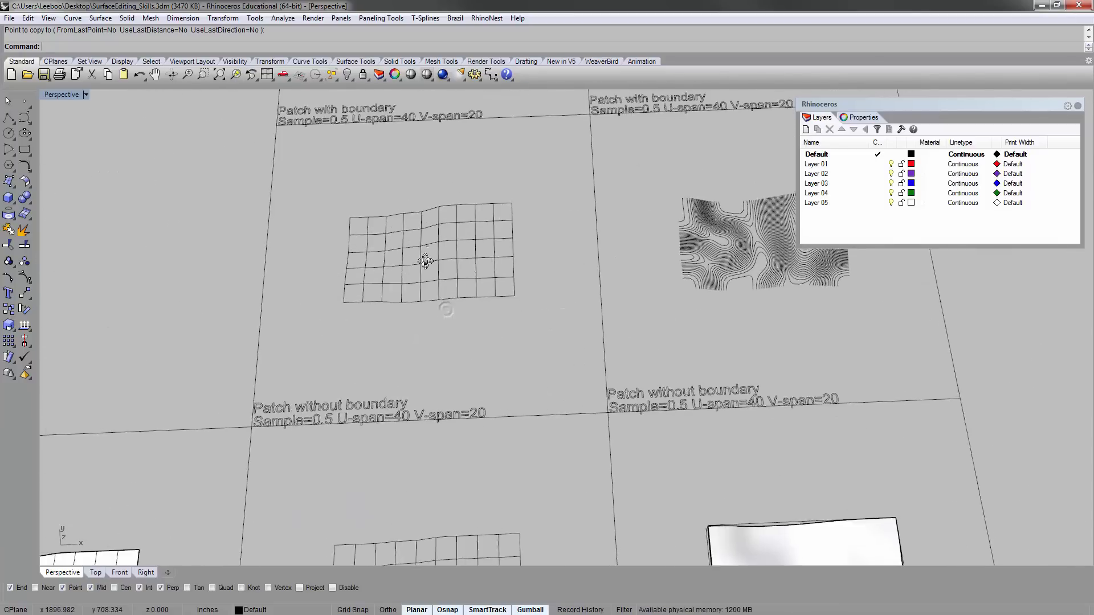
scroll(425, 258, up, 4)
scroll(376, 361, down, 2)
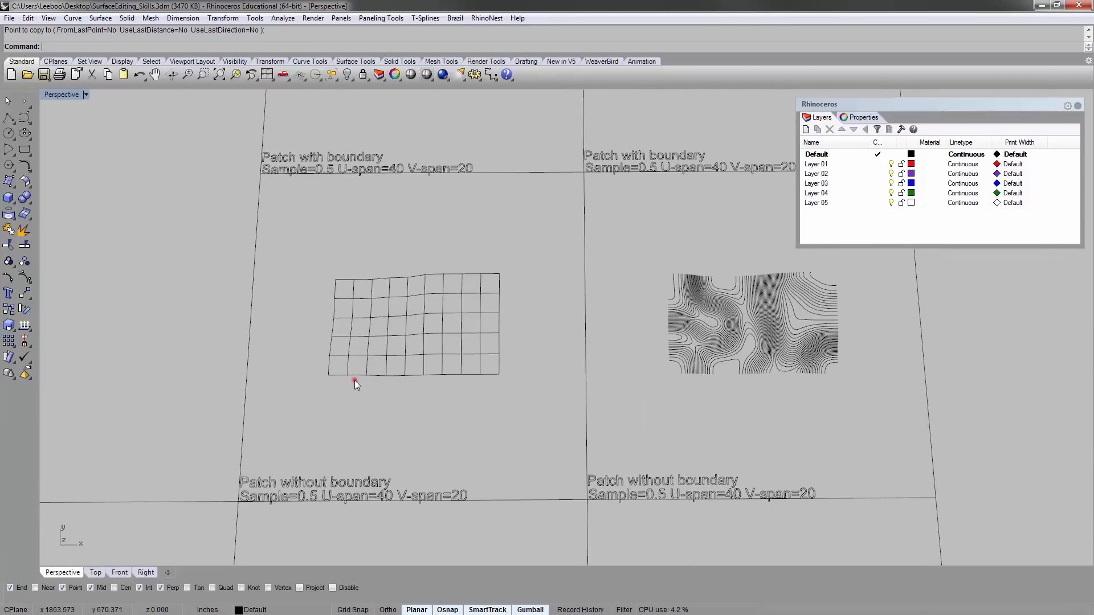
click(354, 380)
key(Delete)
click(324, 362)
key(Delete)
click(360, 282)
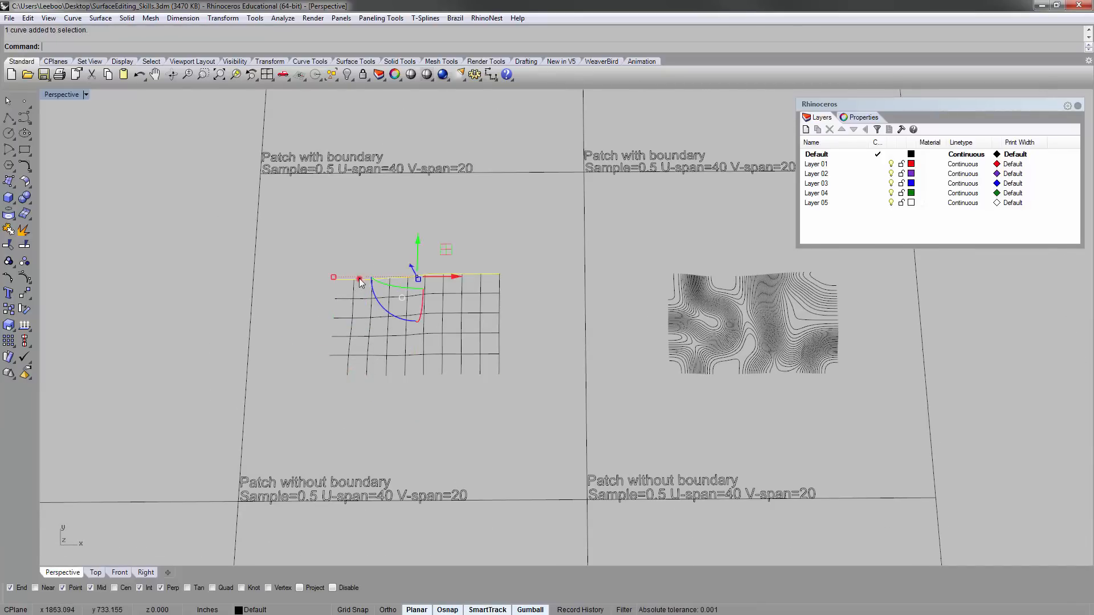
key(Delete)
click(501, 280)
key(Delete)
- Inspect the curve network without its boundary from several angles, near the contoured patches
scroll(499, 282, down, 2)
right_drag(495, 344, 490, 340)
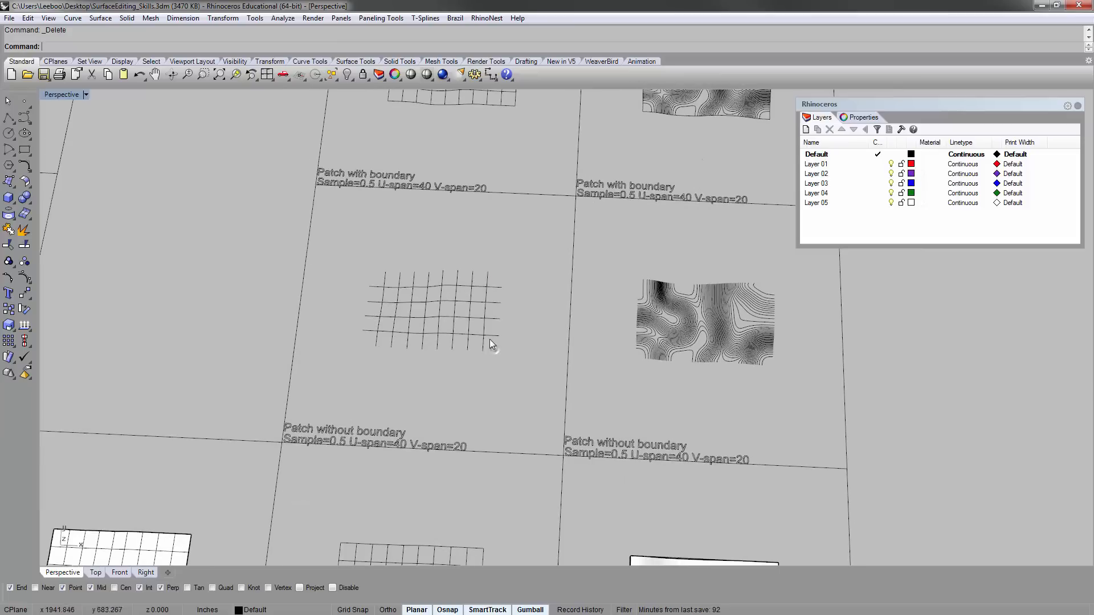
scroll(449, 367, up, 3)
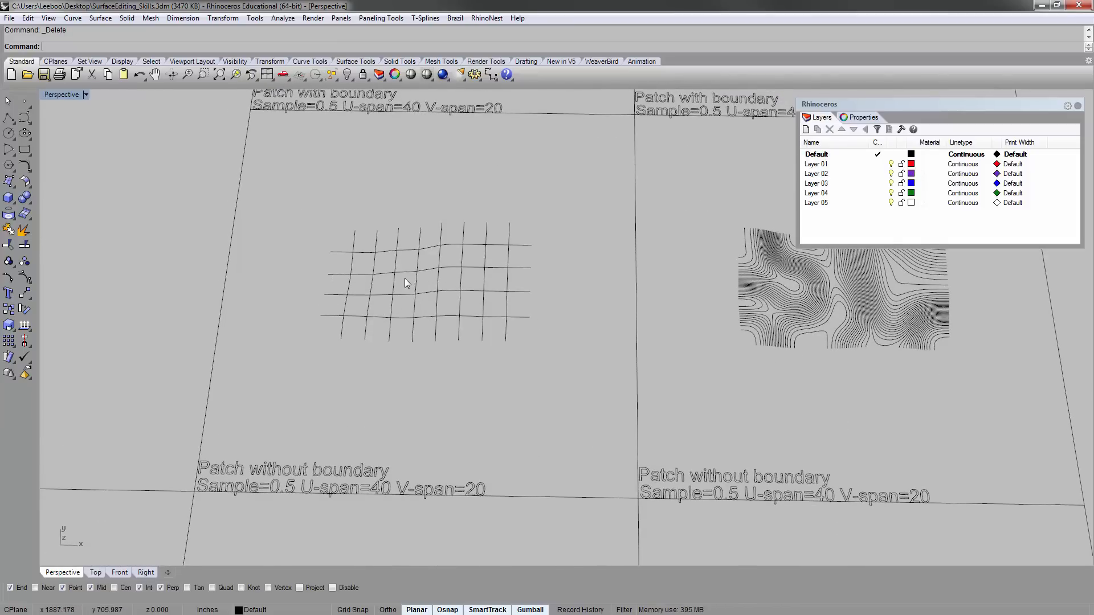
right_drag(371, 334, 414, 350)
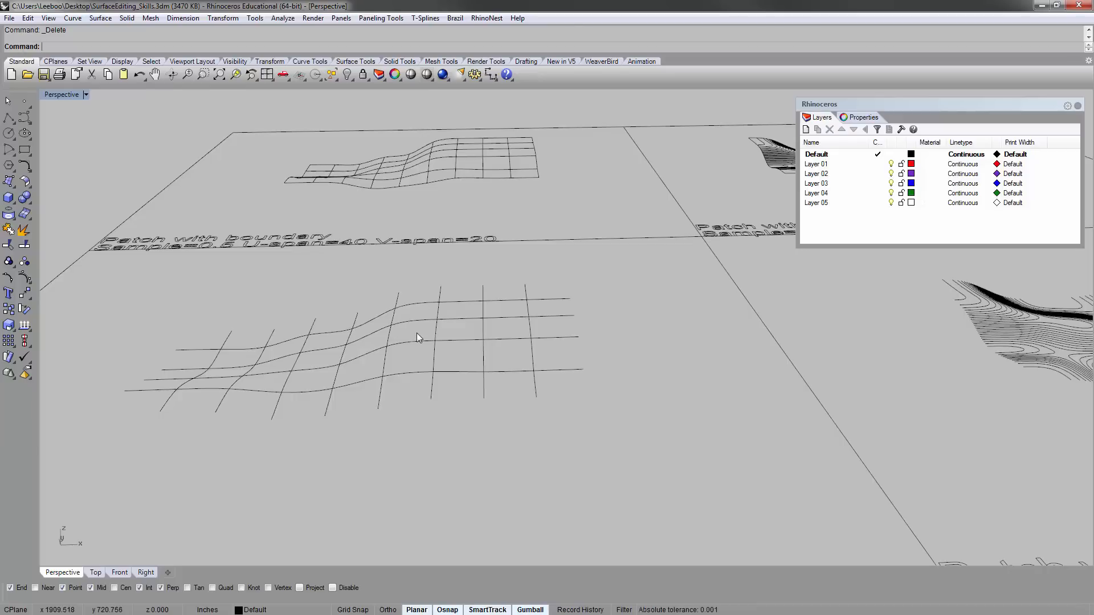
right_drag(420, 337, 506, 402)
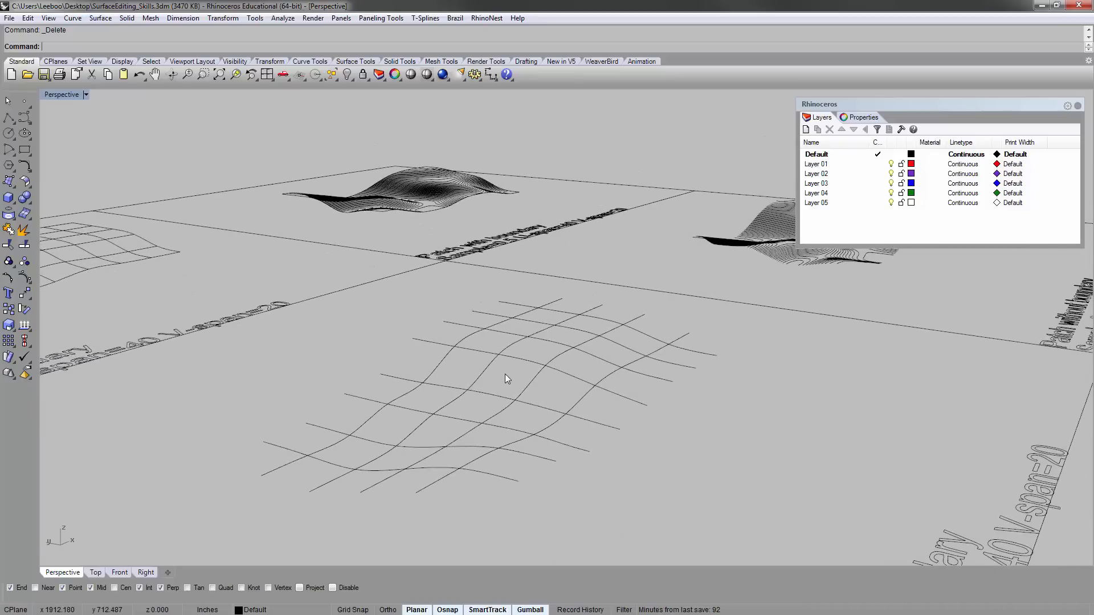
right_drag(522, 357, 607, 301)
- Review the NetworkSrf surface's edges and isocurves for comparison with the network that has no boundary
scroll(598, 296, down, 12)
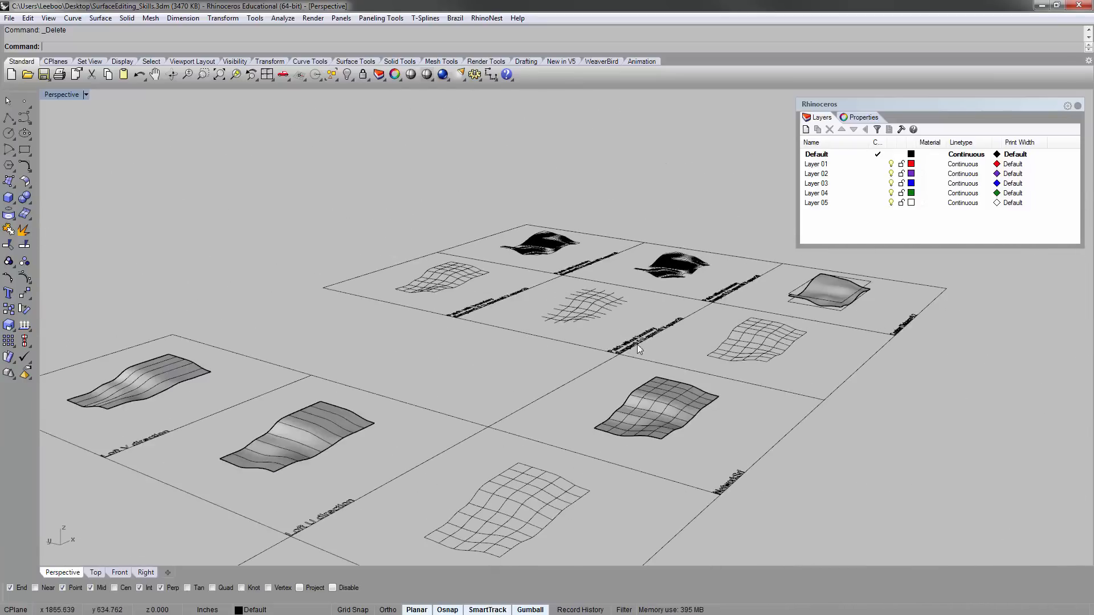
right_drag(644, 364, 607, 355)
scroll(576, 354, up, 10)
scroll(557, 356, down, 3)
scroll(561, 341, up, 4)
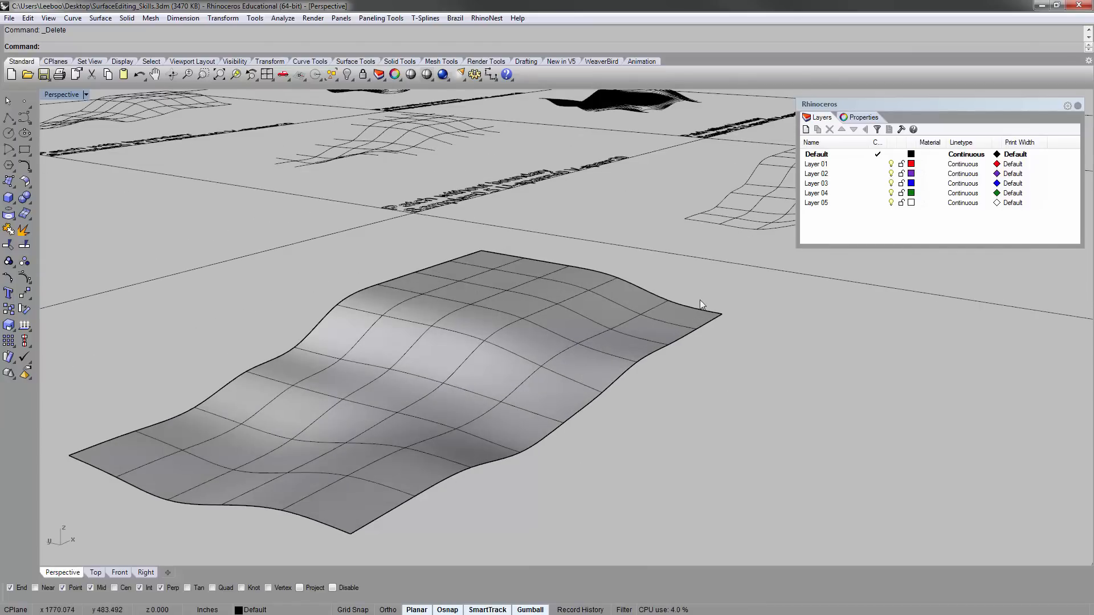
scroll(536, 265, down, 7)
right_drag(495, 226, 497, 237)
scroll(497, 237, down, 6)
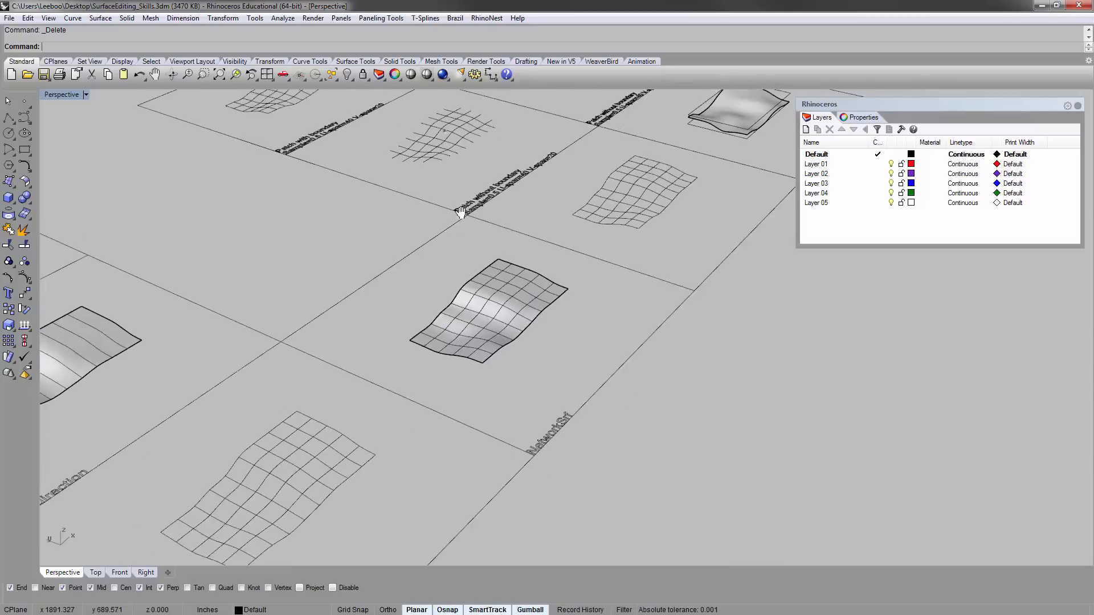
- Zoom to the interior curves in the "Patch without boundary" cell and inspect their open ends from a low angle
shift+right_drag(495, 143, 511, 250)
drag(503, 282, 424, 247)
text(zs)
key(Return)
click(404, 257)
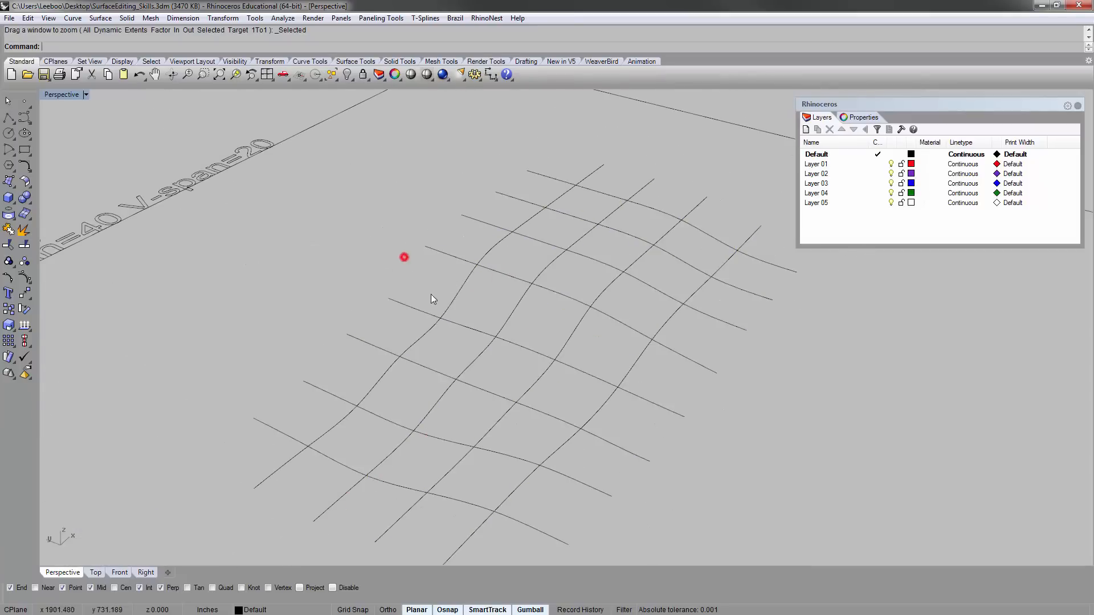
right_drag(426, 286, 501, 322)
scroll(505, 304, up, 2)
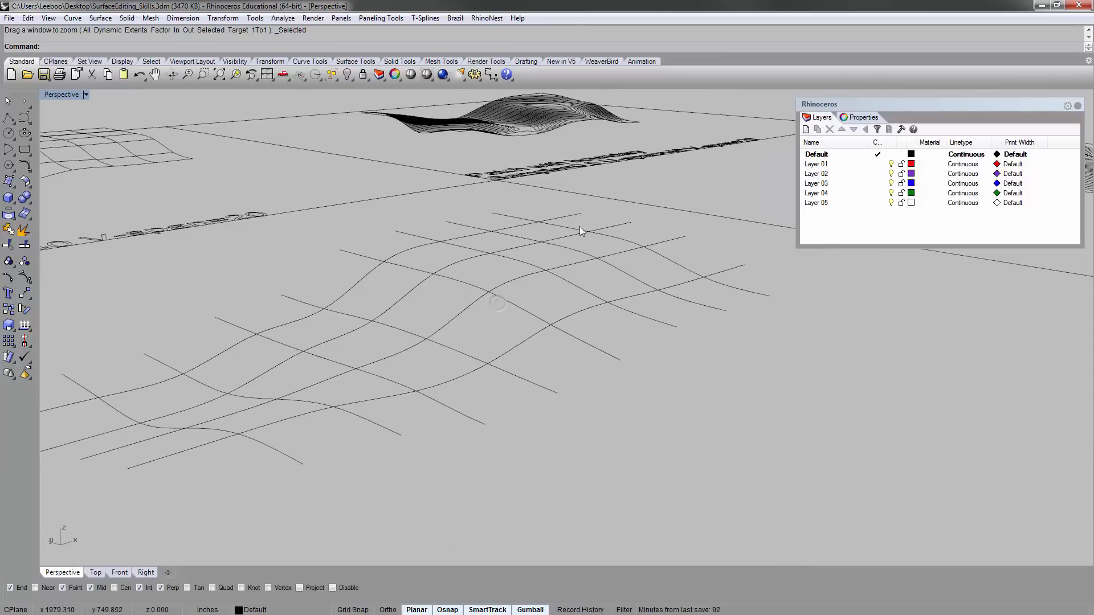
- Raise one cross curve near the far end of the curve grid slightly, and lower a cross curve nearer the other end
click(570, 247)
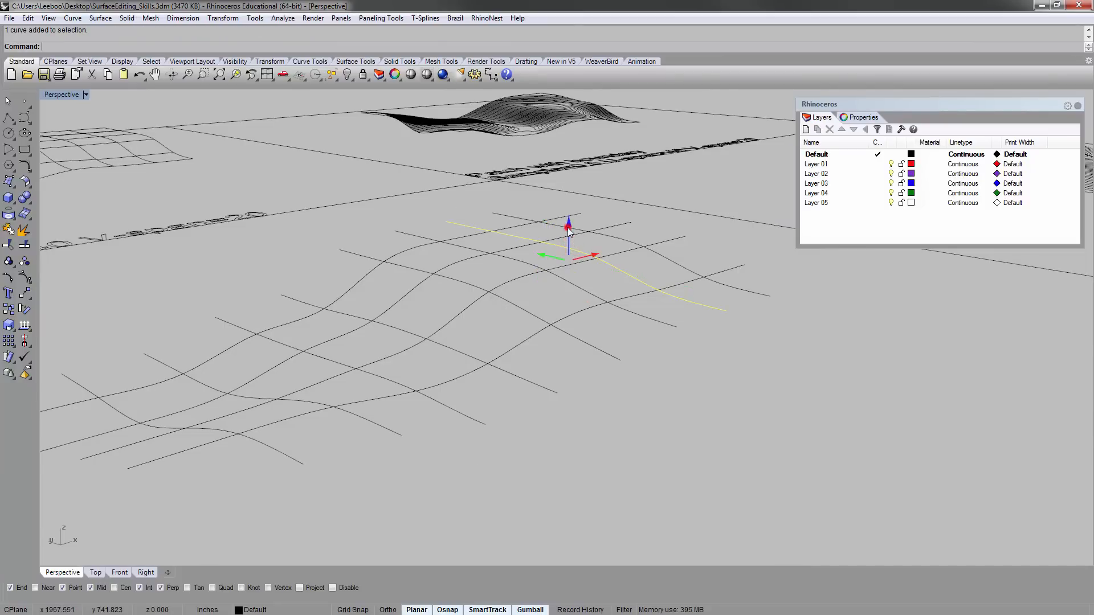
drag(570, 237, 567, 226)
click(675, 357)
right_drag(677, 352, 635, 341)
click(340, 333)
shift+right_drag(340, 334, 395, 319)
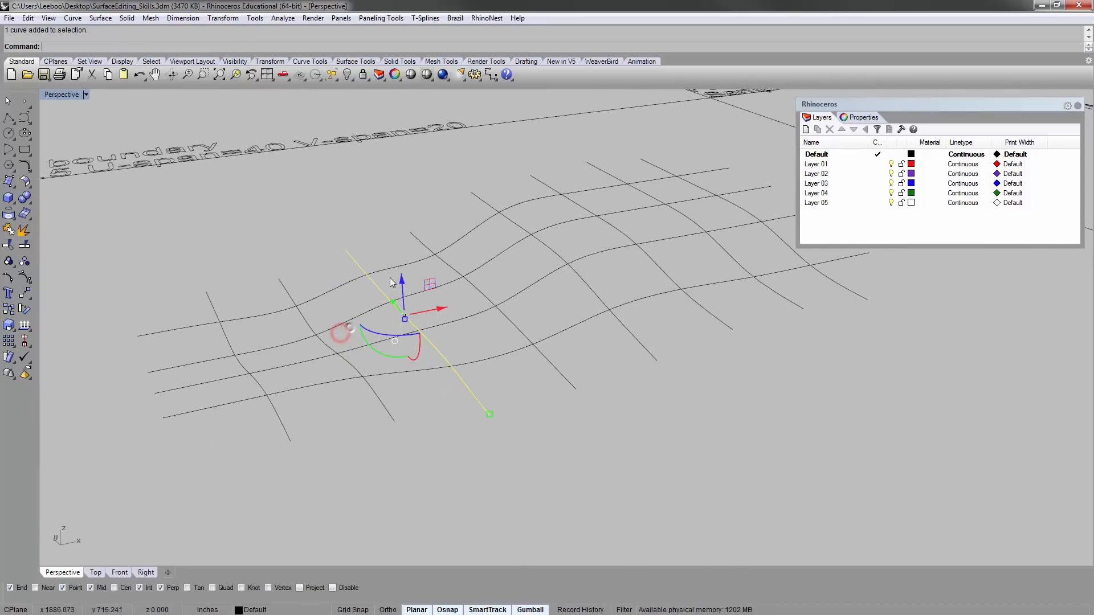
drag(400, 278, 401, 284)
click(430, 439)
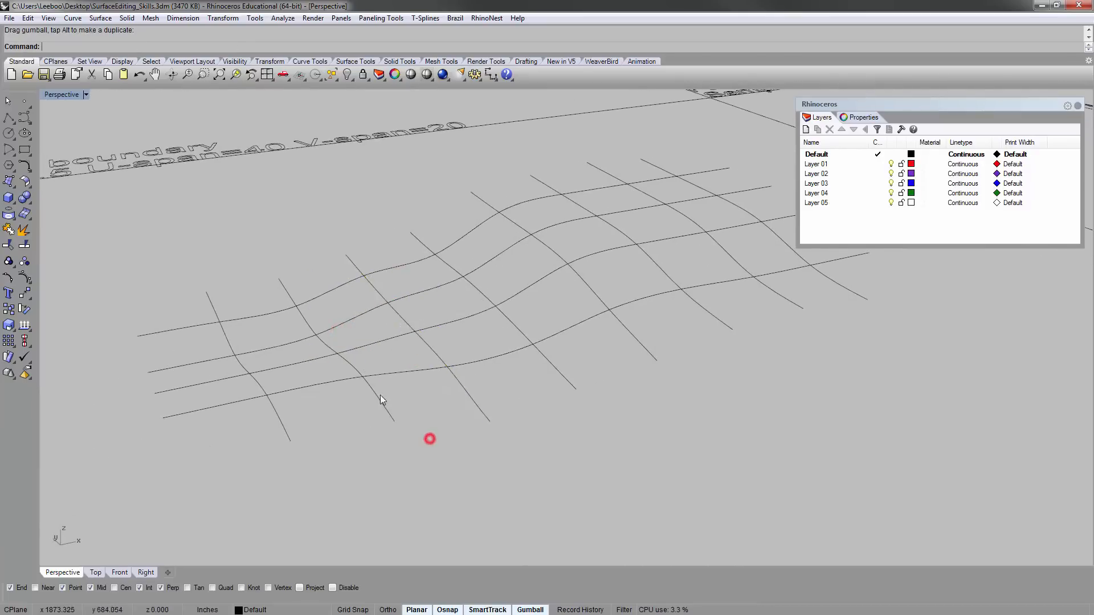
- Raise the outermost lengthwise curve on the near side of the grid slightly in the vertical direction
right_drag(380, 395, 338, 336)
click(313, 369)
right_drag(373, 373, 391, 330)
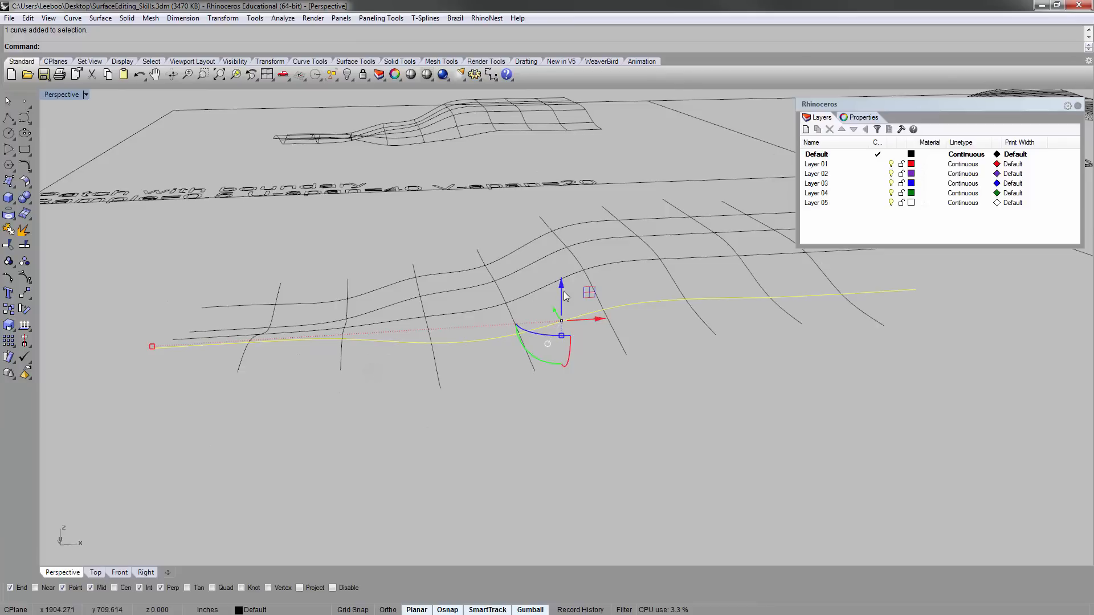
drag(562, 291, 562, 283)
click(626, 399)
- Patch the 12 curves without boundary, using sample point spacing 0.5, 40 U spans, 20 V spans and stiffness 1
right_drag(646, 383, 404, 244)
drag(403, 239, 621, 454)
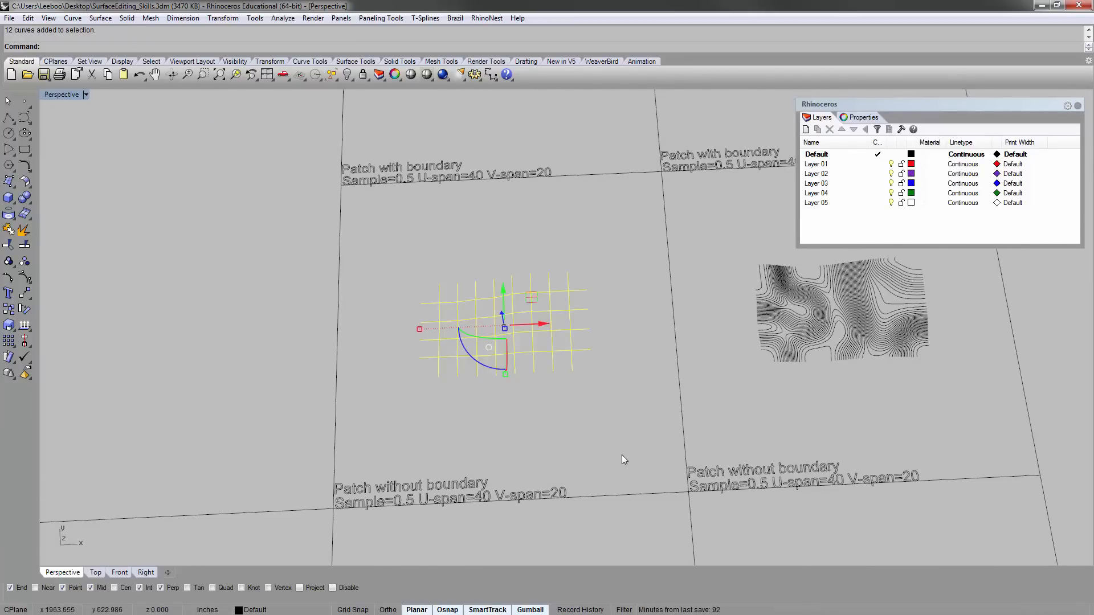
text(Patch)
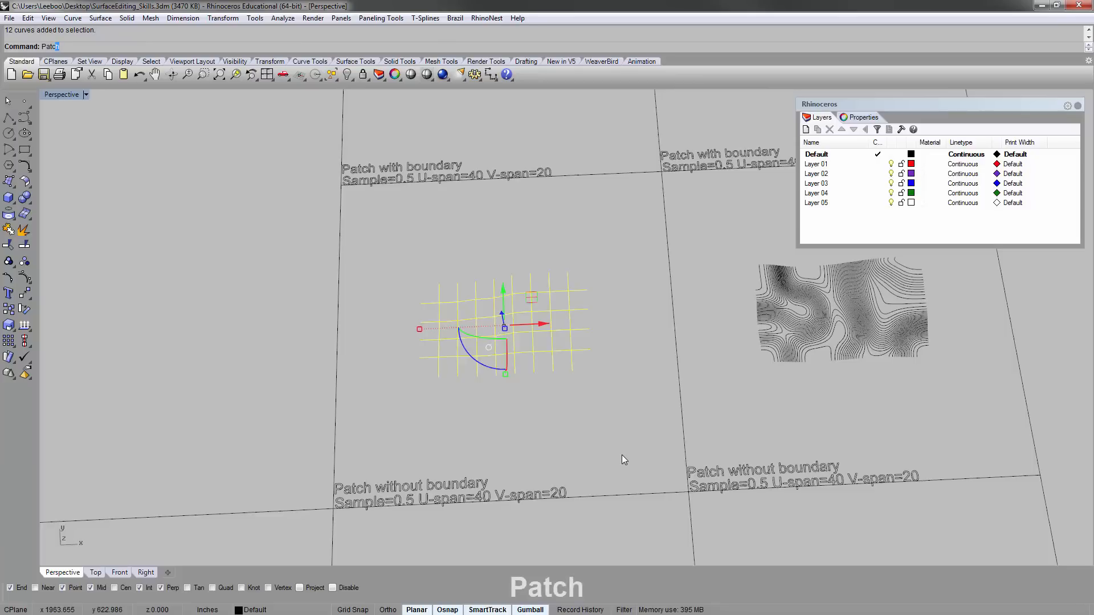
key(Return)
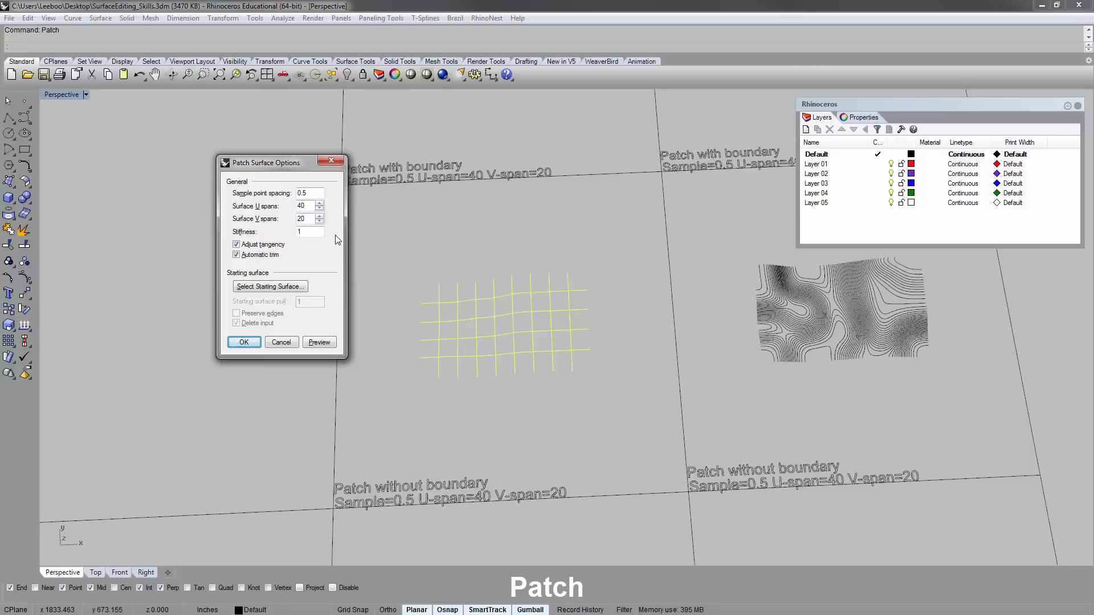
click(319, 343)
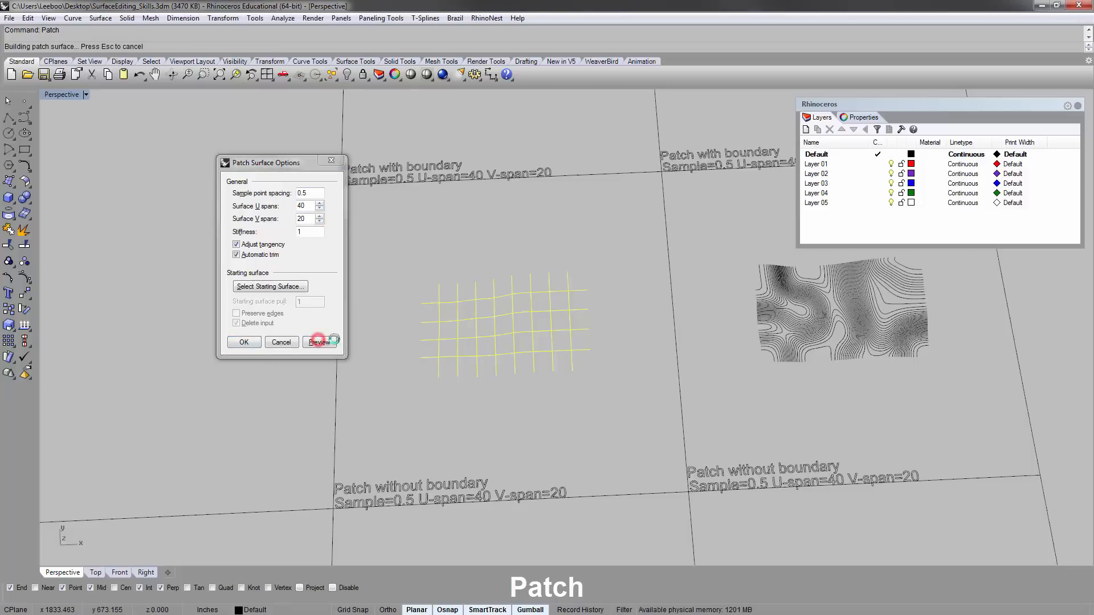
mouse_move(512, 318)
right_down()
mouse_move(488, 356)
mouse_move(547, 290)
mouse_move(572, 351)
mouse_move(503, 382)
right_up()
scroll(489, 358, up, 5)
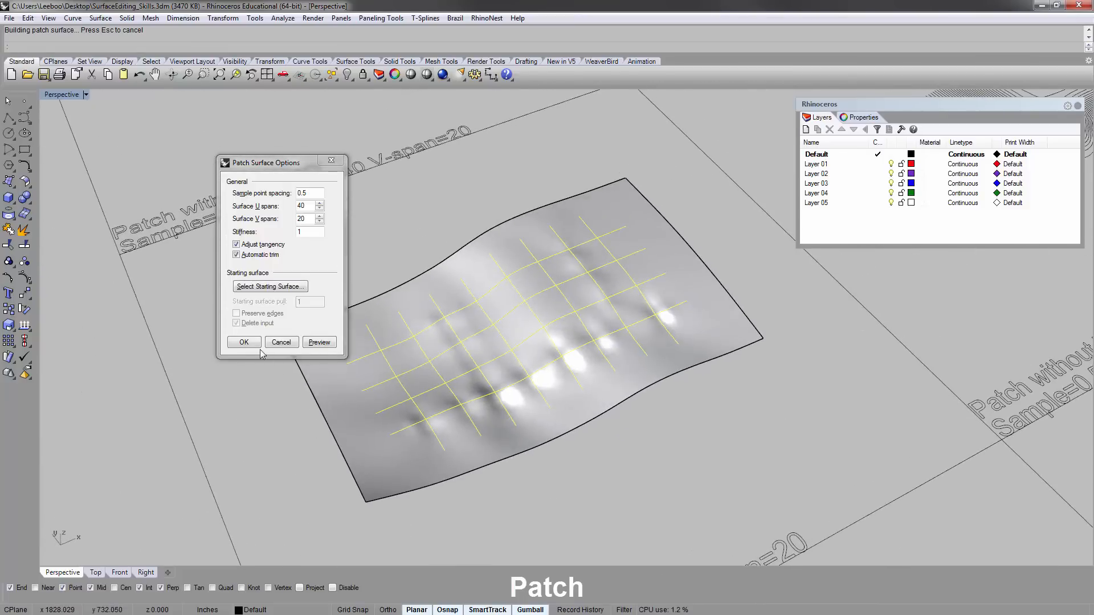
click(244, 342)
click(349, 243)
- Examine the new patch surface from above and from the side to see how closely it follows the input curves
scroll(451, 328, down, 5)
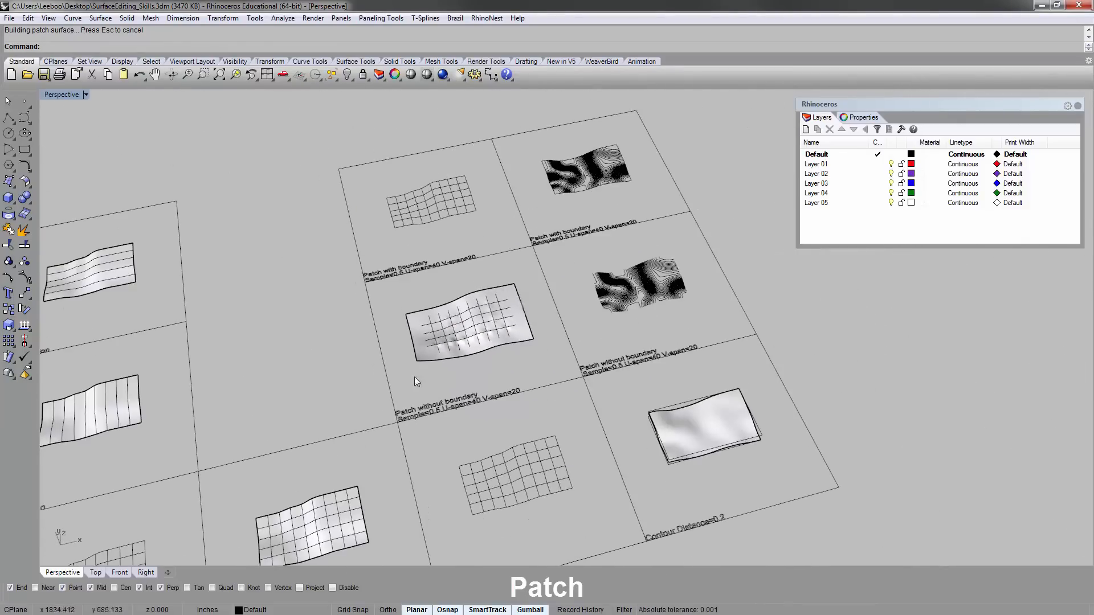
scroll(501, 258, up, 10)
click(428, 377)
text(zs)
key(Return)
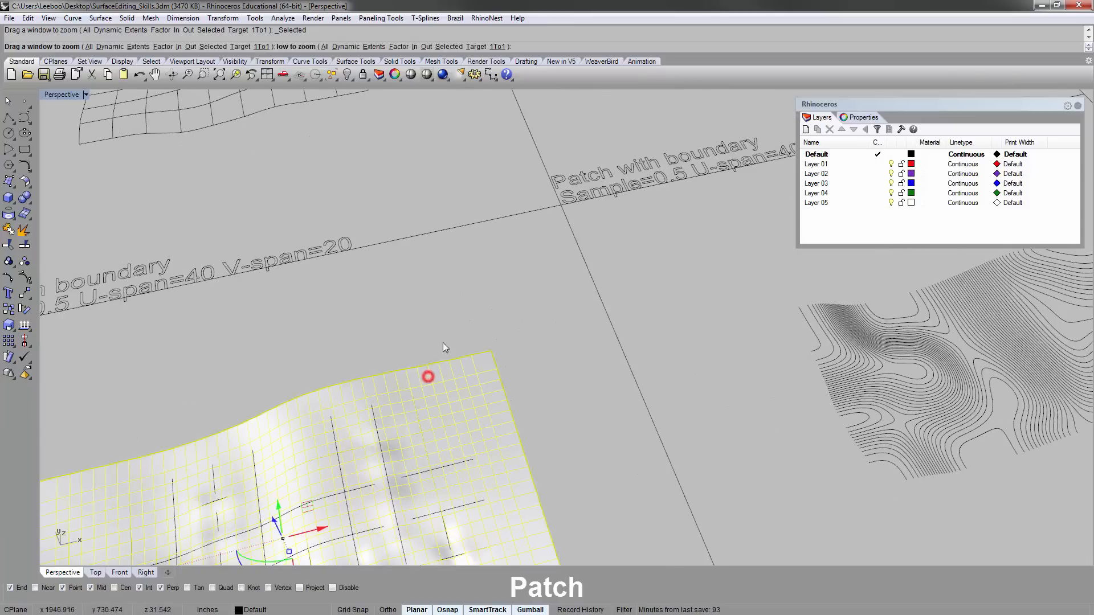
right_drag(419, 267, 434, 223)
click(435, 220)
right_drag(448, 310, 513, 317)
scroll(657, 366, up, 4)
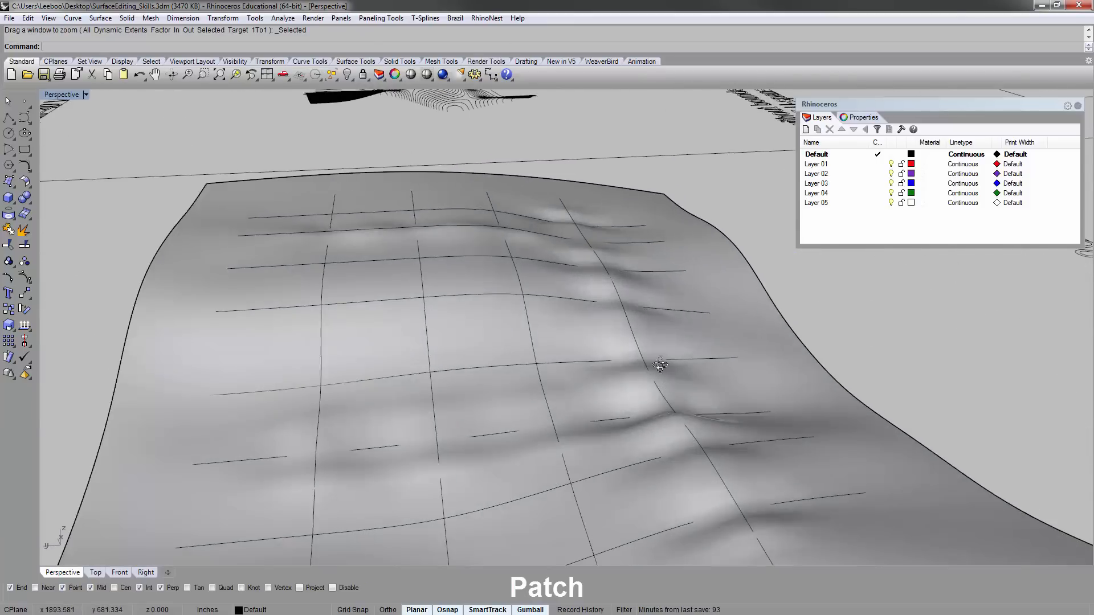
right_drag(664, 374, 375, 333)
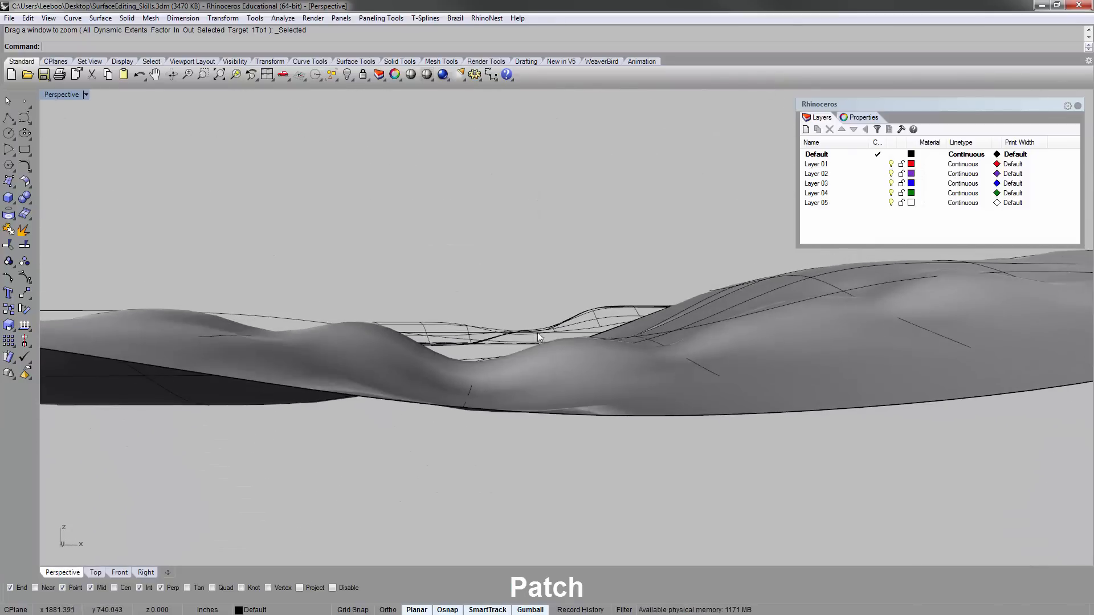
right_drag(668, 352, 505, 463)
scroll(477, 376, down, 3)
scroll(484, 328, down, 4)
- Rebuild the patch surface with a point count of 12 in U and 8 in V, degree 3 in both directions
click(506, 464)
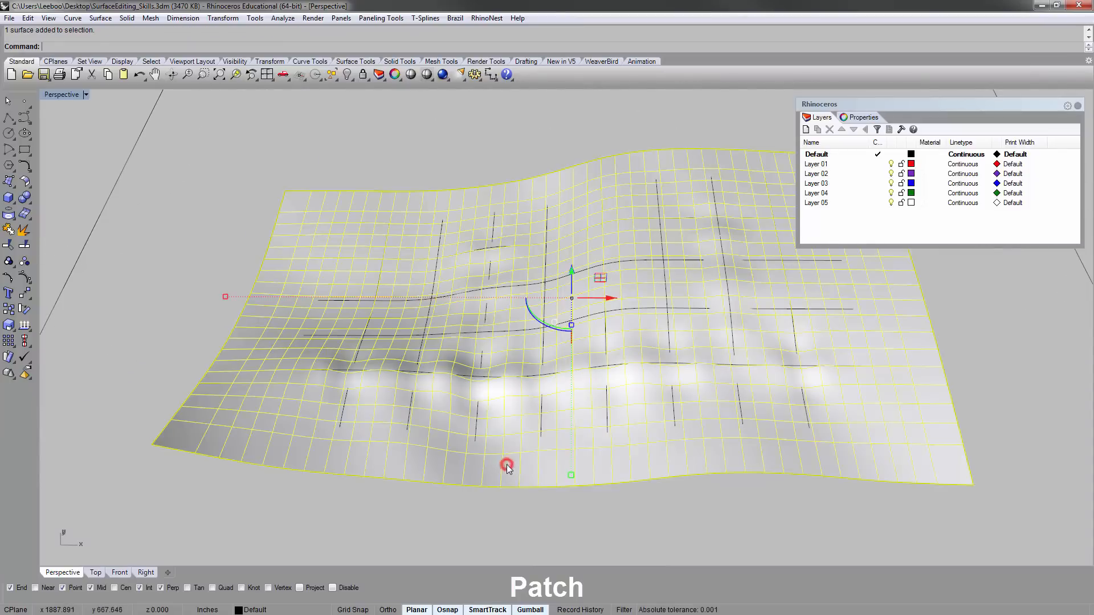
text(rebuild)
key(Return)
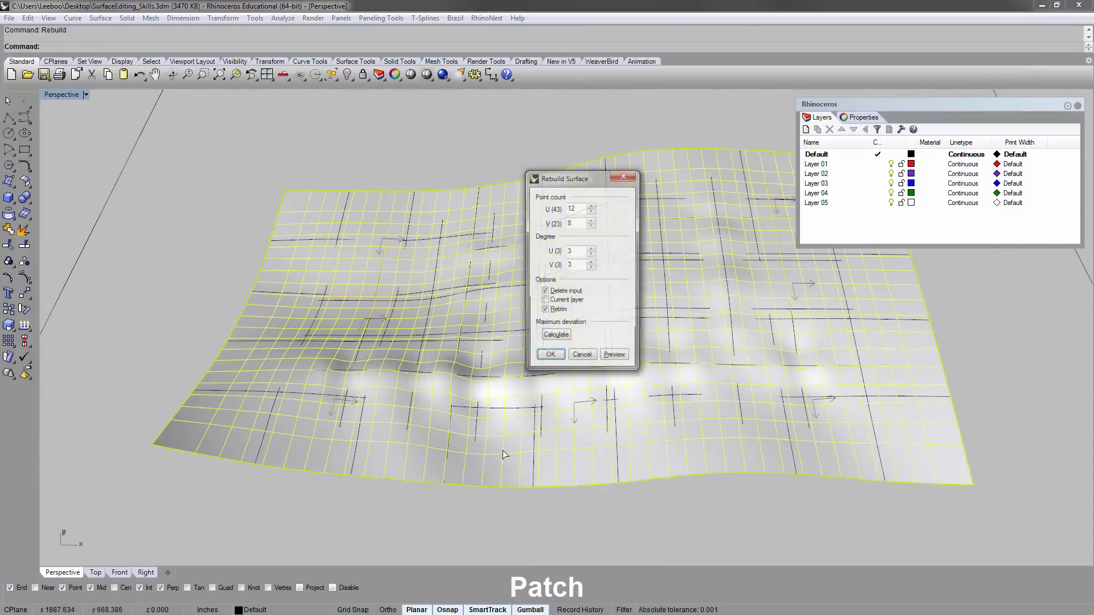
click(616, 358)
click(550, 358)
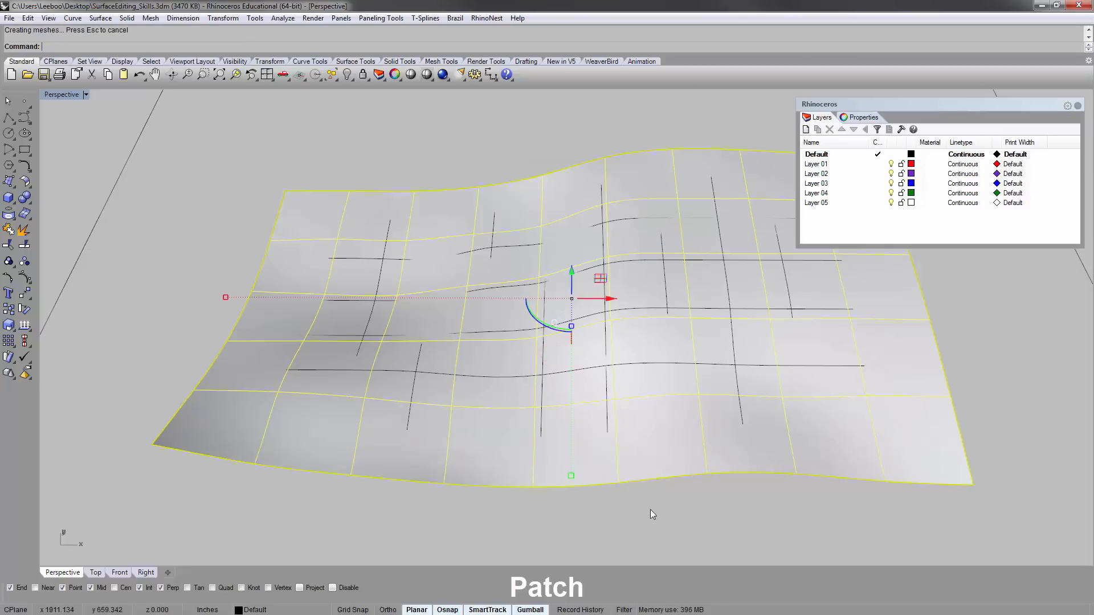
- Patch the curve grid in the "Patch with boundary" cell with sample point spacing 0.5, 40 U spans and 20 V spans
right_drag(651, 510, 357, 361)
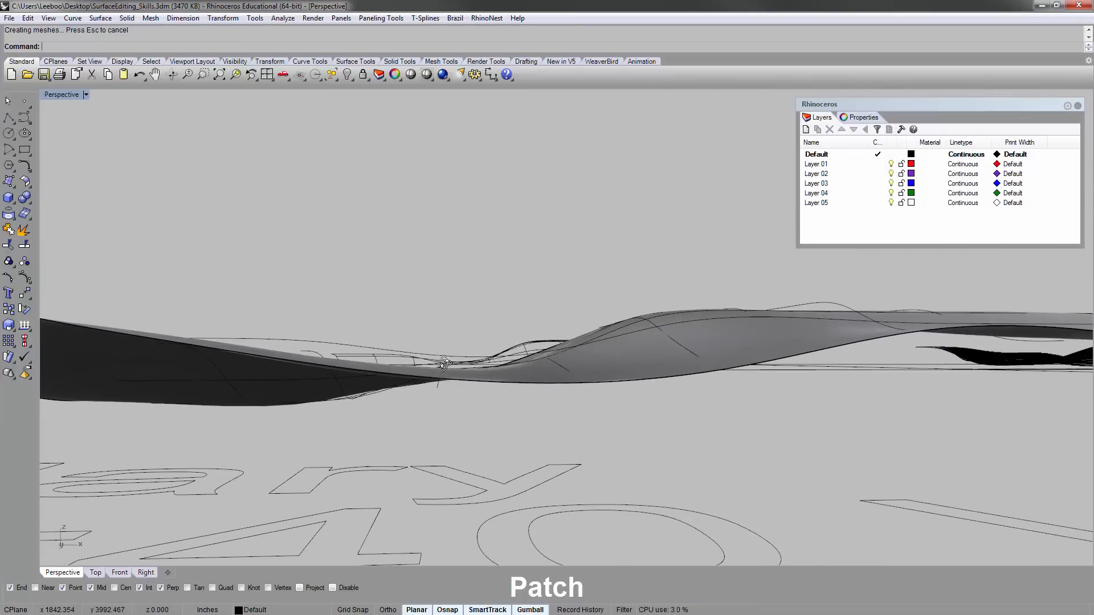
right_drag(444, 364, 446, 455)
scroll(447, 454, down, 8)
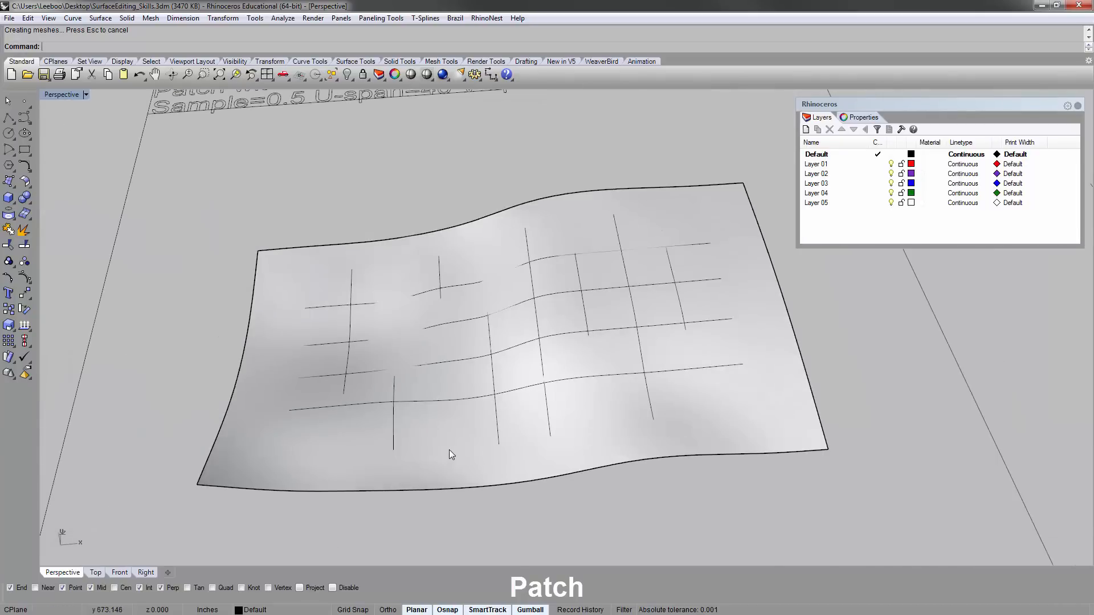
scroll(449, 451, down, 6)
right_drag(442, 358, 466, 146)
shift+right_drag(476, 279, 493, 416)
scroll(493, 416, down, 4)
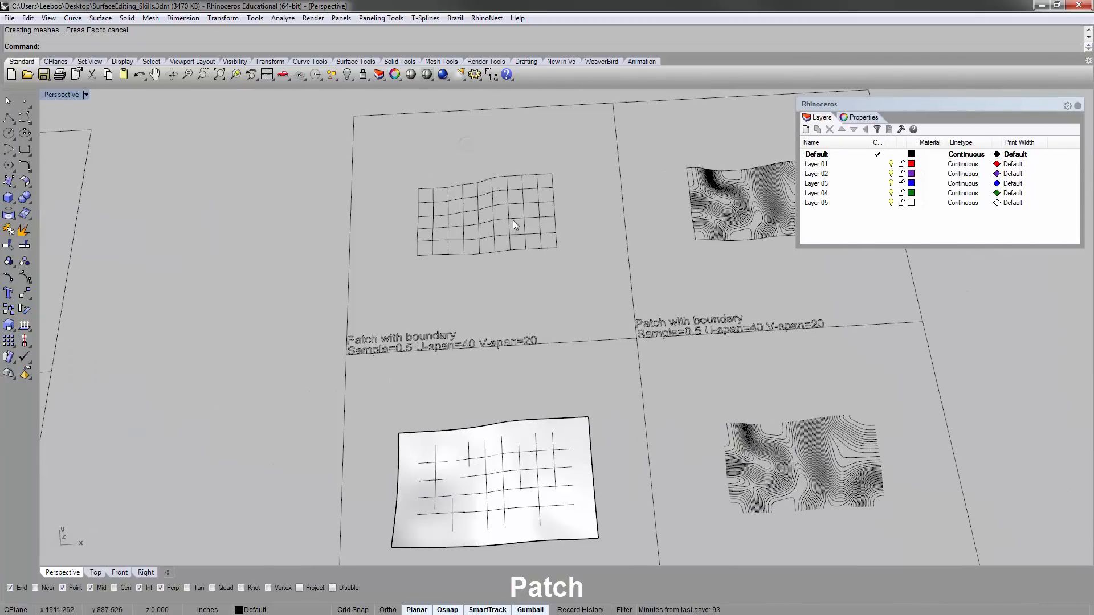
drag(398, 155, 582, 276)
key(ctrl+alt+e)
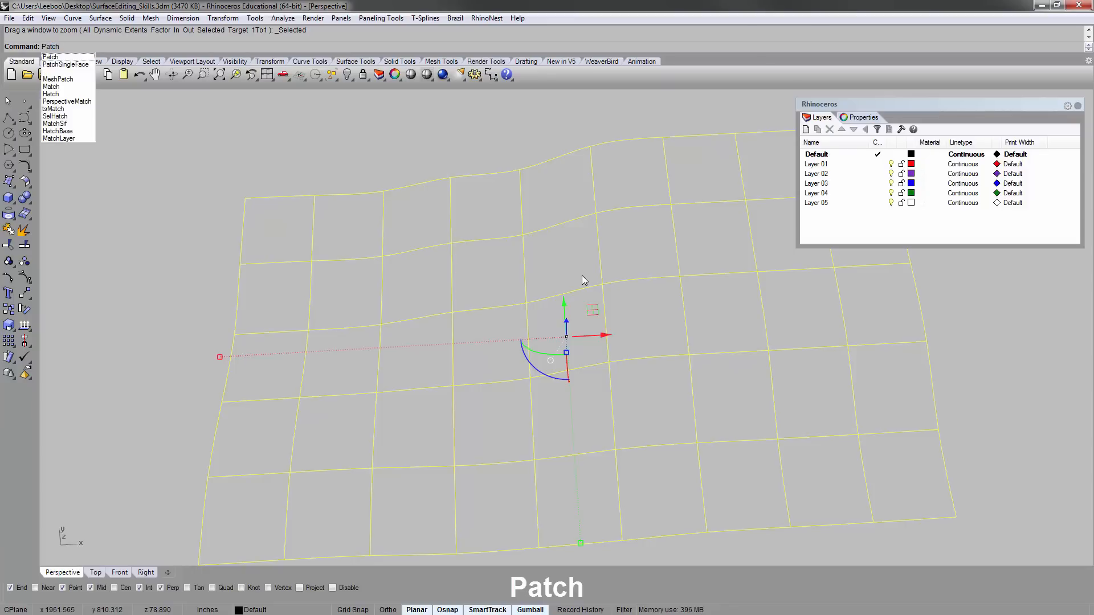
key(Return)
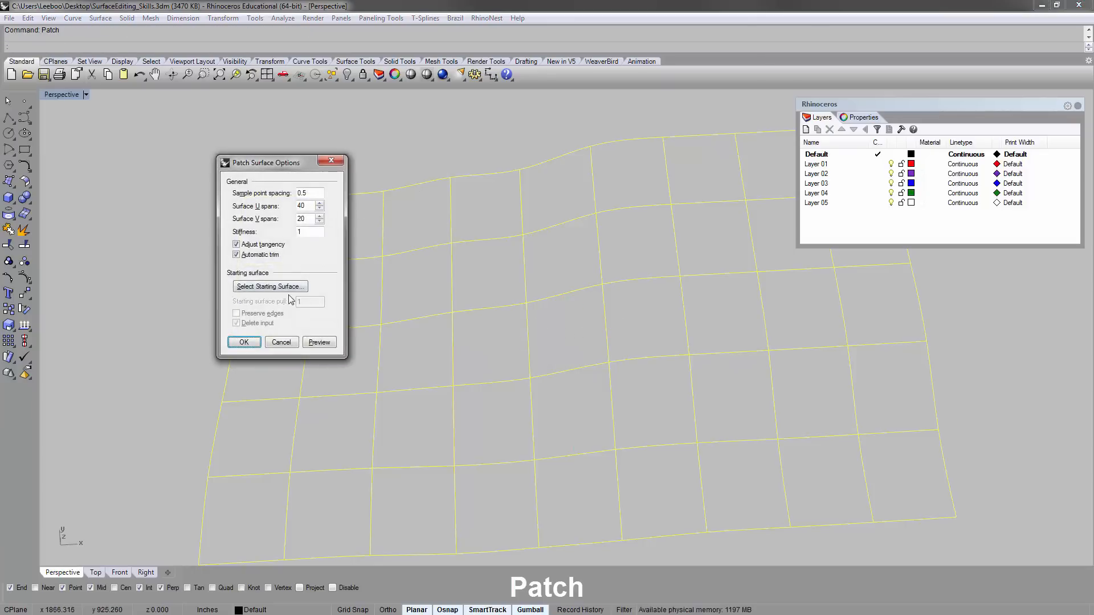
click(319, 341)
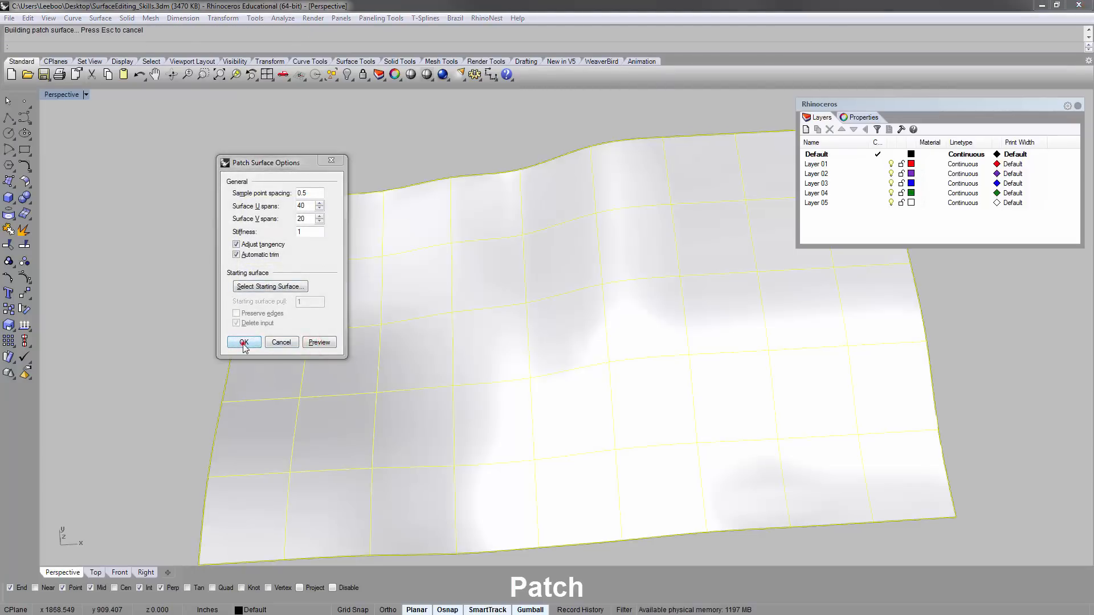
click(244, 342)
- Compare the patch surface made with boundary curves to the rebuilt one made without, checking their edges against the curves
mouse_move(352, 114)
right_down()
mouse_move(603, 368)
mouse_move(622, 338)
mouse_move(446, 342)
mouse_move(444, 317)
mouse_move(463, 401)
mouse_move(573, 454)
mouse_move(634, 516)
right_up()
scroll(465, 398, down, 6)
scroll(551, 397, down, 6)
shift+right_drag(633, 516, 447, 165)
right_drag(463, 337, 480, 337)
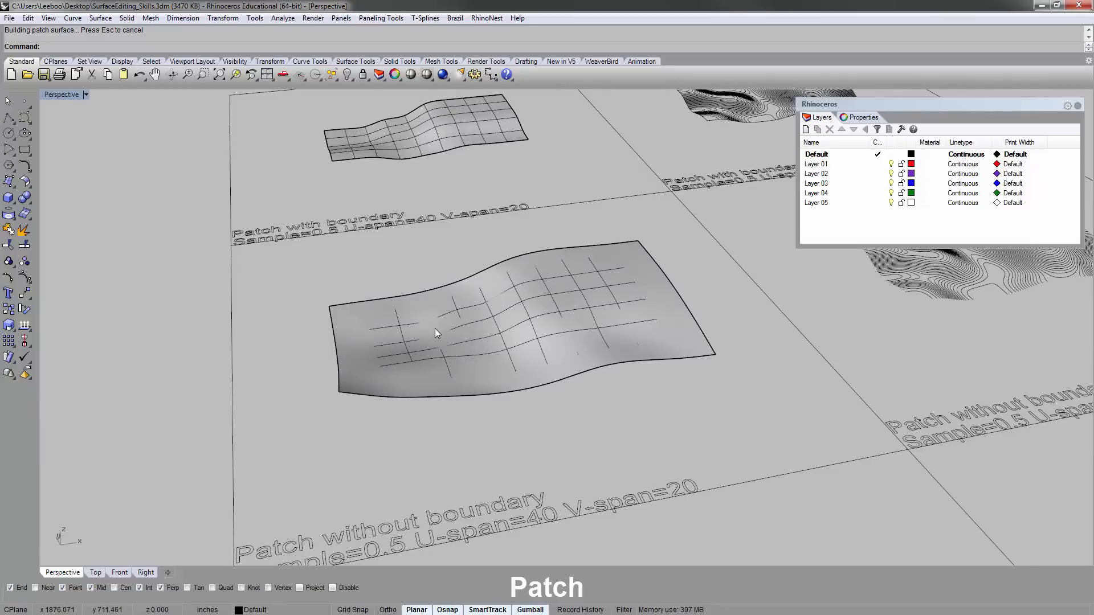
click(522, 335)
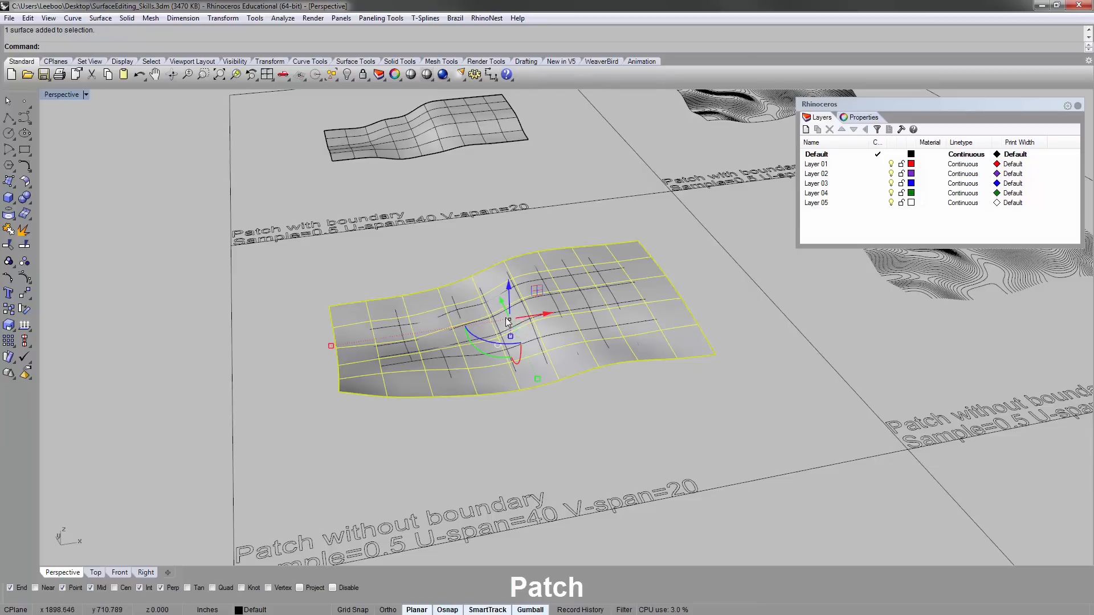
scroll(507, 323, up, 5)
right_drag(642, 438, 620, 465)
text(zs)
key(Return)
scroll(480, 360, down, 4)
click(329, 229)
scroll(331, 230, down, 7)
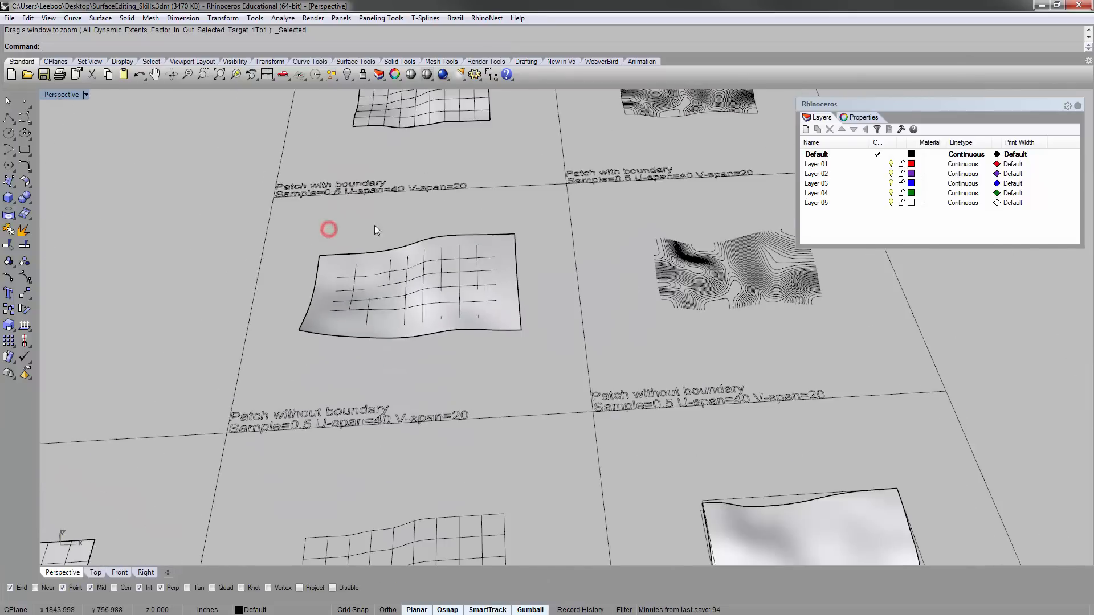
- Delete the surface and the two rectangular outline curves in the "Contour Distance=0.2" cell
right_drag(374, 225, 412, 223)
right_drag(613, 393, 473, 154)
right_drag(548, 337, 530, 297)
shift+right_drag(530, 298, 678, 328)
click(680, 313)
key(Delete)
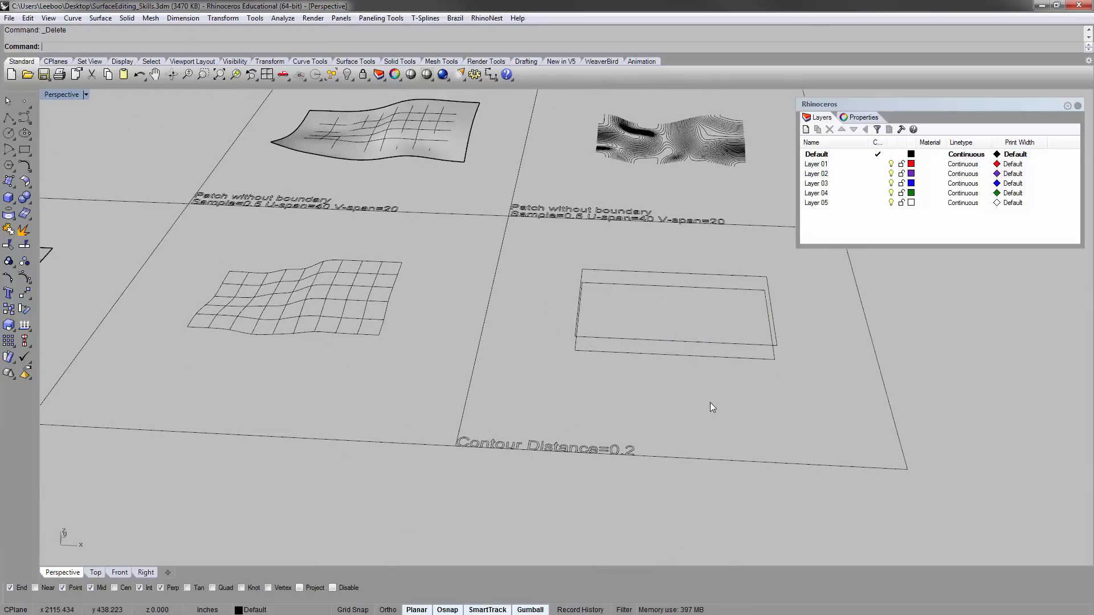
drag(715, 378, 654, 310)
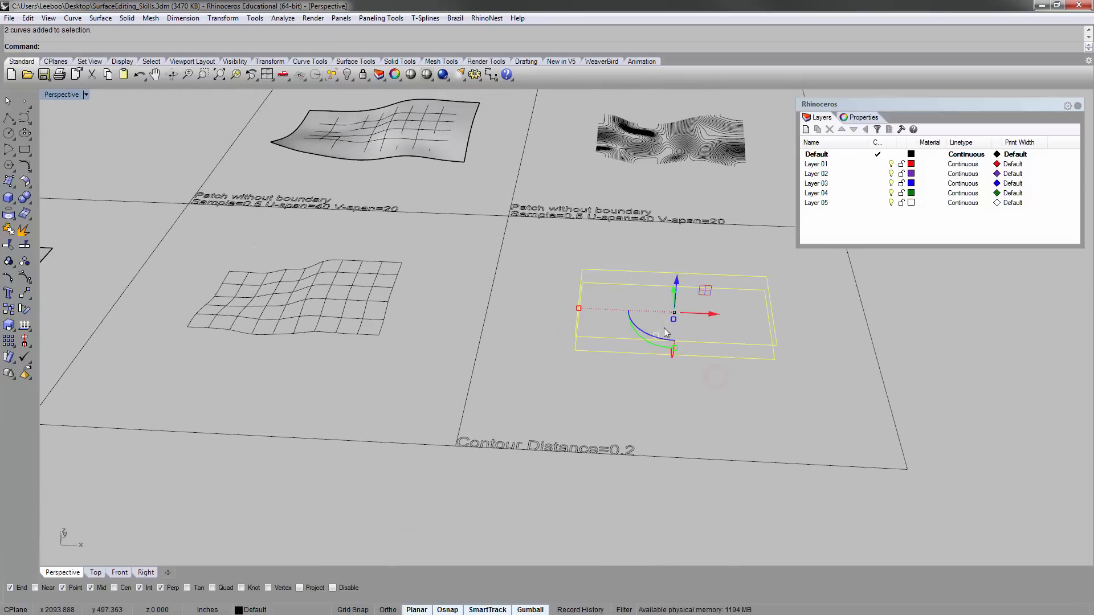
key(Delete)
- Delete the contour curves from both the "Patch without boundary" and "Patch with boundary" cells
scroll(614, 308, down, 7)
right_drag(597, 271, 593, 289)
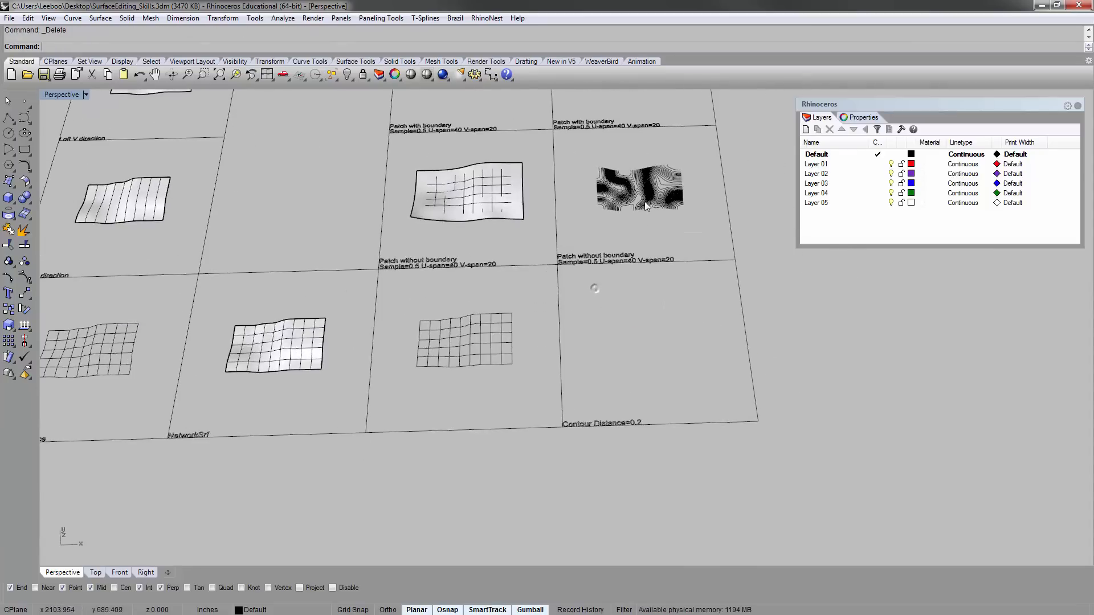
scroll(644, 202, down, 2)
shift+right_drag(644, 201, 553, 327)
drag(618, 359, 623, 365)
key(Delete)
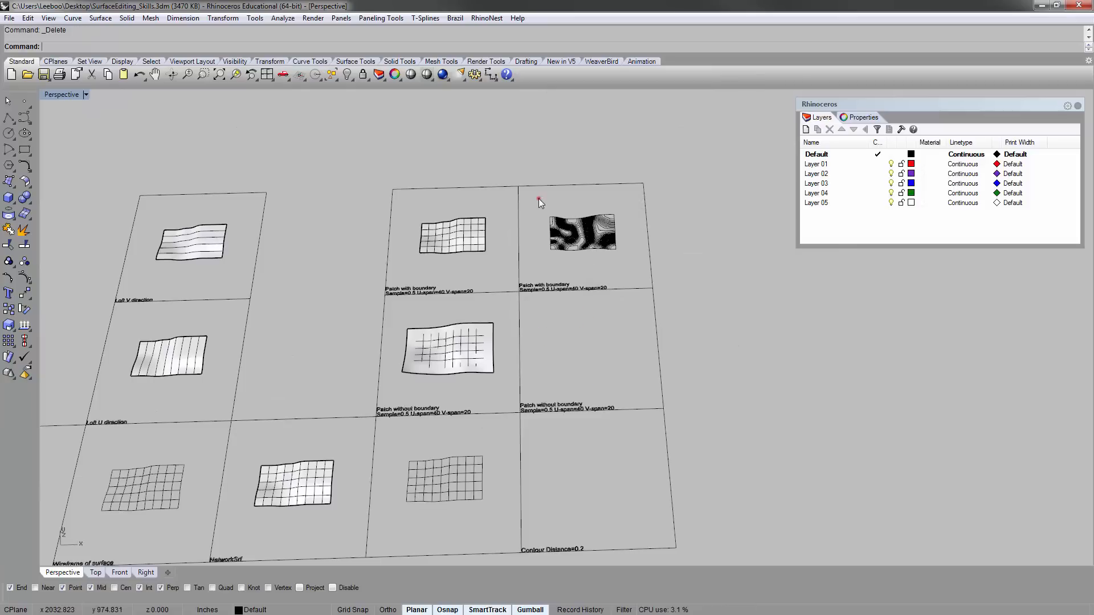
drag(537, 200, 631, 270)
key(Delete)
- Copy the wavy surface from the "F10 + Gumball" cell into the "Contour Distance=0.2" cell, using matching cell corners as reference points
shift+right_drag(505, 451, 596, 311)
shift+right_drag(263, 377, 344, 362)
scroll(343, 363, down, 2)
shift+right_drag(135, 343, 255, 332)
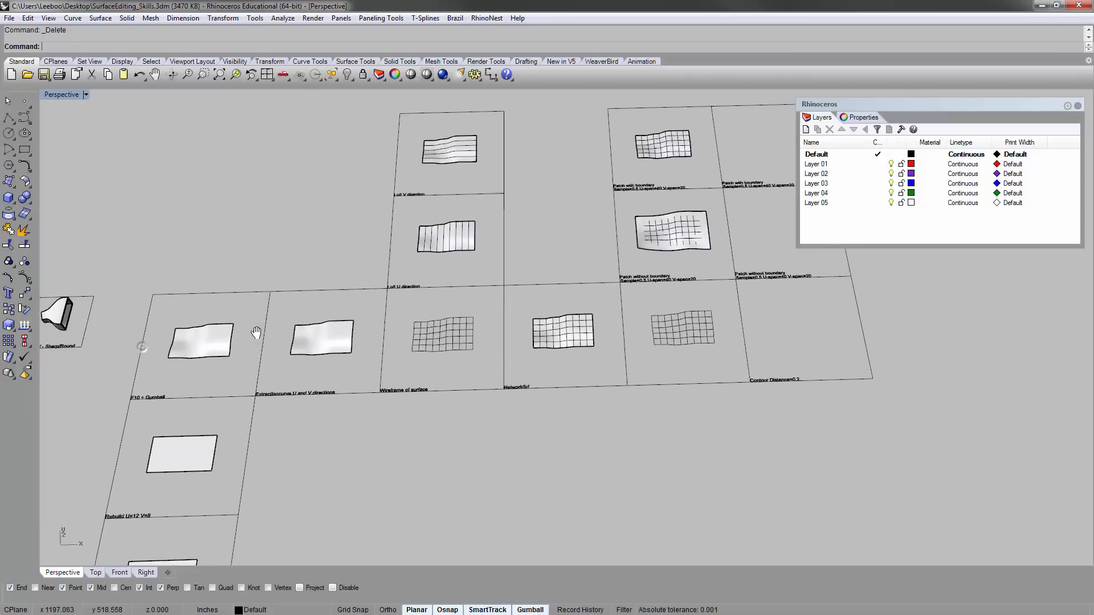
scroll(190, 344, up, 3)
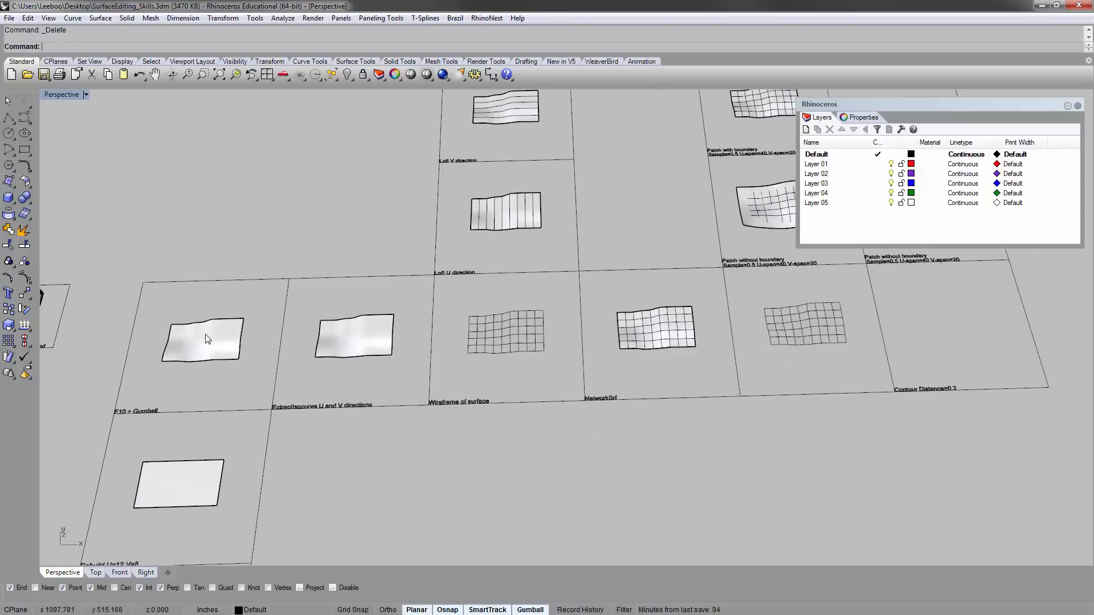
click(205, 334)
right_click(150, 277)
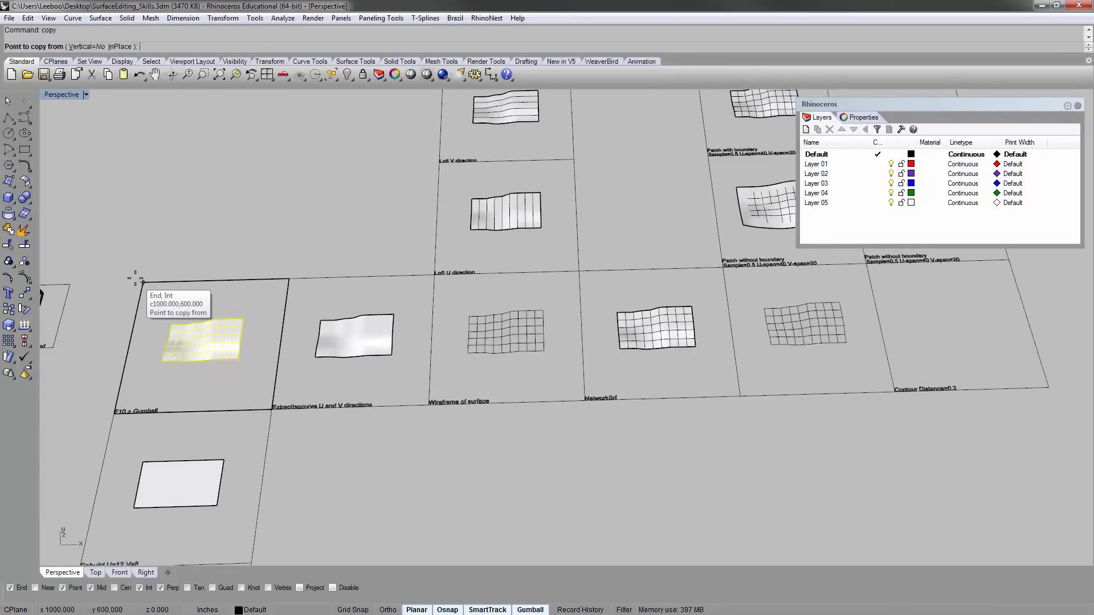
click(136, 280)
scroll(135, 280, down, 5)
scroll(587, 264, up, 8)
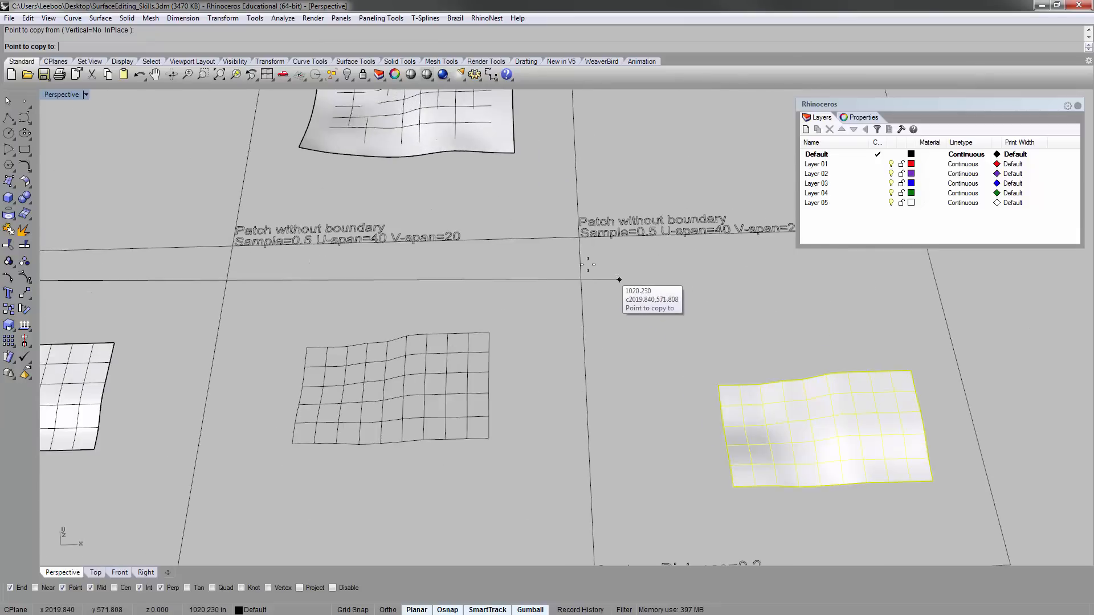
click(569, 212)
right_click(569, 213)
scroll(452, 253, down, 7)
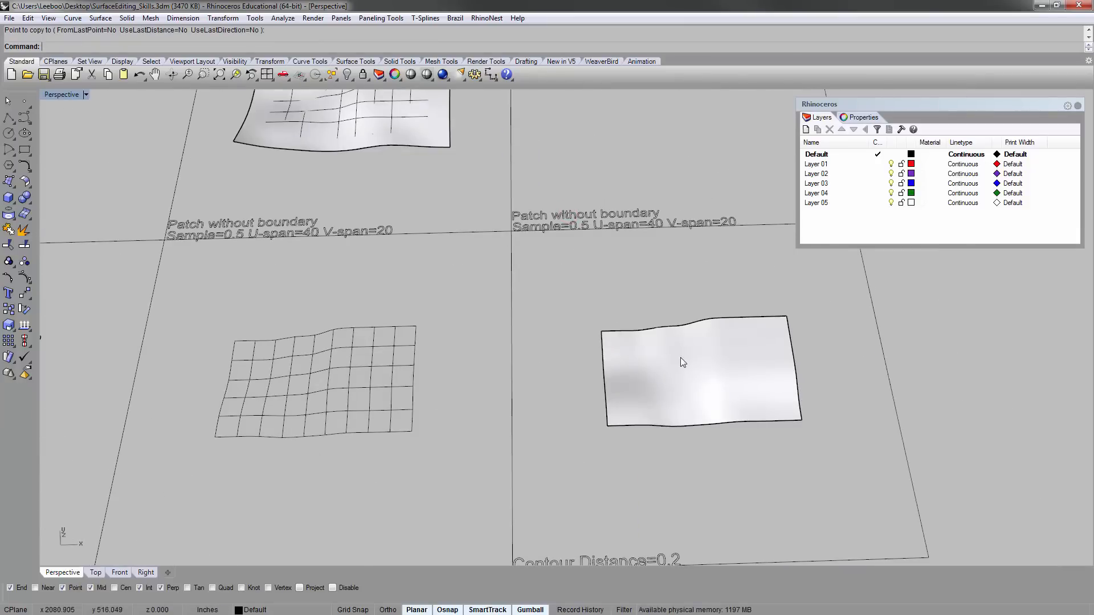
click(681, 358)
text(zs)
key(Return)
key(Escape)
scroll(599, 361, down, 10)
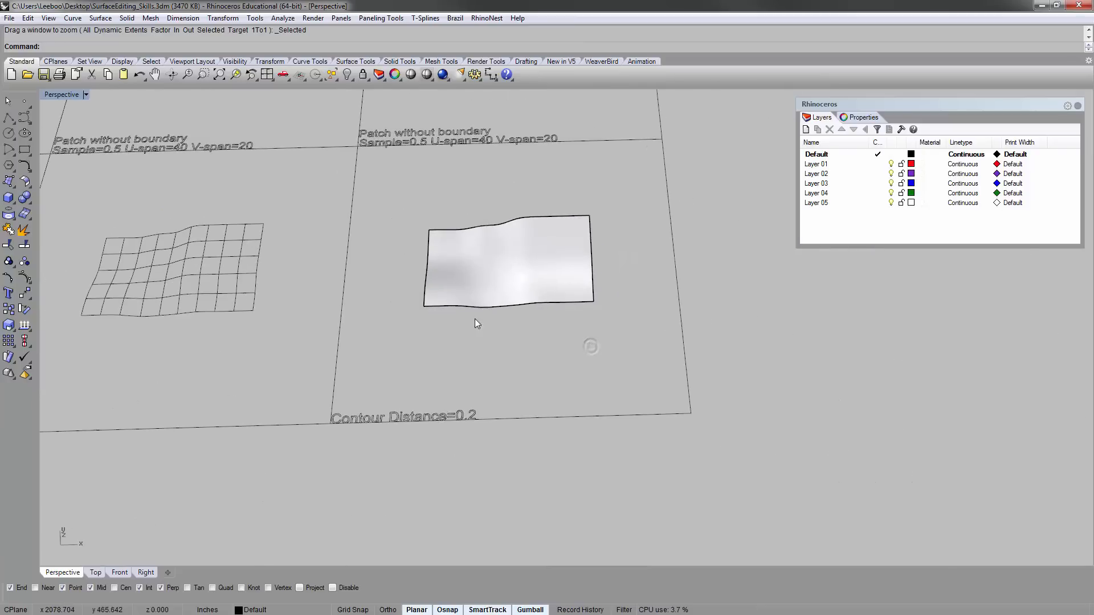
- Project the wavy surface in the "Contour Distance=0.2" cell onto the construction plane with ProjectToCPlane, keeping the original surface
shift+right_drag(402, 277, 434, 357)
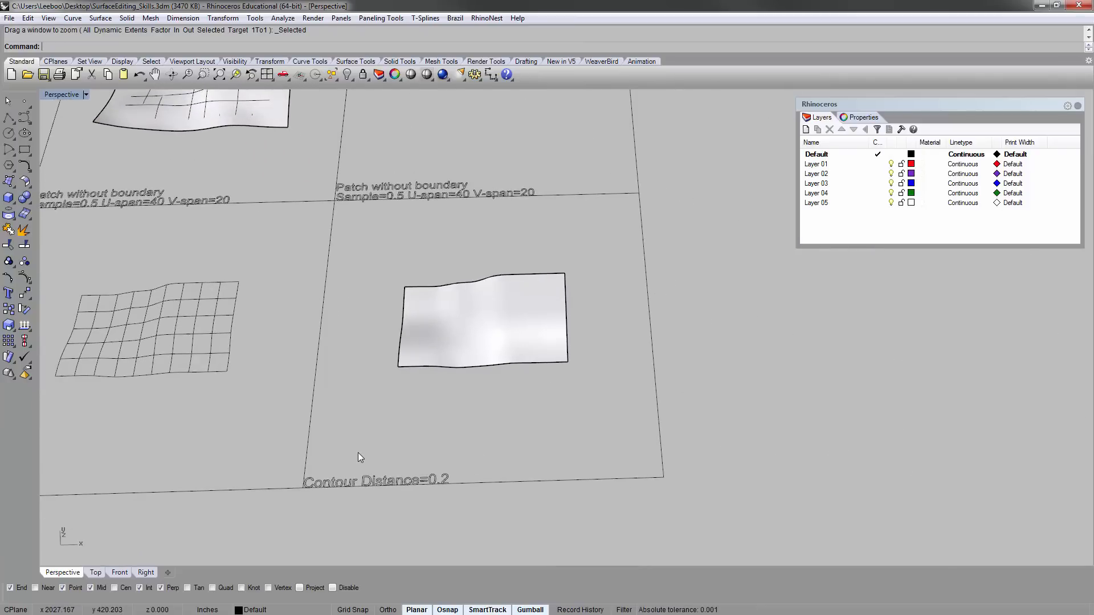
mouse_move(405, 442)
right_down()
mouse_move(463, 371)
mouse_move(422, 447)
right_up()
right_drag(468, 359, 391, 371)
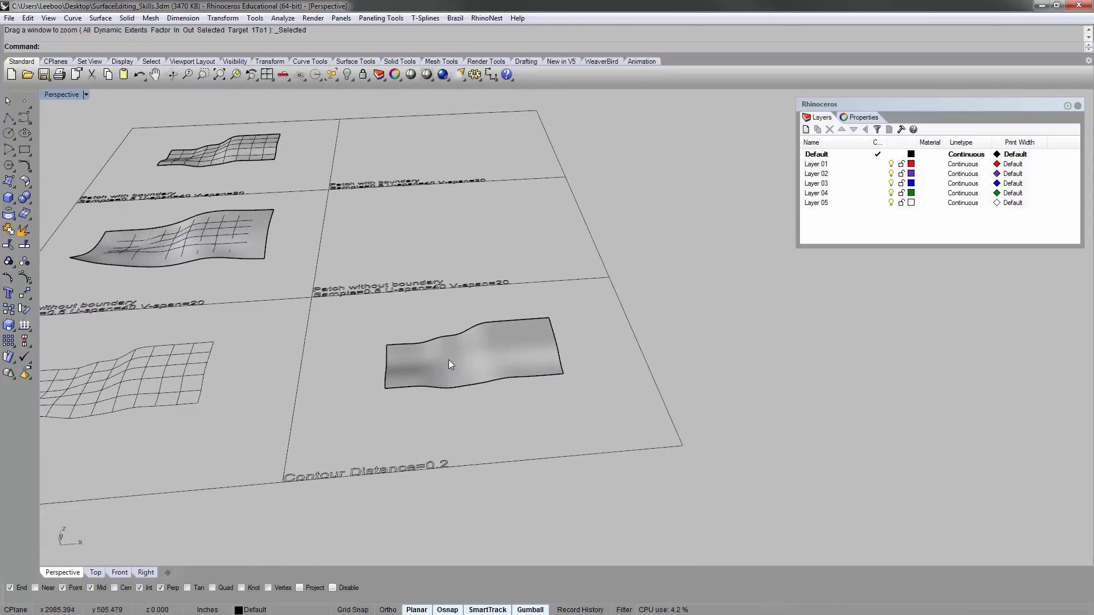
right_drag(449, 360, 479, 362)
scroll(413, 392, up, 5)
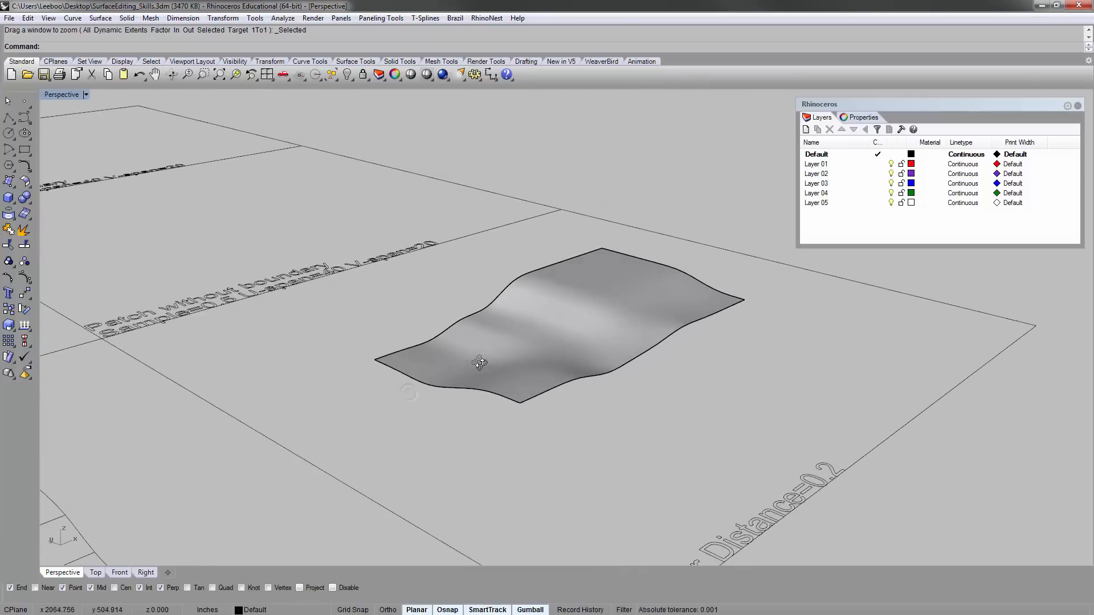
click(580, 344)
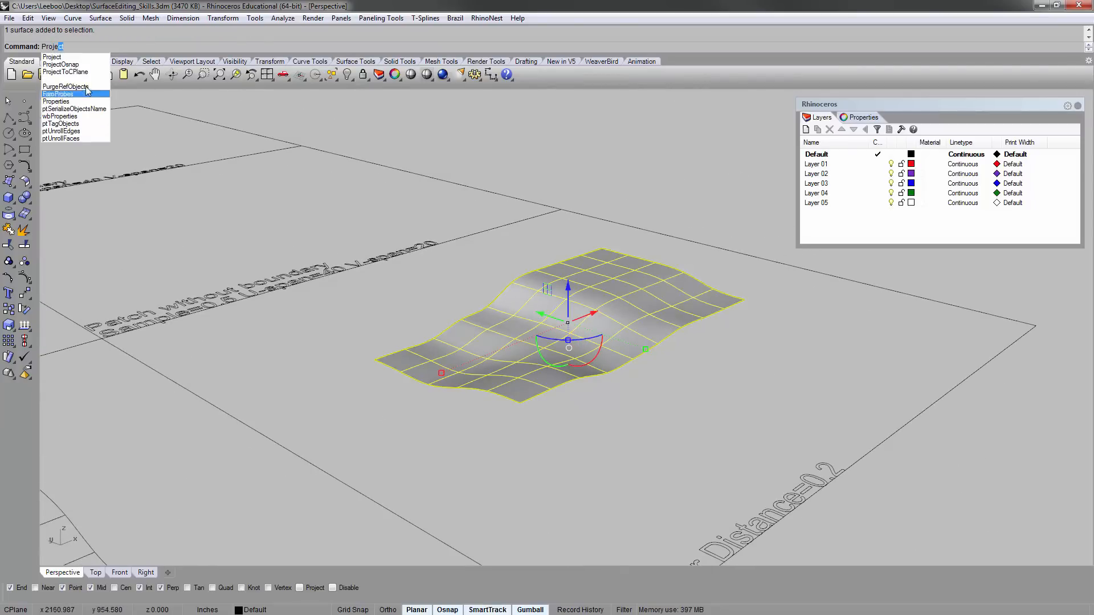
click(74, 72)
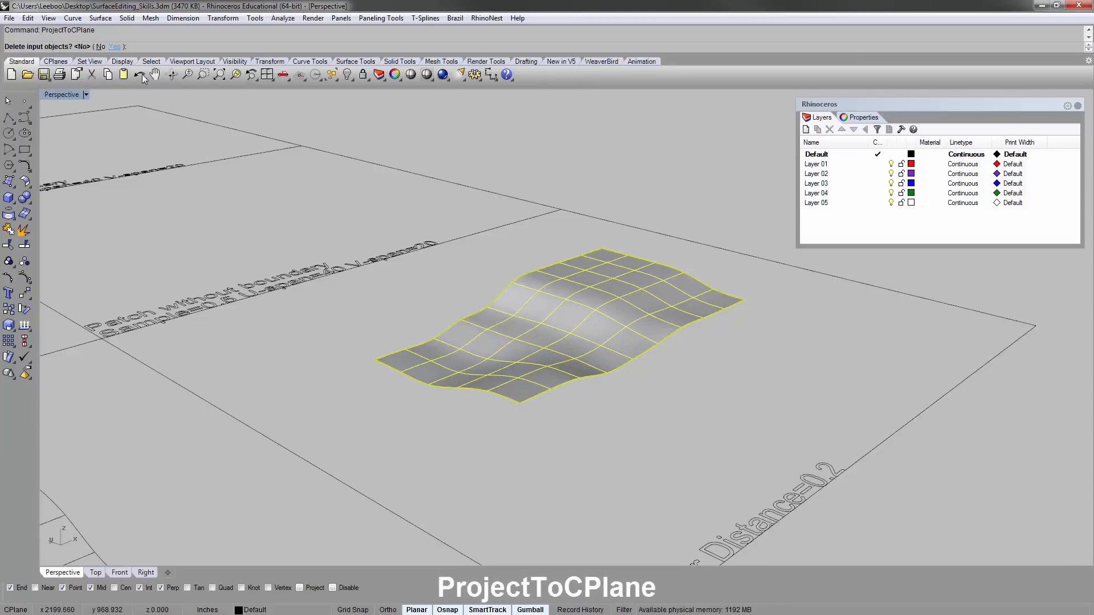
click(732, 397)
right_drag(731, 397, 669, 331)
scroll(669, 331, up, 5)
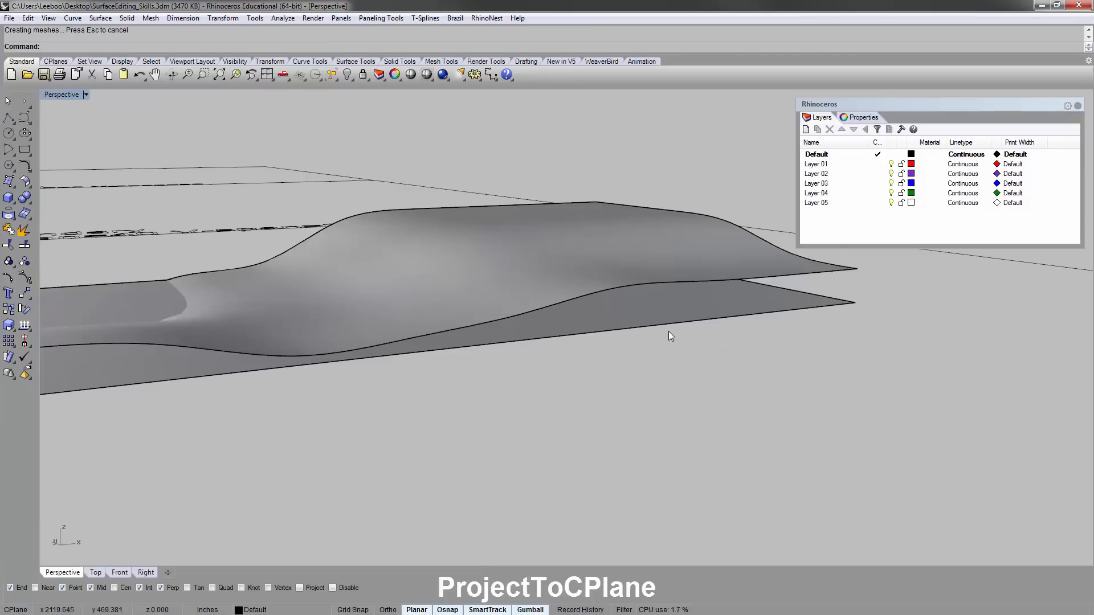
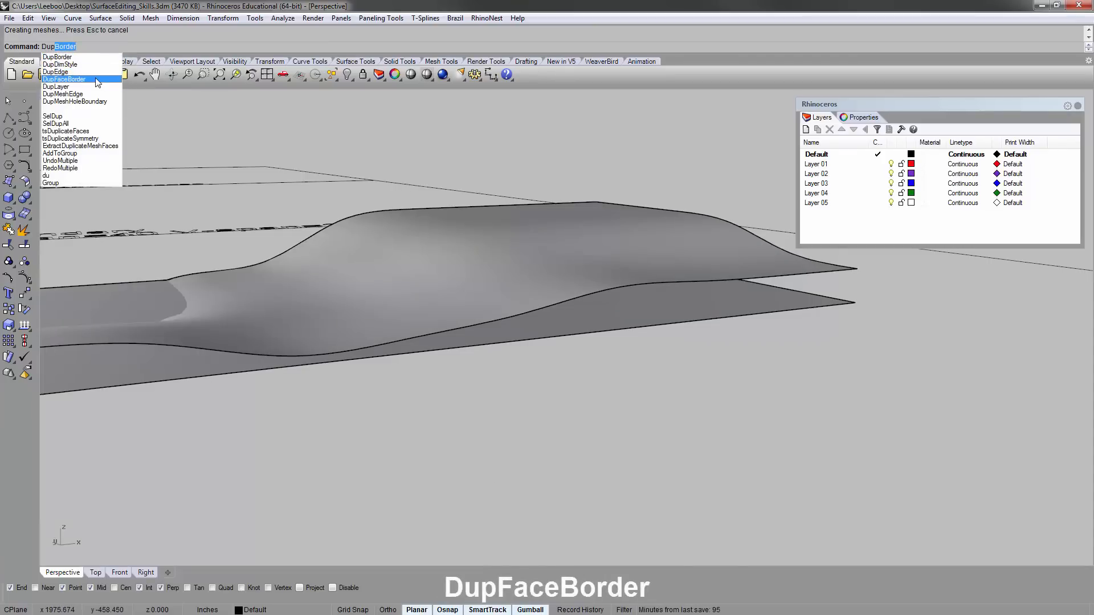
- Duplicate the face border of the flat projected surface, then delete that flat surface
click(96, 79)
click(655, 307)
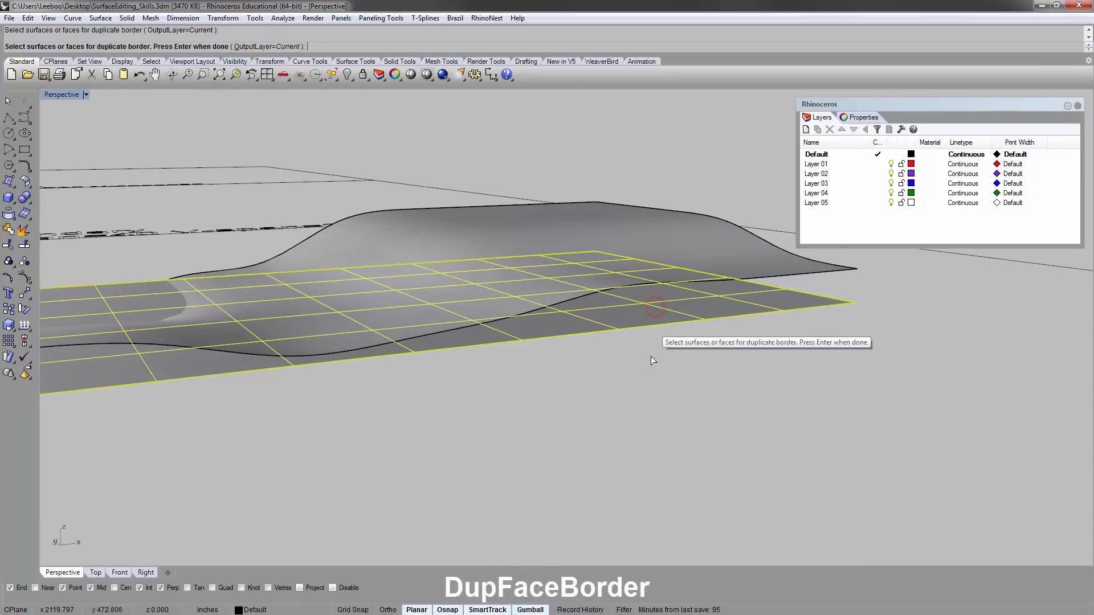
right_click(666, 364)
click(688, 376)
click(677, 301)
key(Delete)
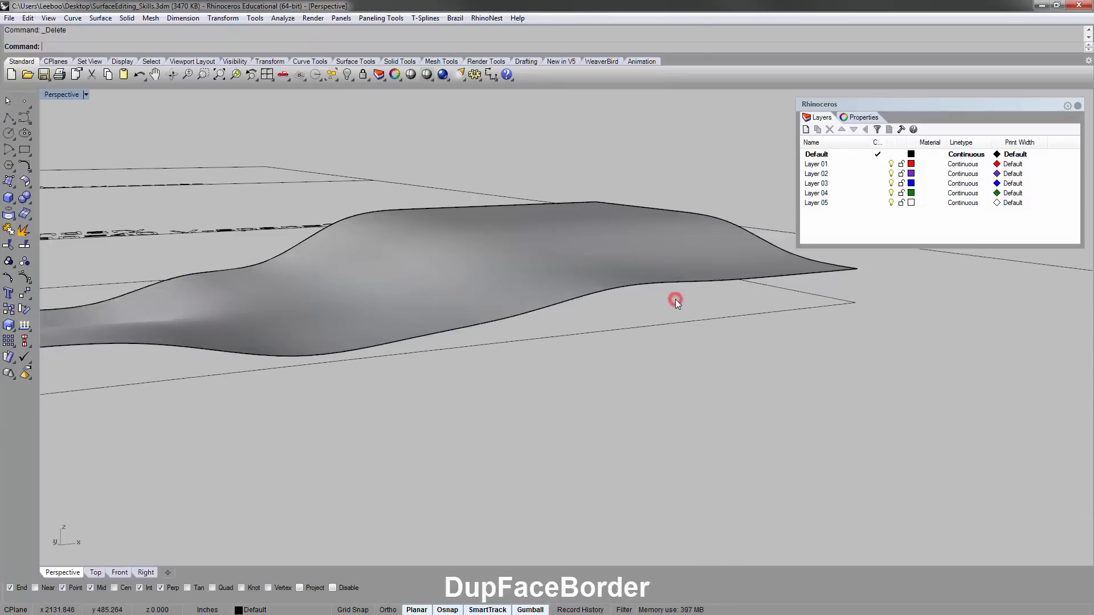
- Move the flat outline curve vertically from its corner down to the matching corner of the wavy surface, with Vertical=Yes
scroll(677, 301, down, 3)
click(675, 336)
text(zs)
key(Return)
right_drag(643, 342, 358, 289)
text(M)
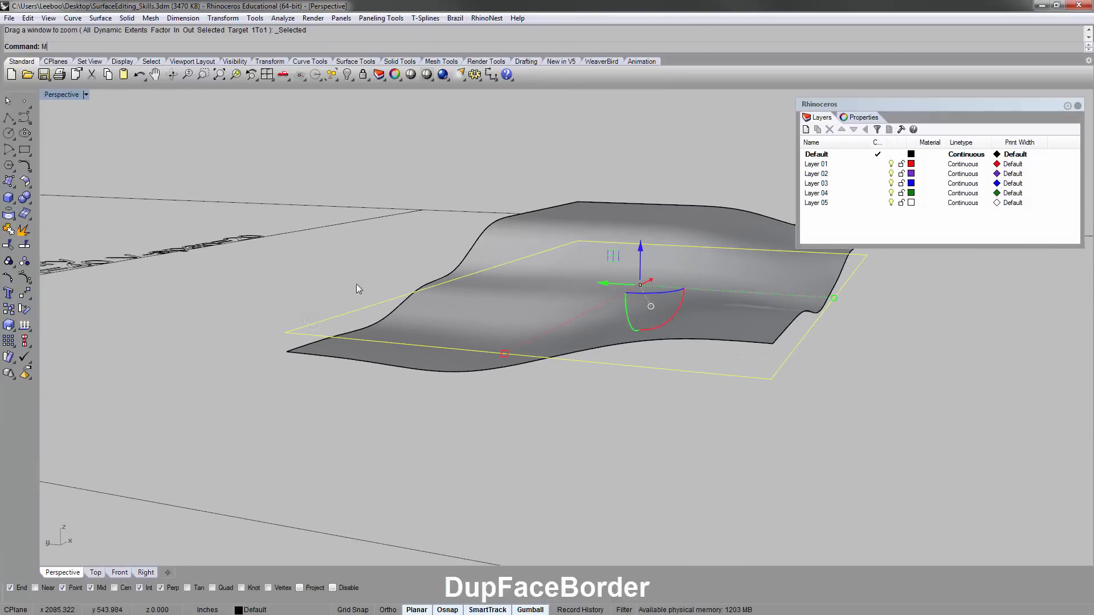
key(Return)
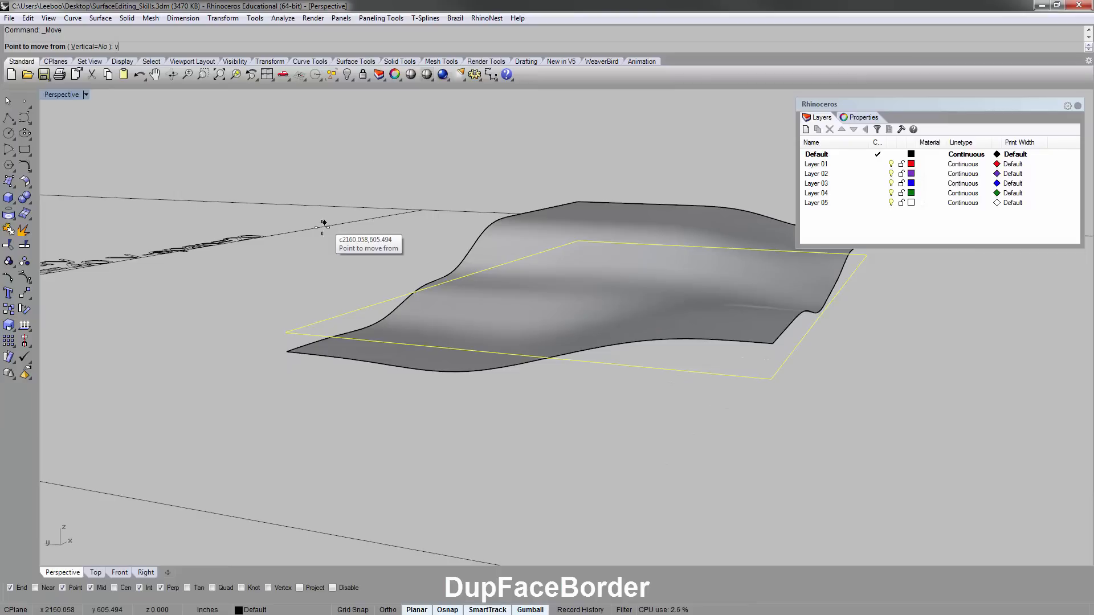
click(285, 333)
scroll(279, 353, up, 5)
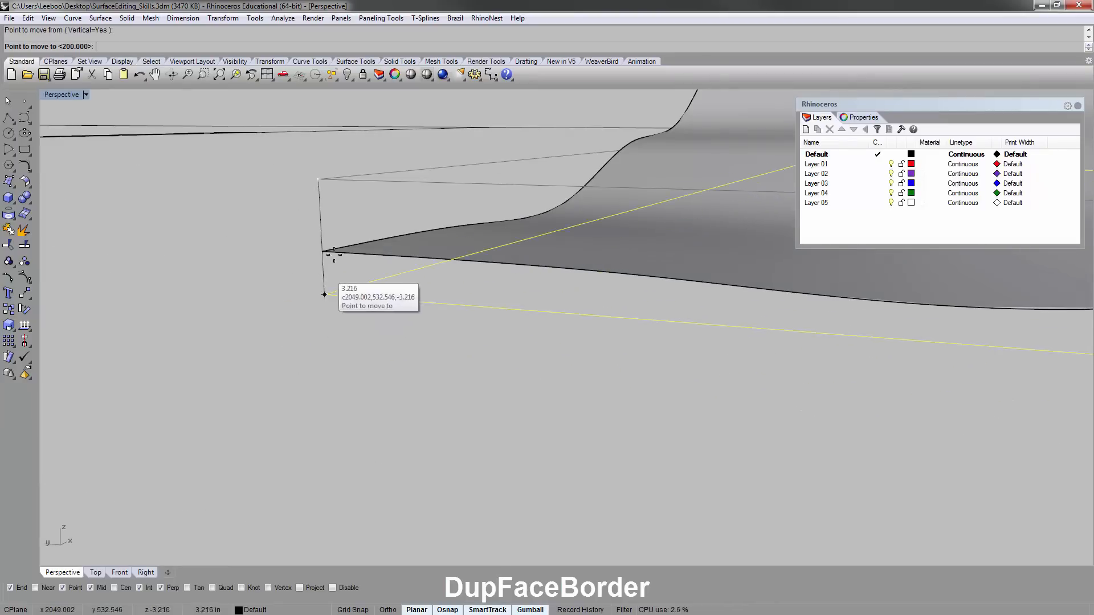
click(321, 252)
scroll(321, 251, down, 5)
right_drag(342, 267, 521, 310)
right_drag(382, 306, 315, 345)
scroll(315, 340, down, 5)
text(m)
key(Return)
text(ve from ( Vertical=No ): v)
key(Return)
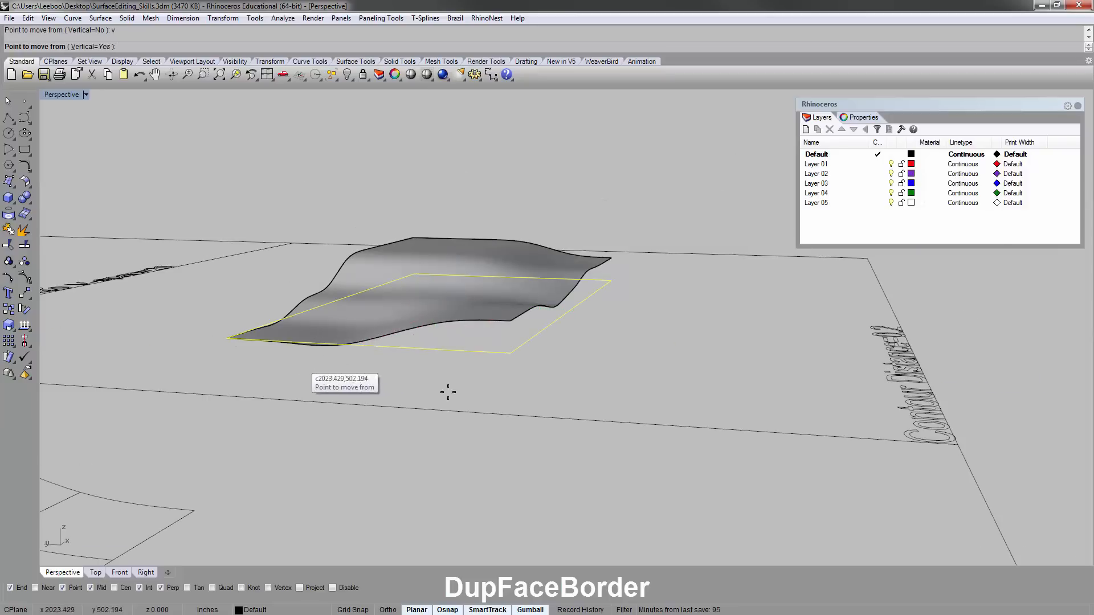
click(511, 358)
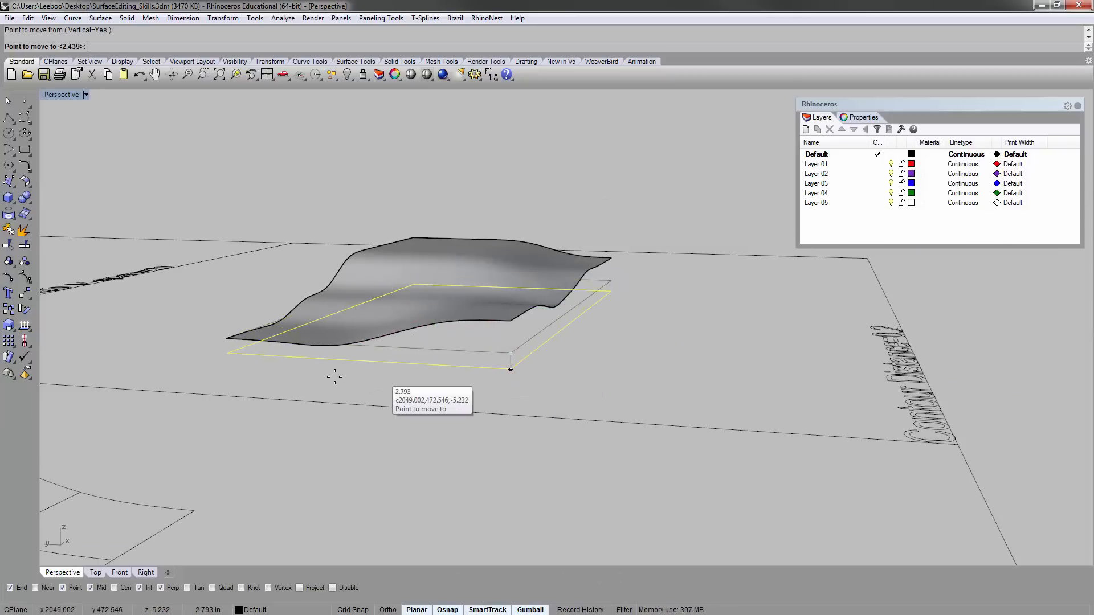
scroll(334, 376, up, 3)
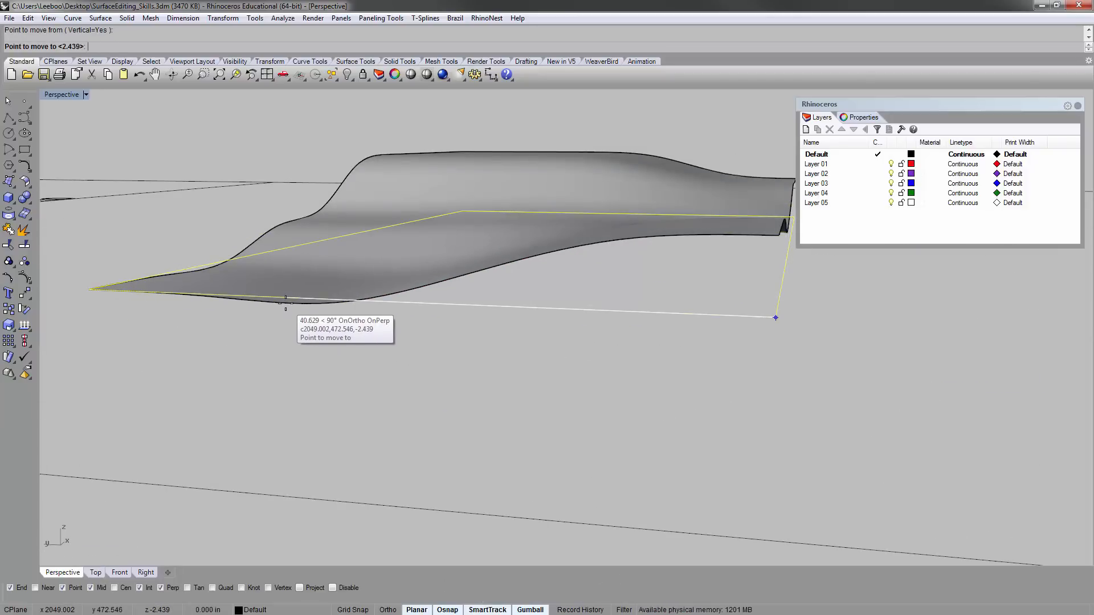
scroll(286, 302, down, 5)
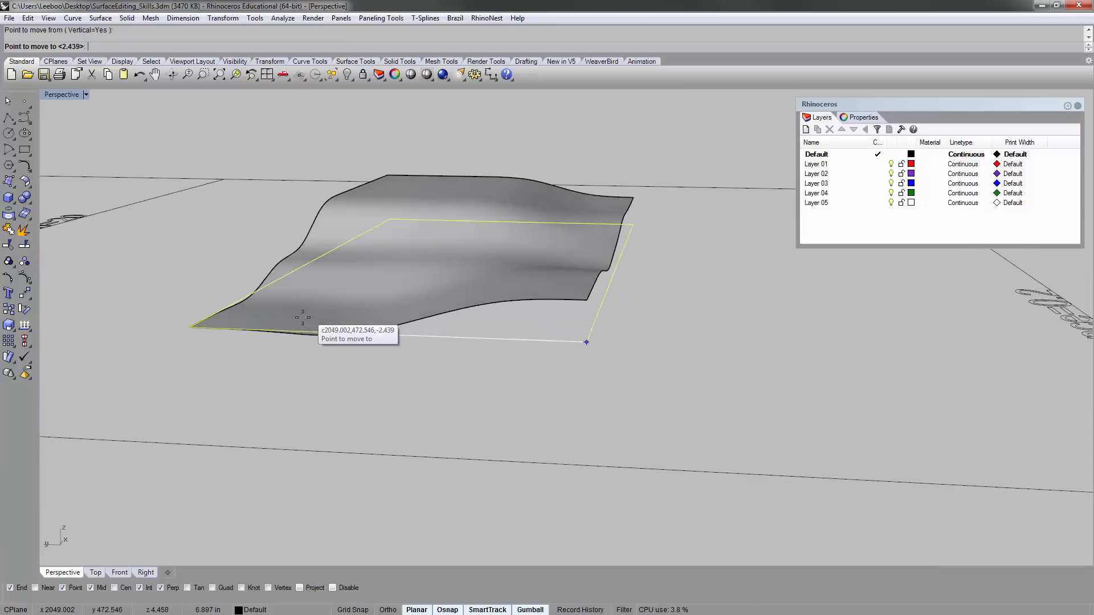
scroll(303, 317, down, 2)
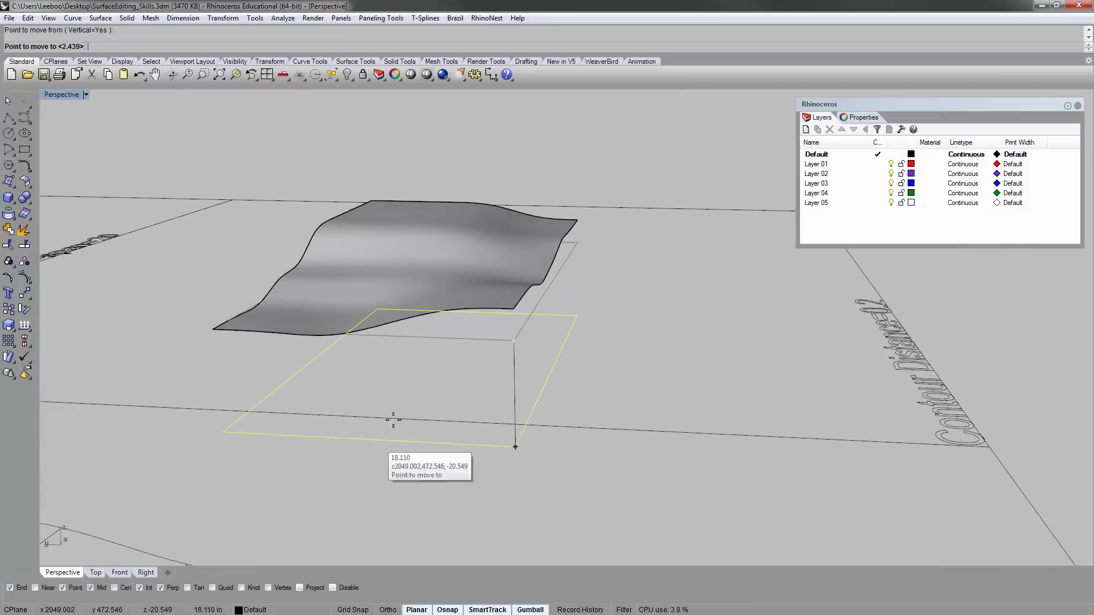
key(Escape)
key(Escape)
- Delete the flat outline curve and create a BoundingBox around the wavy surface
right_drag(593, 324, 492, 362)
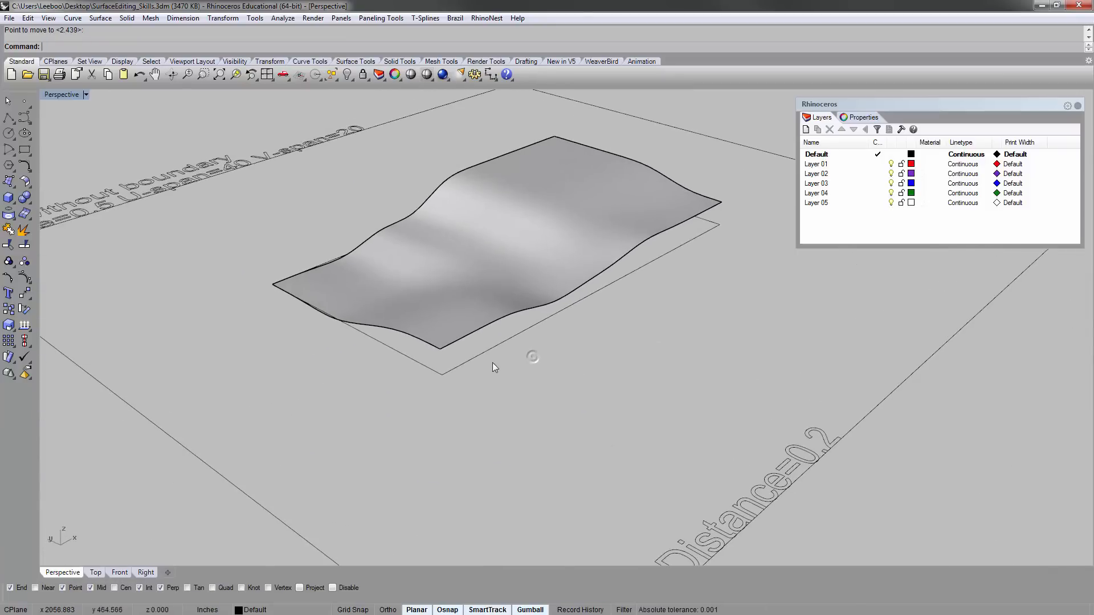
click(489, 350)
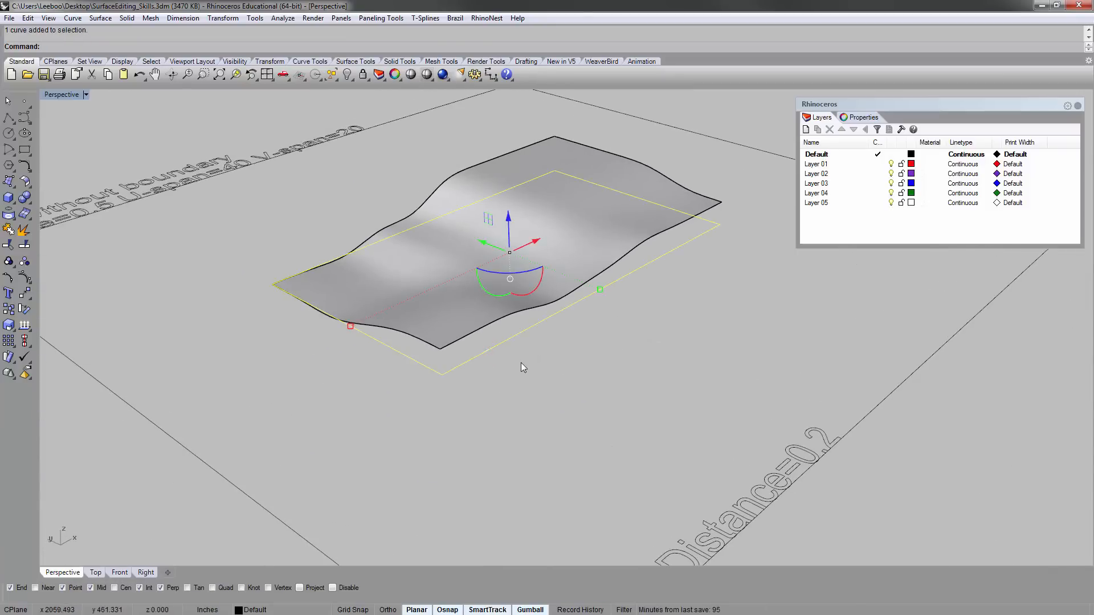
click(504, 275)
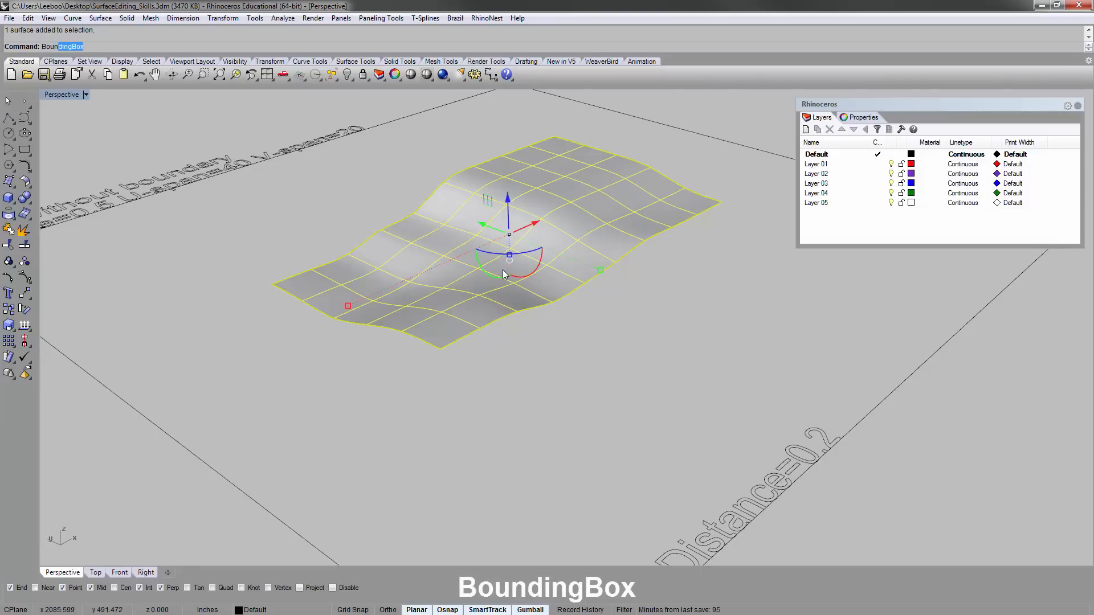
key(Return)
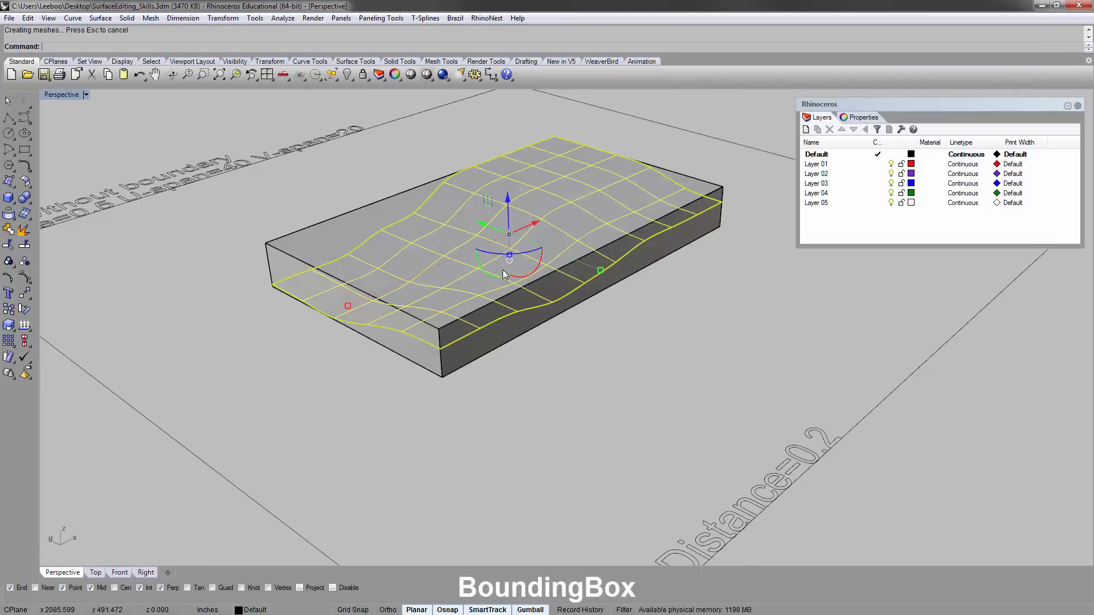
click(544, 393)
- Duplicate the borders of the bounding box's top and bottom faces with DupFaceBorder, then delete the box
mouse_move(523, 321)
right_down()
mouse_move(622, 273)
mouse_move(596, 244)
mouse_move(446, 246)
mouse_move(481, 322)
mouse_move(521, 329)
right_up()
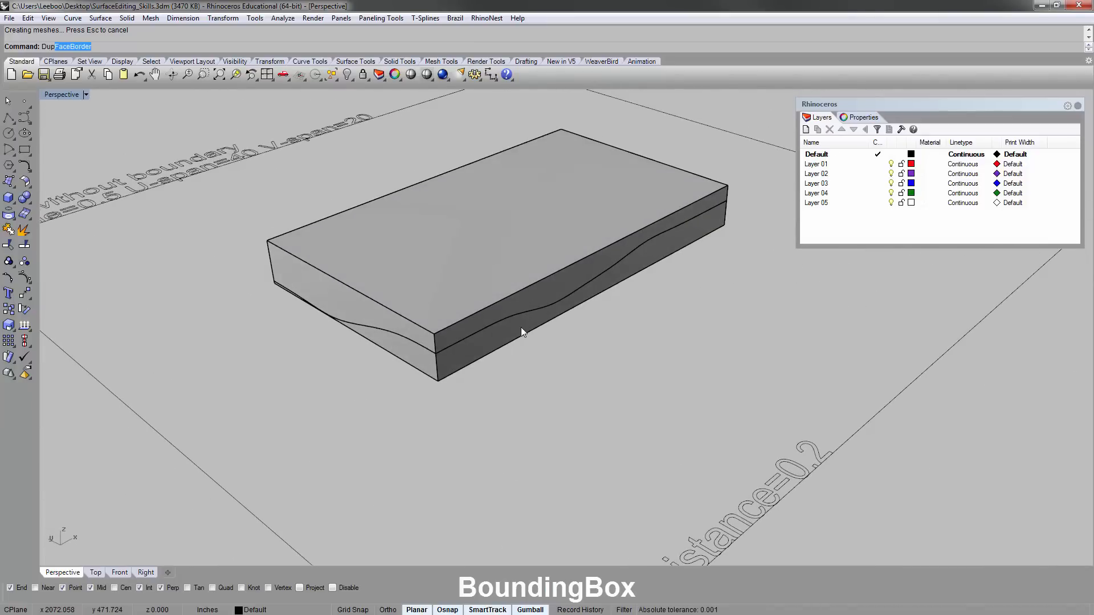
key(Return)
click(484, 211)
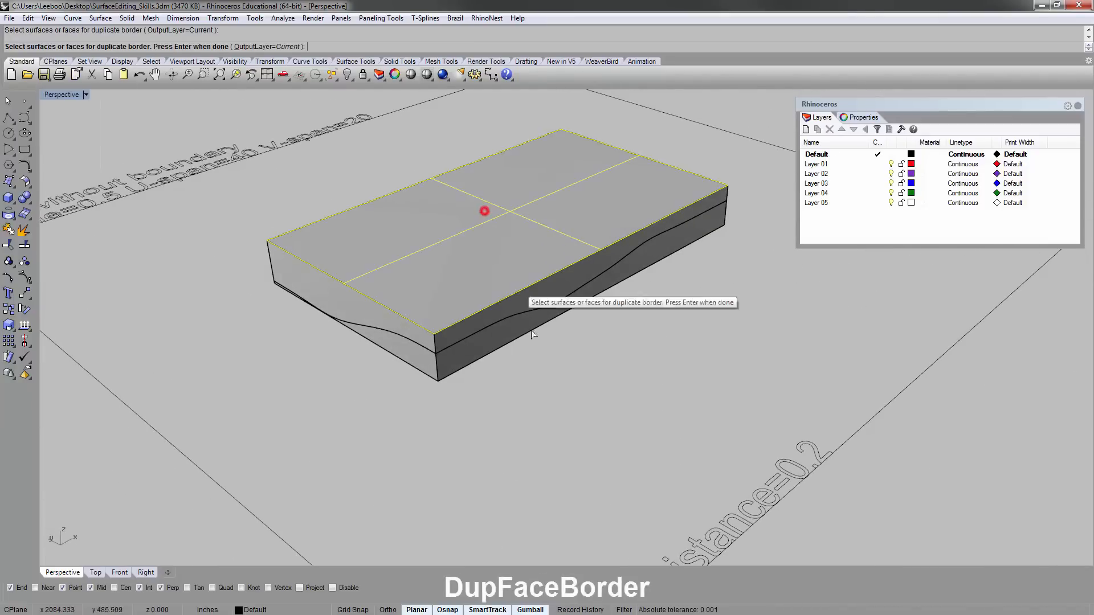
right_drag(531, 335, 551, 379)
click(479, 252)
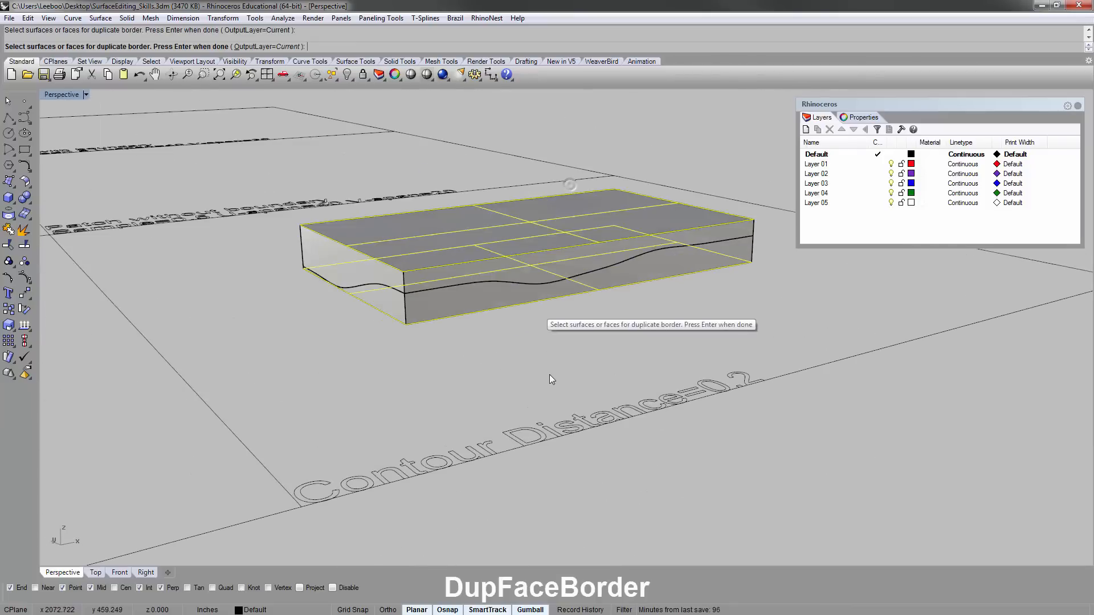
right_click(545, 374)
click(442, 296)
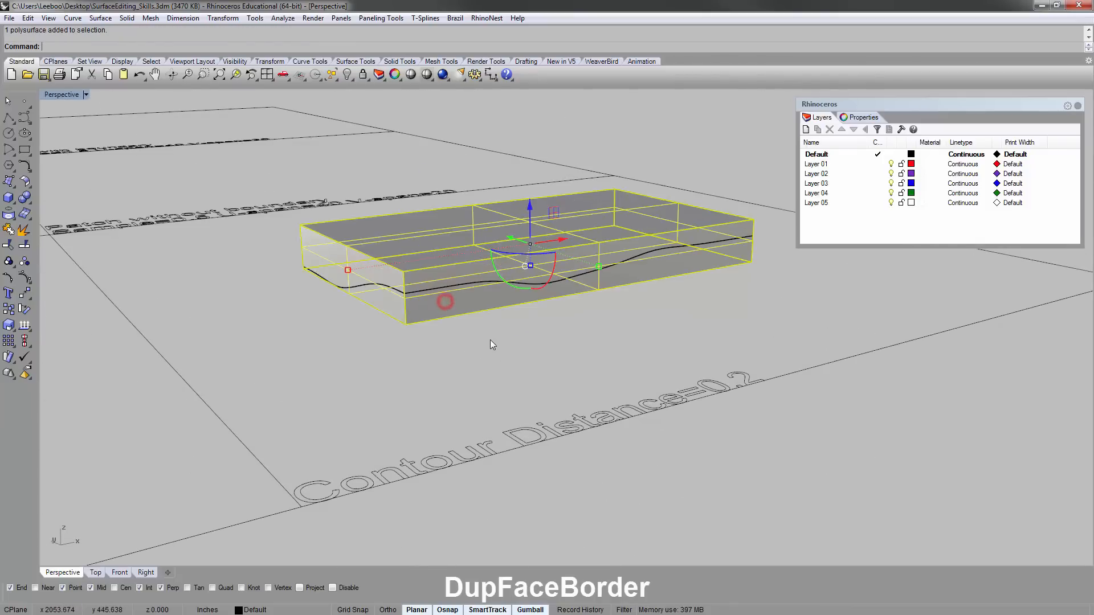
key(Delete)
- Examine how the two border rectangles sit against the highest and lowest parts of the wavy surface
mouse_move(494, 324)
right_down()
mouse_move(497, 347)
mouse_move(564, 258)
mouse_move(606, 254)
right_up()
scroll(604, 253, down, 7)
scroll(479, 238, up, 4)
right_drag(472, 232, 423, 345)
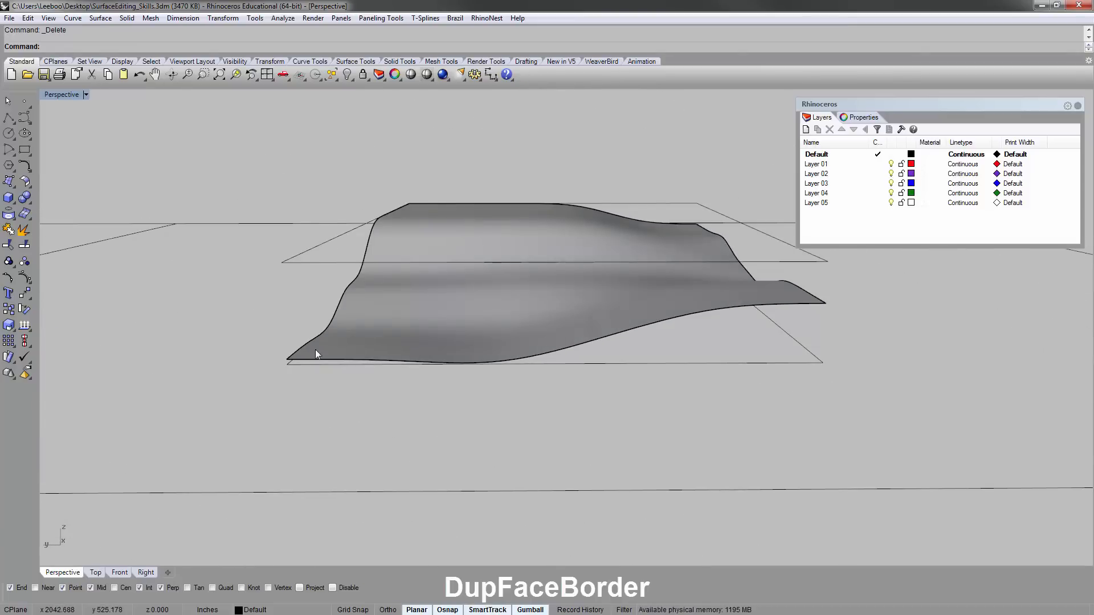
scroll(317, 354, up, 4)
scroll(615, 396, down, 7)
mouse_move(550, 243)
right_down()
mouse_move(566, 247)
mouse_move(571, 229)
mouse_move(456, 243)
mouse_move(437, 215)
mouse_move(547, 383)
right_up()
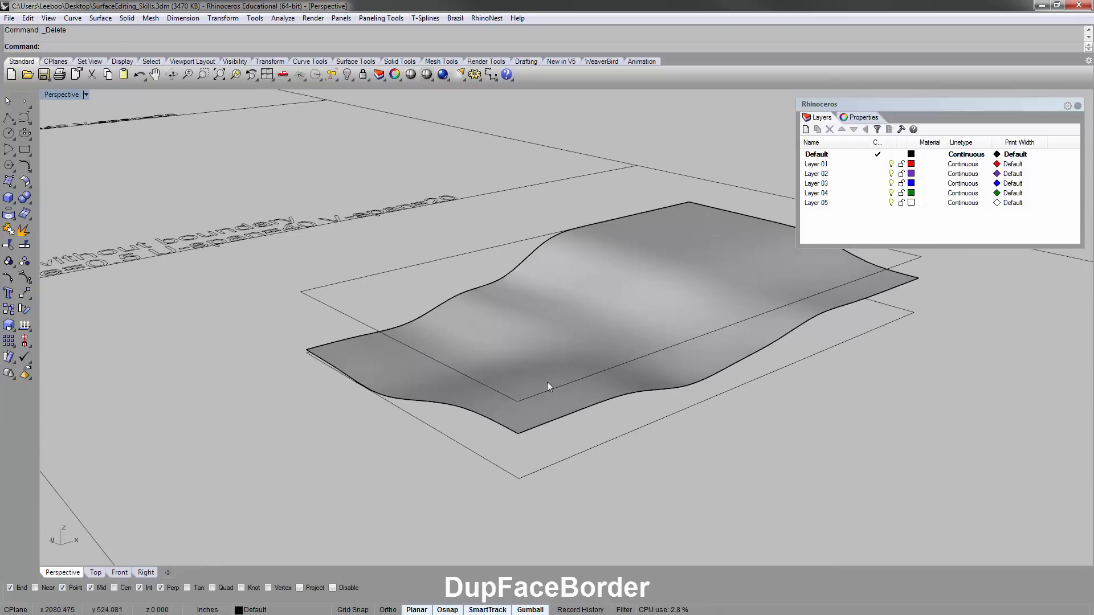
scroll(617, 342, down, 5)
right_drag(621, 341, 480, 269)
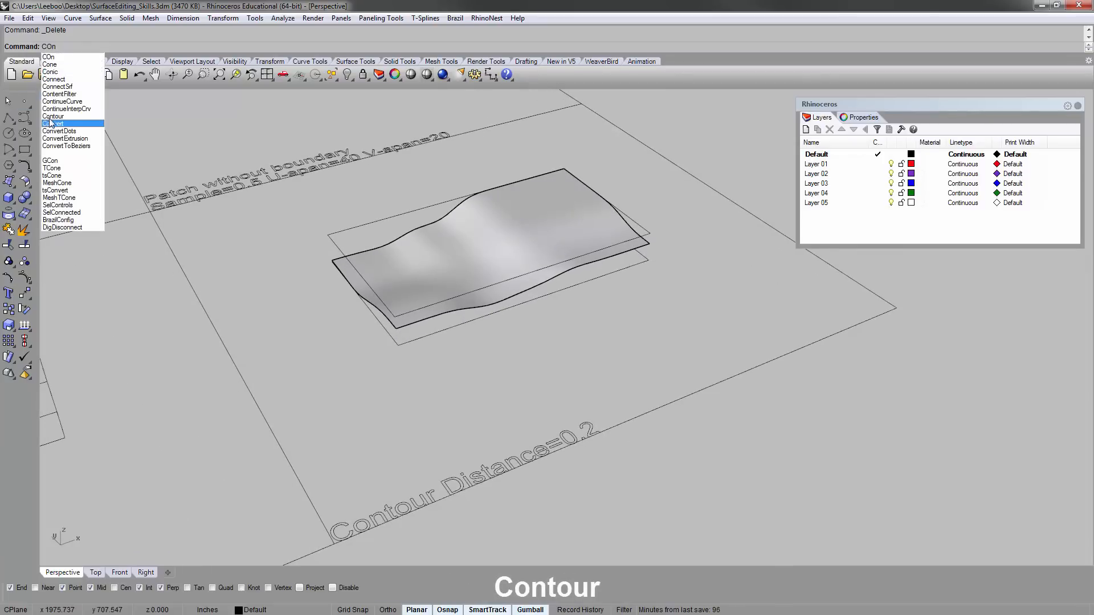
- Contour the wavy surface from the lower border rectangle's corner up to the matching upper corner, with a distance of 0.2 between contours
click(50, 116)
shift+right_drag(550, 206, 499, 269)
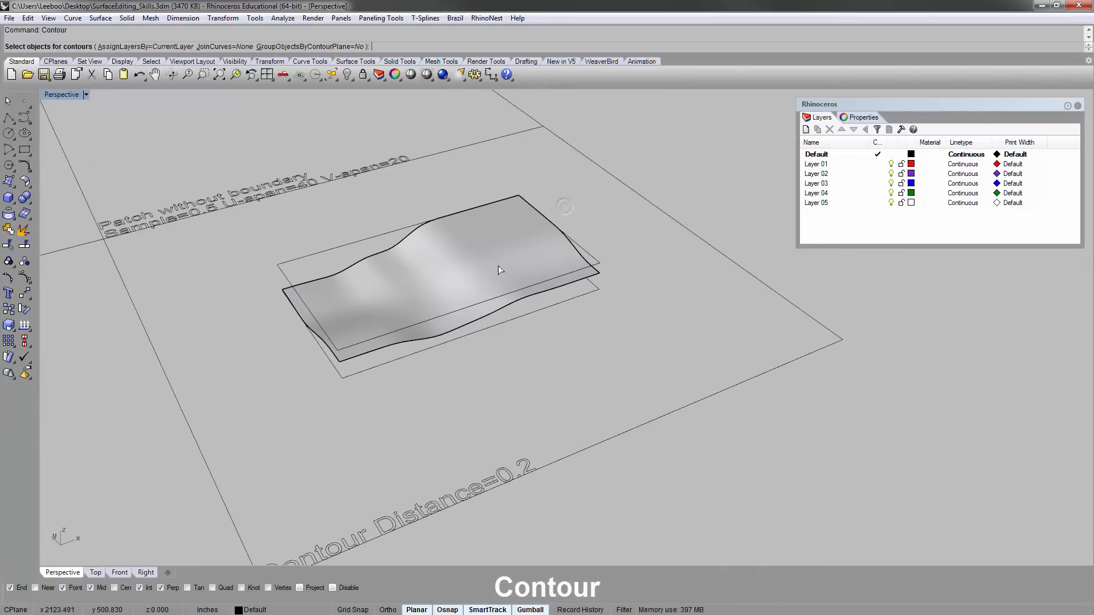
click(461, 269)
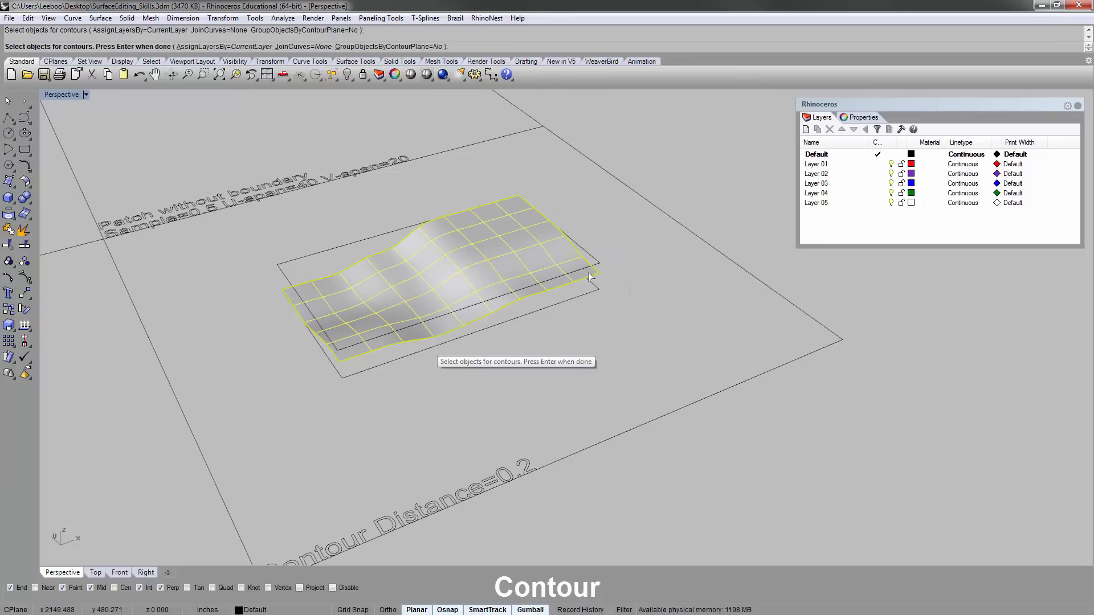
key(Return)
right_drag(274, 294, 356, 255)
scroll(279, 348, up, 6)
scroll(278, 340, down, 6)
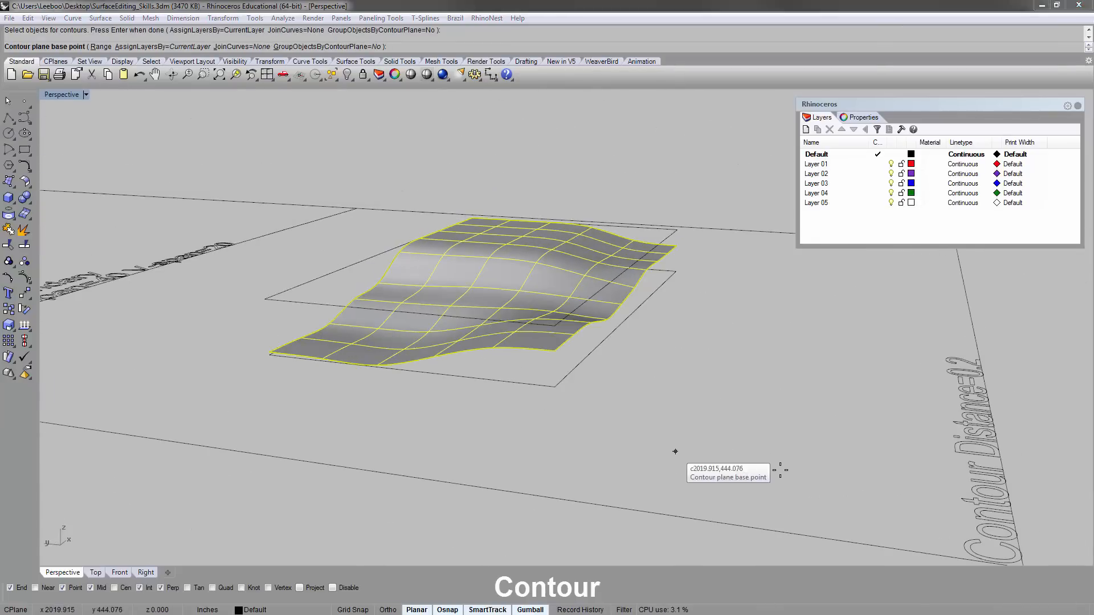
right_drag(741, 466, 783, 436)
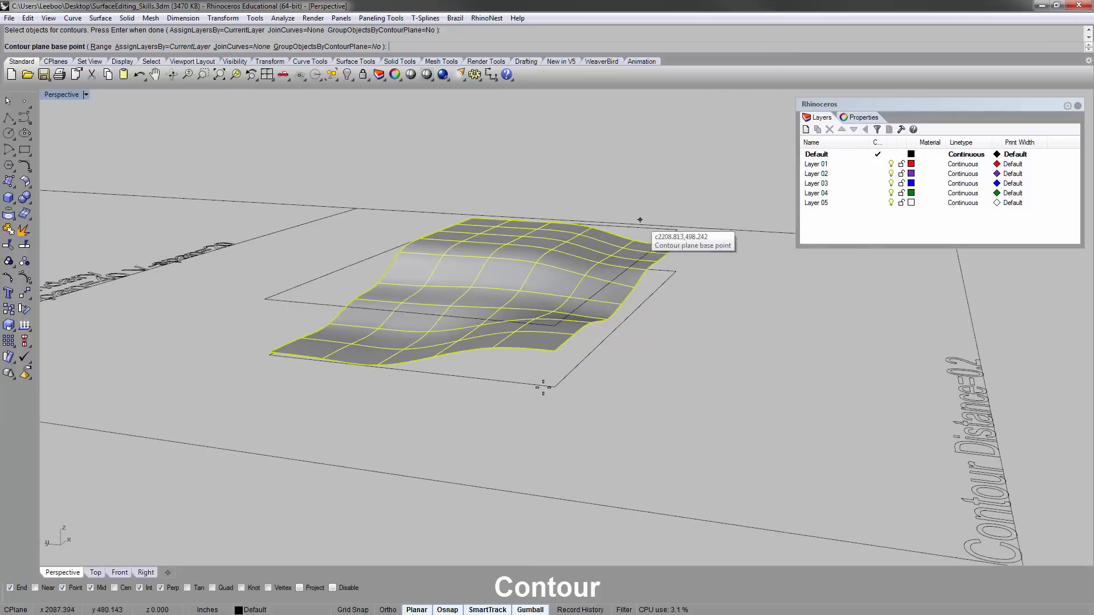
right_drag(541, 383, 672, 386)
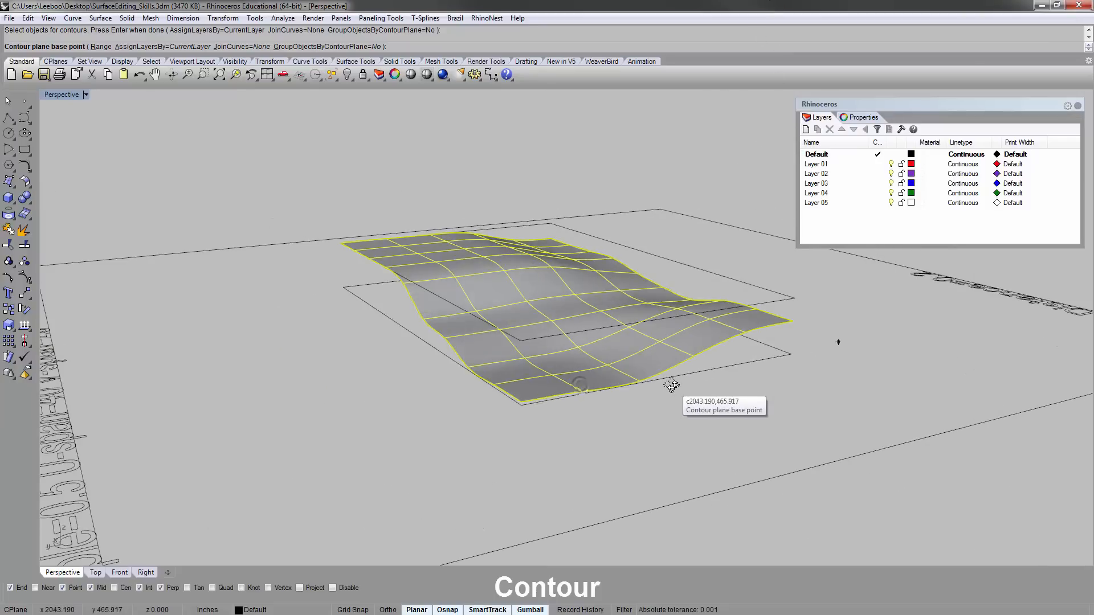
click(790, 353)
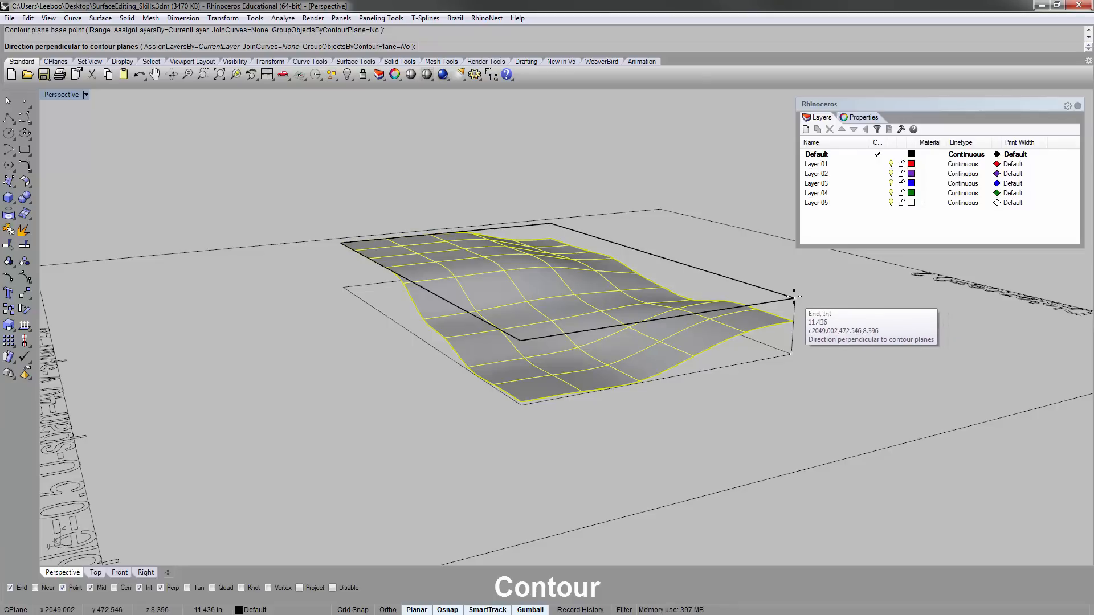
click(794, 296)
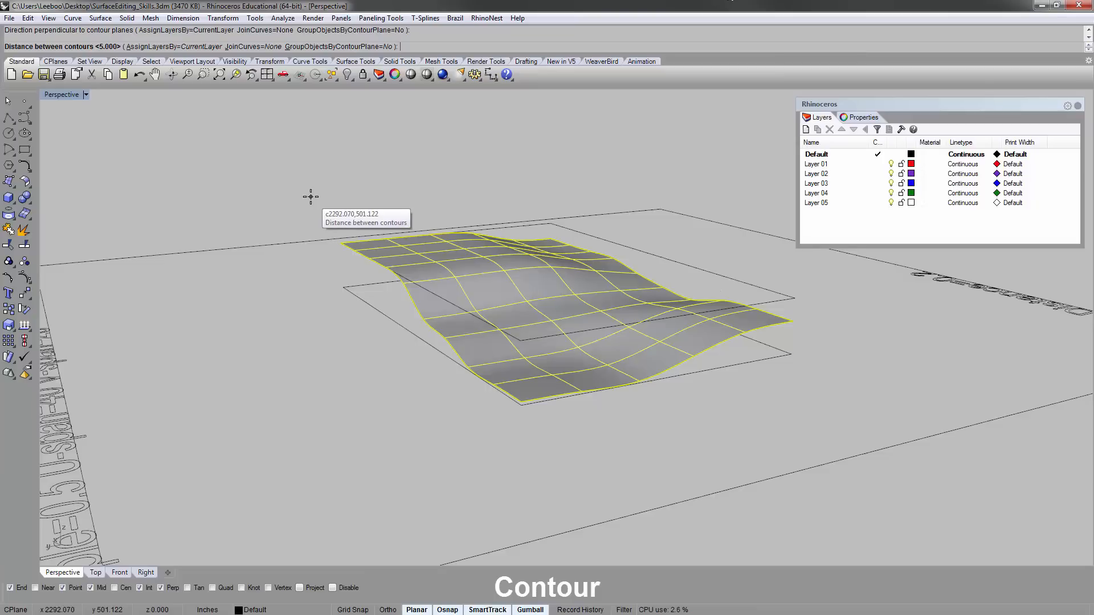
key(Return)
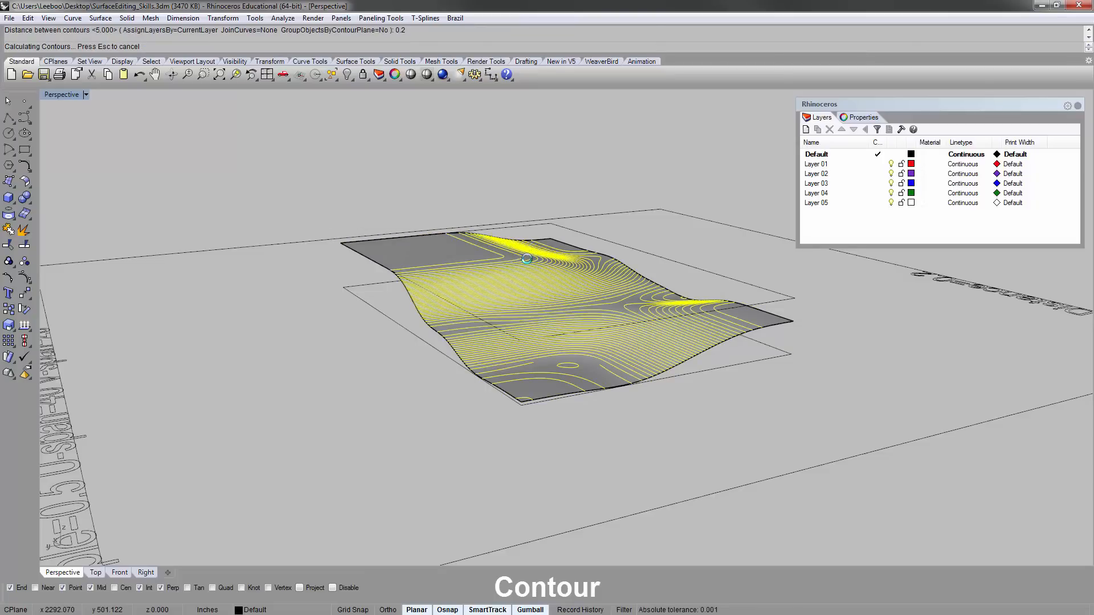
- Examine the contour curves on the wavy surface from several angles
right_drag(661, 224, 491, 333)
click(651, 428)
right_drag(589, 346, 545, 281)
click(545, 282)
text(zs)
key(Return)
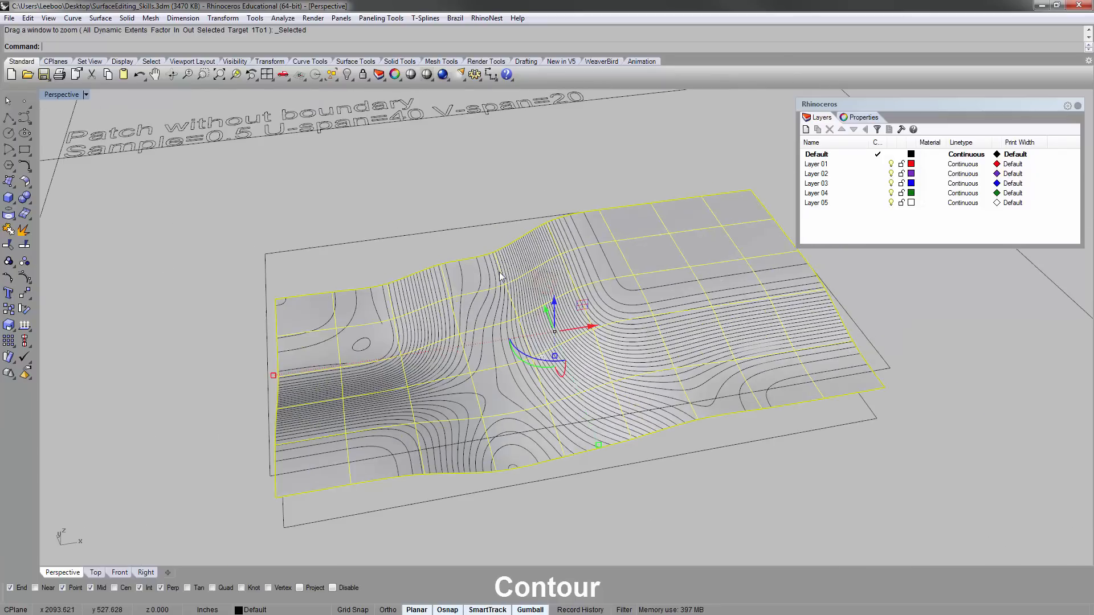
right_drag(507, 230, 485, 276)
scroll(485, 277, down, 6)
shift+right_drag(713, 342, 611, 344)
scroll(437, 356, down, 2)
click(453, 402)
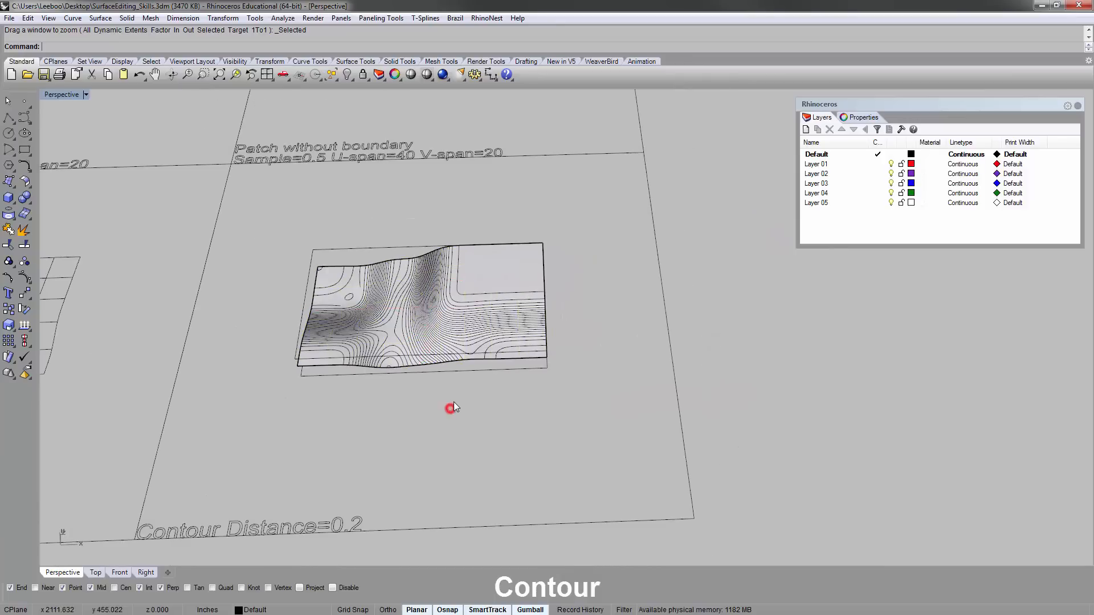
- Copy the wavy surface and both border rectangles, without the contours, about 205 inches along X to the empty area beside the example
scroll(445, 381, up, 7)
click(517, 171)
scroll(476, 223, down, 7)
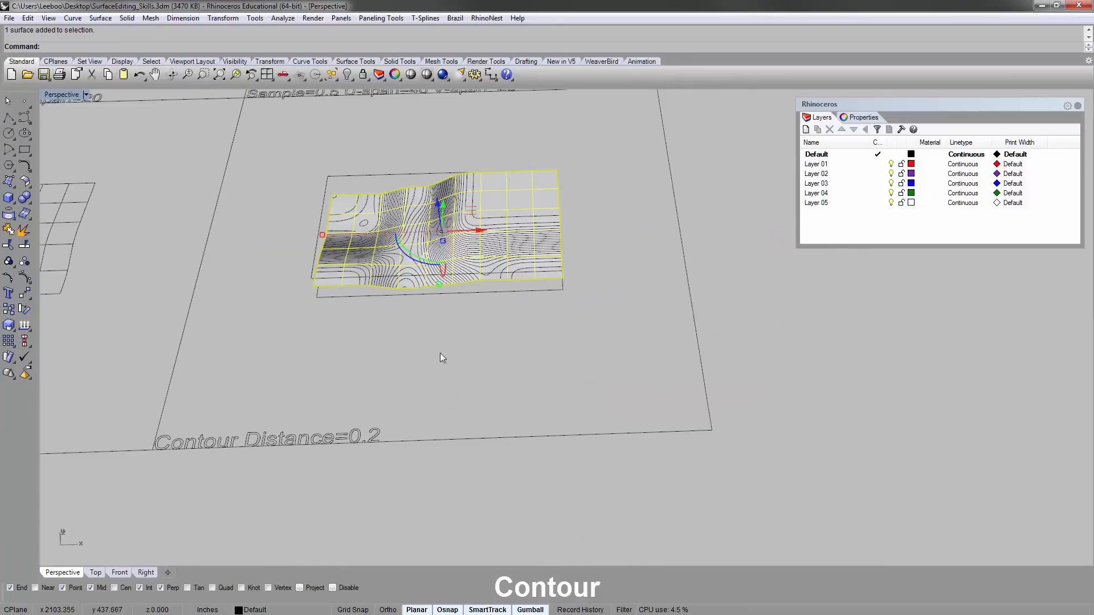
scroll(443, 297, up, 4)
right_drag(341, 257, 308, 215)
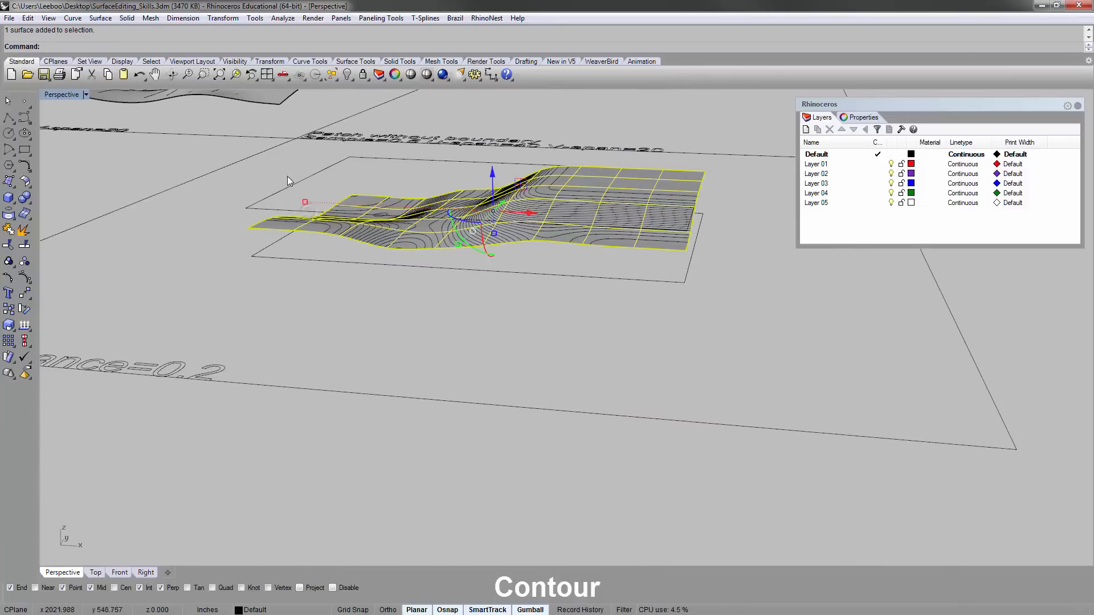
shift+click(289, 254)
right_drag(288, 260, 306, 326)
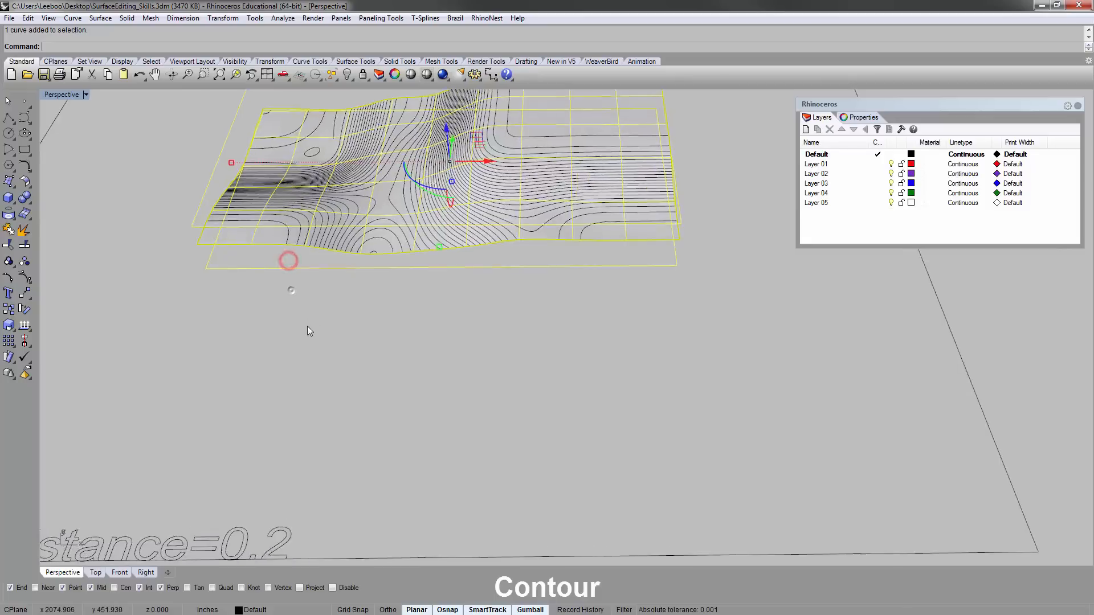
scroll(303, 327, down, 6)
text(copy)
key(Return)
scroll(299, 327, down, 3)
click(293, 324)
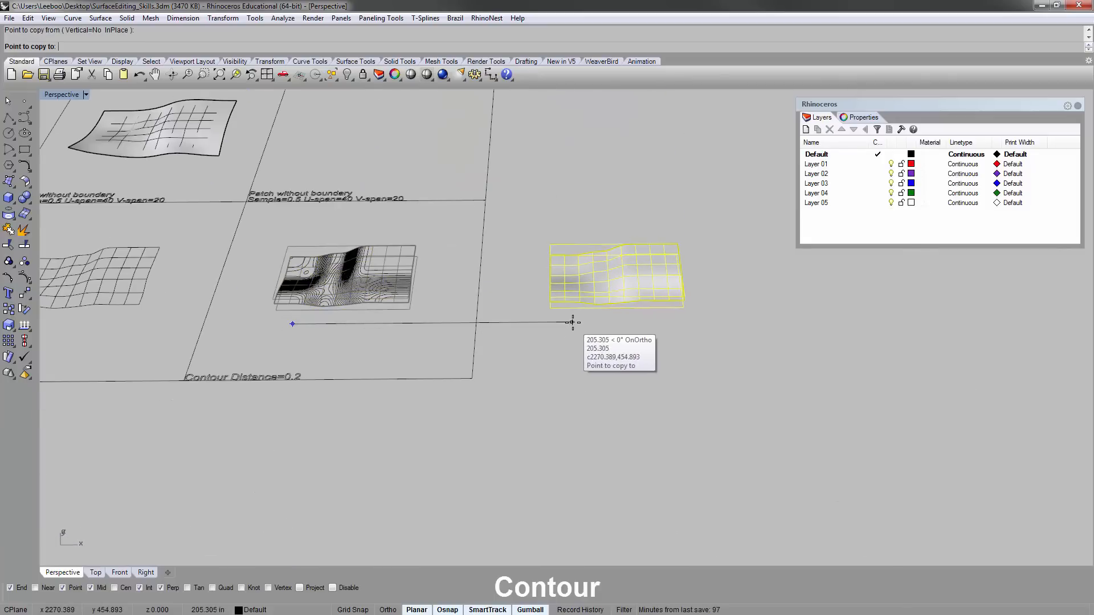
click(572, 320)
key(Escape)
- Extrude the copied lower rectangle upward past the wavy surface as open walls, with Solid=No
scroll(549, 258, up, 5)
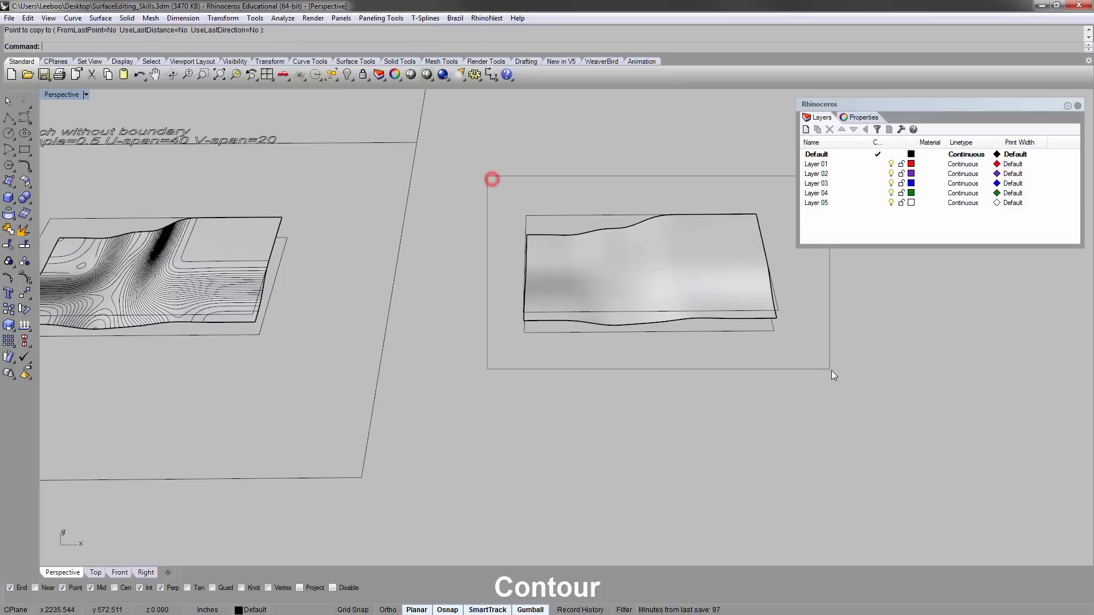
drag(831, 370, 832, 371)
text(zs)
key(Return)
right_drag(595, 314, 576, 245)
click(531, 163)
mouse_move(421, 323)
right_down()
mouse_move(433, 303)
mouse_move(432, 325)
right_up()
scroll(433, 304, down, 5)
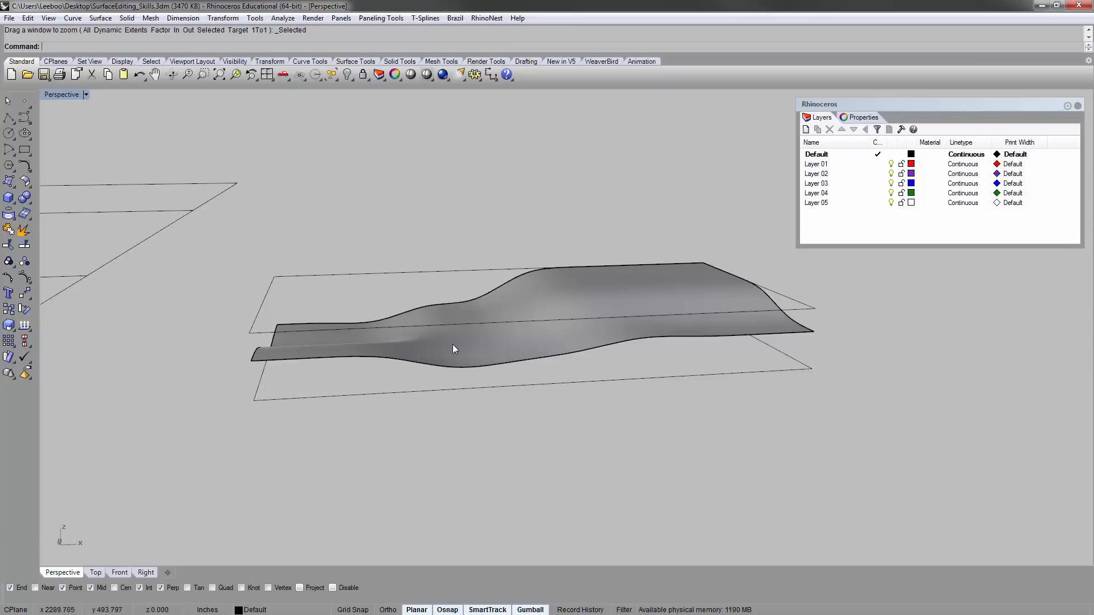
click(383, 392)
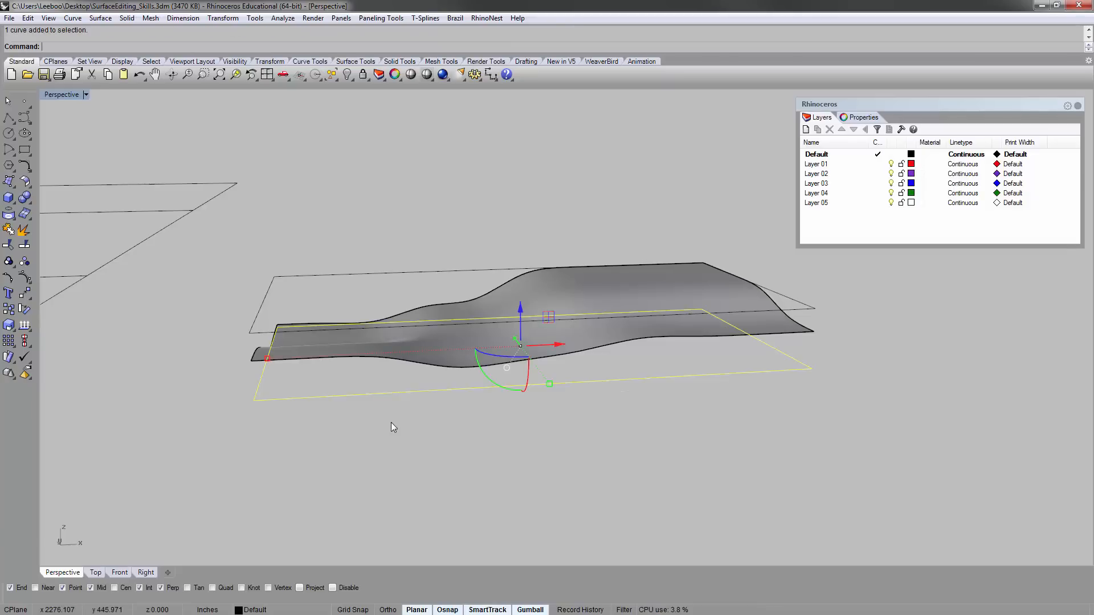
text(e)
key(Return)
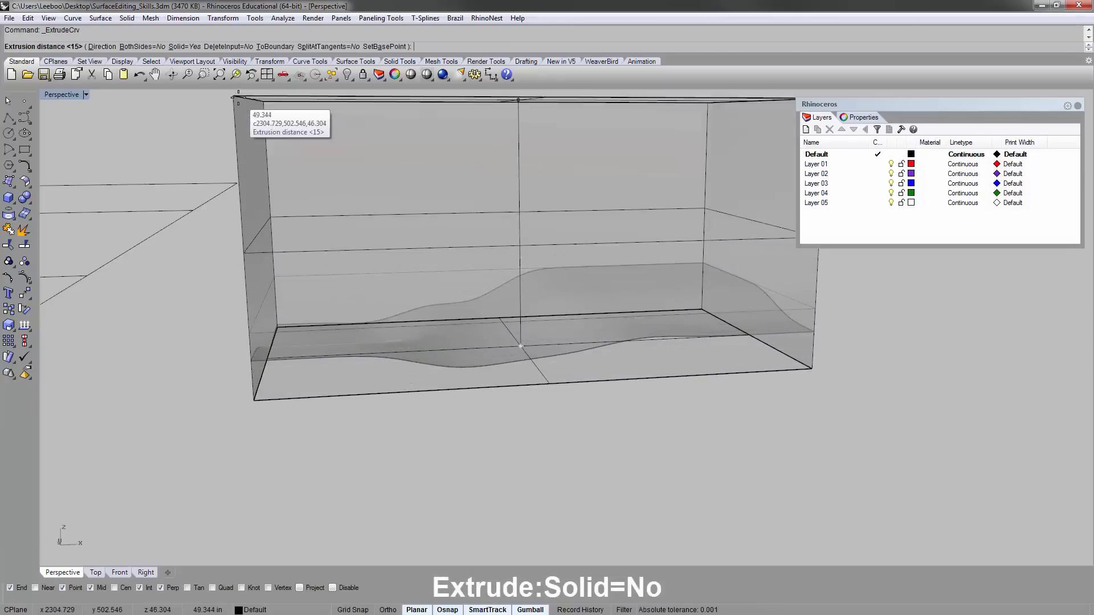
click(183, 46)
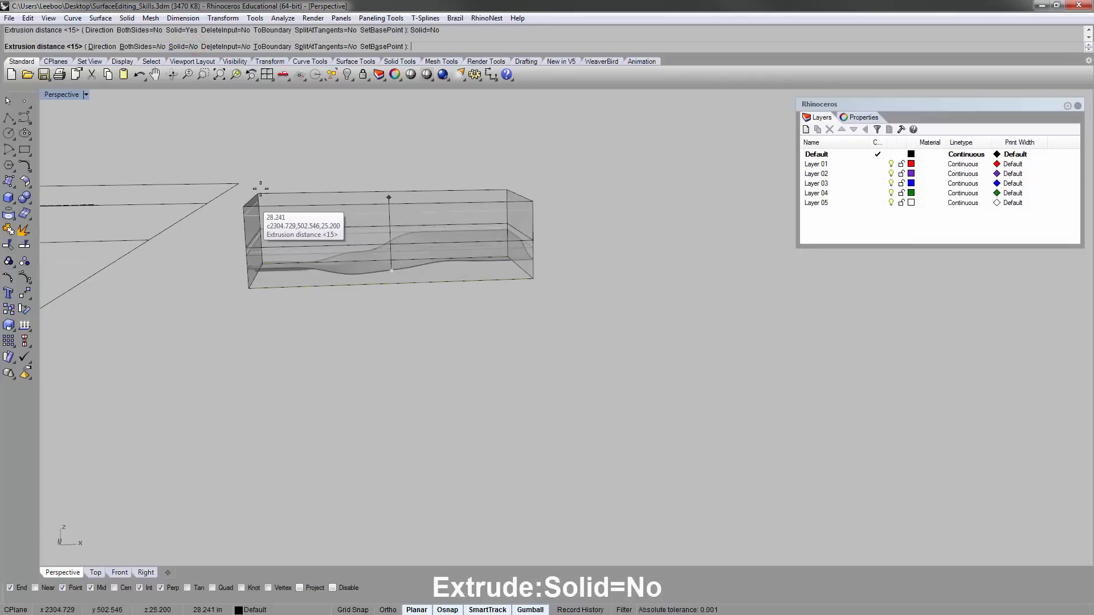
click(300, 147)
- Trim away the part of the extruded walls above the wavy surface, using the surface as the cutting object
mouse_move(305, 159)
right_down()
mouse_move(311, 307)
mouse_move(352, 177)
mouse_move(288, 557)
mouse_move(308, 215)
mouse_move(371, 216)
right_up()
scroll(338, 228, up, 6)
click(532, 268)
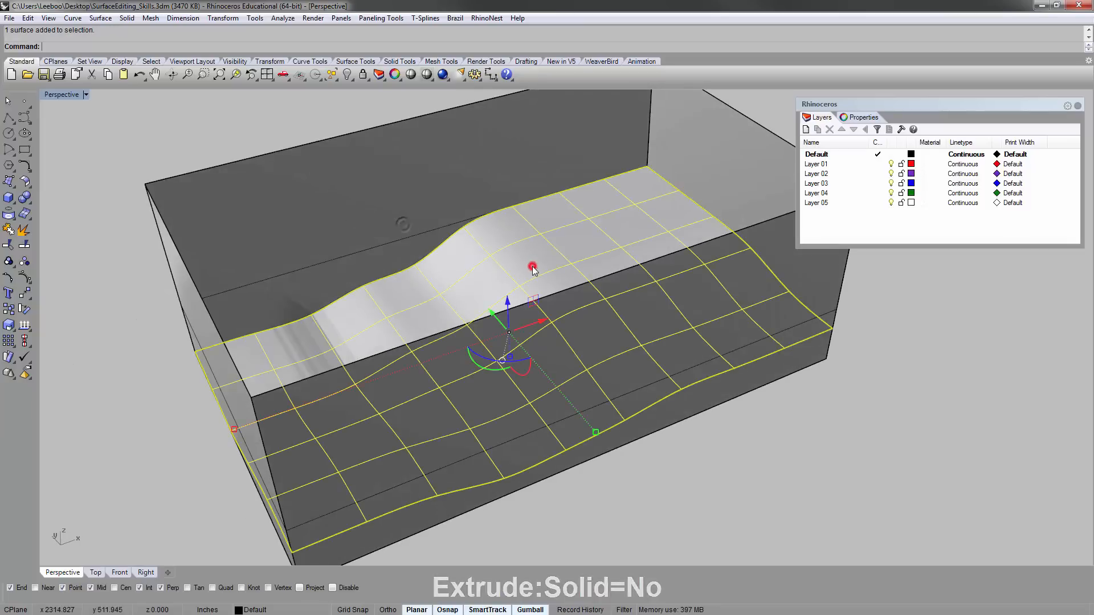
text(t)
key(Return)
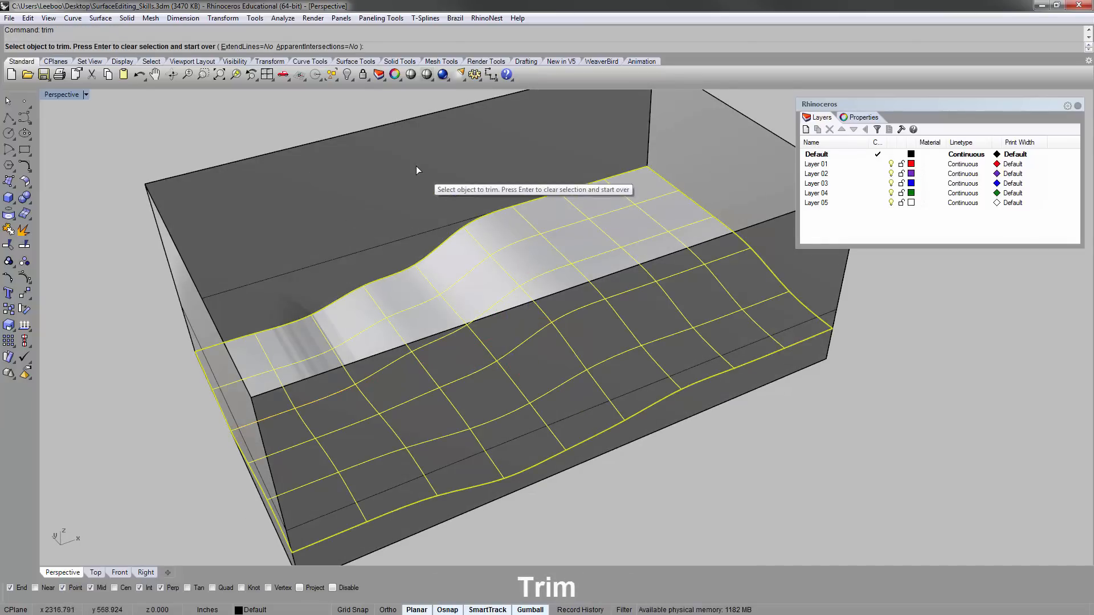
click(416, 166)
scroll(351, 237, down, 6)
right_drag(351, 249, 381, 212)
right_click(390, 179)
- Join the wavy surface to the trimmed walls and cap the open bottom to make a closed solid
right_drag(360, 312, 378, 272)
scroll(303, 294, up, 7)
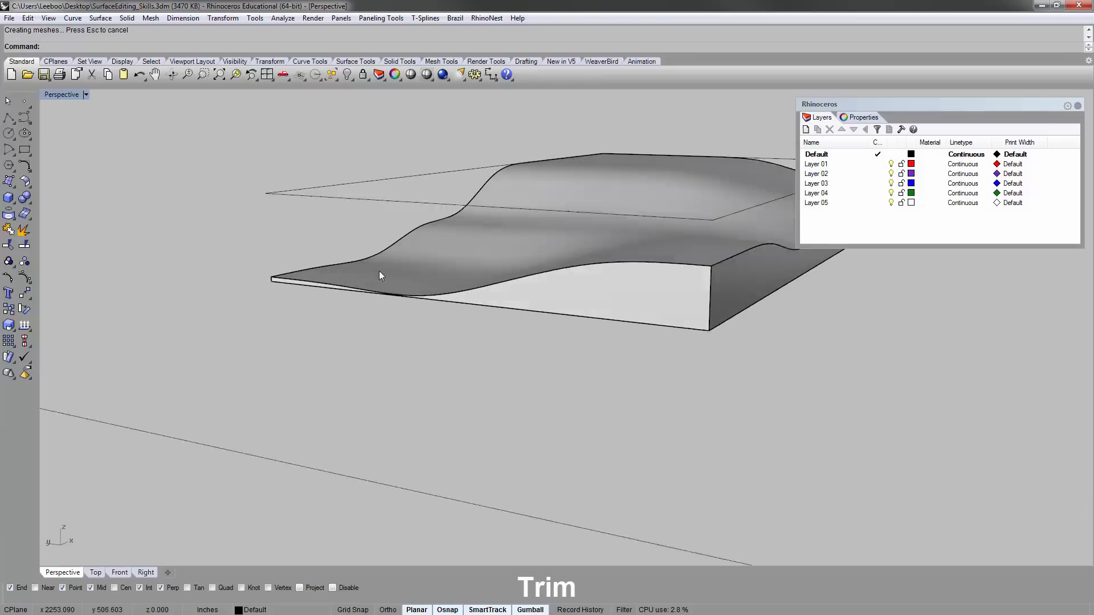
click(592, 297)
right_drag(610, 347, 539, 375)
click(538, 378)
scroll(400, 256, up, 6)
click(542, 214)
shift+click(474, 288)
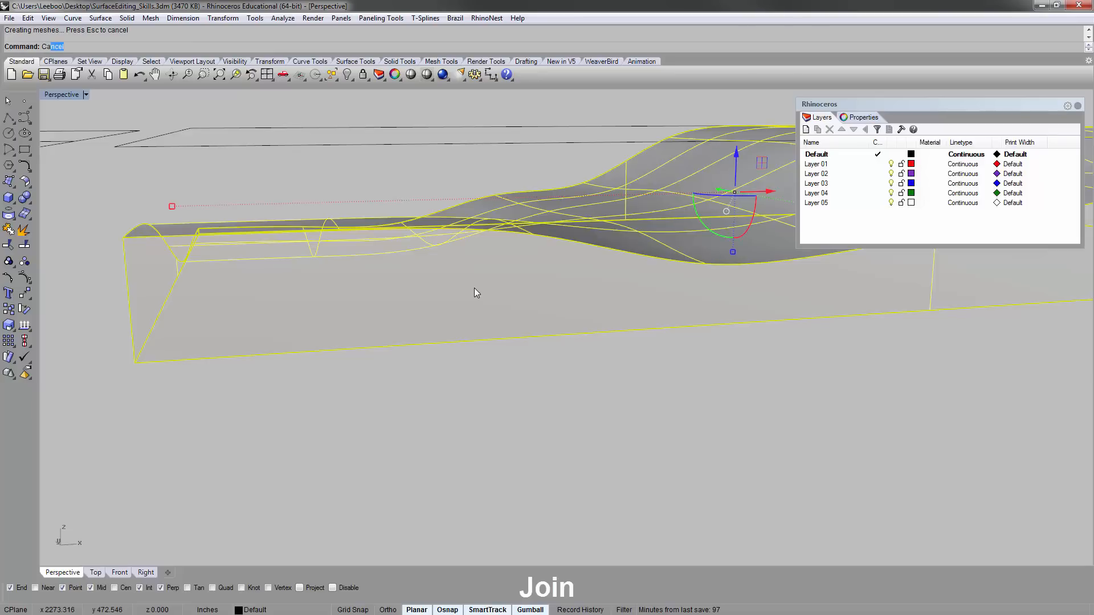
text(Cap)
key(Return)
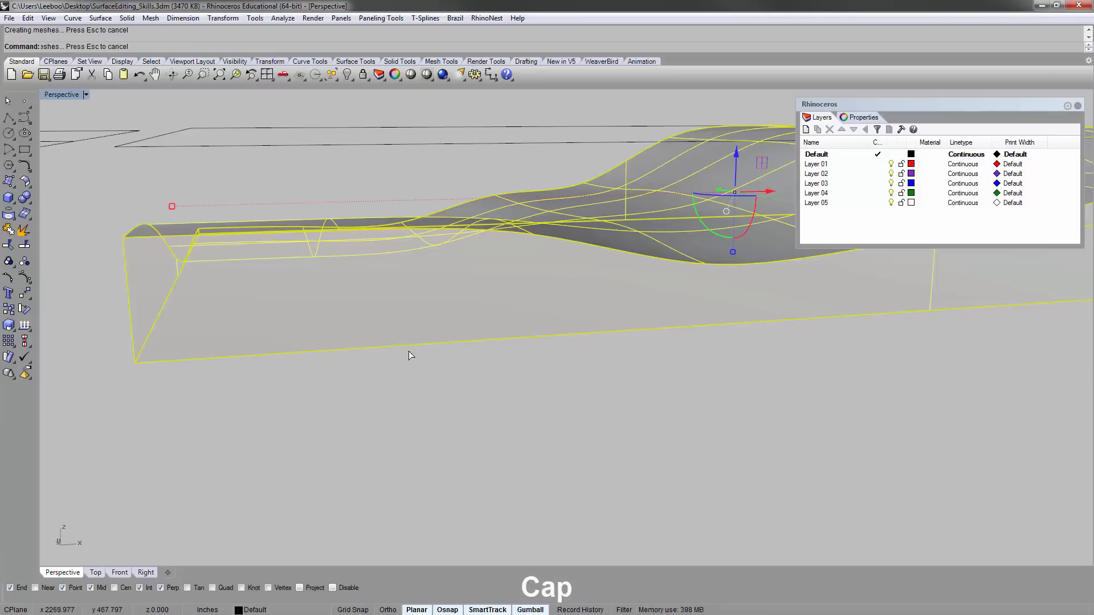
- Examine the capped solid from below and from the side
right_drag(540, 363, 539, 294)
click(500, 218)
text(zs)
key(Return)
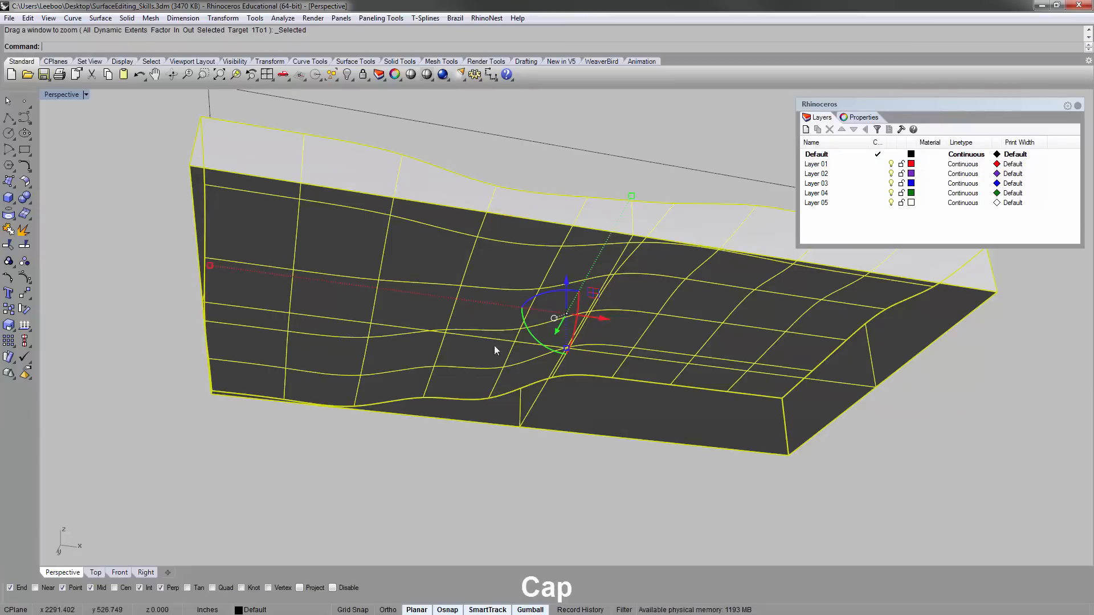
right_drag(509, 331, 497, 405)
click(476, 168)
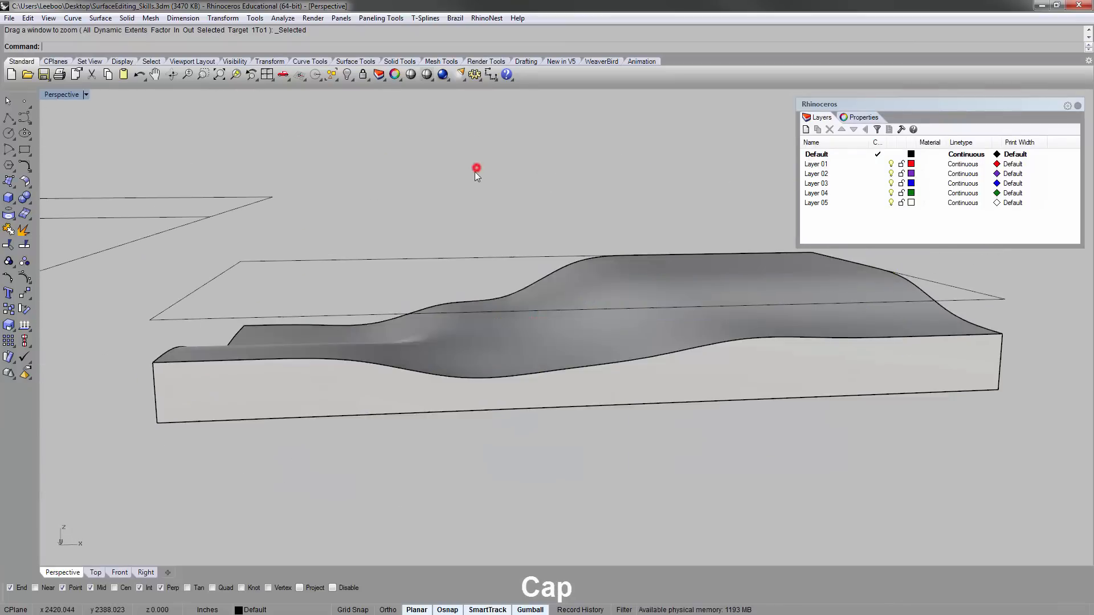
scroll(474, 172, down, 5)
right_drag(451, 210, 527, 257)
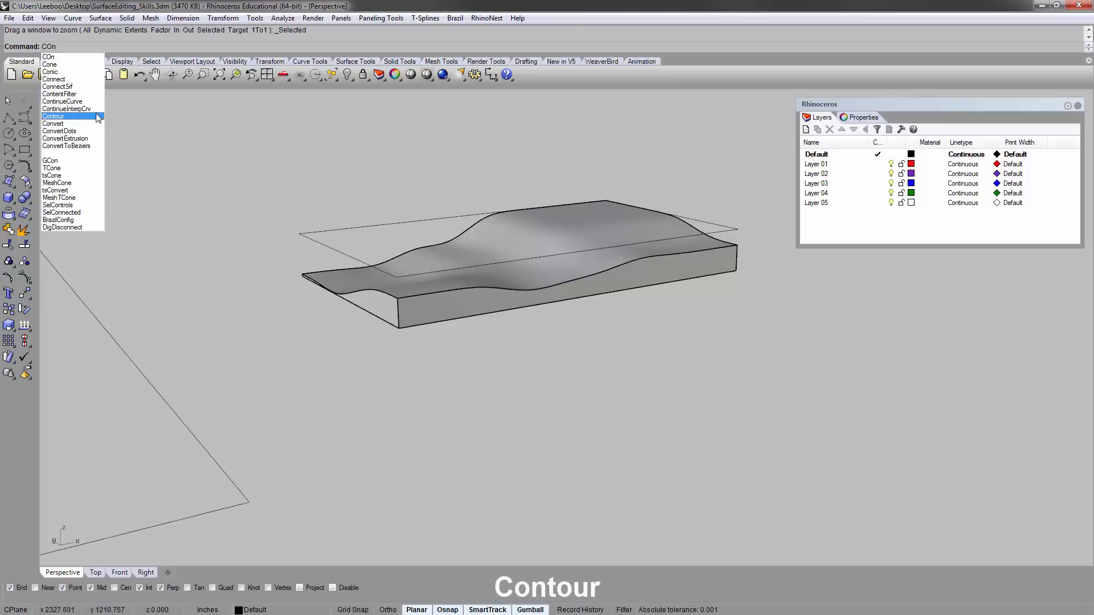
- Contour the capped solid from its bottom corner up to the upper rectangle's matching corner, with a distance of 0.2 between contours
click(97, 116)
click(496, 231)
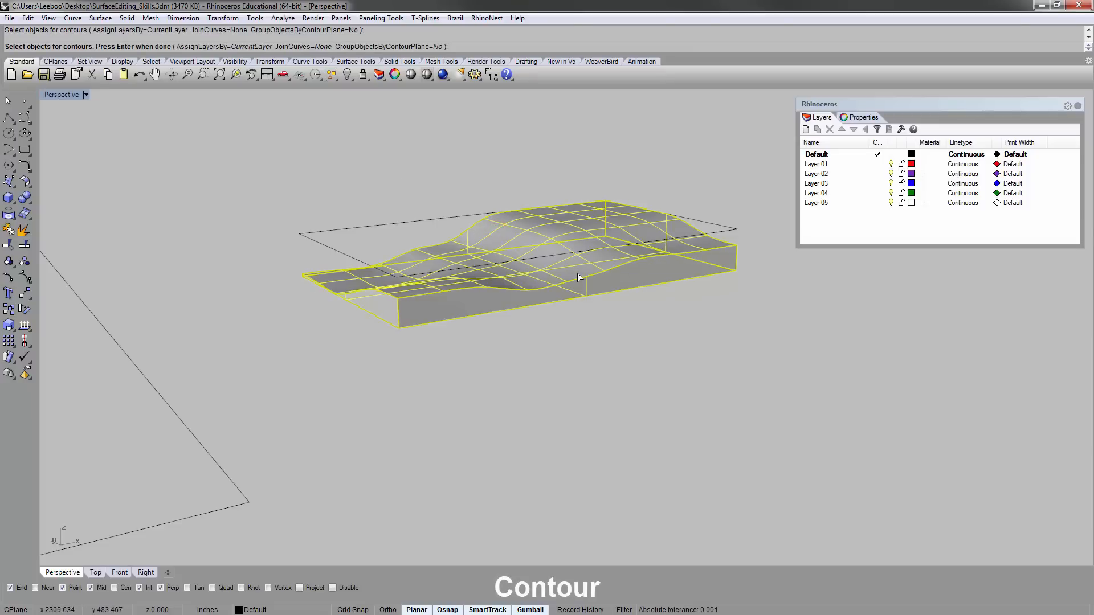
key(Return)
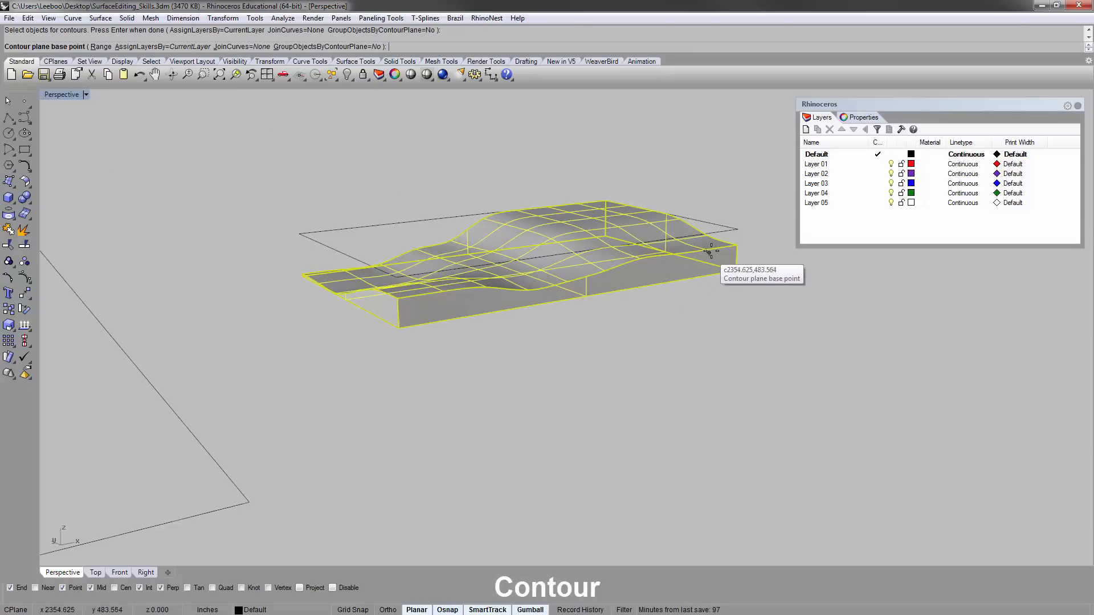
scroll(716, 252, up, 5)
click(746, 280)
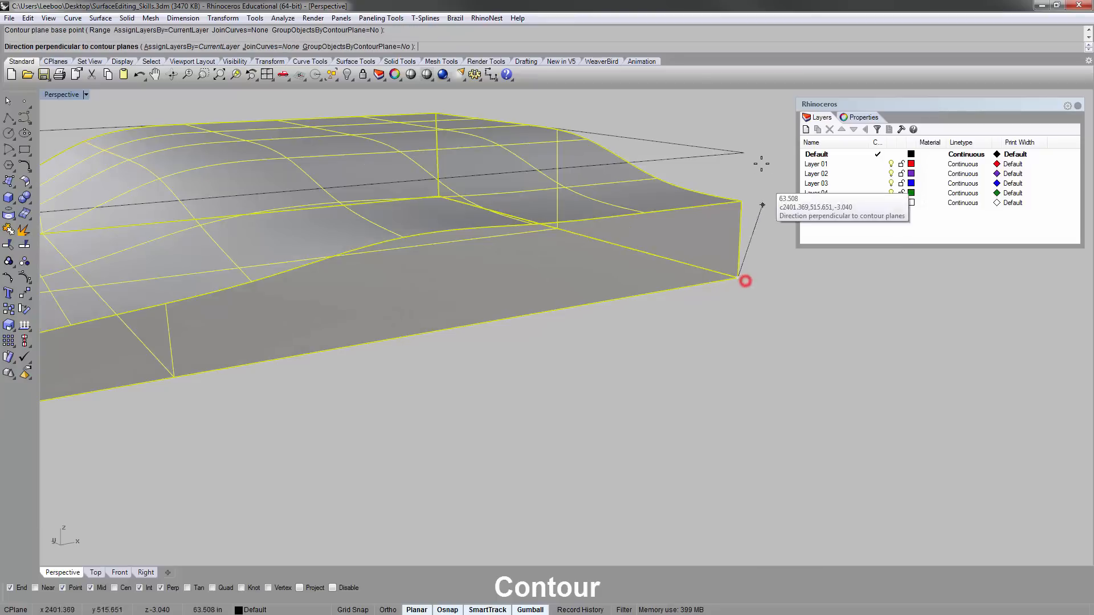
click(748, 153)
scroll(709, 181, down, 3)
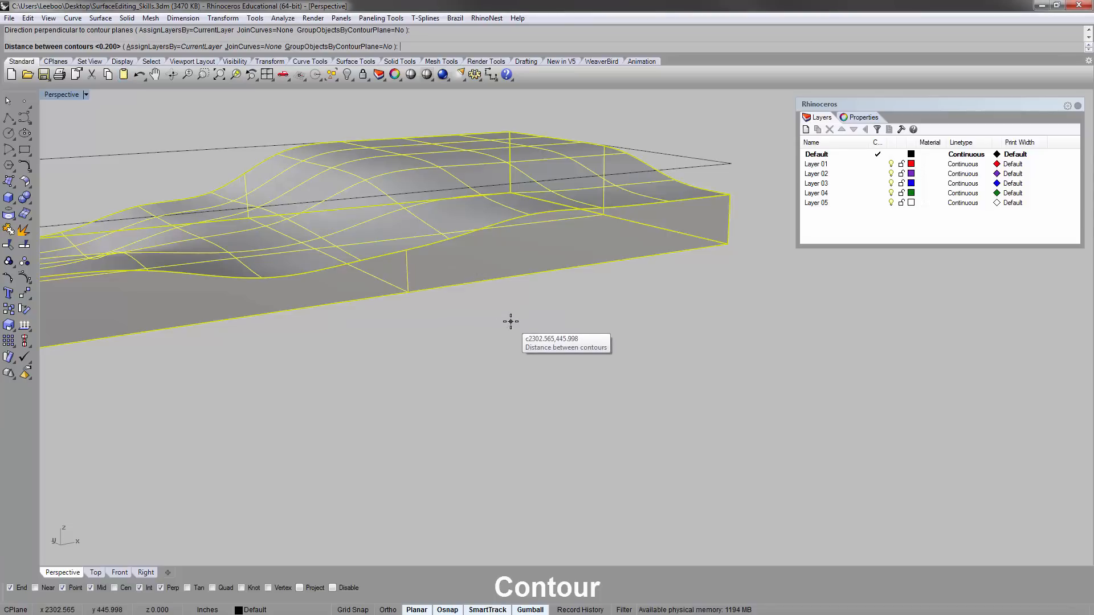
key(Return)
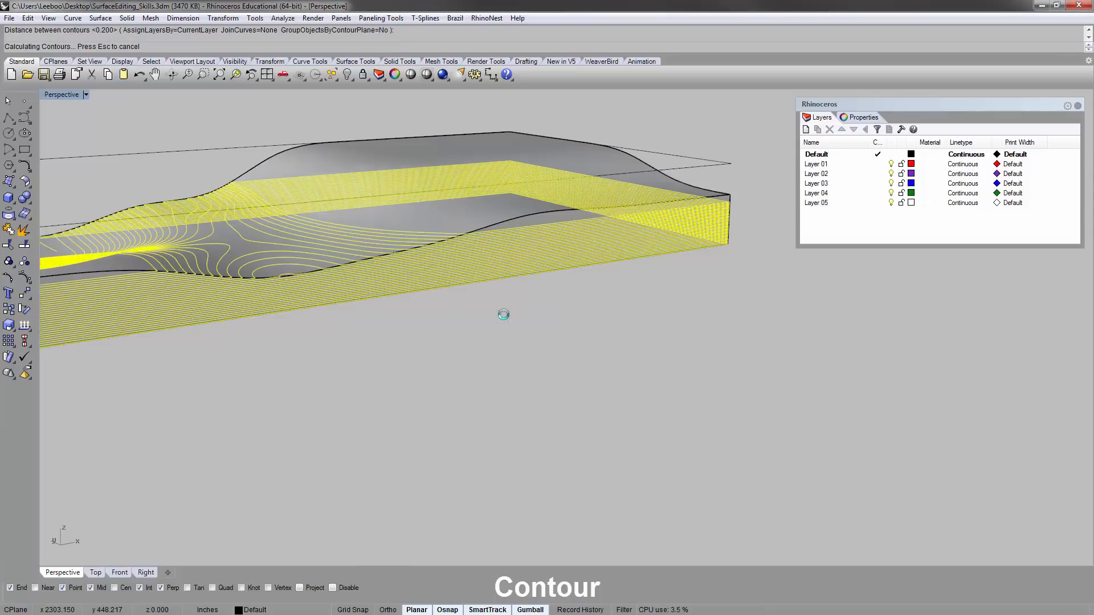
- Move the new contour curves along X, clear of the capped solid
scroll(377, 305, down, 4)
right_drag(377, 305, 373, 327)
drag(434, 201, 733, 212)
- Examine the separated contour curves from above and from the side, checking how individual contours run along the surface and walls
text(zs)
key(Return)
click(550, 121)
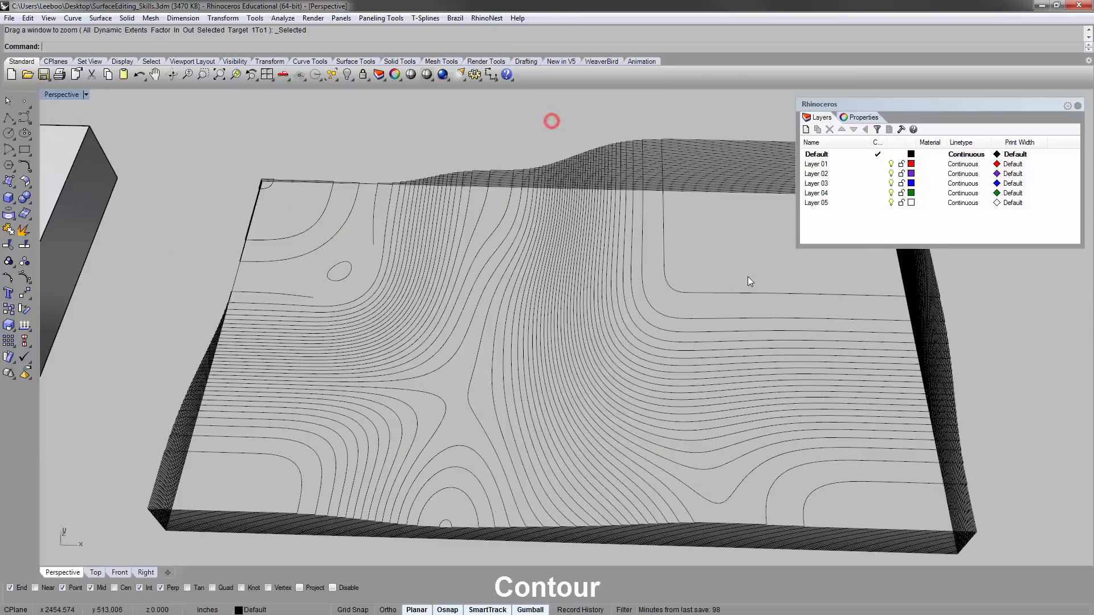
right_drag(692, 293, 603, 341)
scroll(530, 314, down, 6)
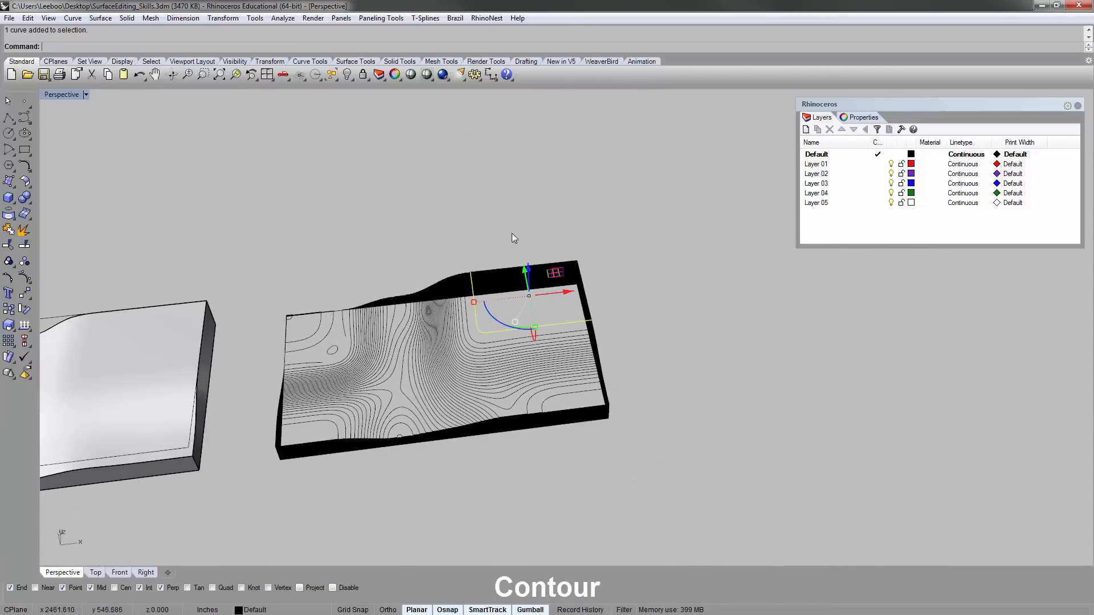
click(503, 220)
right_drag(336, 417, 142, 283)
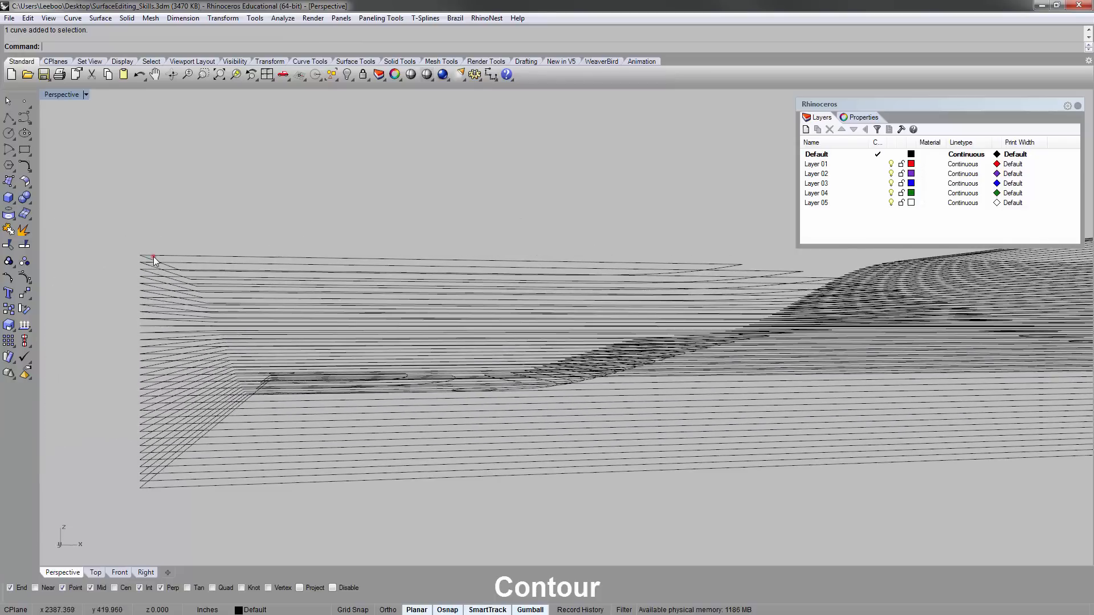
- Select all of the separated contour curves and join them
right_drag(216, 202, 213, 174)
drag(212, 172, 749, 554)
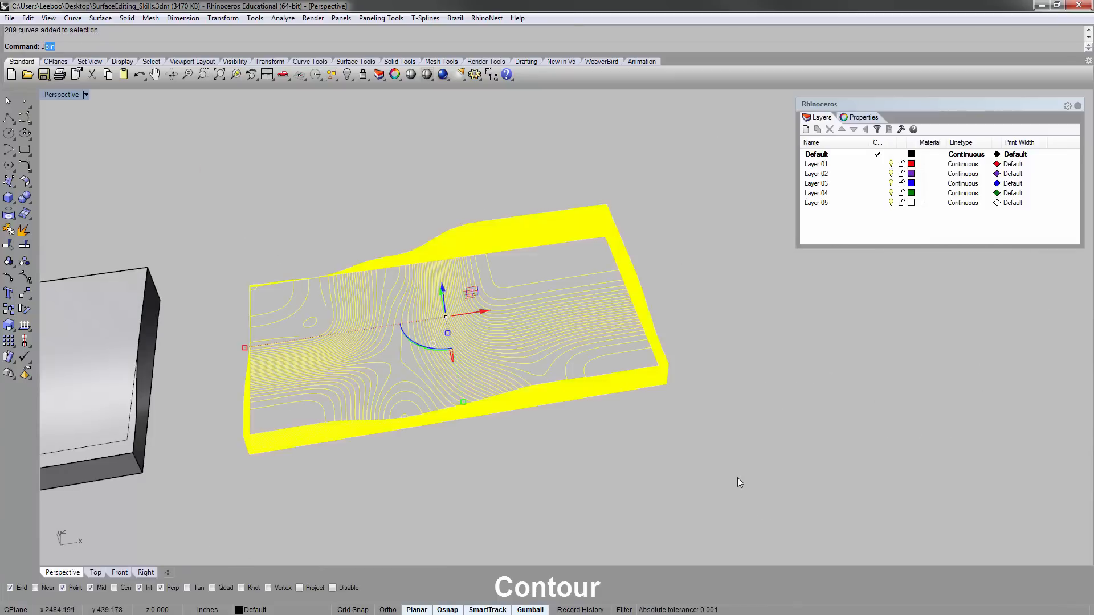
click(344, 170)
- Examine the joined contours from above, selecting the contour with loose ends beside the small oval to check where it runs
scroll(439, 375, up, 5)
right_drag(440, 375, 398, 362)
right_drag(161, 215, 207, 247)
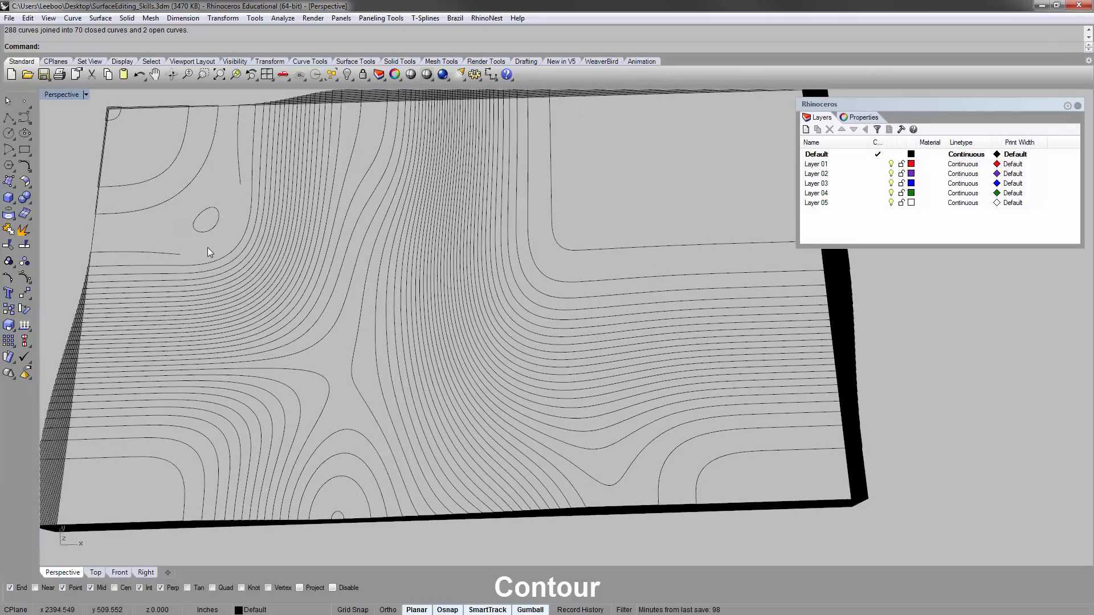
scroll(234, 201, down, 8)
shift+right_drag(293, 234, 395, 231)
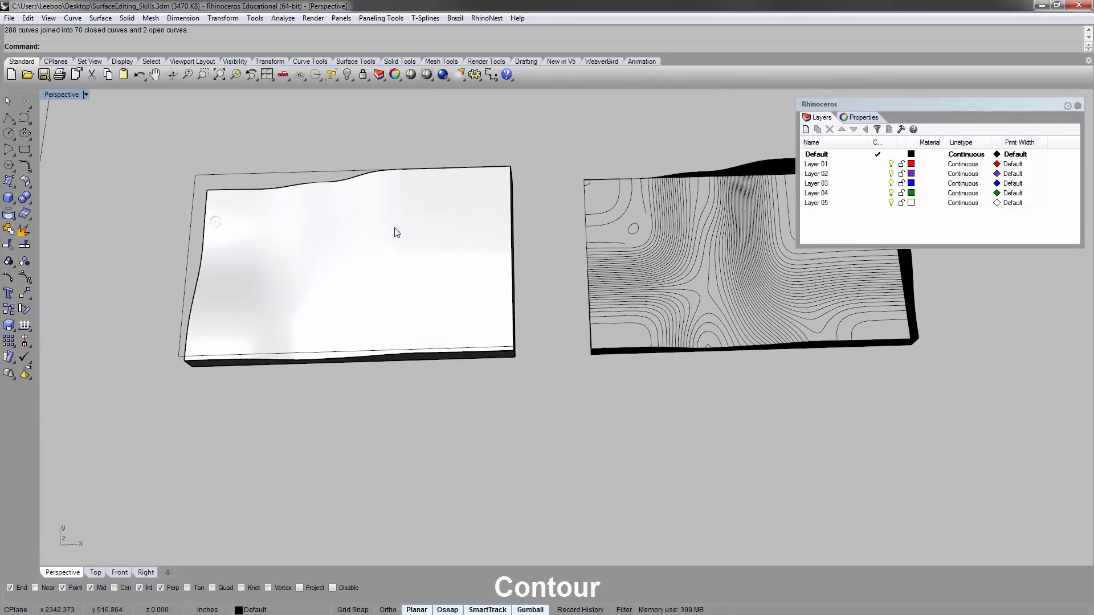
scroll(243, 229, up, 2)
shift+right_drag(748, 216, 342, 287)
scroll(306, 314, up, 14)
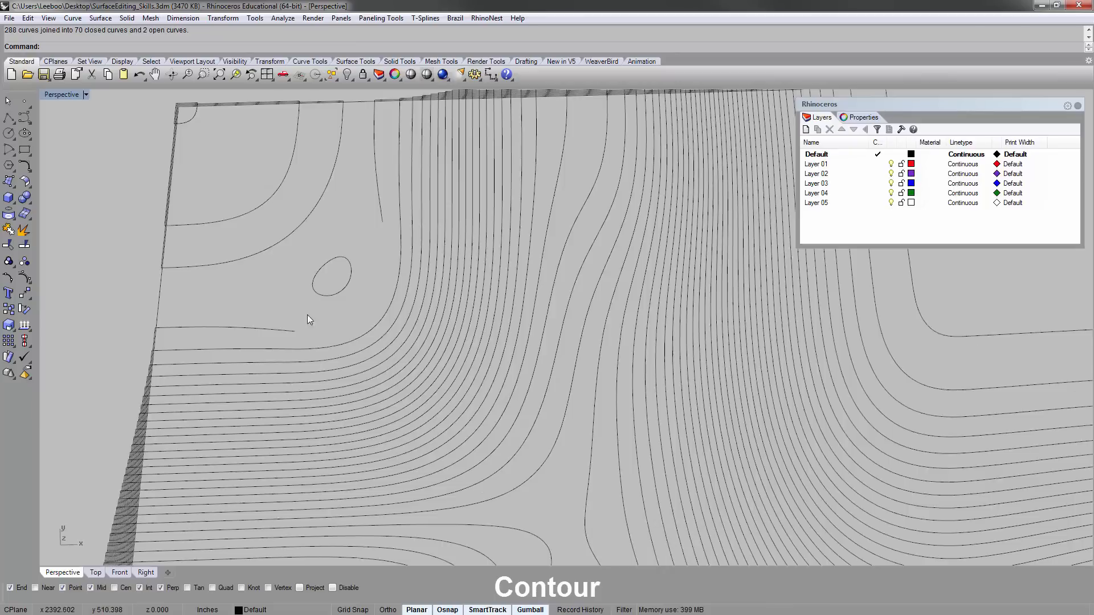
scroll(451, 145, down, 5)
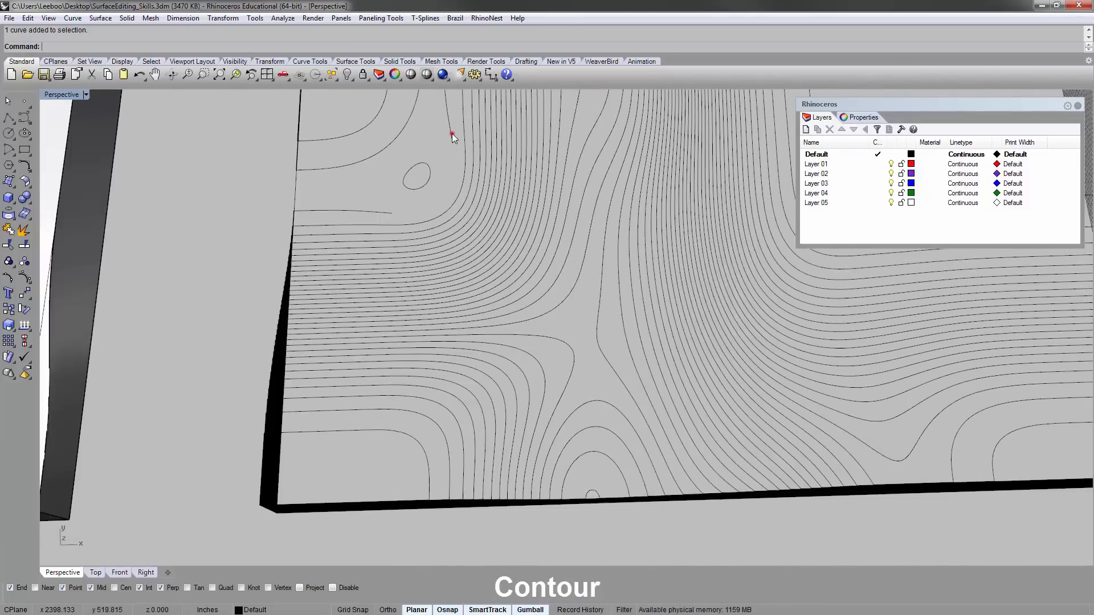
click(452, 134)
right_drag(452, 133, 383, 180)
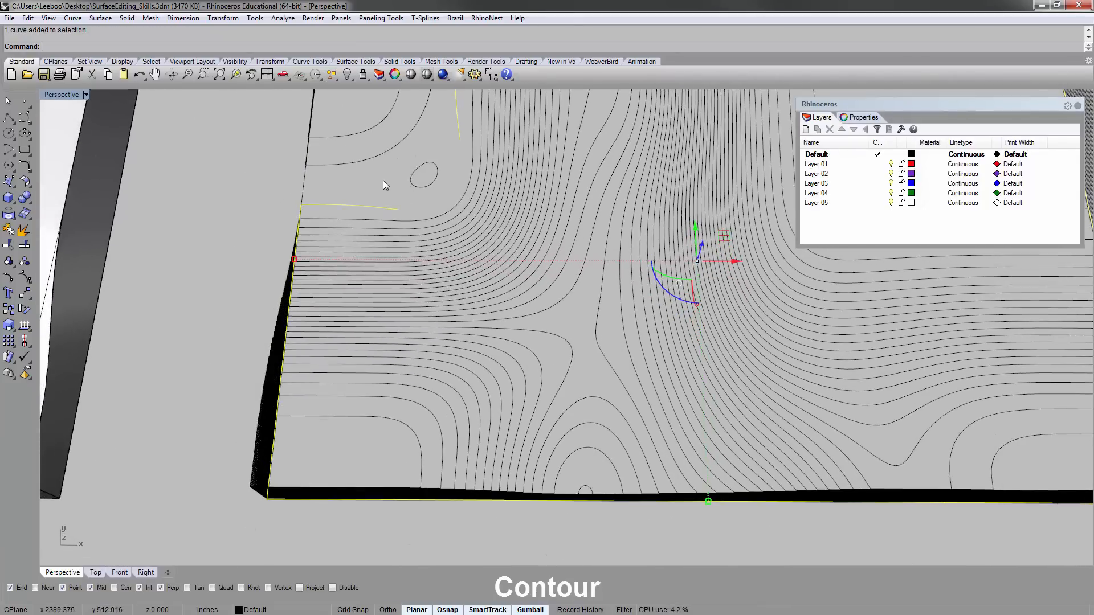
click(384, 179)
scroll(303, 206, down, 6)
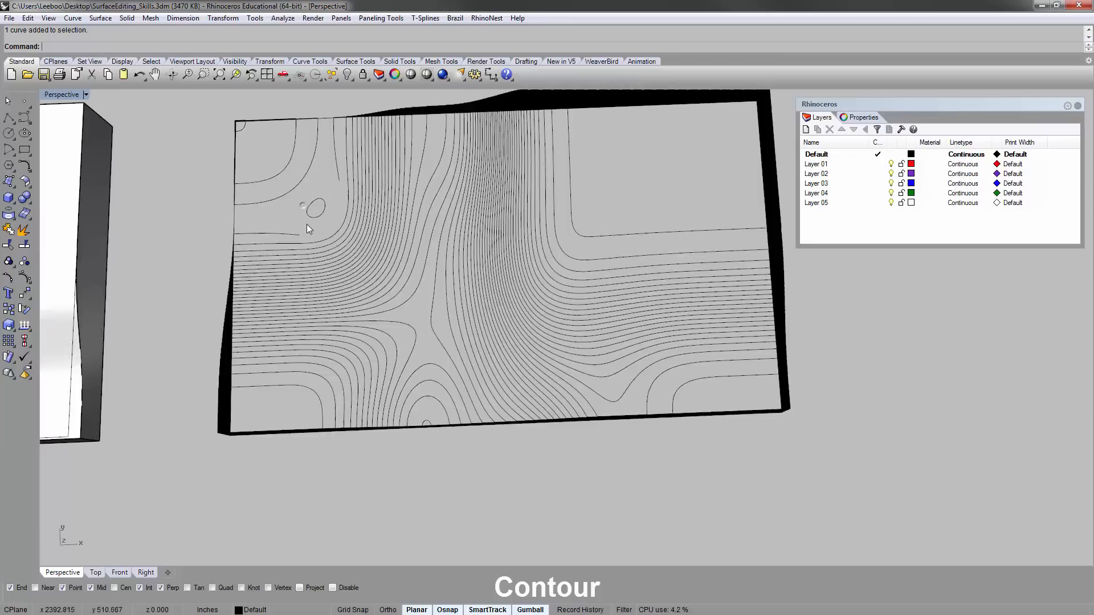
right_drag(306, 224, 489, 197)
- Examine the joined contours from a low angle, selecting individual ones to check how they run across the surface and around the walls
scroll(310, 299, up, 6)
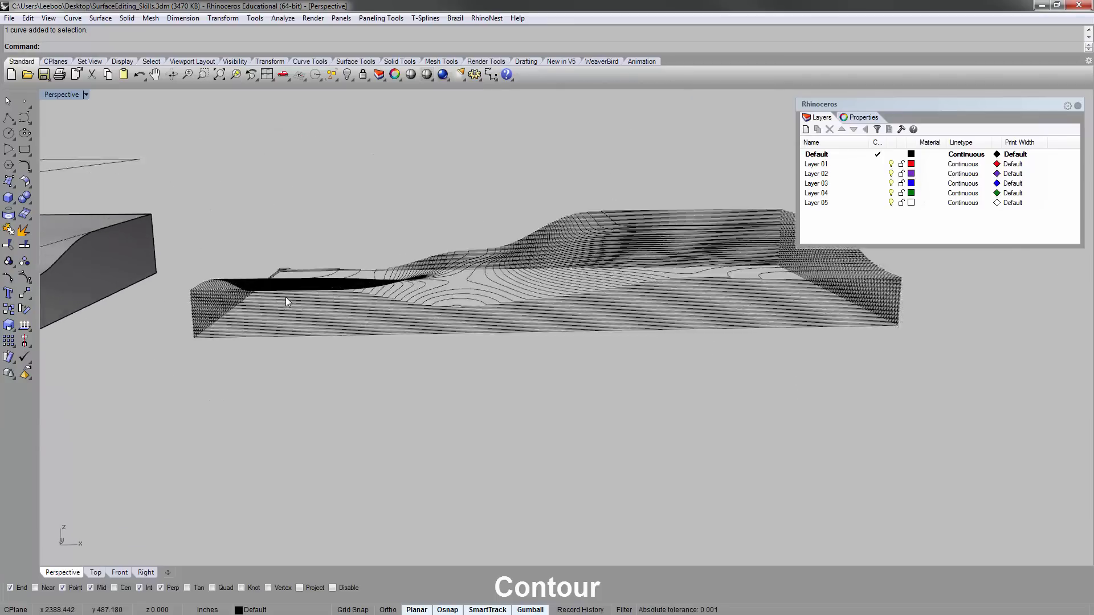
right_drag(285, 296, 259, 310)
click(259, 313)
right_drag(420, 279, 458, 279)
click(444, 283)
click(464, 273)
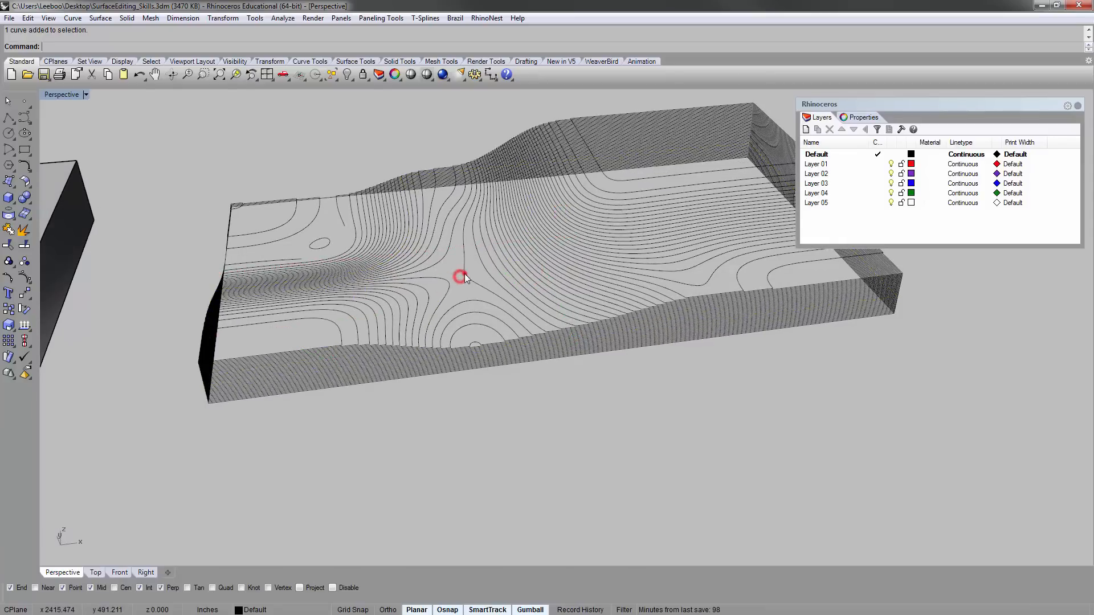
click(483, 269)
drag(483, 269, 525, 150)
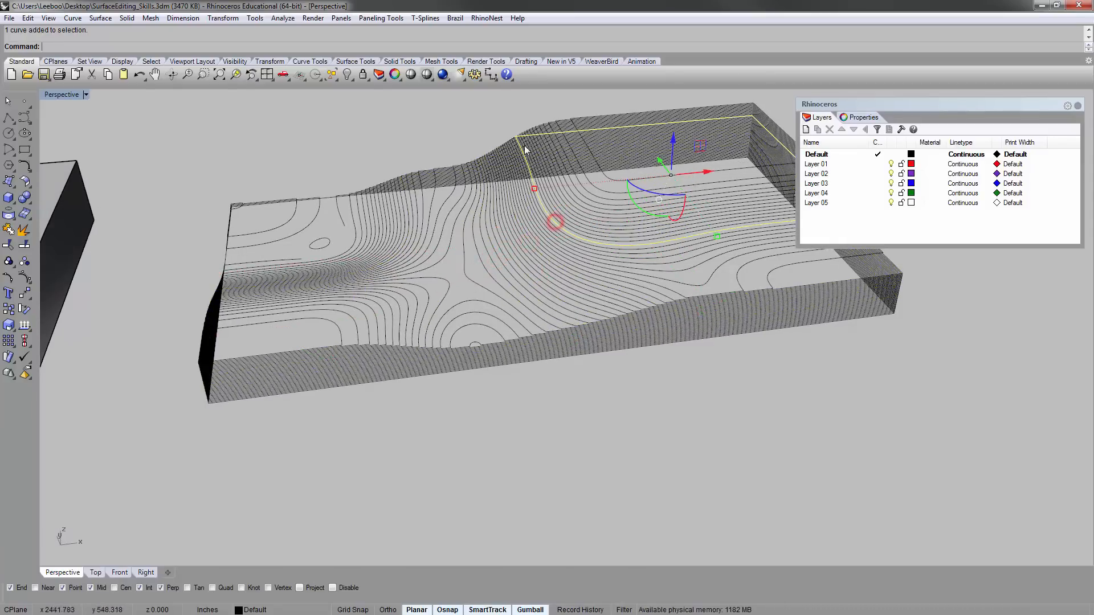
scroll(501, 273, down, 4)
click(540, 387)
right_drag(523, 345, 513, 309)
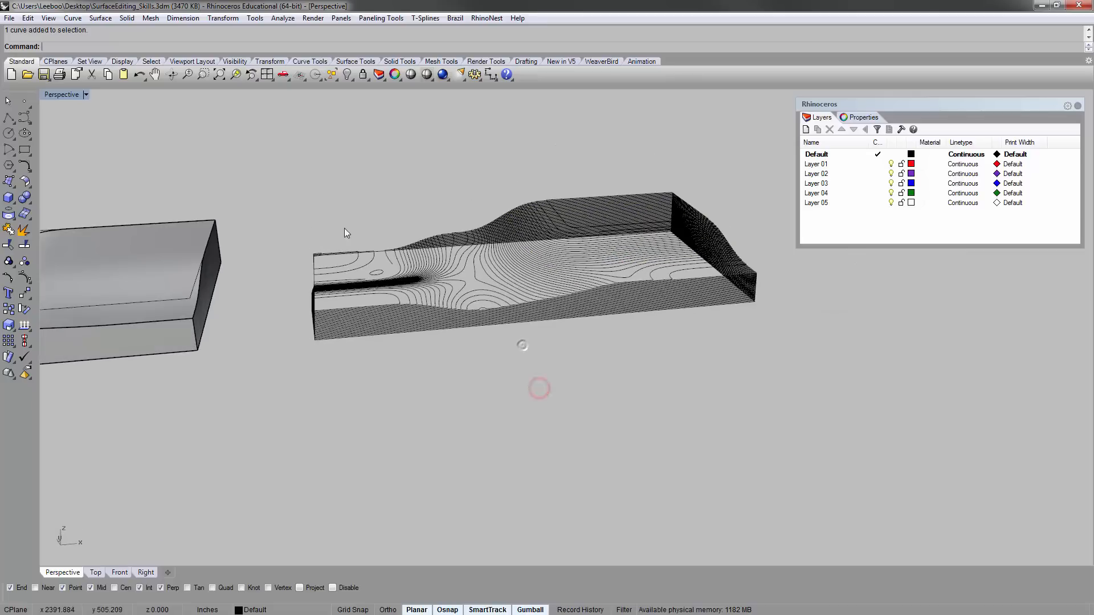
- Select all the joined contours, zoom to them in the Right view, and inspect the stack in the Front view
drag(287, 145, 864, 430)
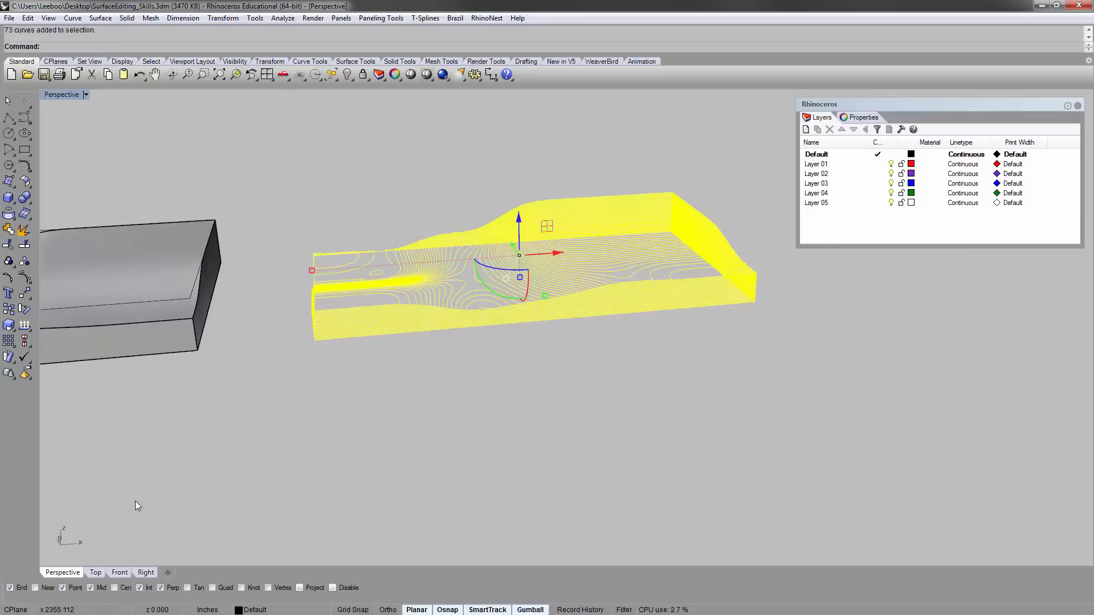
click(145, 575)
text(zs)
key(Return)
scroll(374, 354, down, 15)
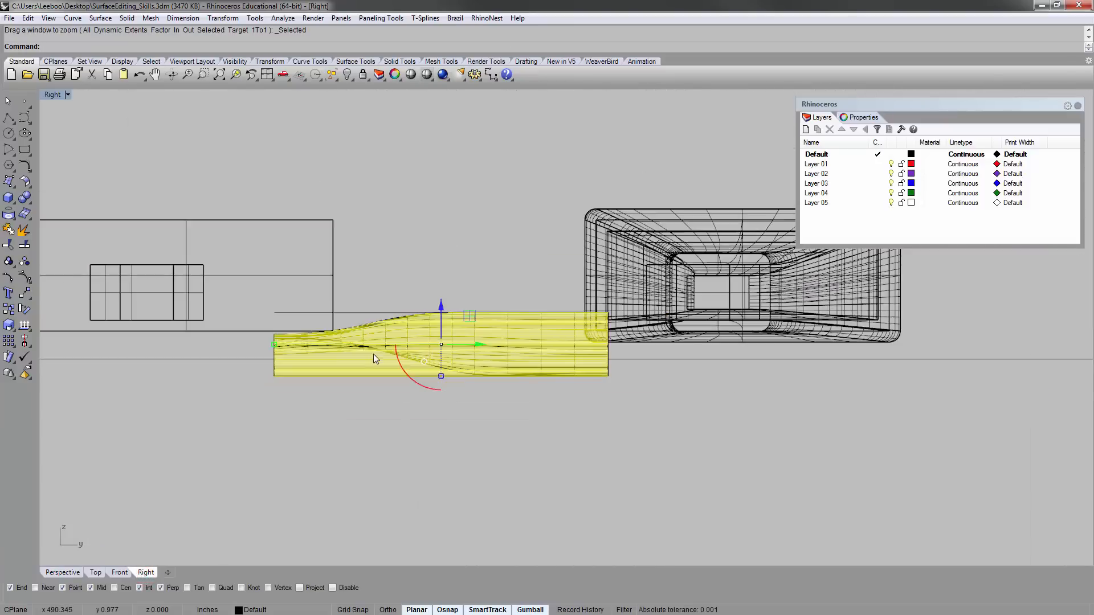
scroll(374, 352, down, 2)
right_drag(376, 354, 547, 363)
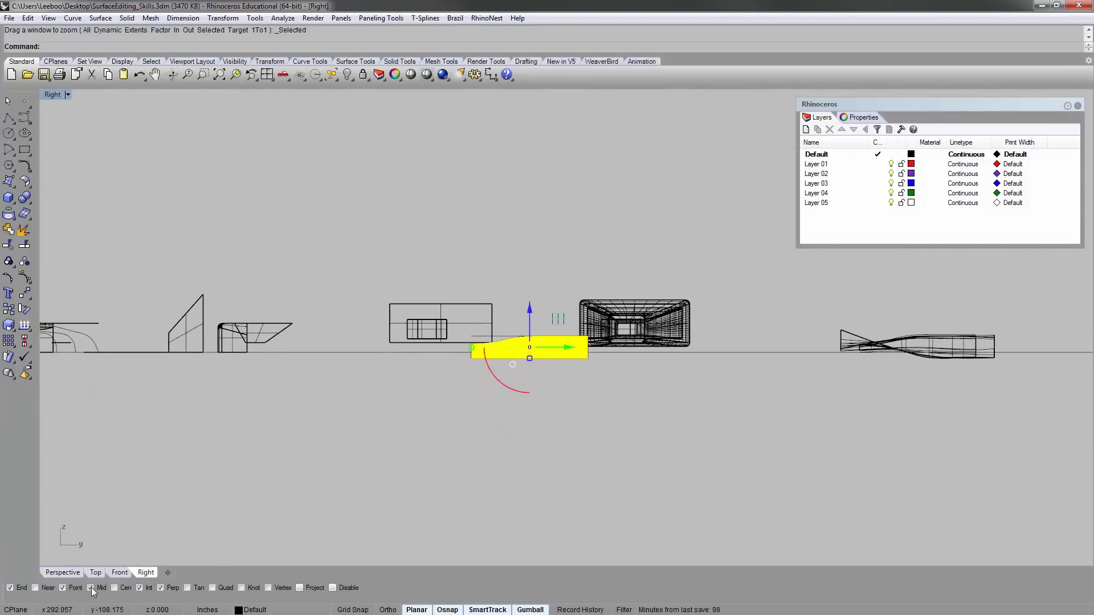
click(120, 573)
scroll(318, 352, down, 6)
scroll(385, 377, up, 6)
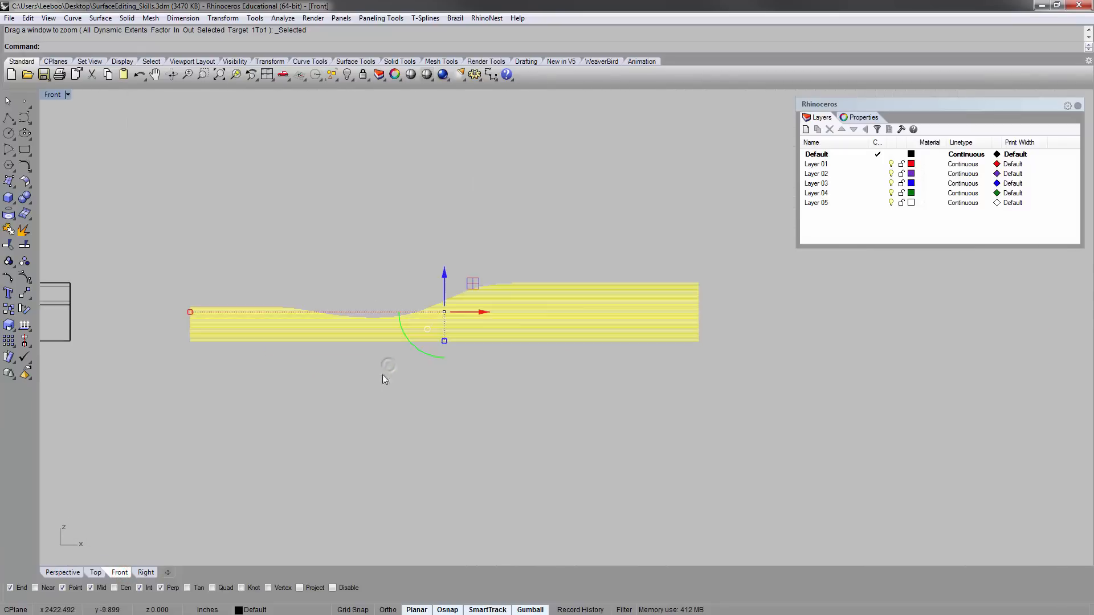
scroll(308, 361, up, 8)
right_drag(307, 361, 377, 374)
click(274, 380)
- In the Front view, select every contour above the lowest level and move them along X, clear of the bottom layer
scroll(226, 381, down, 2)
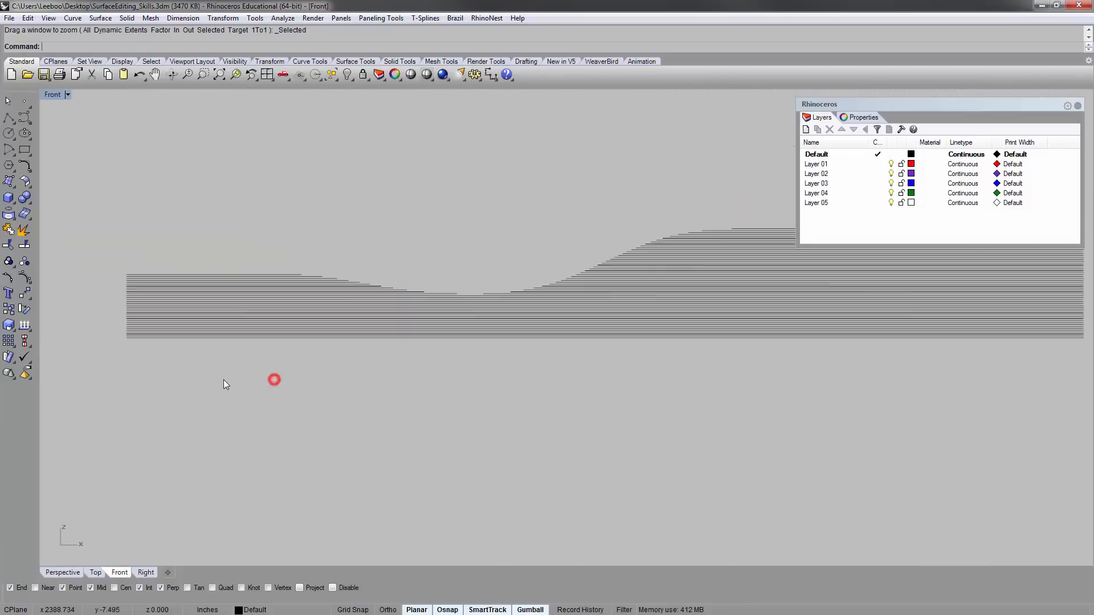
scroll(224, 380, down, 2)
right_drag(173, 371, 208, 383)
scroll(145, 364, up, 5)
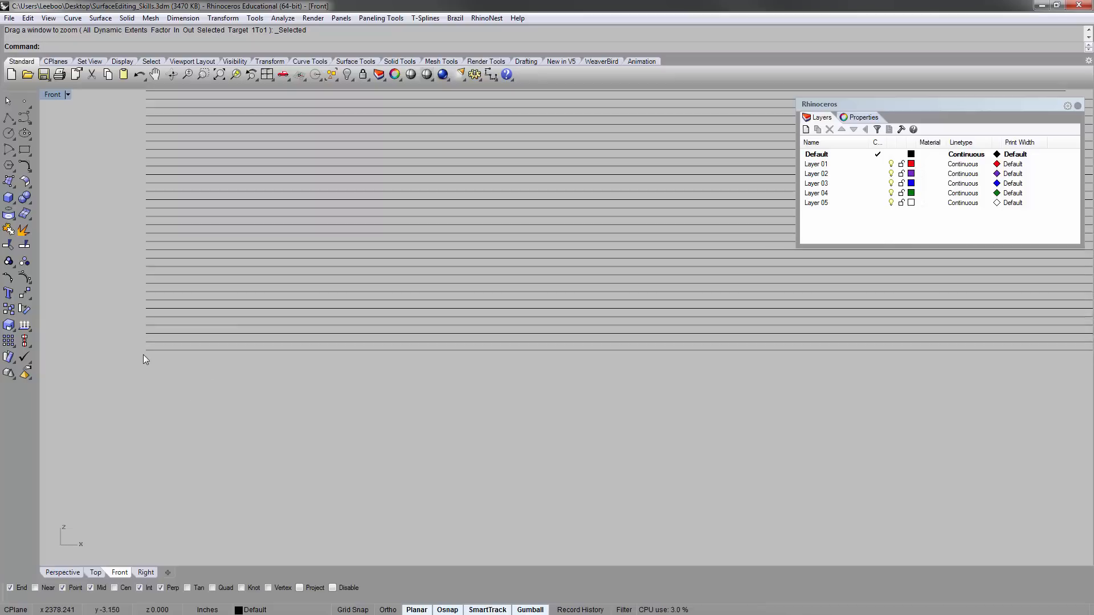
right_drag(146, 359, 140, 457)
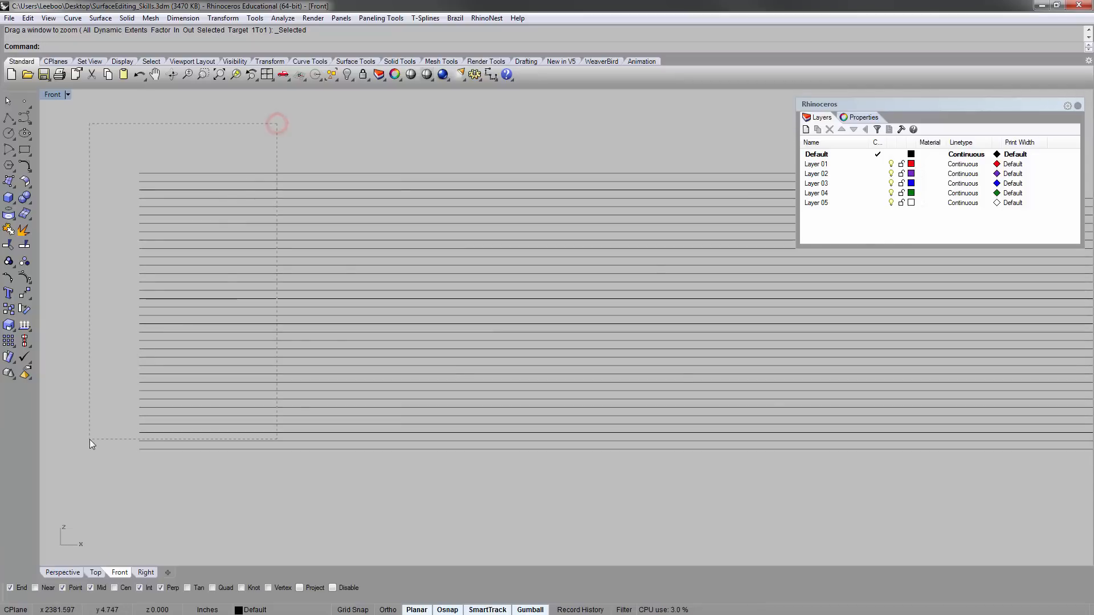
drag(90, 440, 90, 442)
scroll(63, 450, down, 10)
right_drag(817, 405, 720, 396)
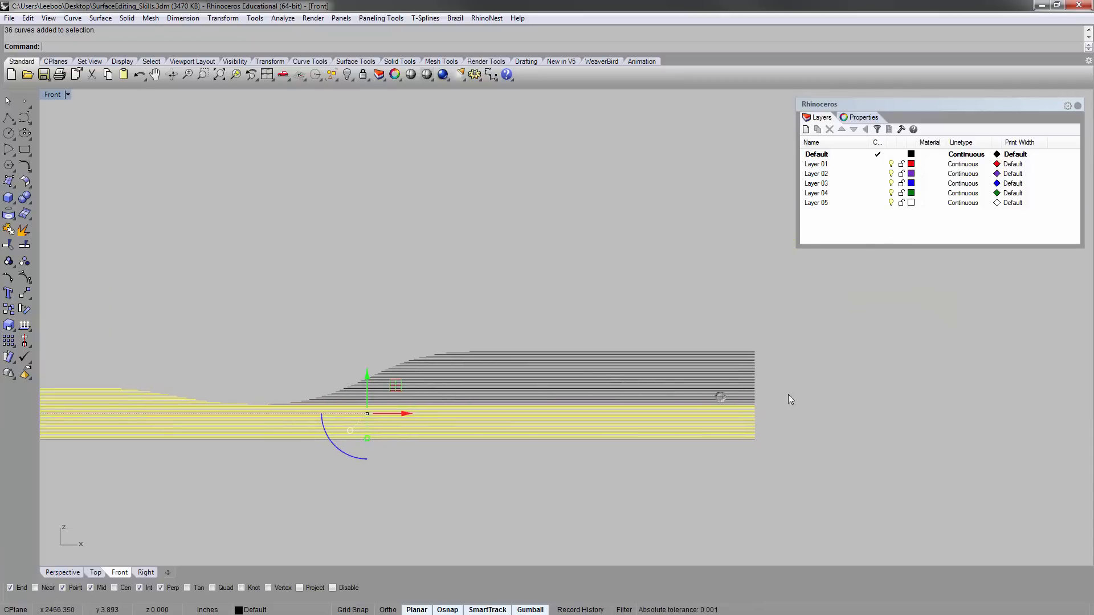
scroll(371, 244, down, 4)
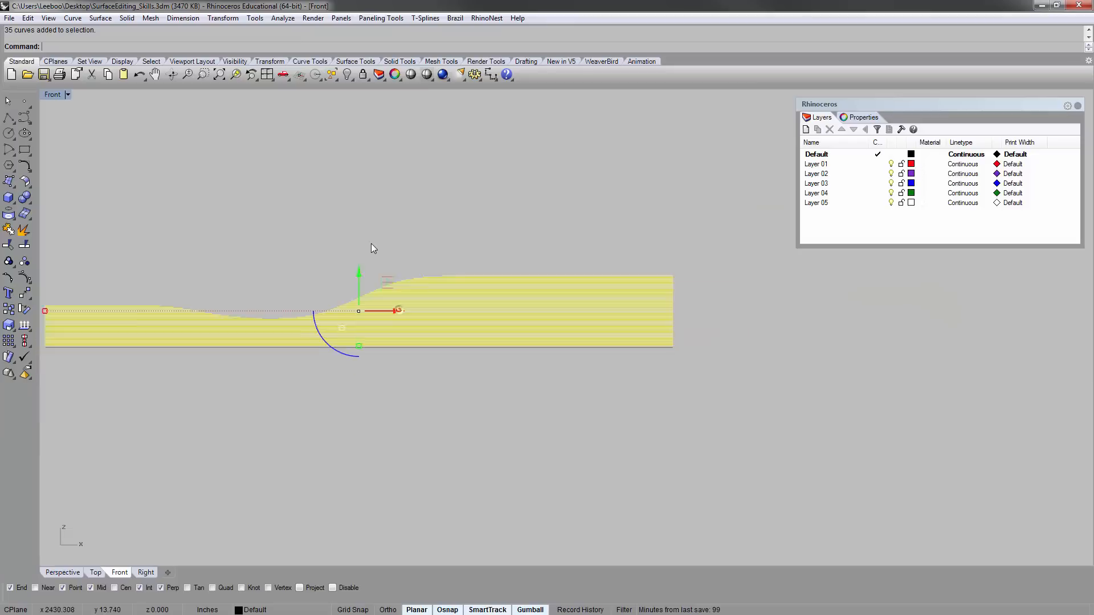
drag(320, 346, 604, 386)
drag(671, 345, 705, 345)
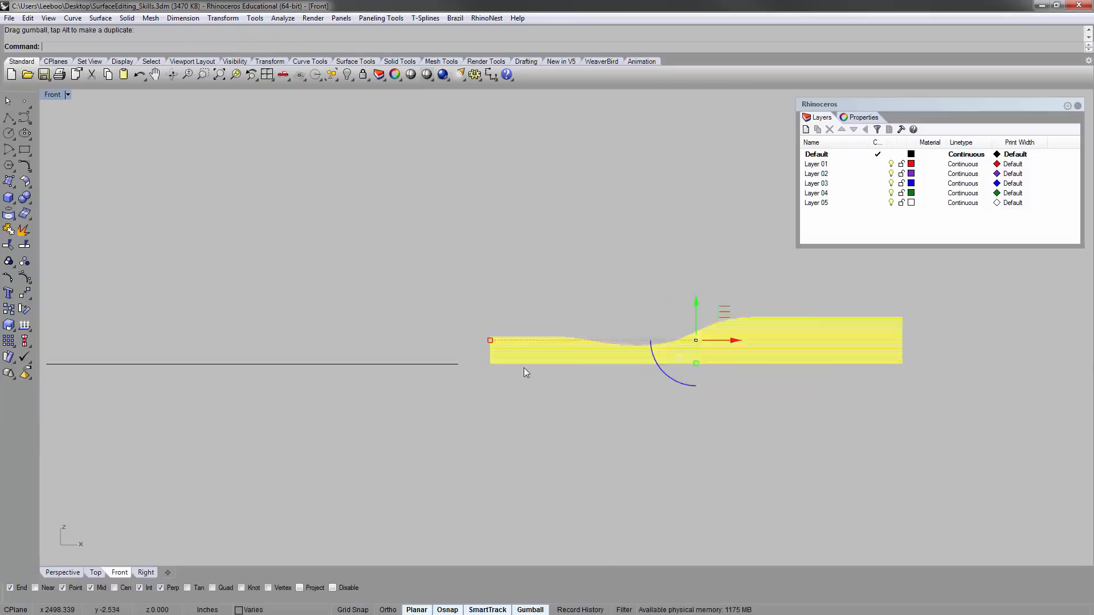
- Remove the new lowest level from the selection and move the remaining contours along X, clear of the second layer
scroll(470, 359, up, 5)
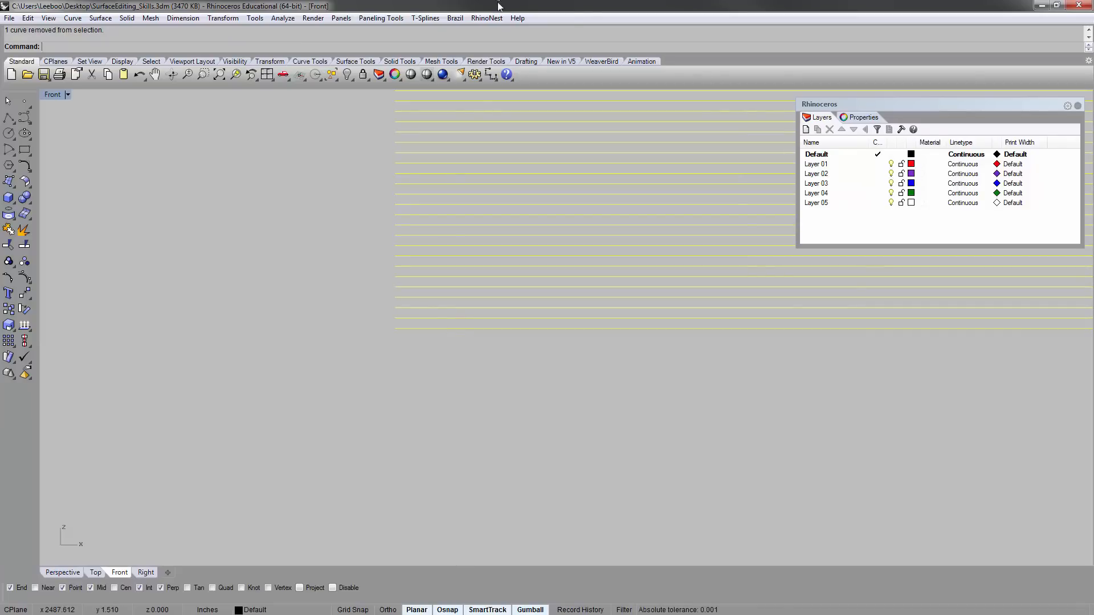
right_drag(632, 258, 425, 226)
scroll(529, 293, down, 2)
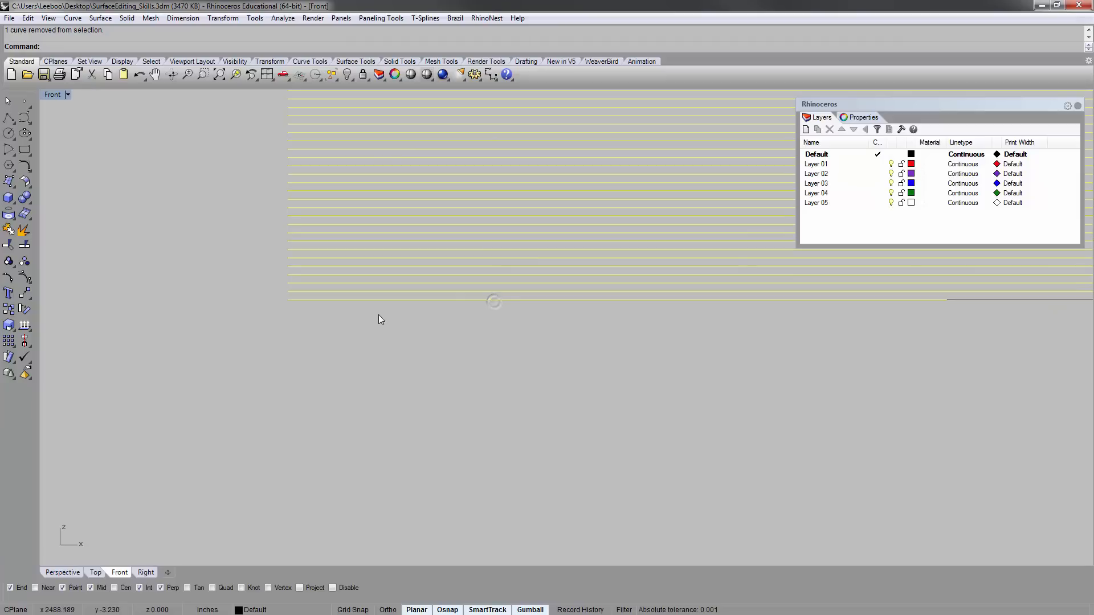
ctrl+click(380, 300)
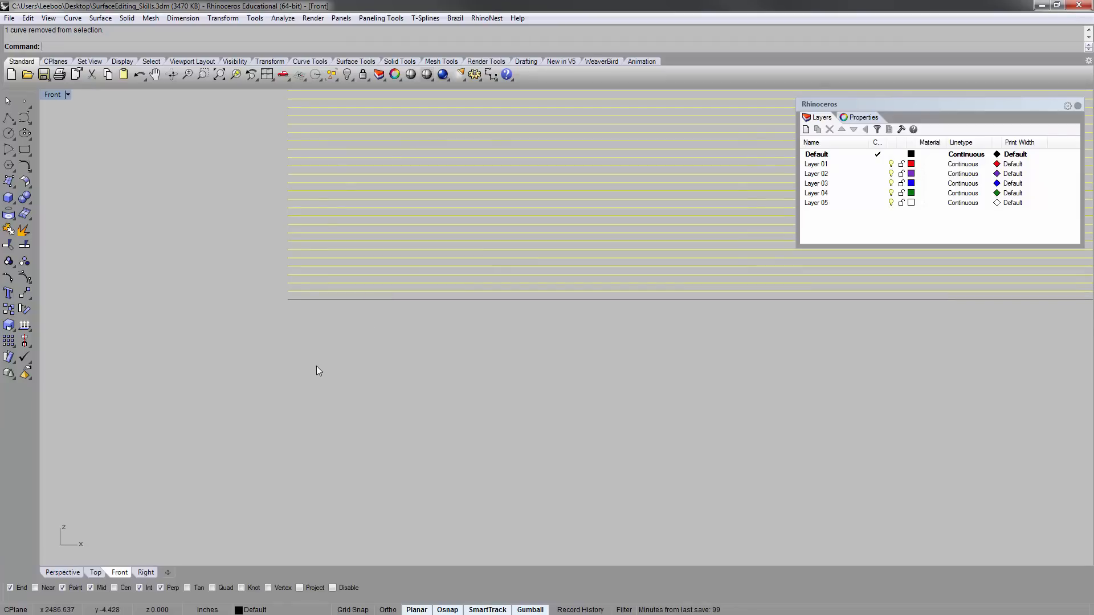
scroll(268, 350, down, 5)
right_drag(758, 337, 402, 358)
scroll(401, 357, down, 3)
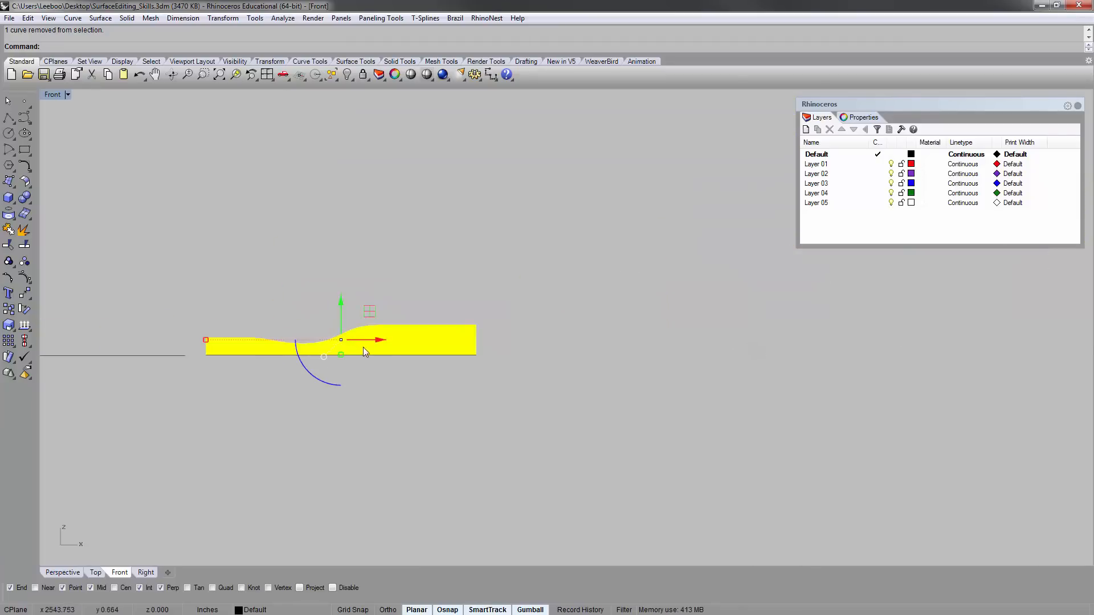
drag(365, 341, 676, 336)
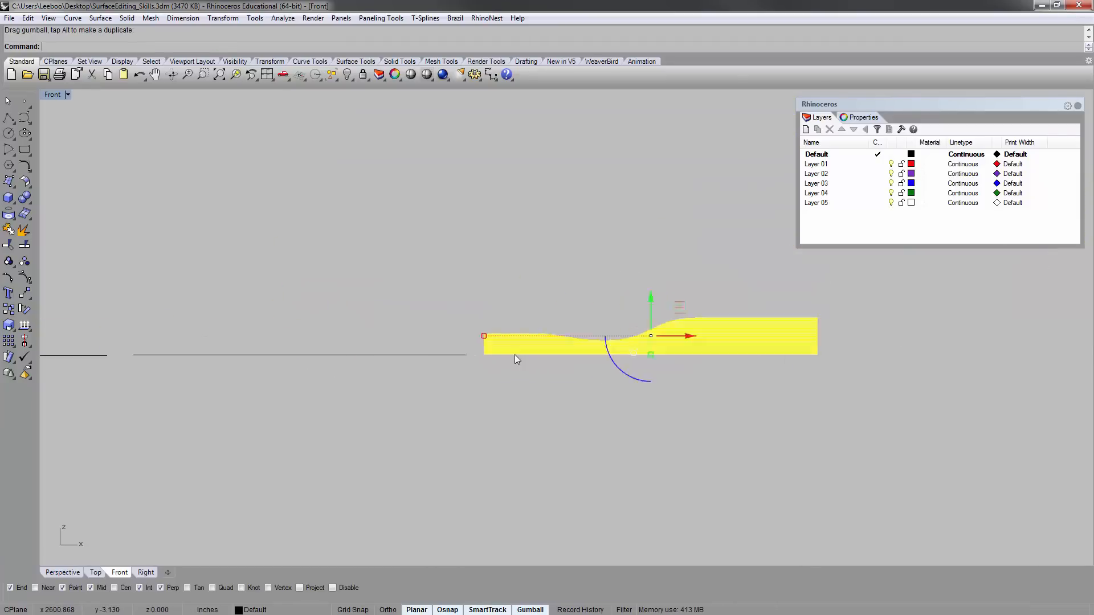
- Deselect the third level's curves and move the rest of the contour stack along X, clear of that layer
scroll(515, 359, up, 6)
ctrl+click(410, 363)
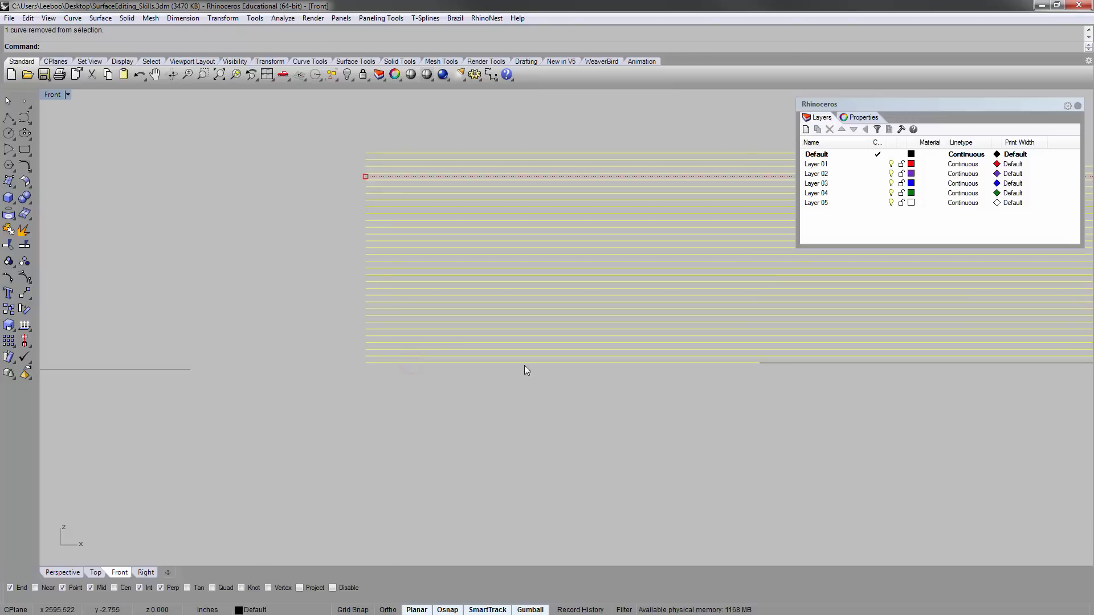
ctrl+click(652, 365)
scroll(400, 351, down, 12)
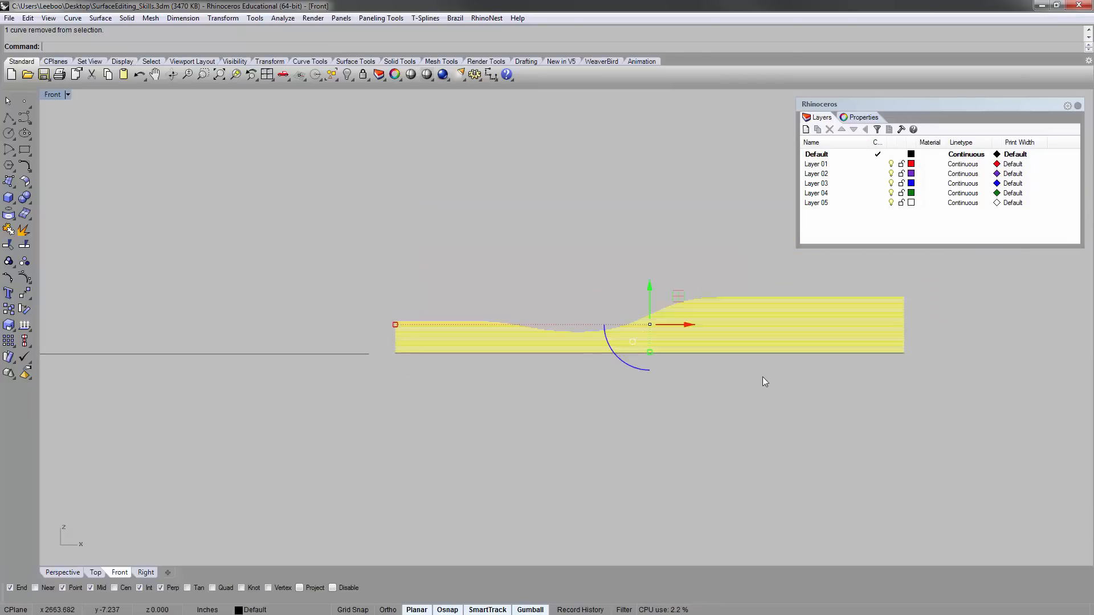
right_drag(763, 376, 464, 326)
scroll(443, 321, down, 4)
scroll(443, 322, down, 2)
drag(423, 298, 593, 351)
click(448, 341)
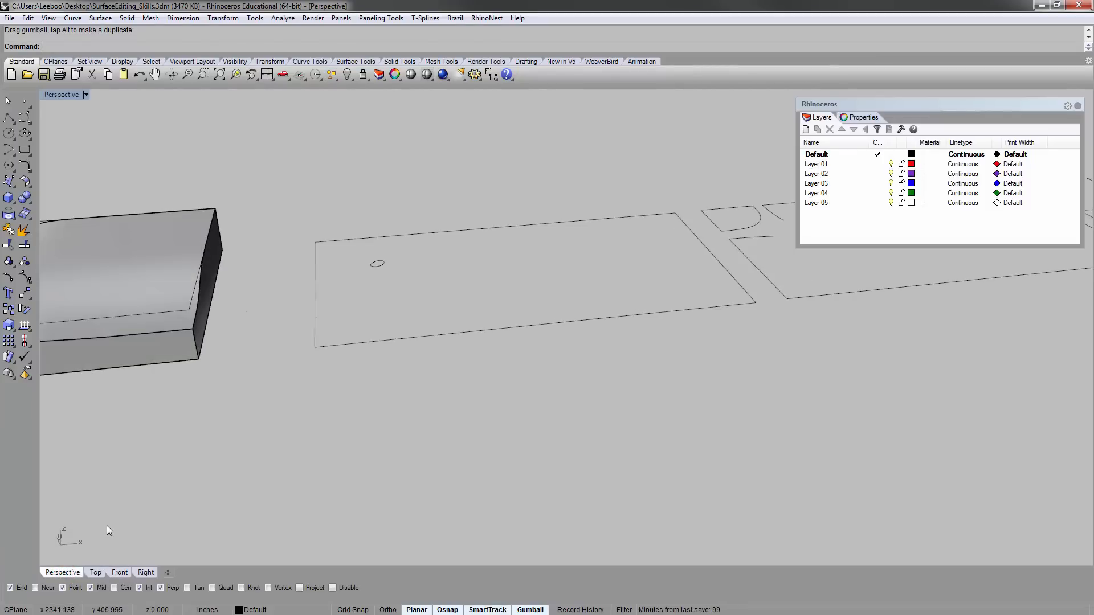
- Examine the separated layers in the Perspective view, selecting the outlines of the third layer to check them
right_drag(106, 525, 109, 531)
scroll(106, 525, down, 6)
drag(593, 245, 519, 163)
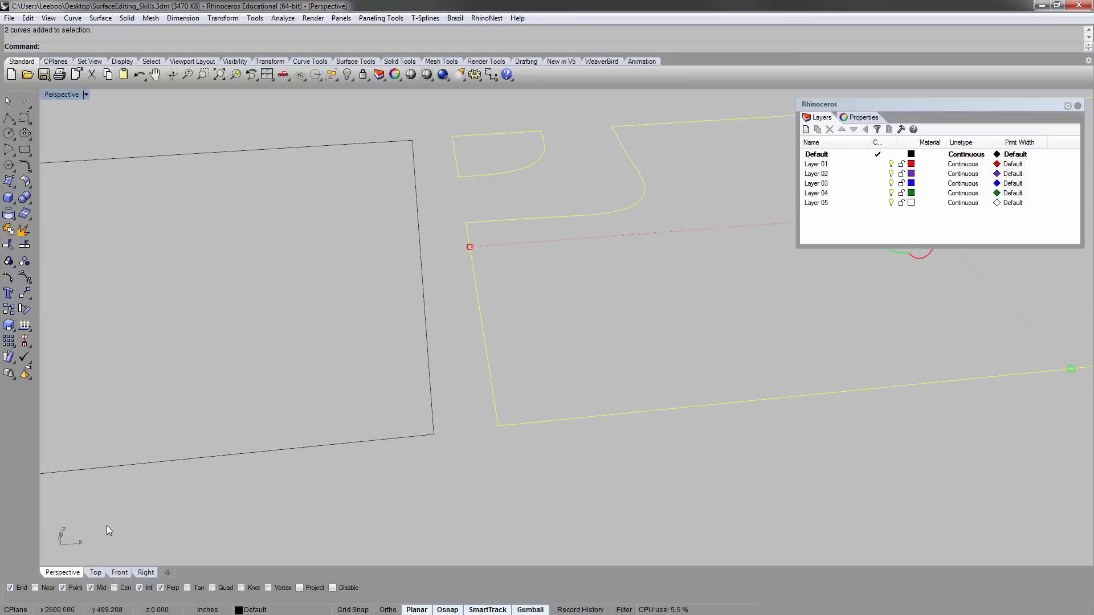
scroll(561, 234, down, 6)
key(Escape)
scroll(627, 245, down, 4)
shift+right_drag(741, 239, 336, 274)
- Examine the remaining contour stack, select its lowest contour to check its path, and compare it with the separated layers
scroll(461, 228, up, 9)
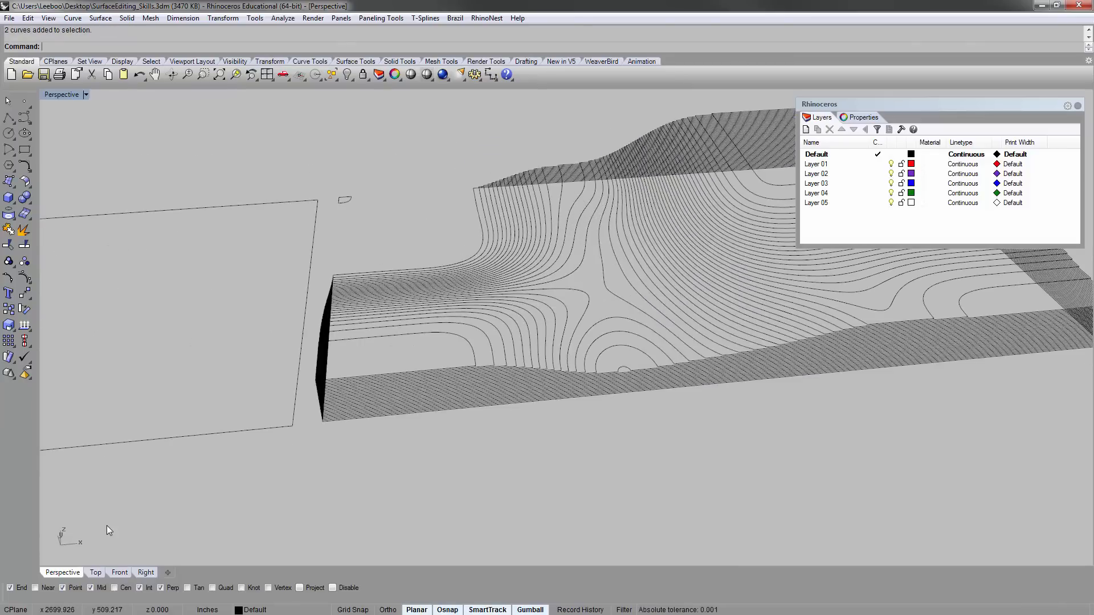
scroll(342, 207, down, 3)
scroll(456, 319, up, 7)
mouse_move(456, 319)
right_down()
mouse_move(473, 228)
mouse_move(462, 251)
right_up()
scroll(188, 274, up, 5)
scroll(137, 305, up, 2)
click(166, 291)
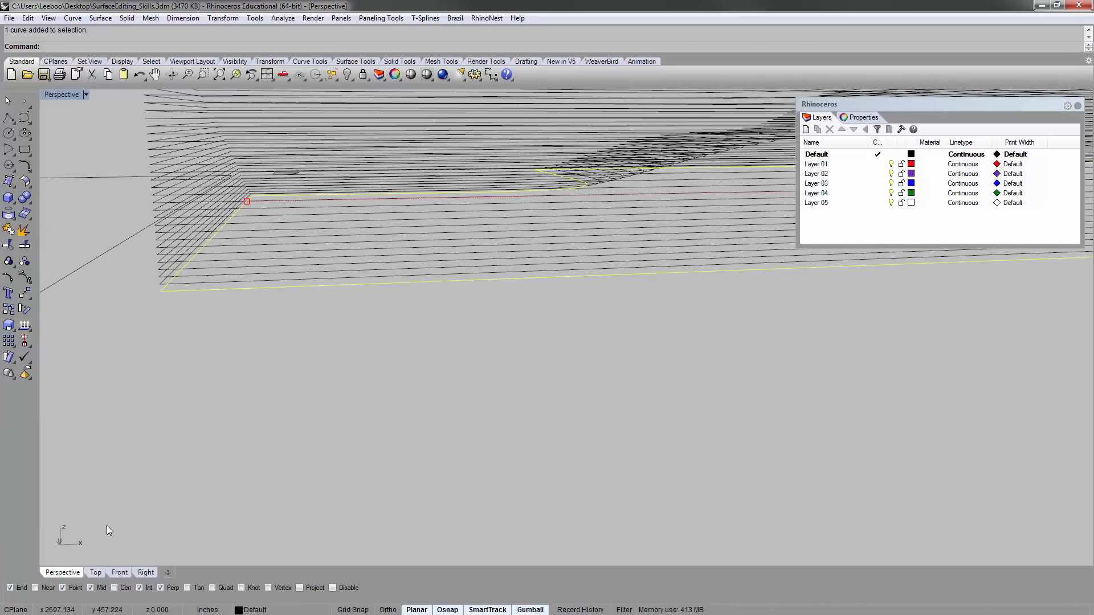
scroll(163, 291, down, 5)
mouse_move(163, 291)
right_down()
mouse_move(188, 324)
mouse_move(228, 347)
right_up()
scroll(245, 346, down, 5)
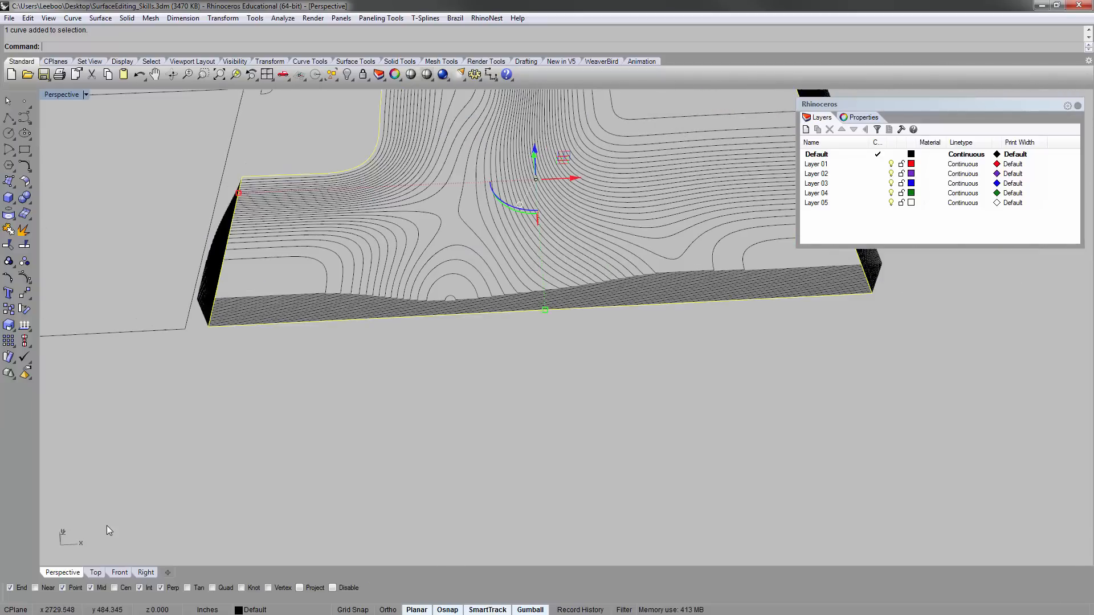
scroll(627, 249, down, 7)
mouse_move(604, 254)
shift+right_down()
mouse_move(714, 245)
mouse_move(709, 275)
shift+right_up()
scroll(707, 246, down, 5)
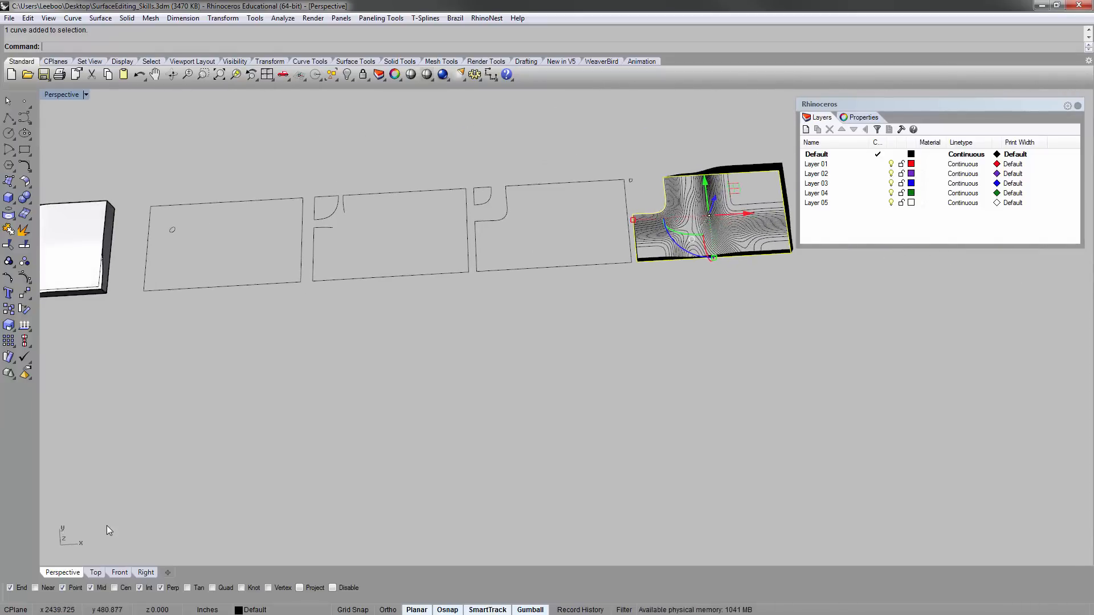
click(245, 285)
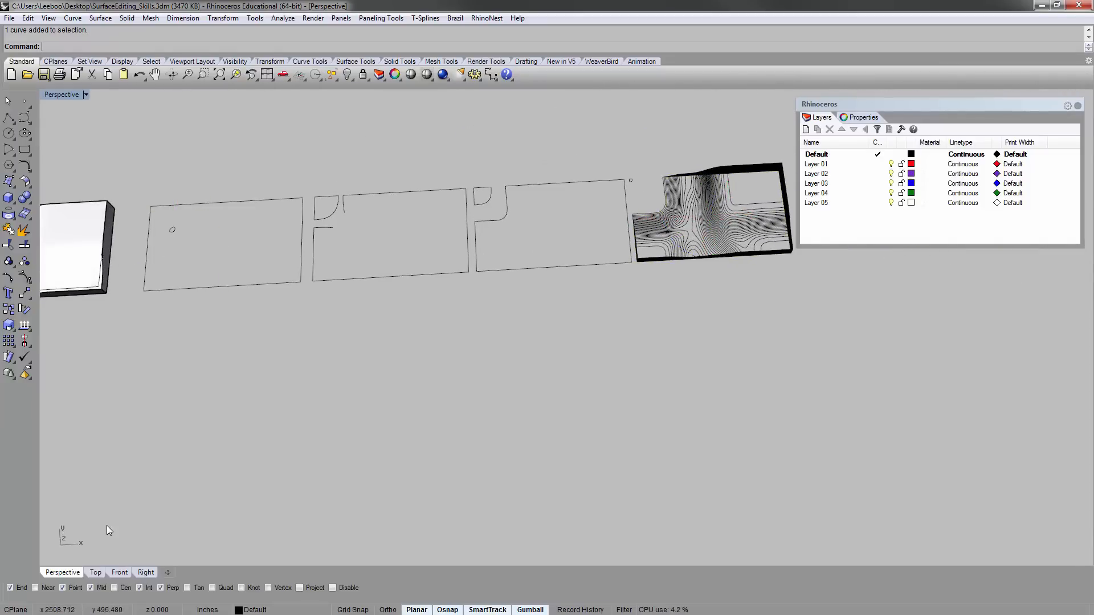
- Inspect the sides and lower levels of the remaining contour stack from several angles, test-selecting groups of its curves
shift+right_drag(713, 274, 506, 280)
drag(686, 285, 464, 186)
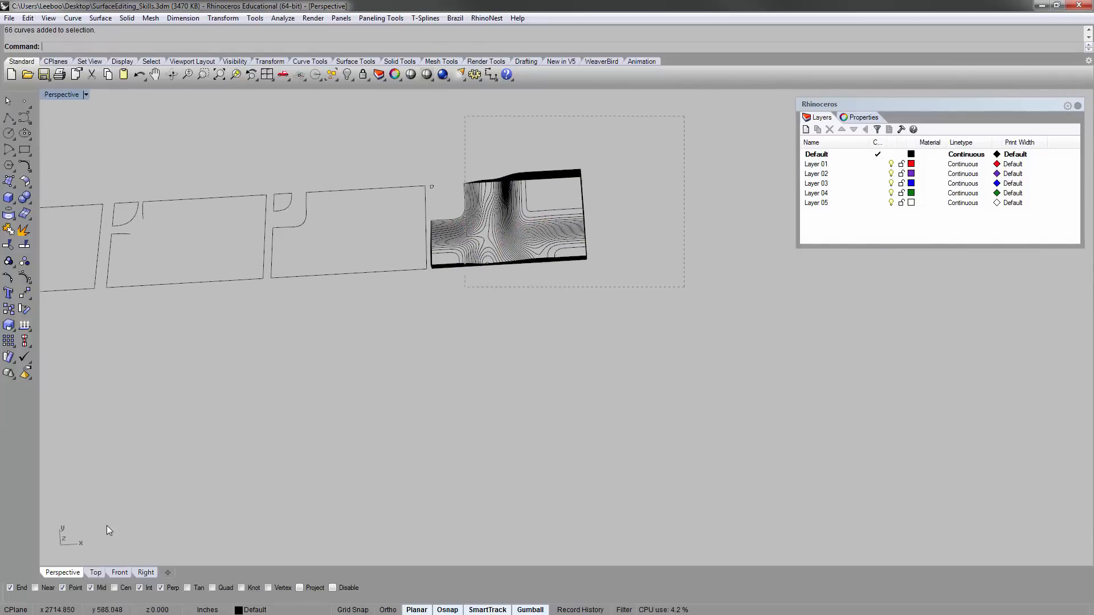
text(zs)
key(Return)
key(Escape)
mouse_move(513, 365)
right_down()
mouse_move(548, 297)
mouse_move(550, 228)
mouse_move(530, 305)
mouse_move(569, 268)
mouse_move(555, 291)
right_up()
scroll(556, 291, down, 5)
drag(786, 439, 489, 243)
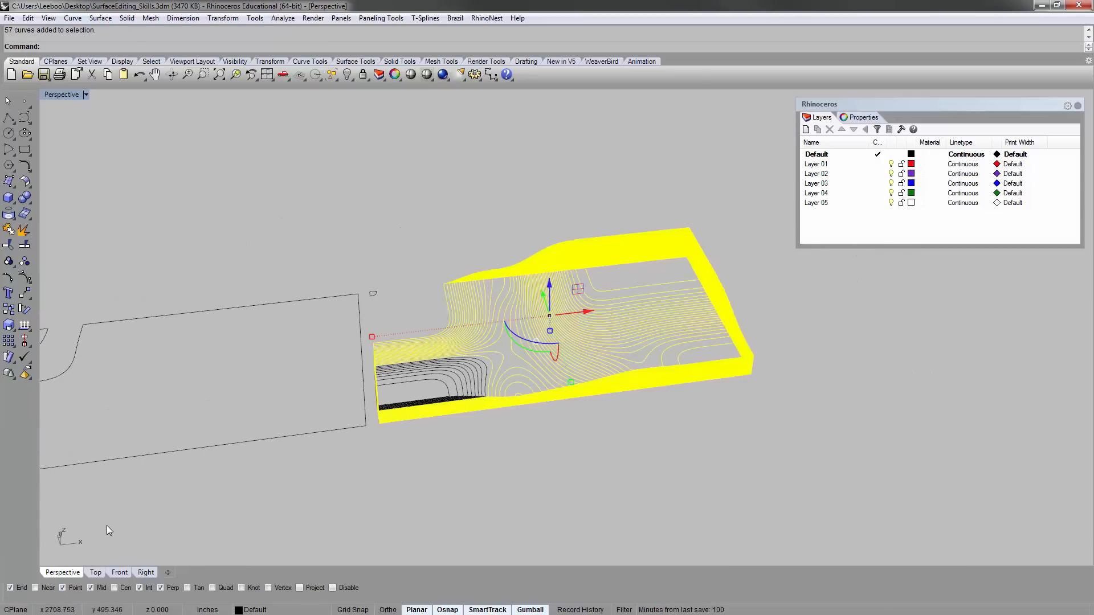
scroll(405, 345, up, 2)
scroll(462, 357, down, 2)
drag(787, 453, 781, 446)
right_drag(877, 465, 833, 469)
drag(833, 468, 803, 445)
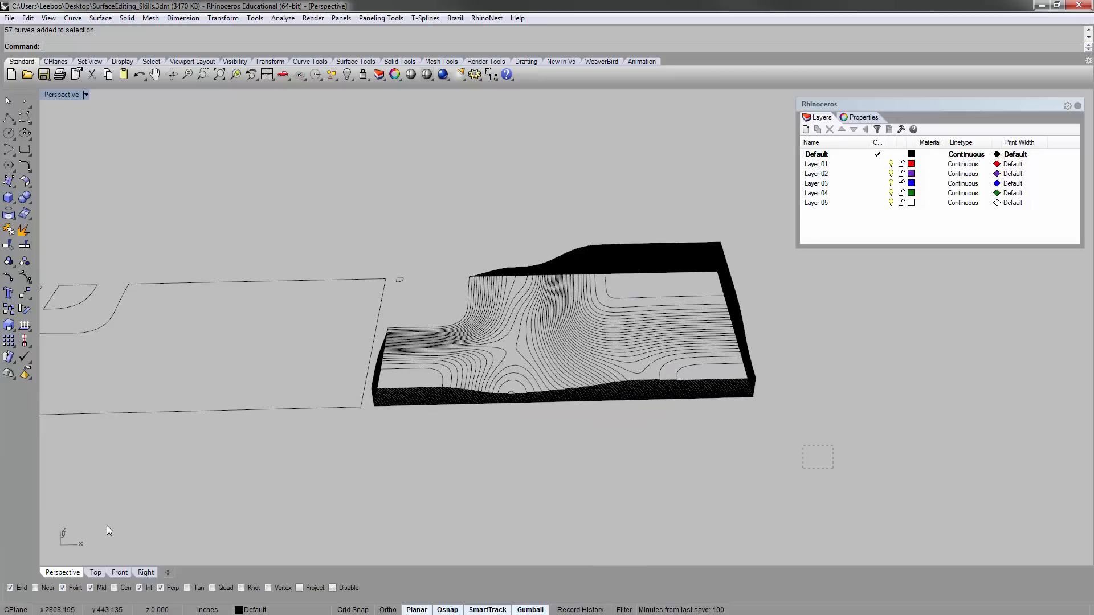
- Extrude all contours of the remaining stack with ExtrudeCrv as solids, 0.2 high
drag(423, 231, 421, 230)
right_drag(421, 230, 464, 310)
scroll(464, 310, up, 5)
right_drag(456, 490, 348, 412)
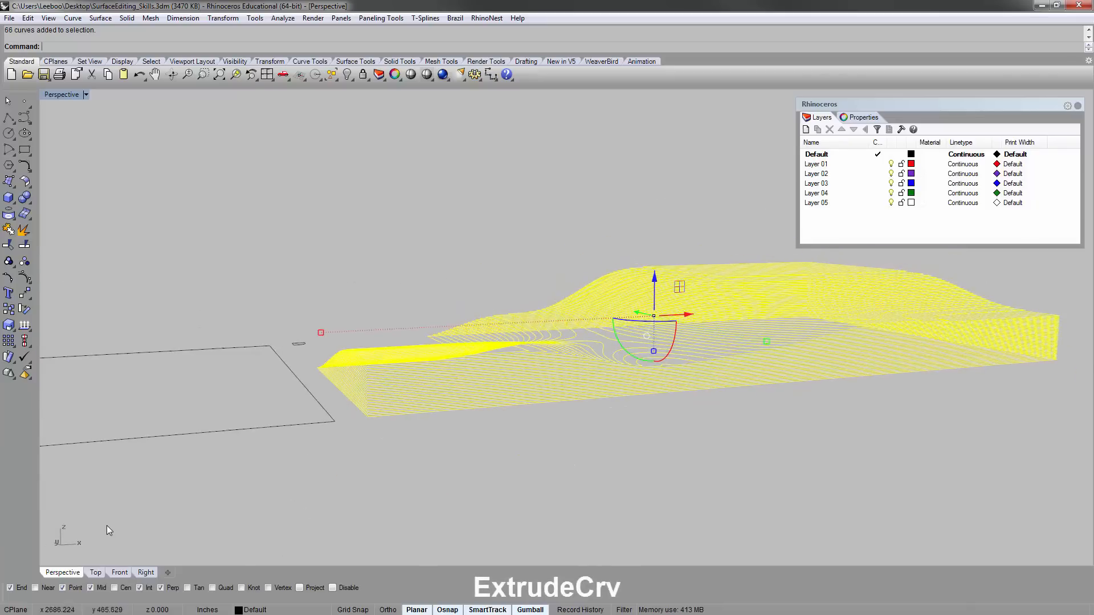
scroll(347, 411, up, 5)
text(ExtrudeCrv)
key(Return)
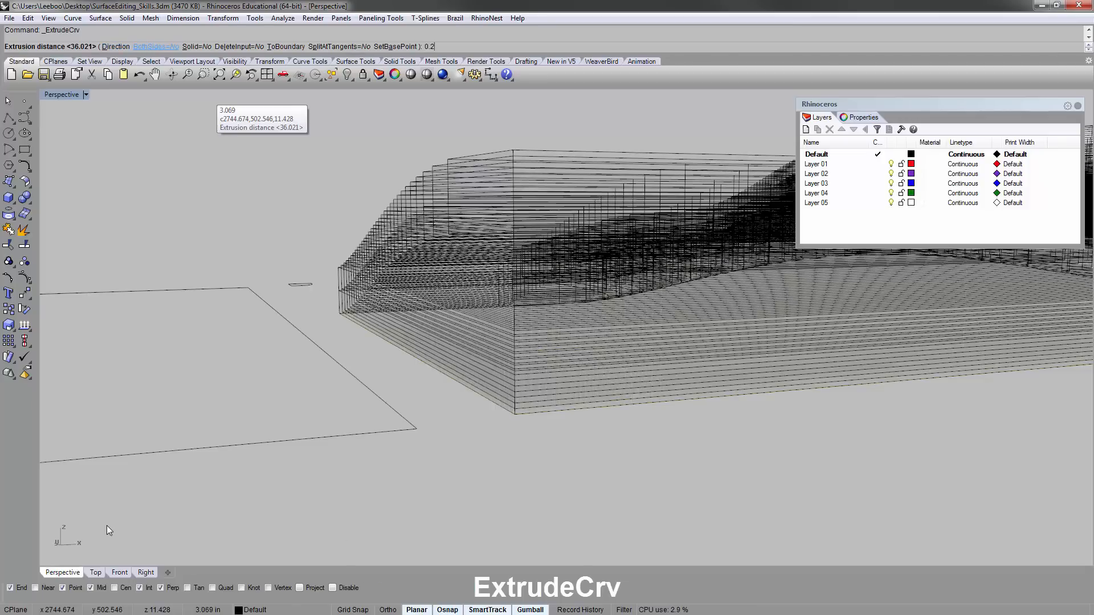
click(196, 46)
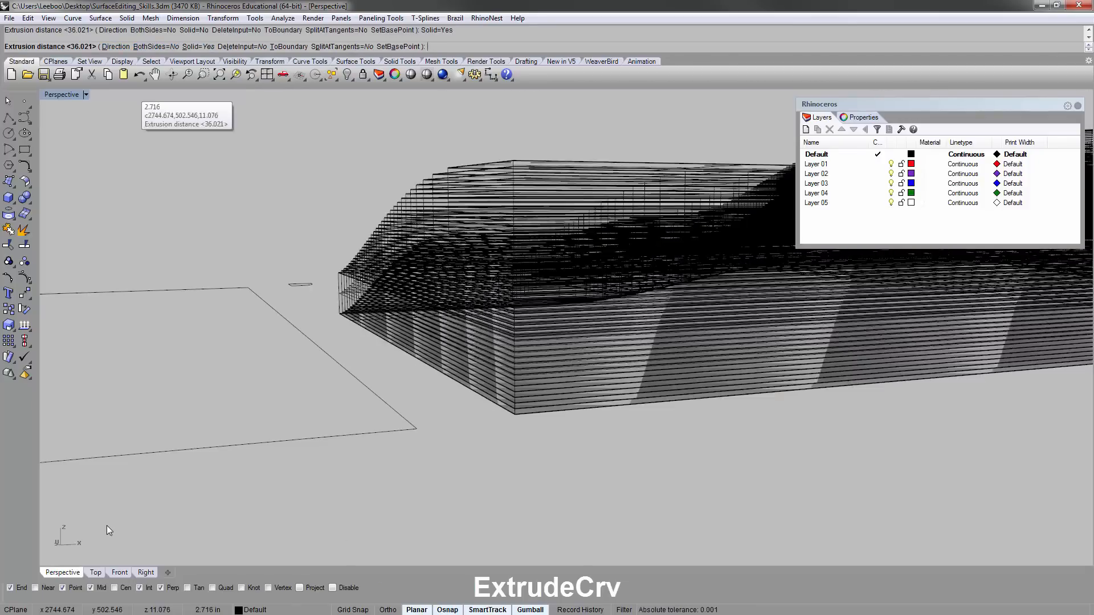
text(0.5)
key(Return)
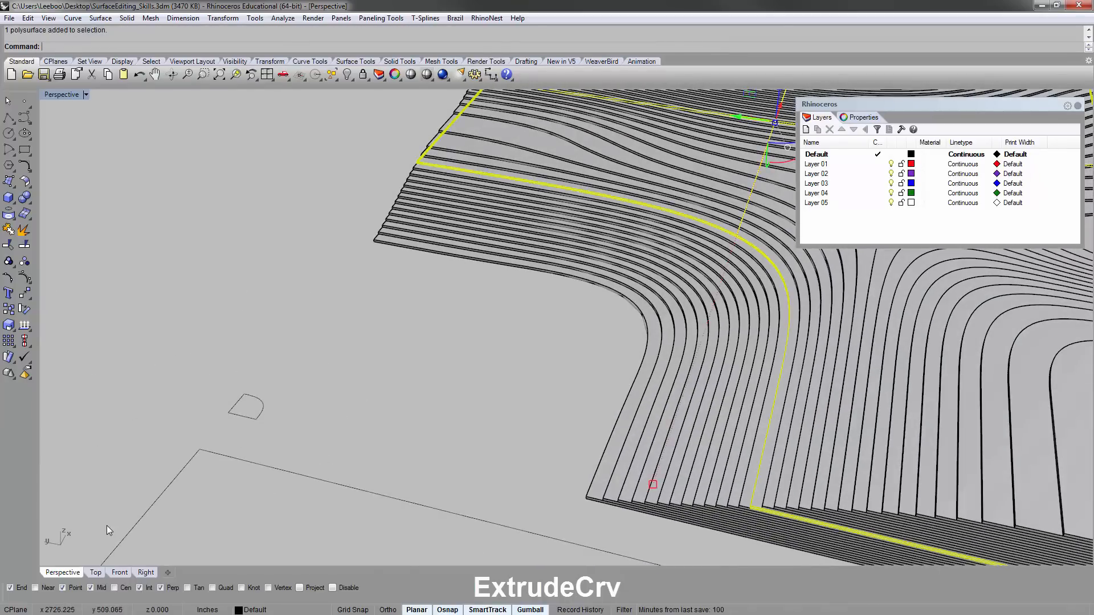
- Copy the wavy surface with its contours from the "Contour Distance=0.2" cell into the two cells above it, snapping to the grid corners
text(zs)
key(Return)
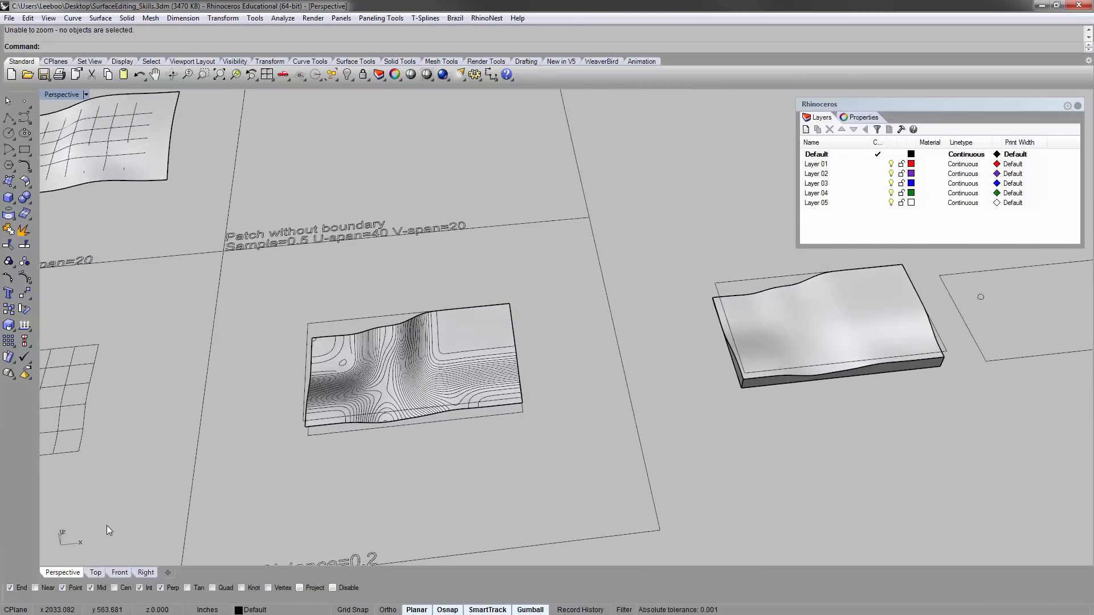
drag(278, 286, 592, 482)
right_drag(621, 488, 601, 529)
scroll(601, 529, down, 4)
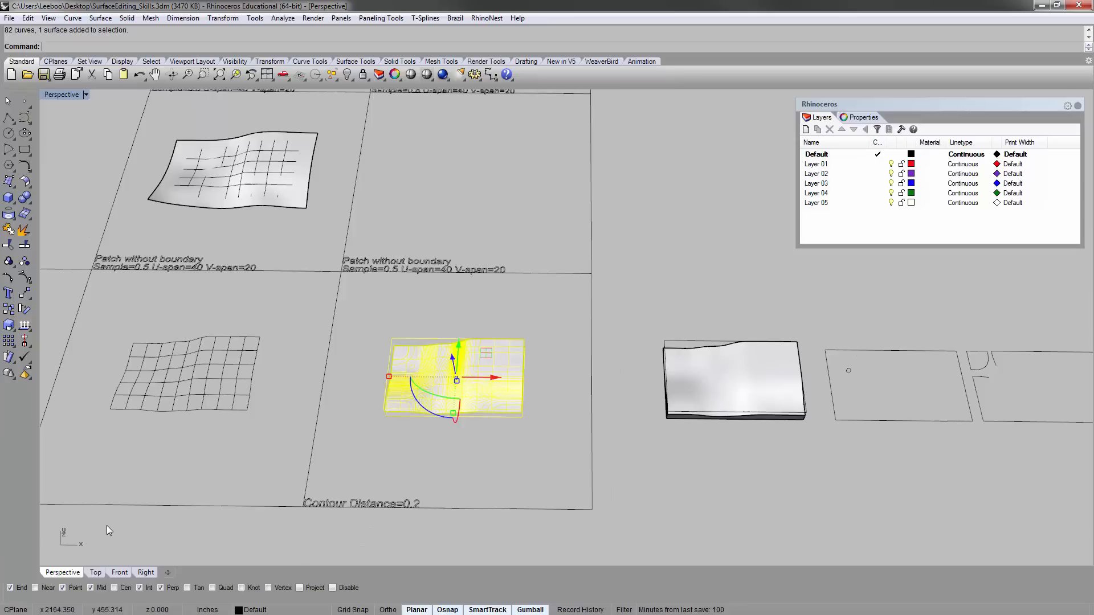
text(copy)
key(Return)
click(592, 509)
scroll(592, 509, down, 4)
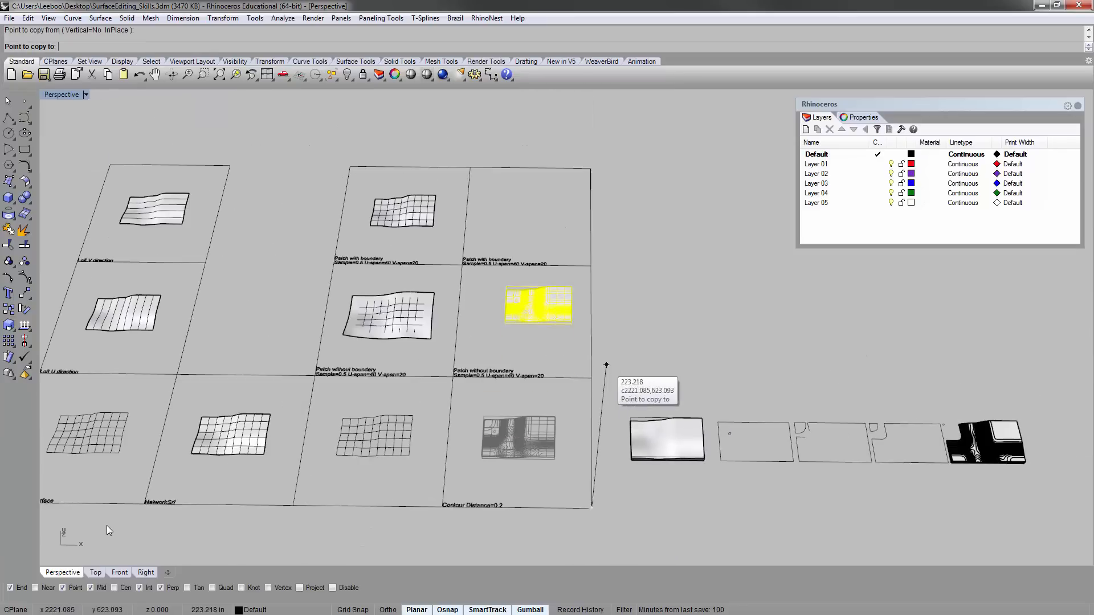
click(591, 378)
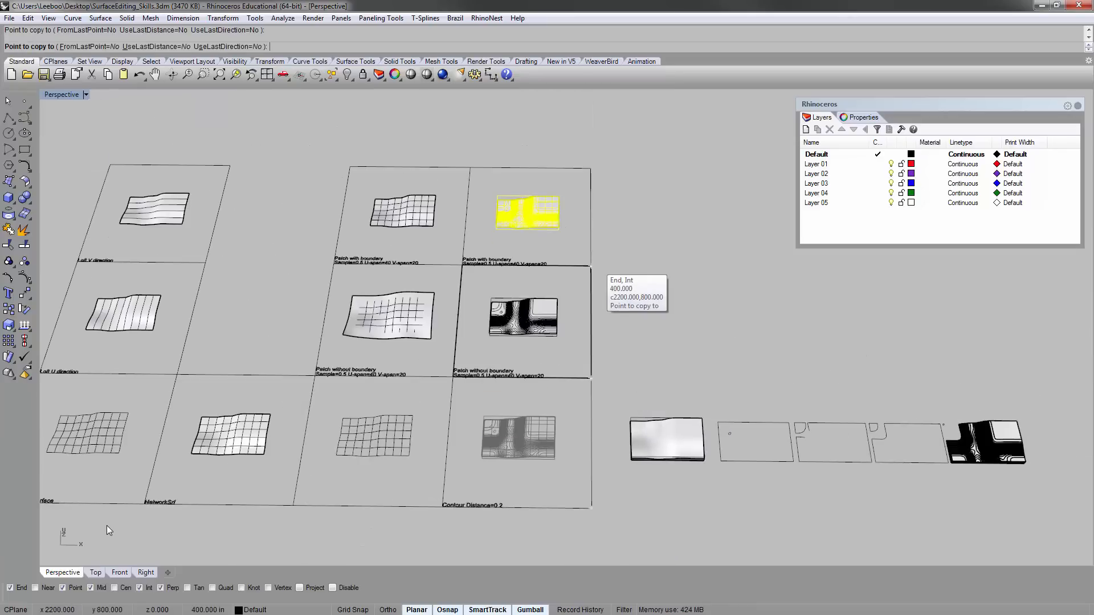
click(591, 266)
key(Return)
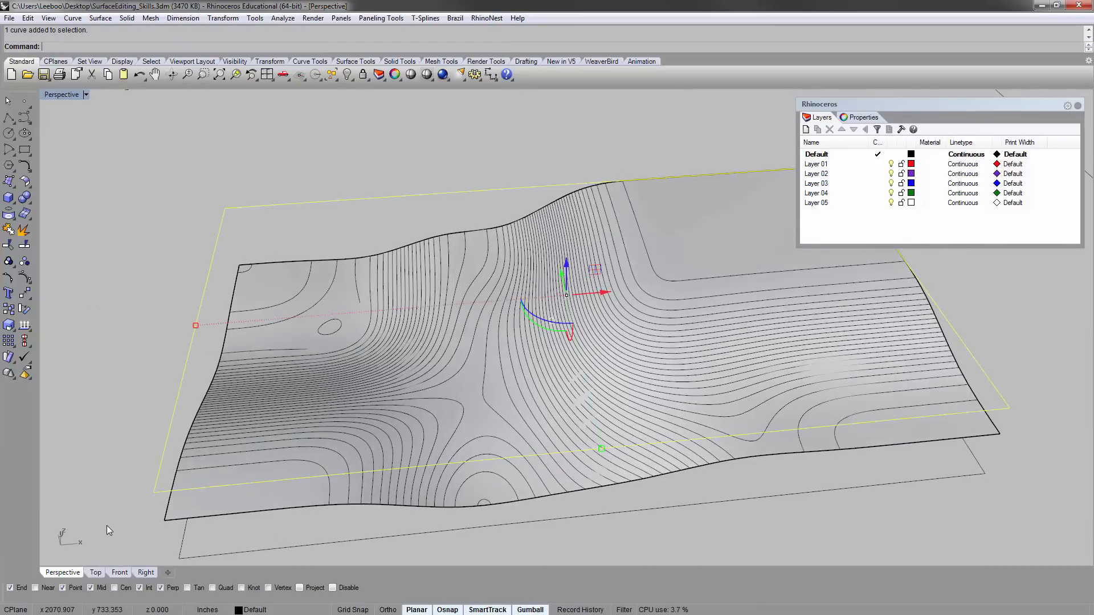
- Delete the rectangular outline and the wavy surface in the "Patch without boundary" cell, leaving the contours
key(Delete)
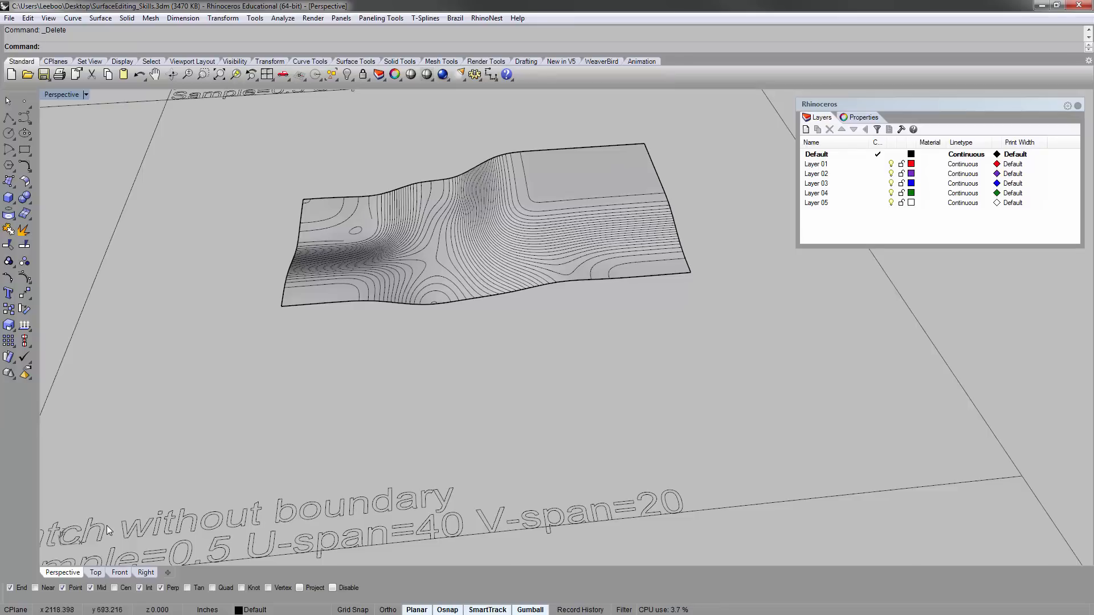
click(336, 297)
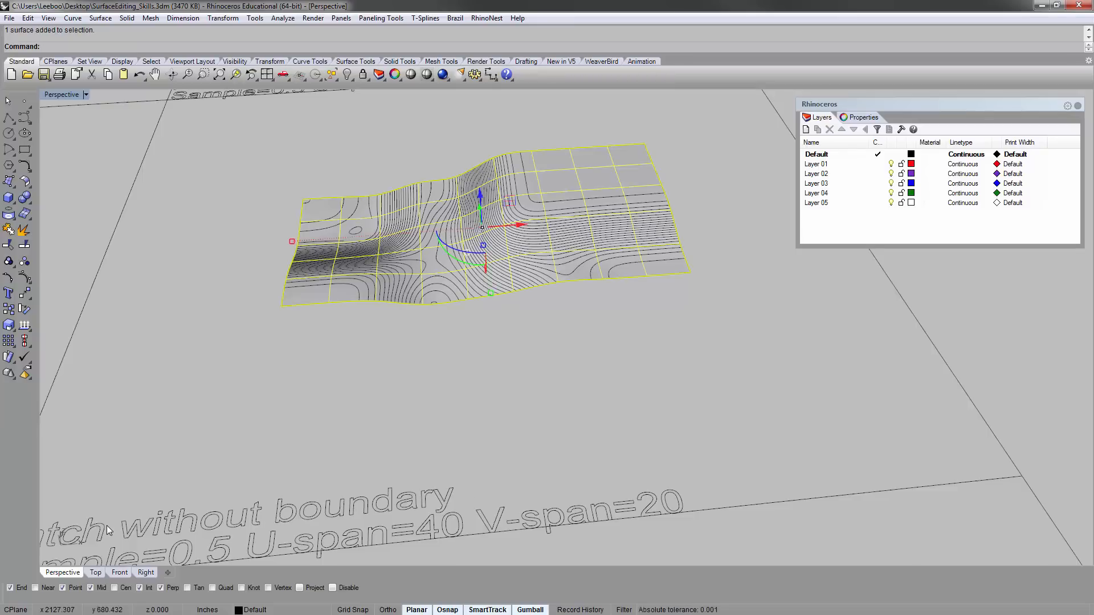
key(Delete)
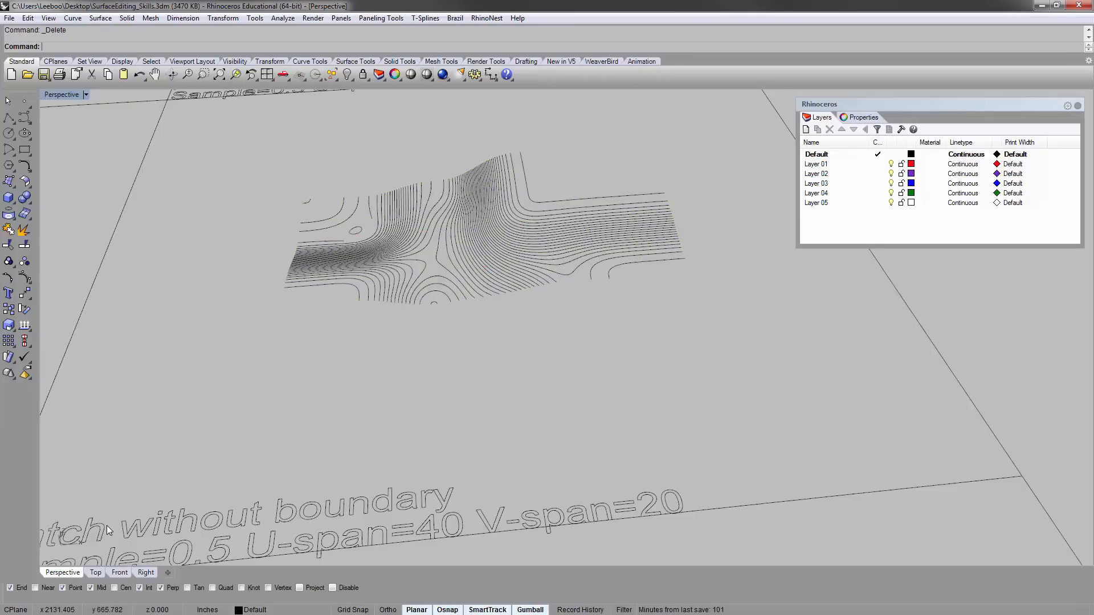
- Delete the rectangular outlines around the contoured surface in the "Patch with boundary" cell
scroll(616, 296, down, 6)
mouse_move(616, 297)
right_down()
mouse_move(575, 319)
mouse_move(544, 373)
right_up()
mouse_move(547, 188)
shift+right_down()
mouse_move(472, 442)
mouse_move(490, 382)
shift+right_up()
scroll(433, 268, up, 8)
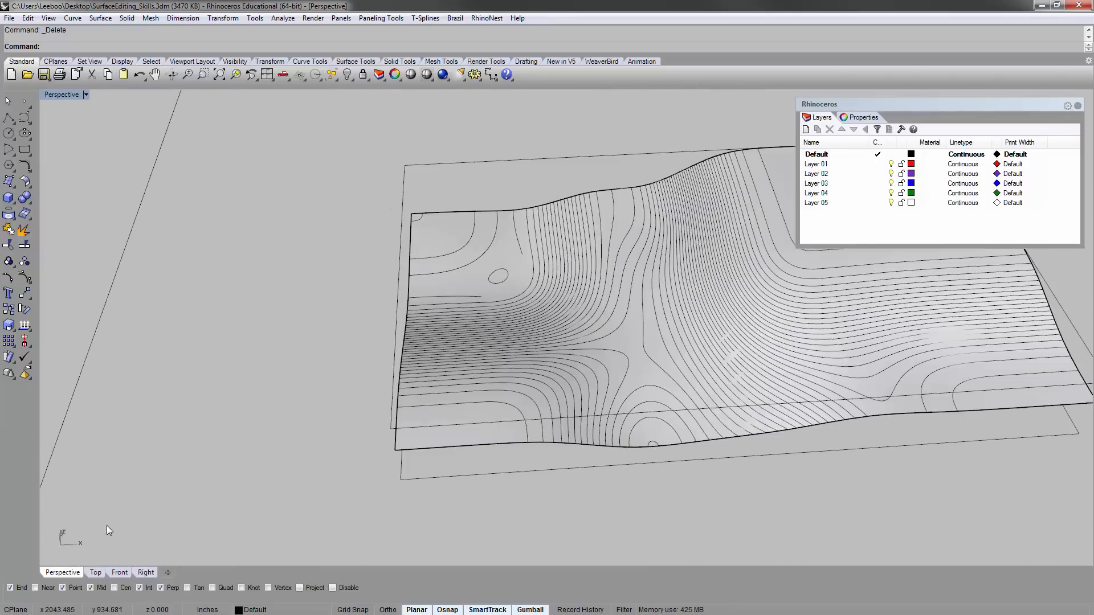
click(743, 407)
key(Delete)
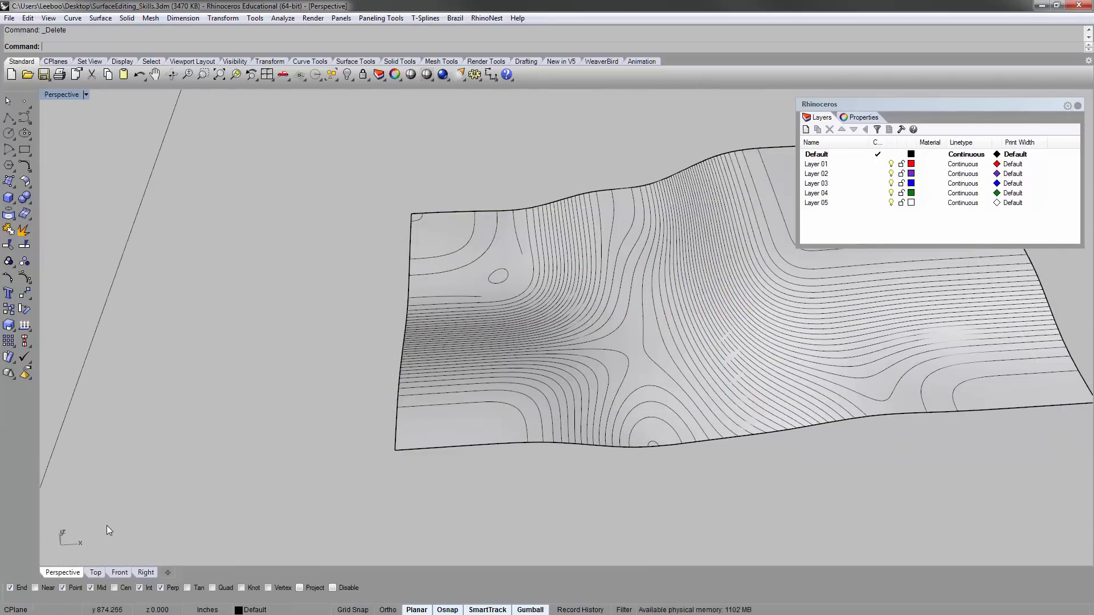
- Duplicate the outer border of the surface in the "Patch with boundary" cell using DupFaceBorder
scroll(394, 388, down, 3)
shift+right_drag(393, 387, 328, 383)
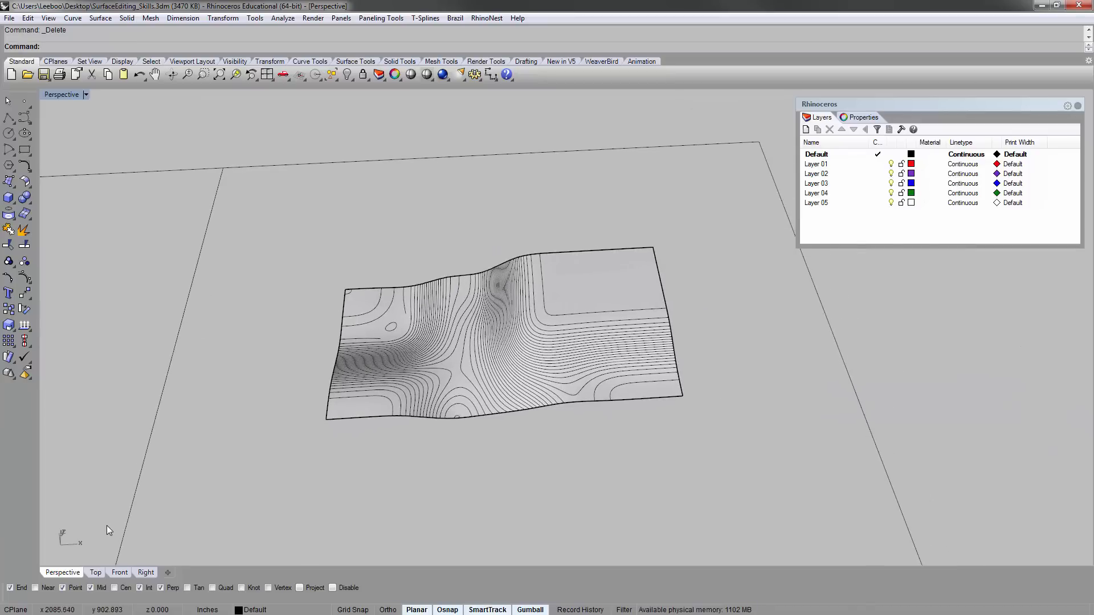
key(Return)
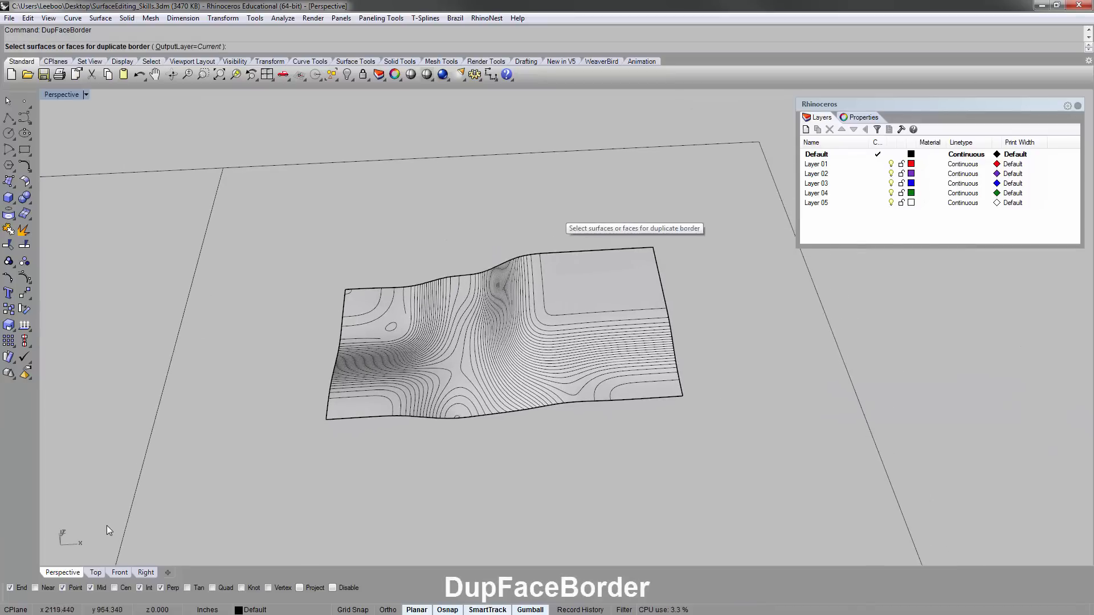
click(599, 276)
key(Return)
key(Escape)
- Delete the surface in the "Patch with boundary" cell and check that its duplicated border curve is still there
click(603, 276)
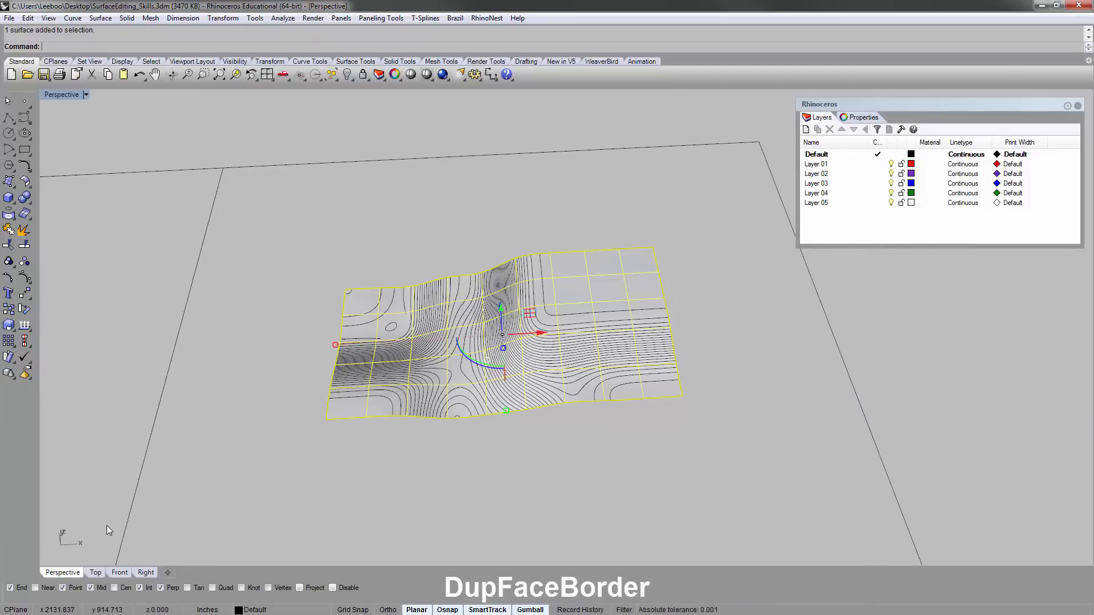
key(Delete)
click(605, 251)
key(Escape)
- Try to patch the contours in the "Patch without boundary" cell with 0.5 sample spacing, 40 U spans, 20 V spans and stiffness 1
scroll(593, 251, down, 7)
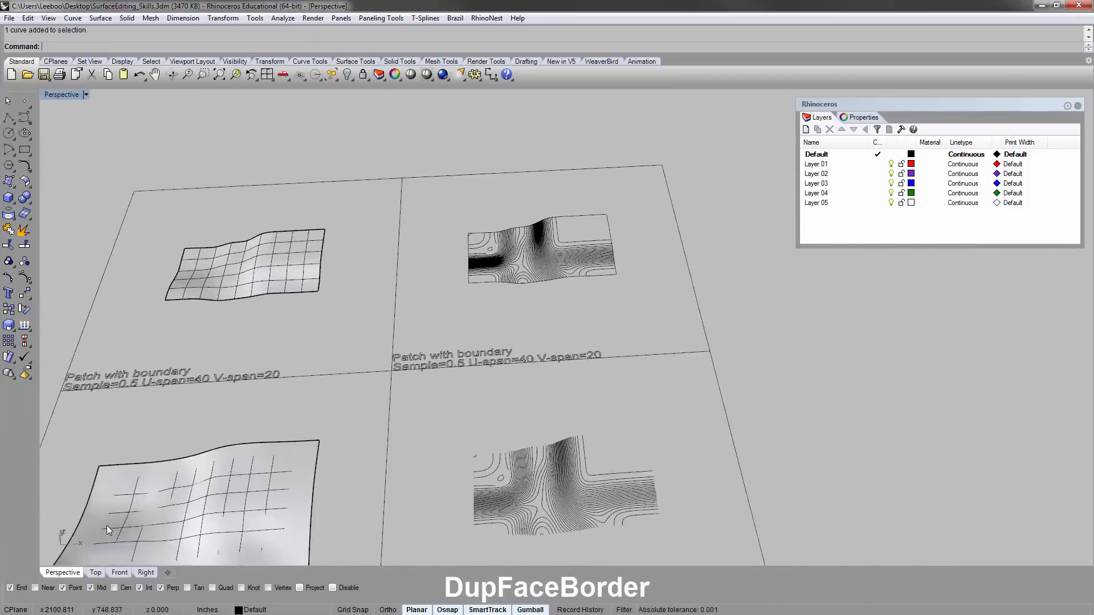
shift+right_drag(587, 421, 547, 274)
shift+right_drag(107, 526, 91, 484)
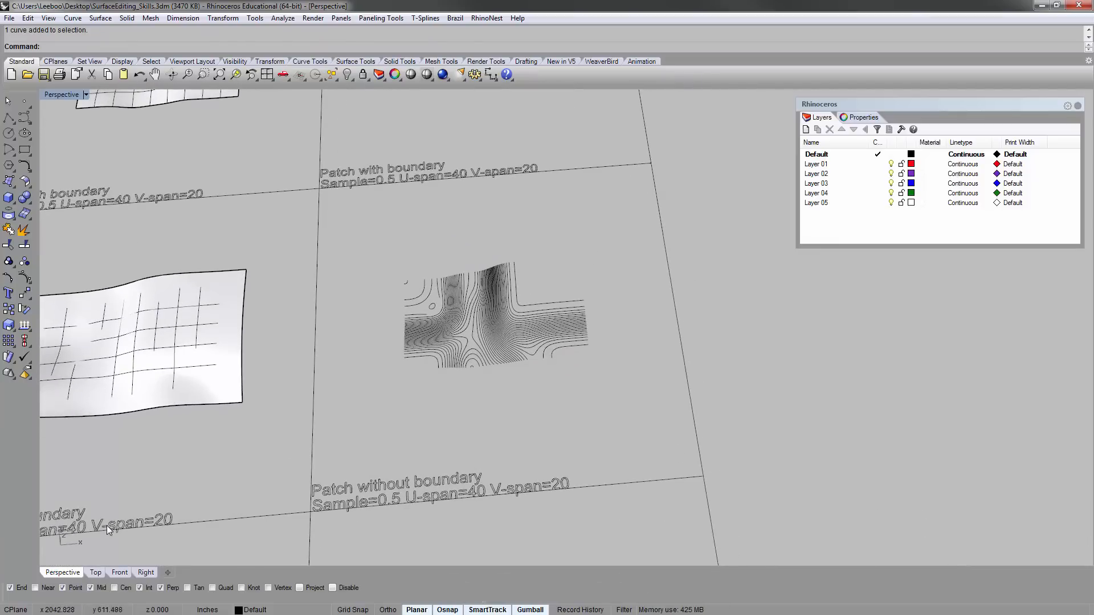
drag(371, 228, 615, 403)
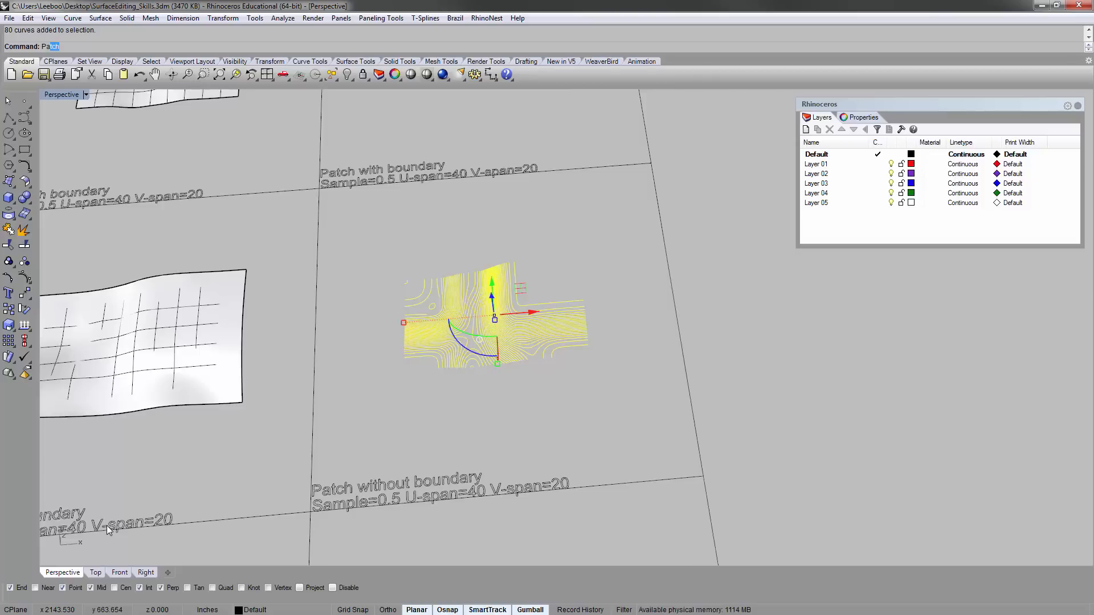
key(Return)
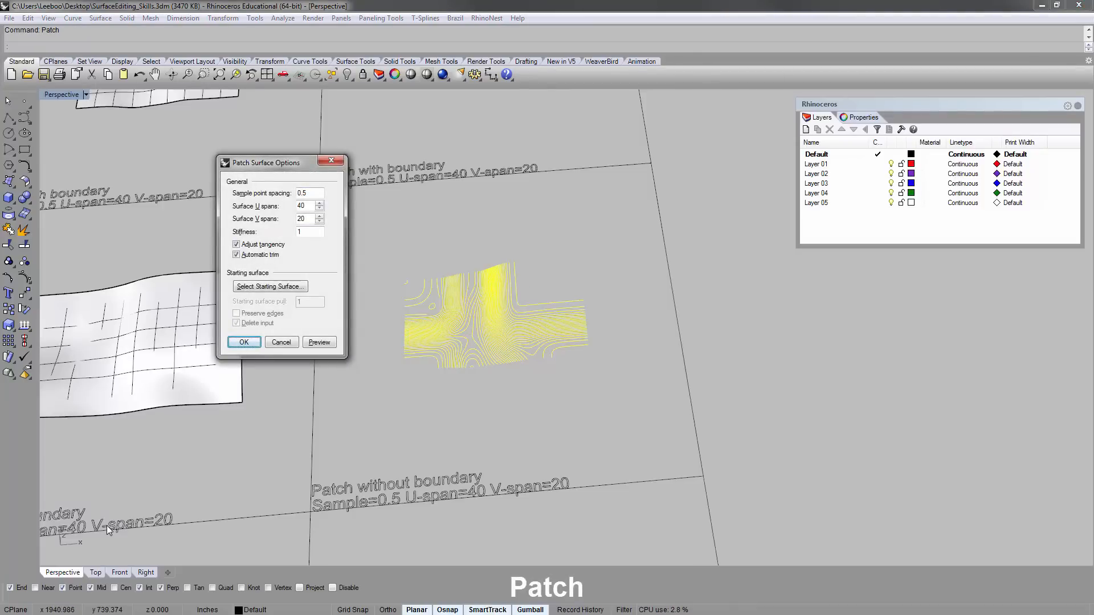
key(Return)
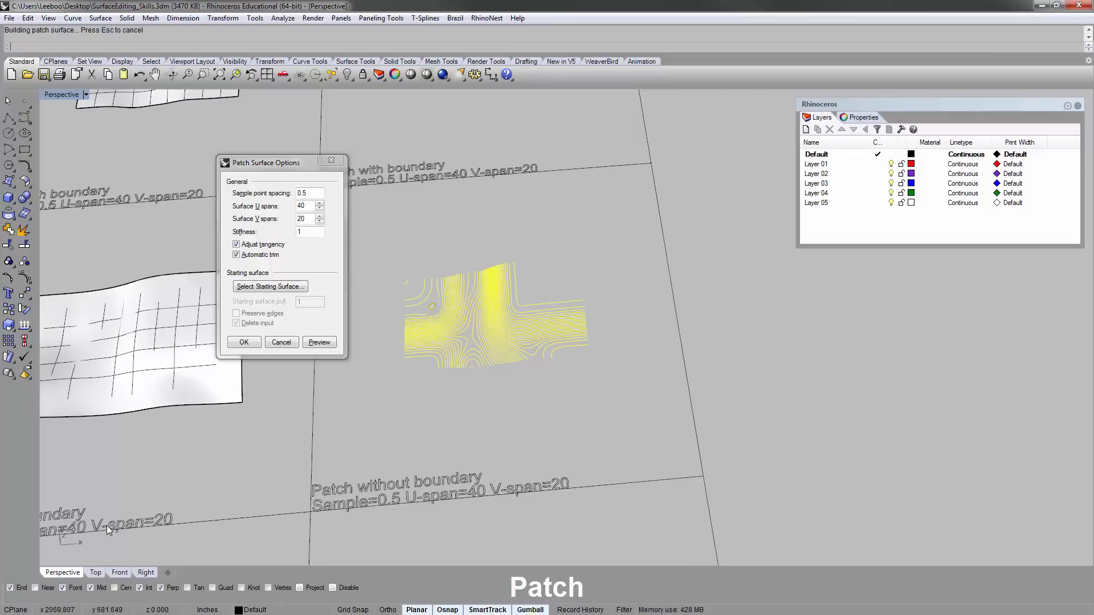
scroll(108, 530, down, 3)
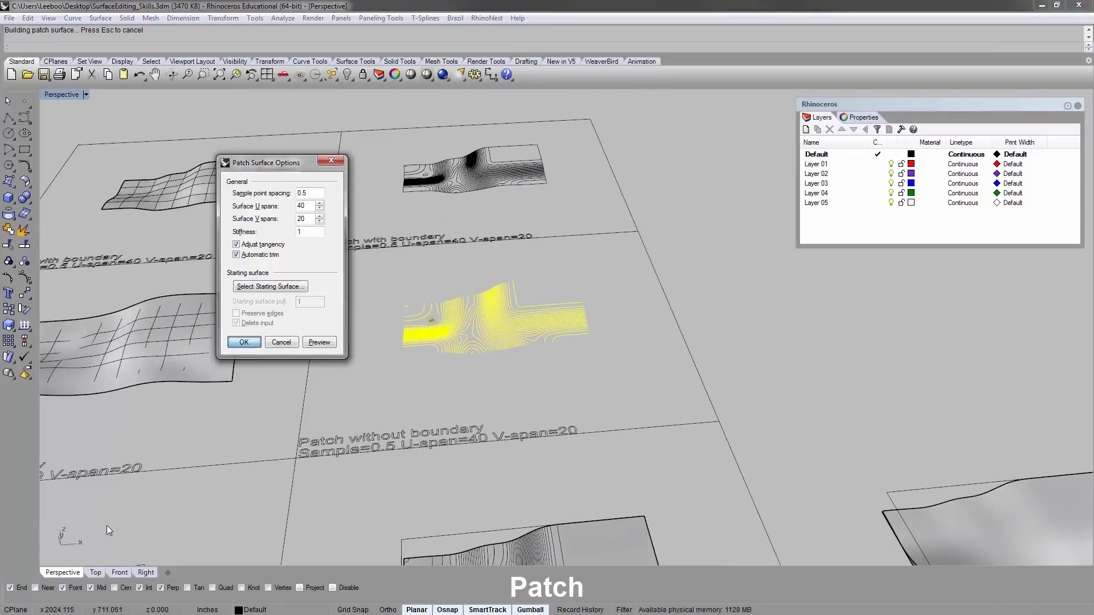
key(Return)
key(Escape)
right_drag(109, 530, 109, 545)
scroll(108, 530, up, 5)
scroll(108, 530, down, 5)
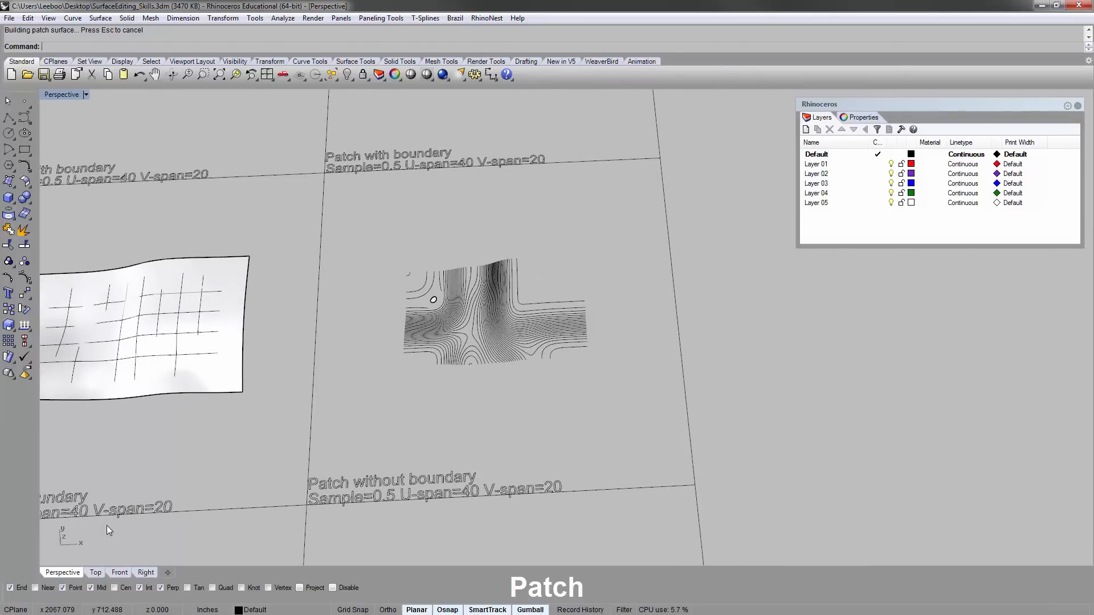
- Delete the two short open contour fragments beside the small closed loop in the "Patch without boundary" cell
scroll(107, 526, up, 10)
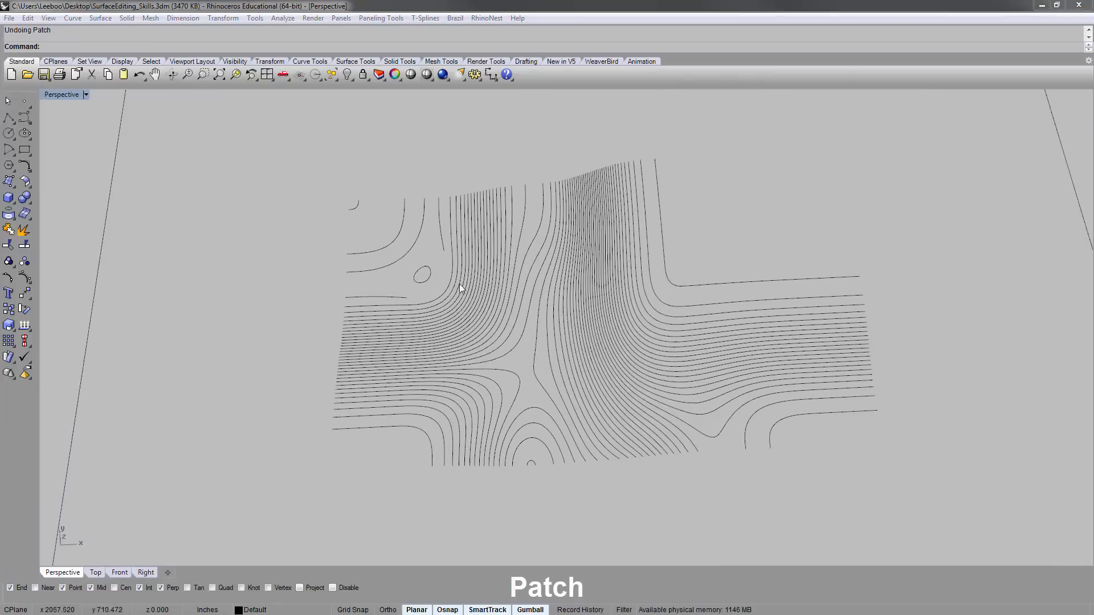
right_drag(448, 223, 438, 237)
click(442, 240)
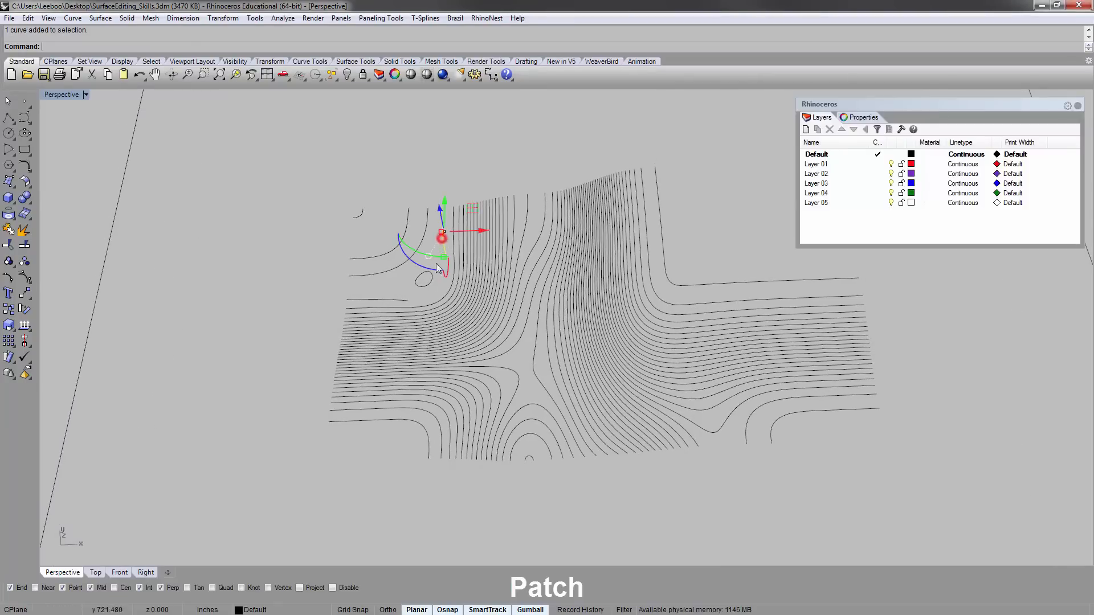
key(Delete)
key(Delete)
- Delete the matching short contour fragments beside the small closed loop in the "Patch with boundary" cell
scroll(368, 354, down, 8)
shift+right_drag(413, 205, 480, 452)
scroll(484, 225, up, 6)
right_click(472, 218)
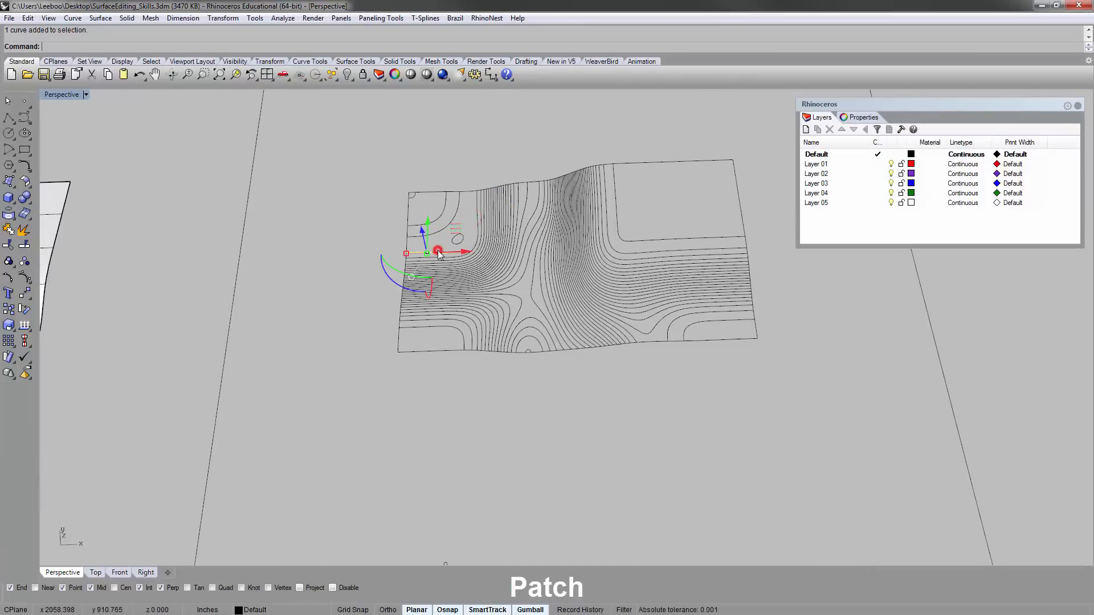
key(Delete)
- Patch the cleaned contours without boundary again with 0.5 sample spacing, 40 U spans and 20 V spans, and undo the patch
scroll(436, 249, down, 6)
shift+right_drag(502, 387, 481, 232)
scroll(393, 388, up, 5)
drag(341, 272, 732, 572)
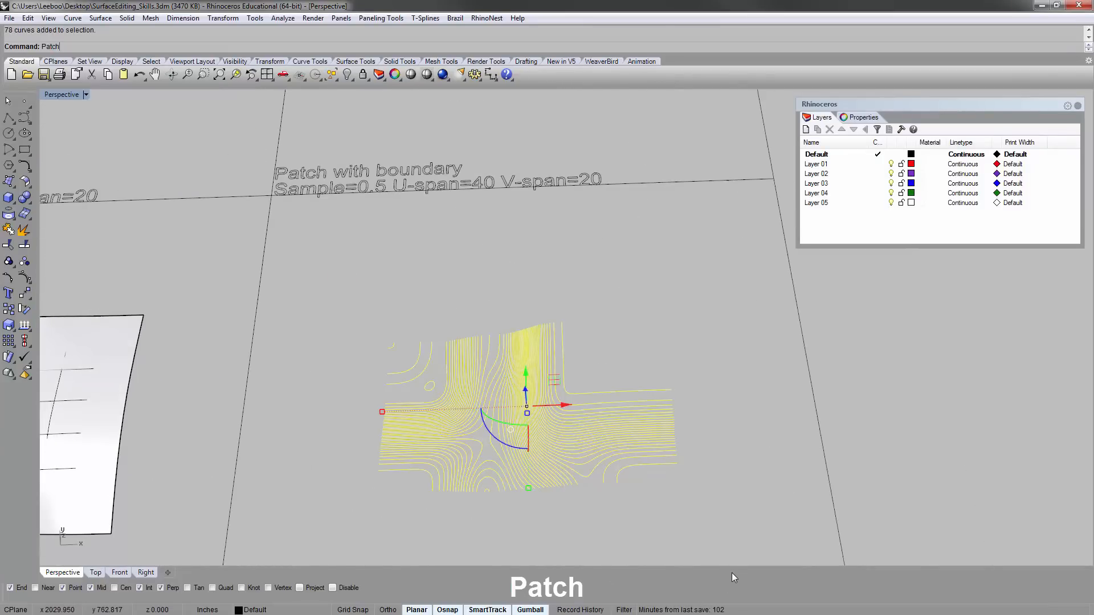
key(Return)
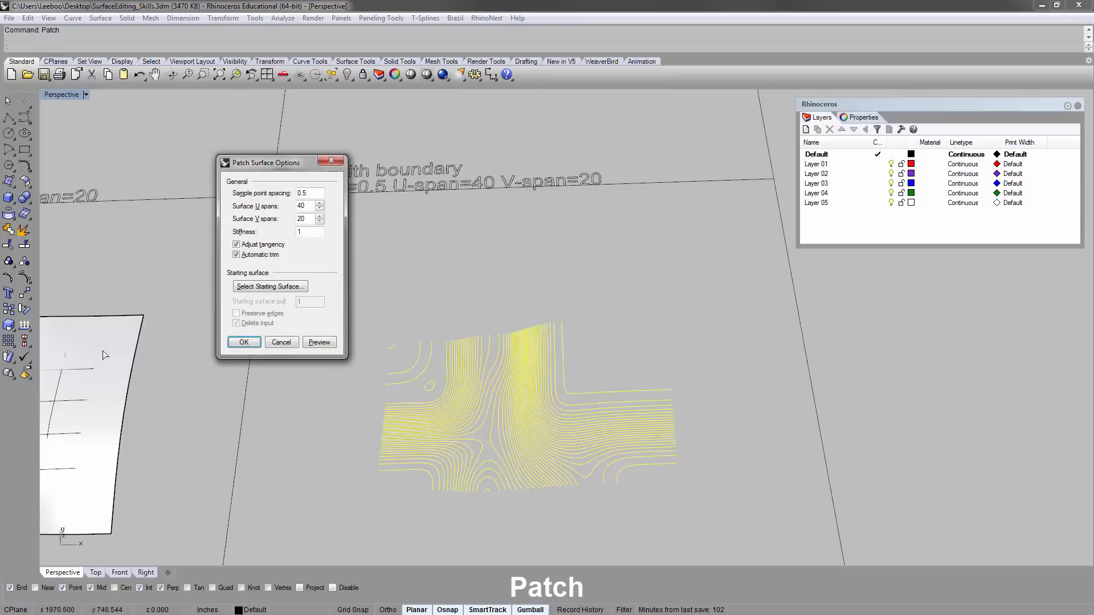
click(244, 341)
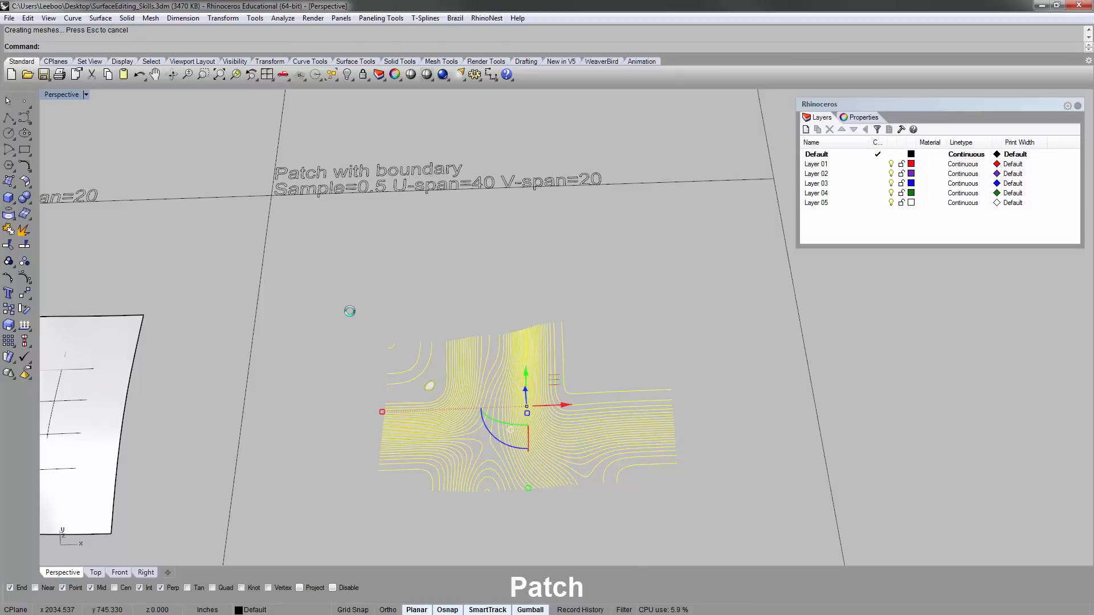
key(ctrl+z)
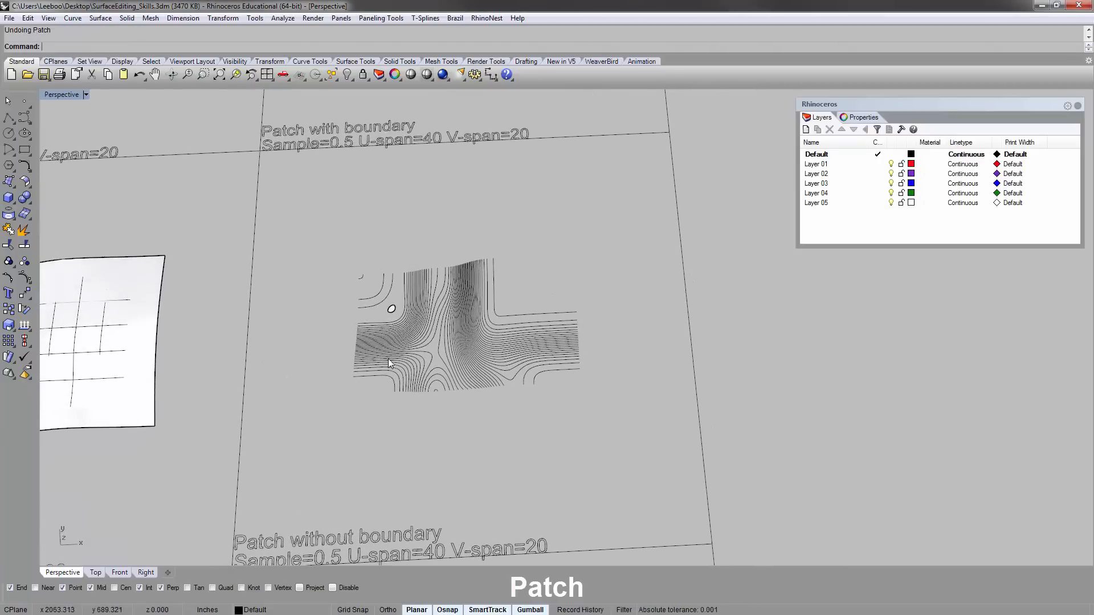
- Delete the leftover surface filling the small closed loop in the "Patch without boundary" cell
scroll(374, 317, up, 5)
click(413, 263)
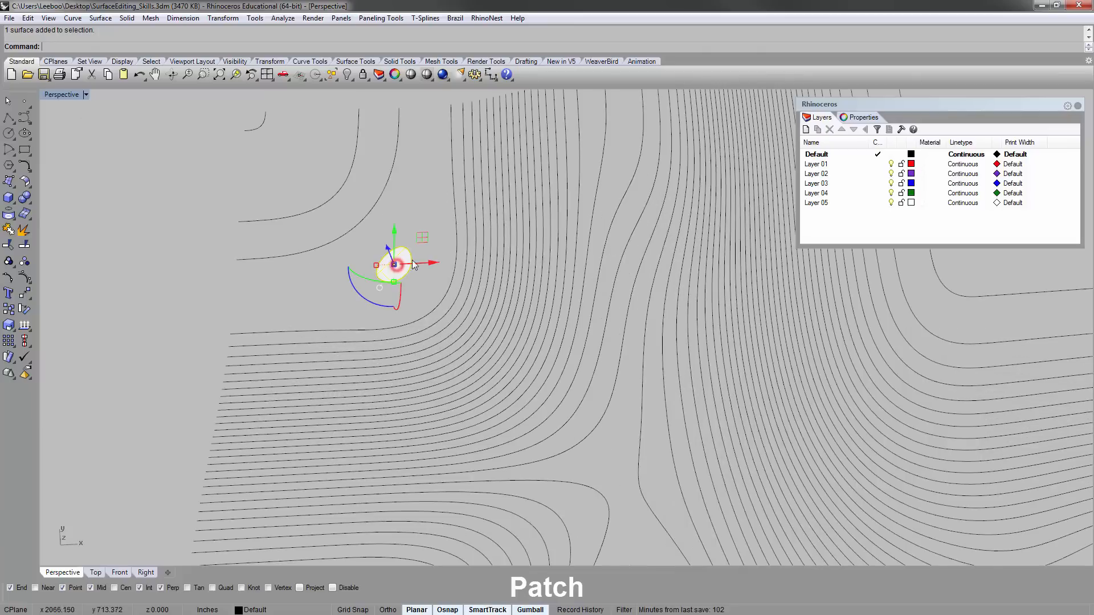
key(Delete)
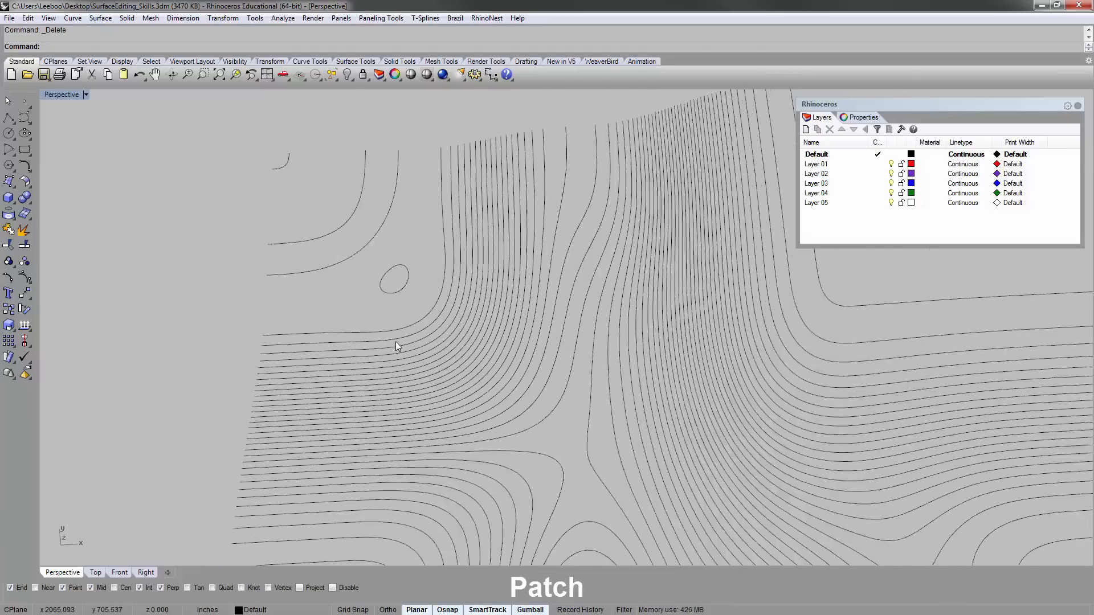
- Patch the contours and their boundary curve in the "Patch with boundary" cell with 0.5 sample spacing, 40 U spans, 20 V spans and stiffness 1
scroll(396, 341, down, 6)
shift+right_drag(427, 287, 454, 266)
scroll(583, 234, up, 5)
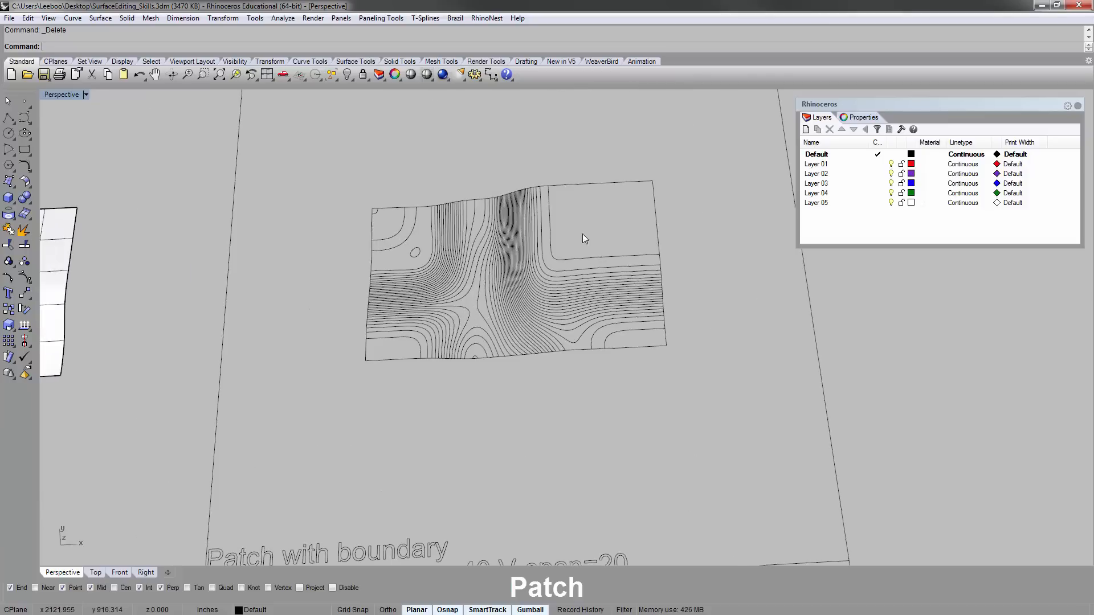
click(607, 185)
click(524, 163)
drag(344, 151, 716, 452)
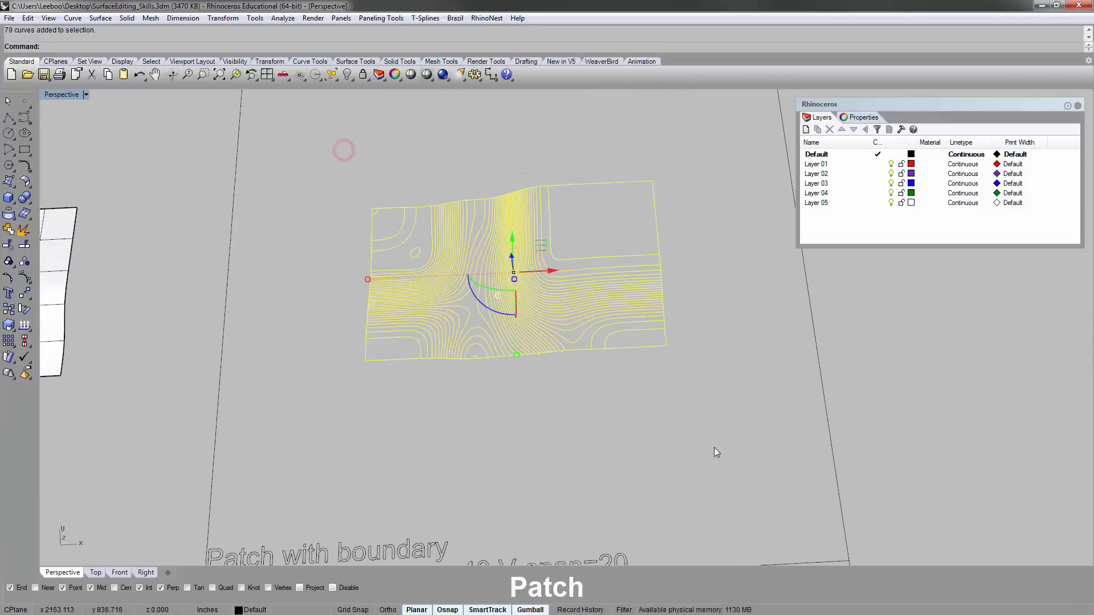
text(h)
key(Return)
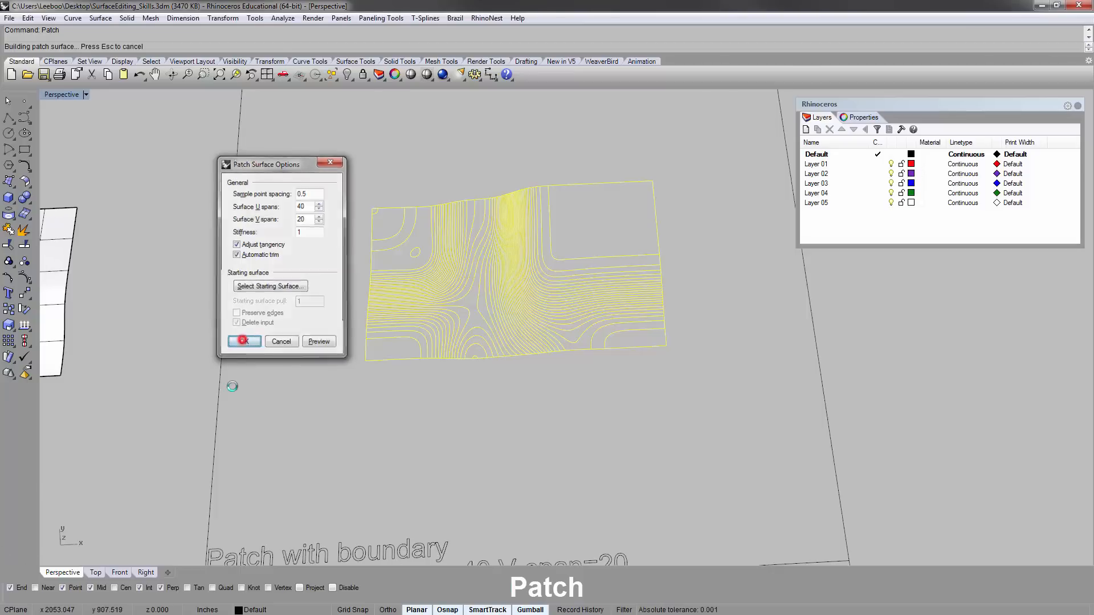
click(243, 342)
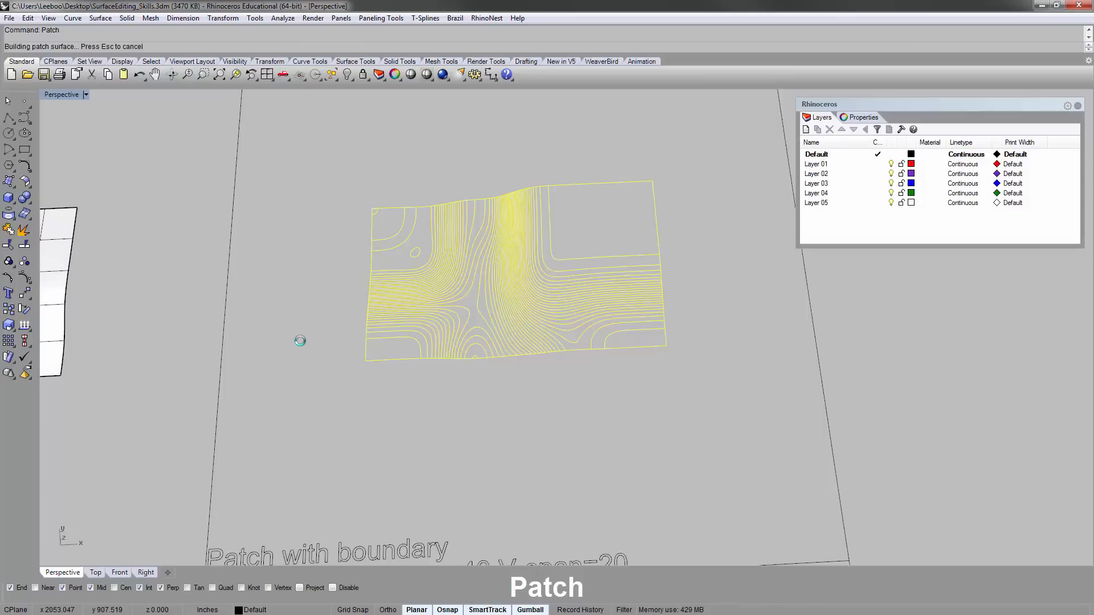
- Examine the surface patched with the boundary curve close up from an angled view
click(490, 445)
right_drag(491, 446, 504, 319)
click(550, 332)
text(zs)
key(Return)
click(439, 180)
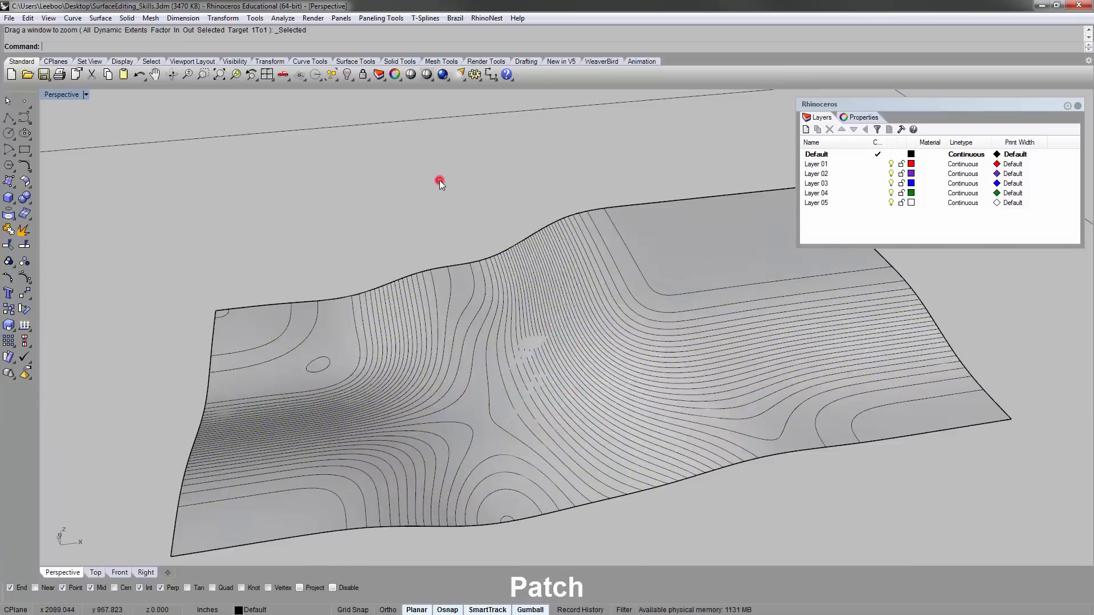
scroll(440, 180, down, 12)
right_drag(546, 307, 517, 230)
click(512, 246)
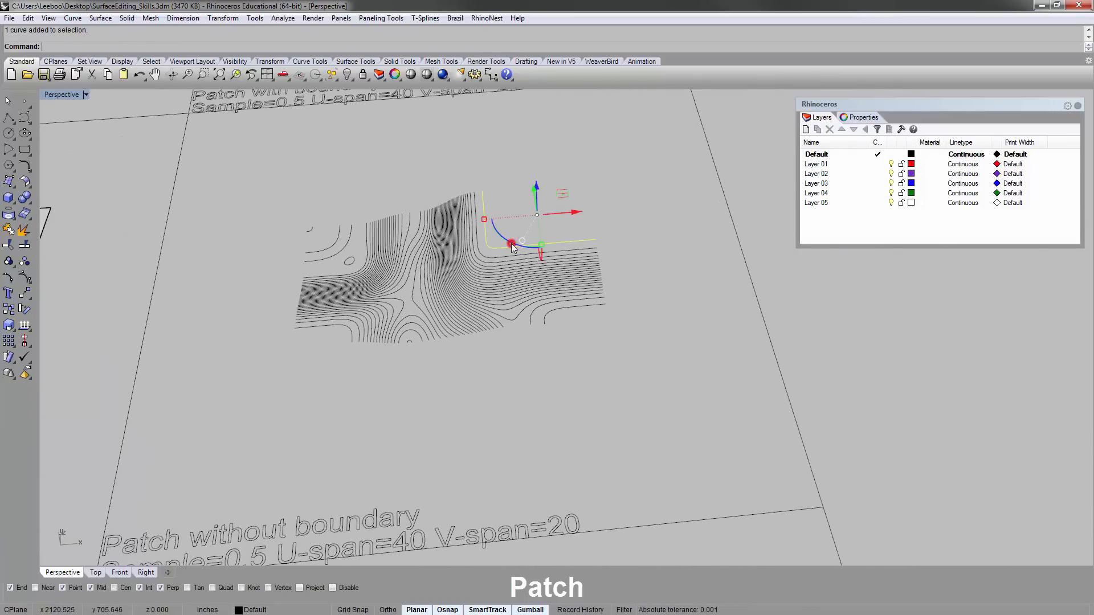
key(Return)
scroll(475, 260, down, 8)
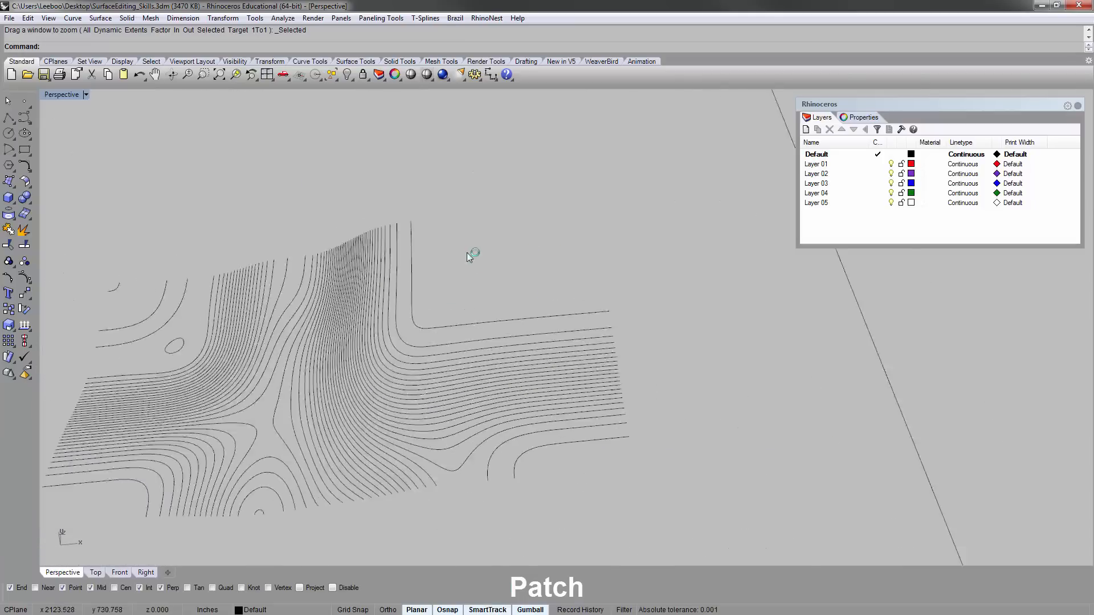
text(pl)
key(Return)
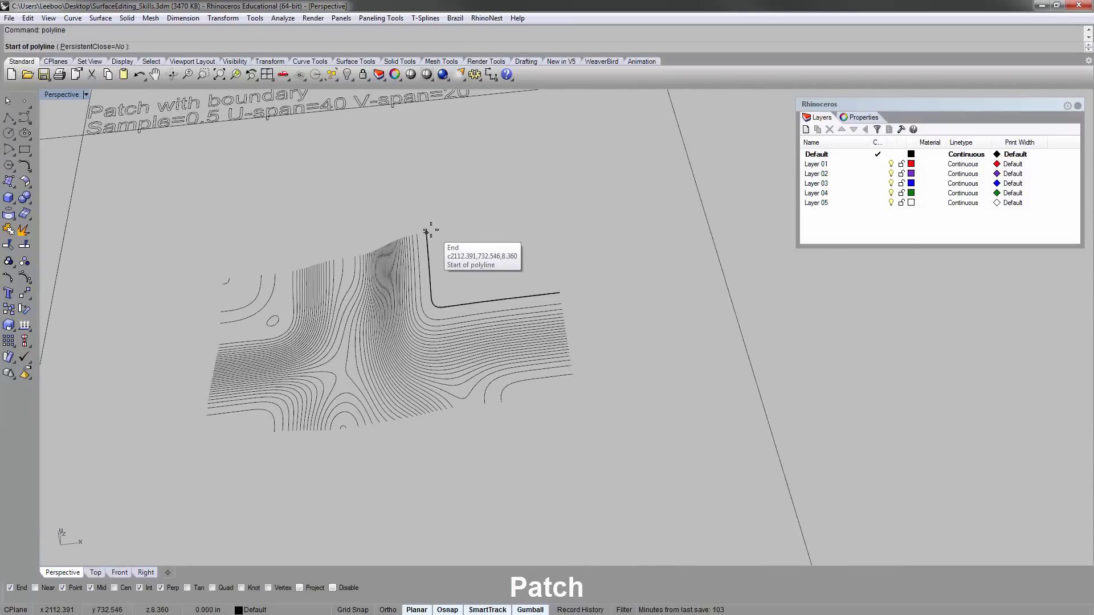
click(426, 233)
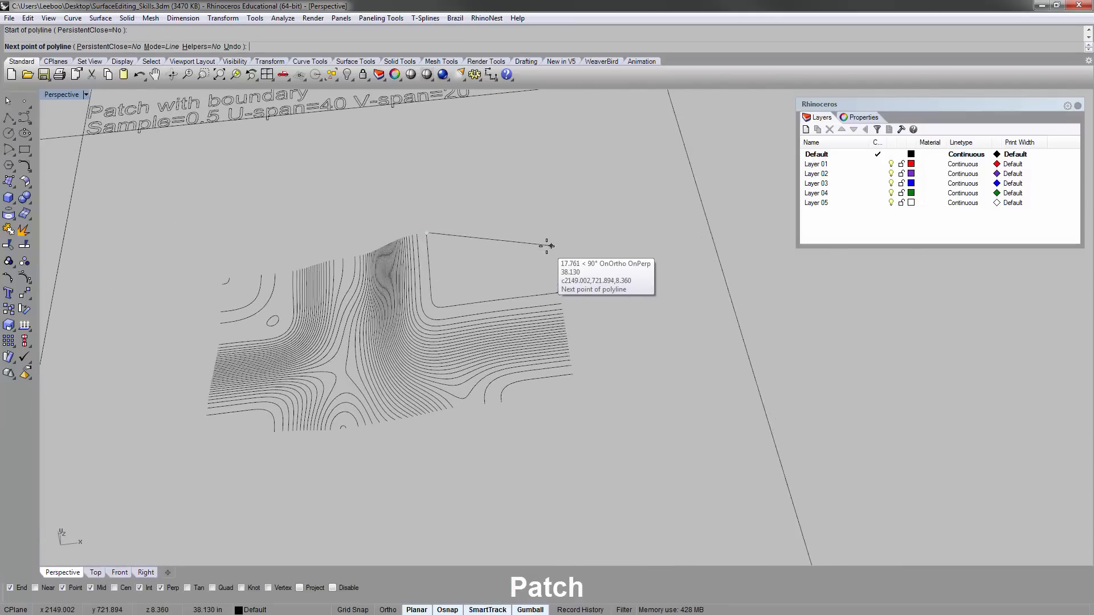
key(Escape)
- Draw a polyline around the empty upper-right corner in the "Patch without boundary" cell, joining both ends of the L-shaped contour
mouse_move(548, 255)
right_down()
mouse_move(512, 231)
mouse_move(467, 234)
mouse_move(333, 200)
right_up()
scroll(512, 231, up, 8)
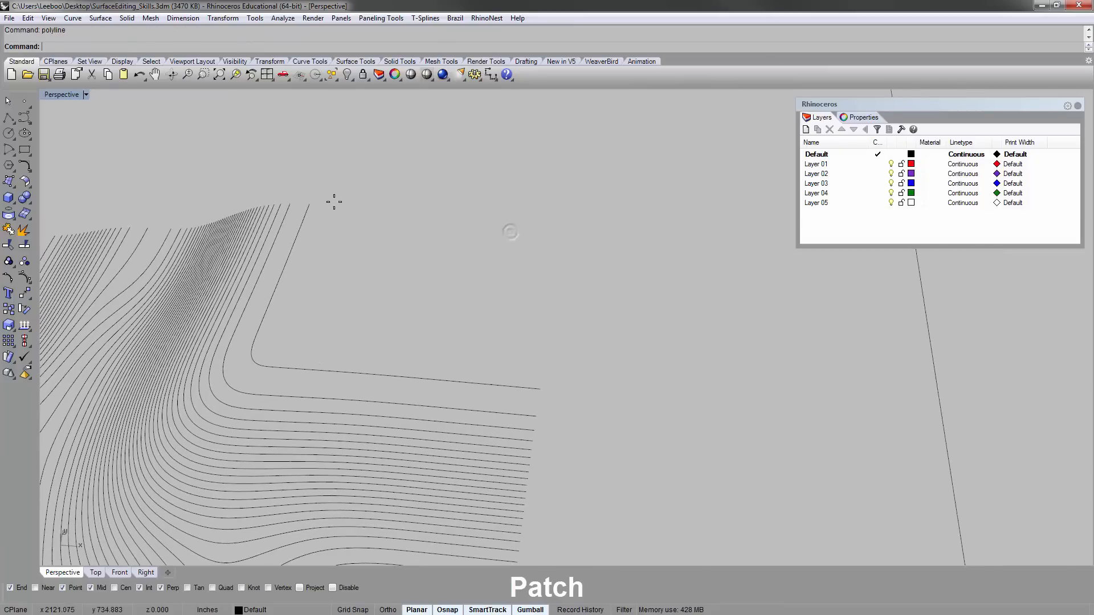
key(Return)
click(312, 204)
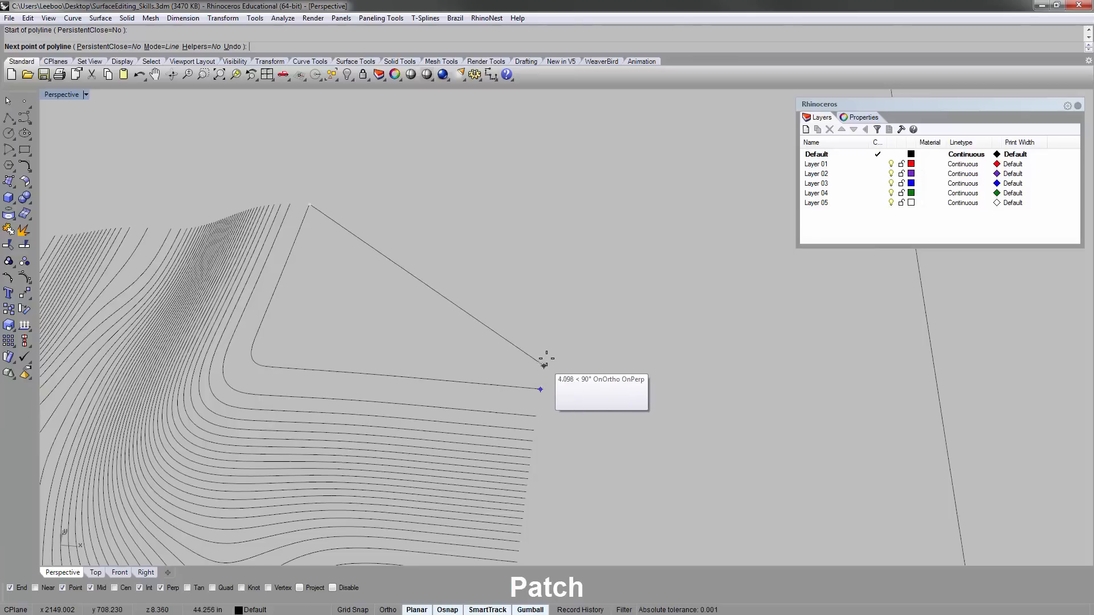
click(566, 224)
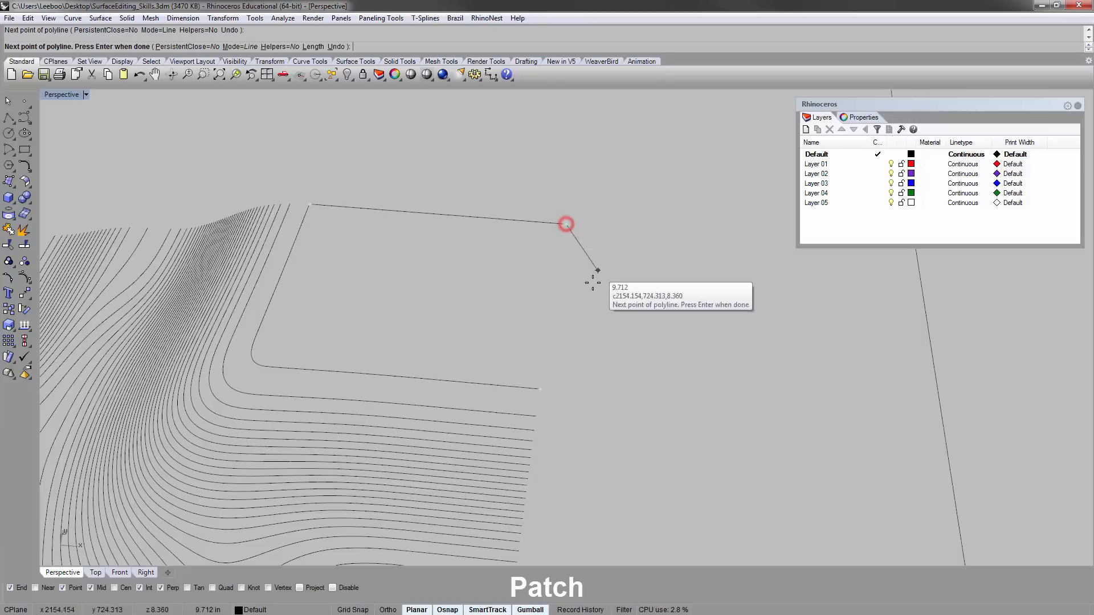
click(538, 381)
key(Return)
- Draw a polyline around the lower-right corner of the contours, joining both ends of the outermost contour there
right_drag(538, 381, 382, 378)
right_drag(321, 394, 450, 318)
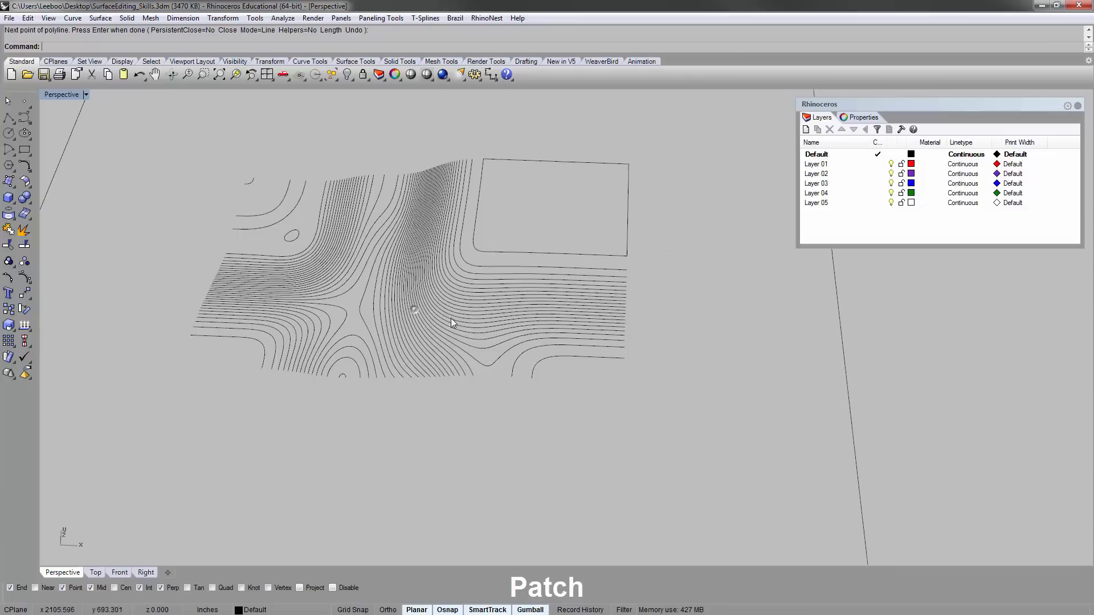
key(Return)
click(535, 380)
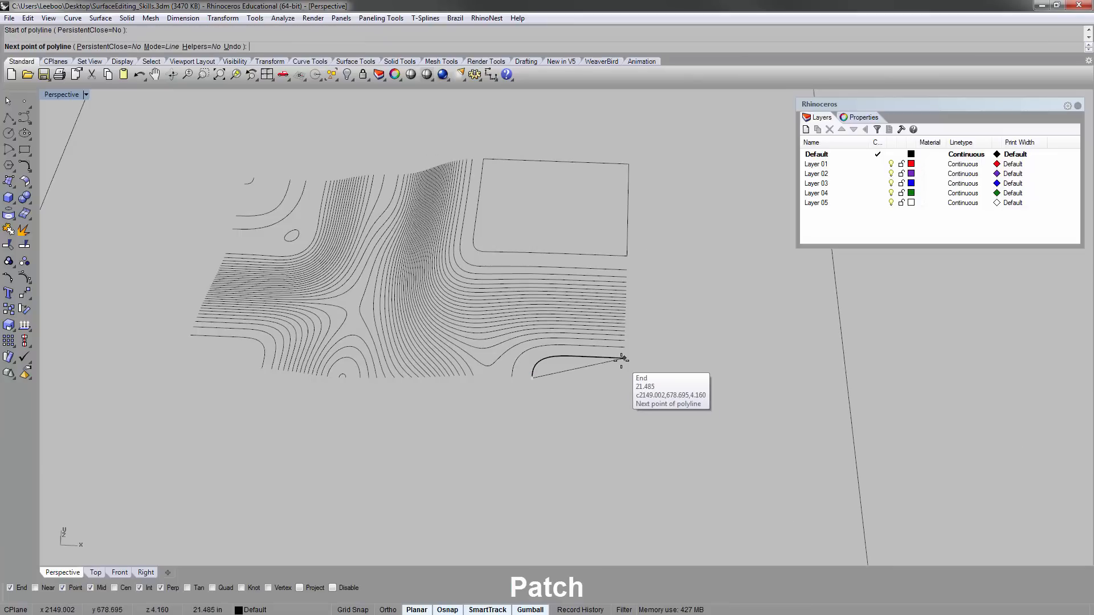
click(620, 378)
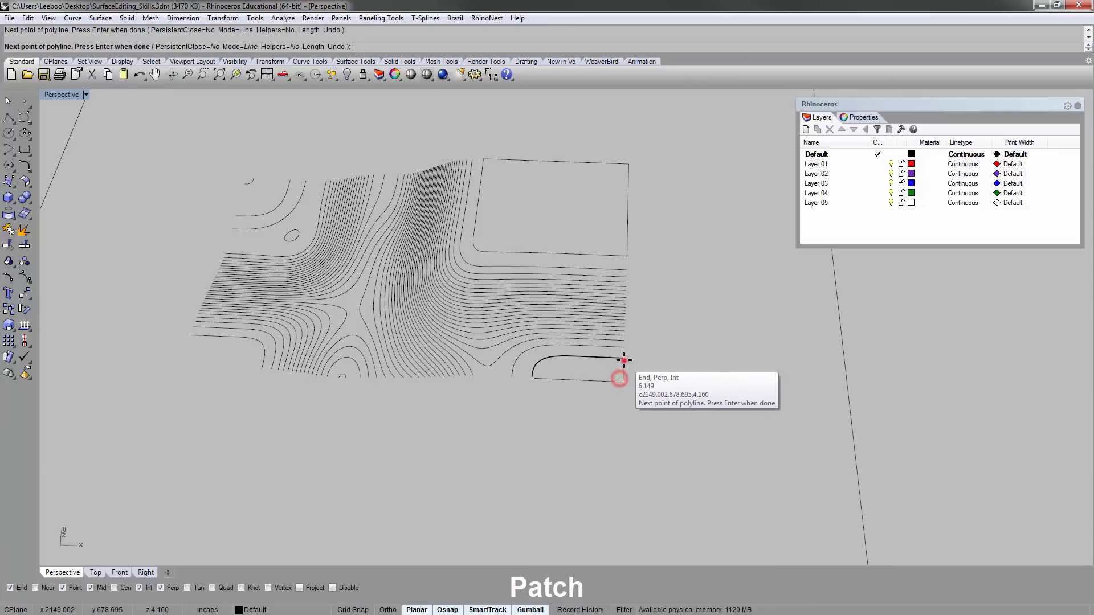
click(624, 361)
key(Return)
- Draw a polyline around the lower-left corner of the contours, joining both ends of the outermost contour there
key(Return)
click(191, 336)
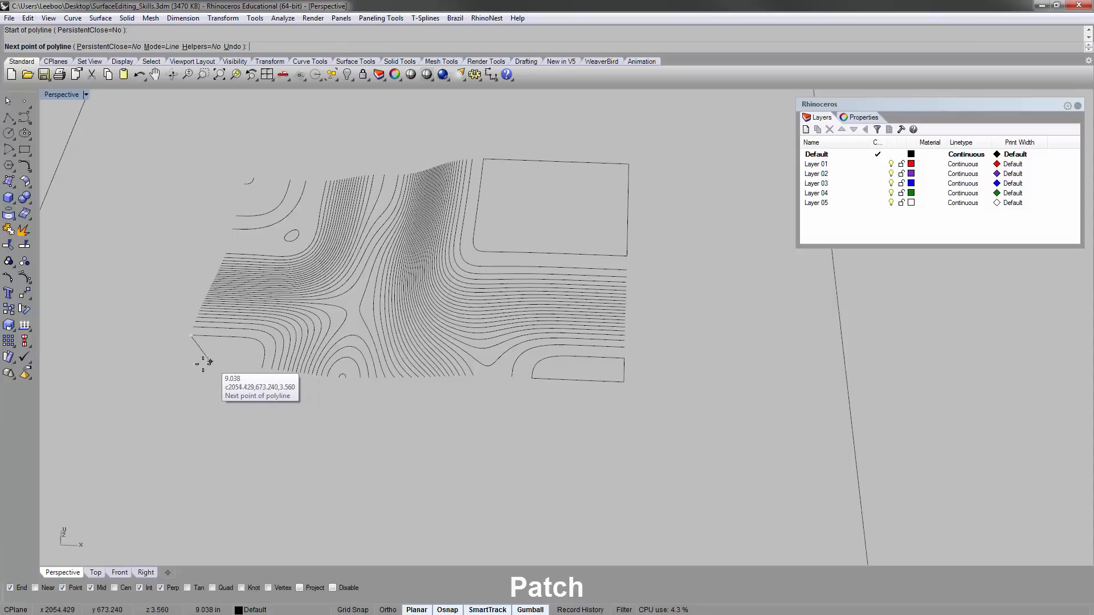
scroll(234, 372, up, 4)
scroll(234, 372, up, 2)
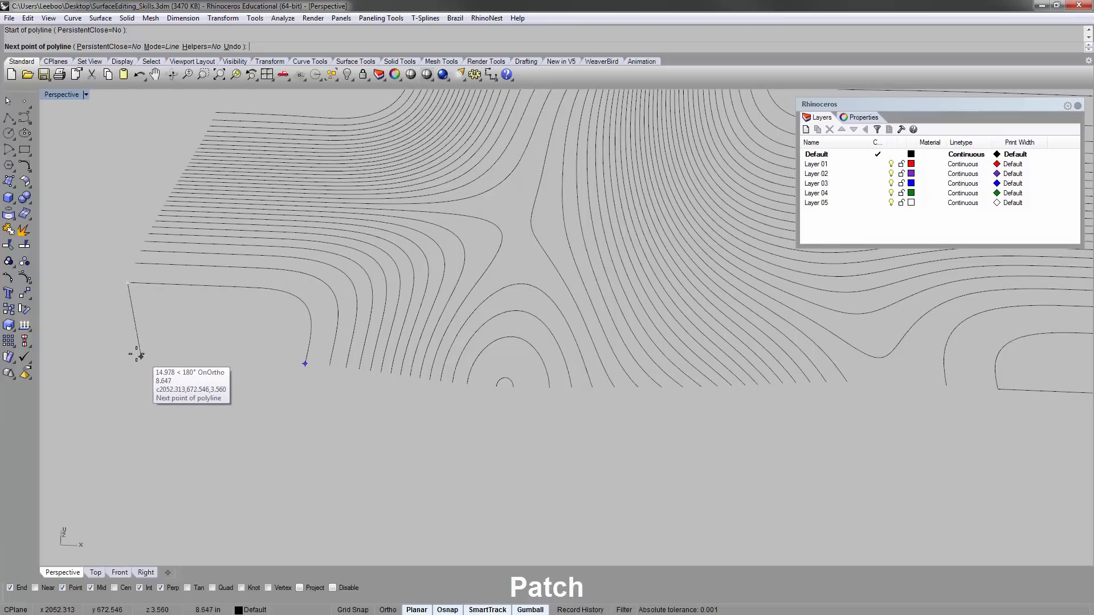
click(105, 355)
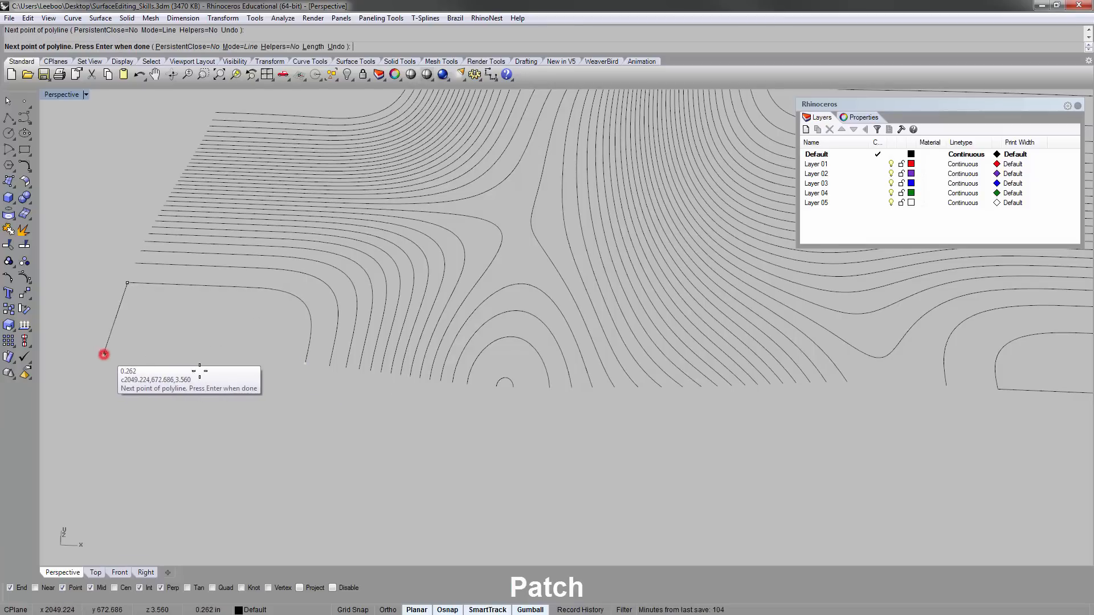
click(297, 366)
- Patch the contours and corner polylines in the "Patch without boundary" cell with 0.5 sample spacing, 40 U spans, 20 V spans and stiffness 1
scroll(256, 379, down, 8)
right_drag(297, 263, 285, 332)
scroll(251, 213, up, 4)
scroll(254, 217, down, 6)
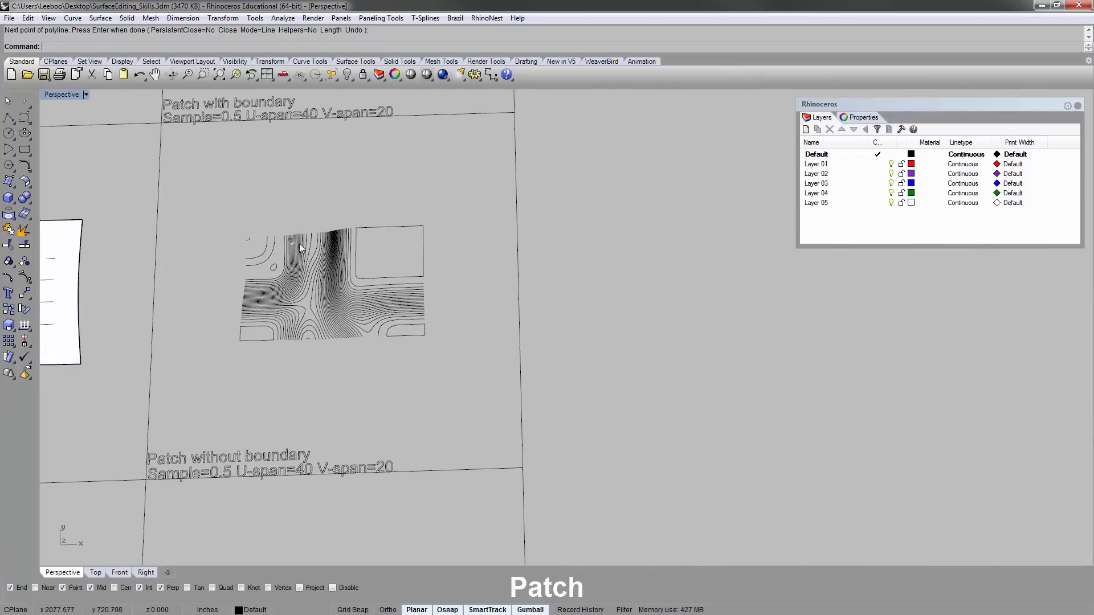
shift+right_drag(300, 244, 254, 296)
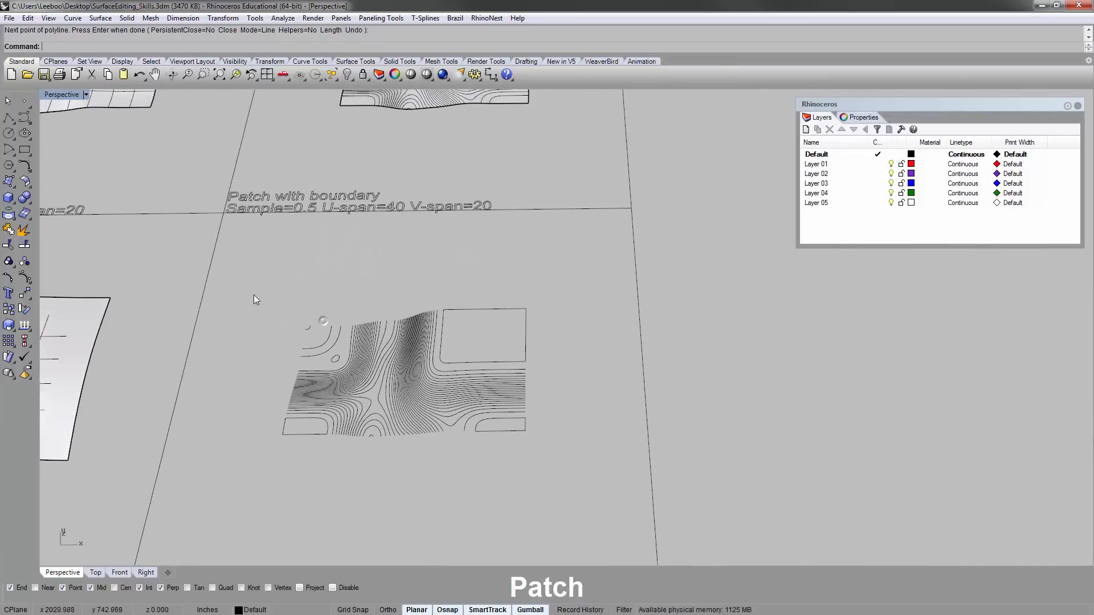
drag(260, 293, 555, 514)
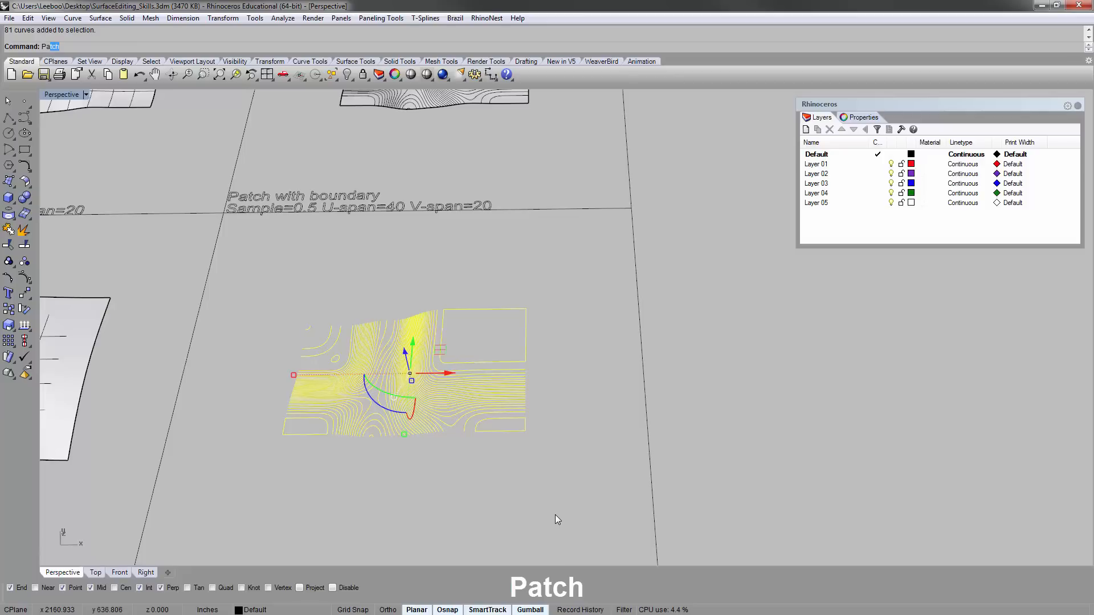
key(Return)
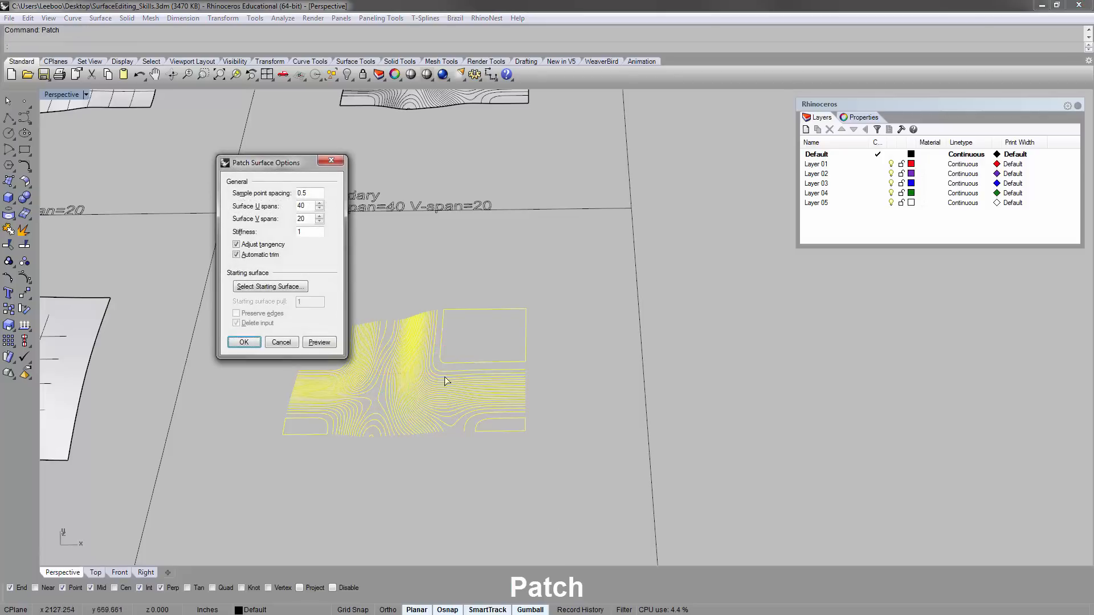
click(318, 342)
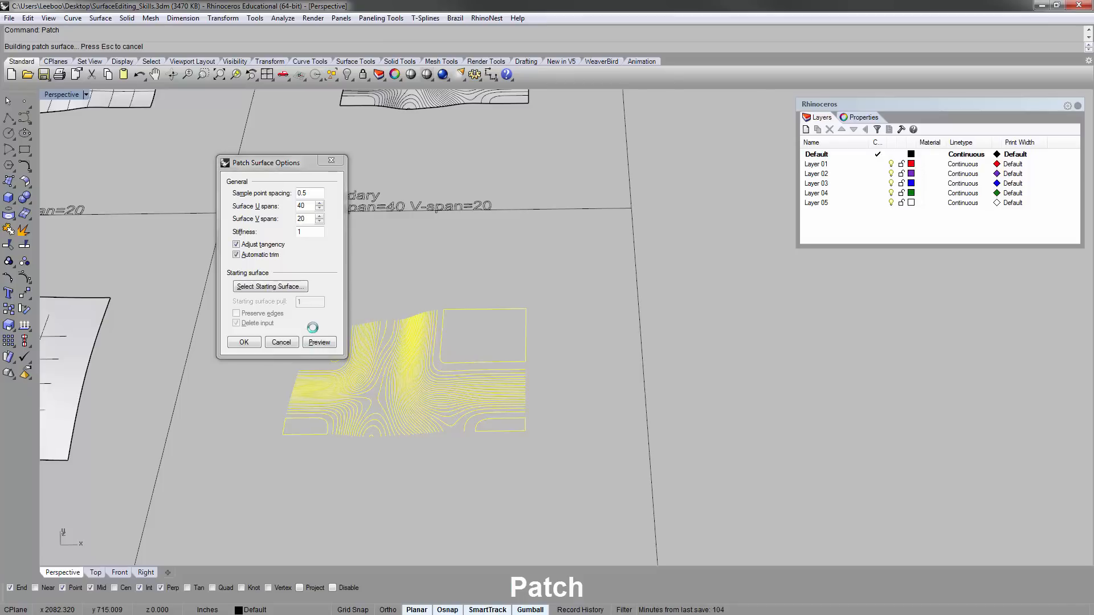
click(244, 342)
- Compare the surface patched without boundary with the neighbouring cells and the boundary rectangle around the contours in the cell below
click(228, 285)
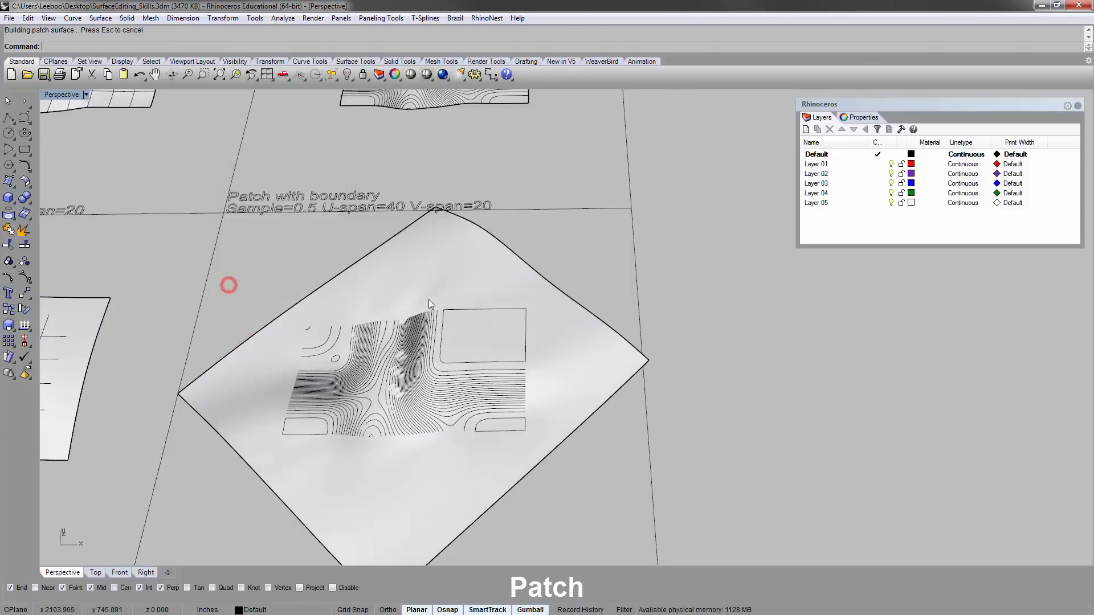
right_drag(429, 299, 431, 330)
scroll(430, 330, down, 5)
scroll(430, 330, up, 5)
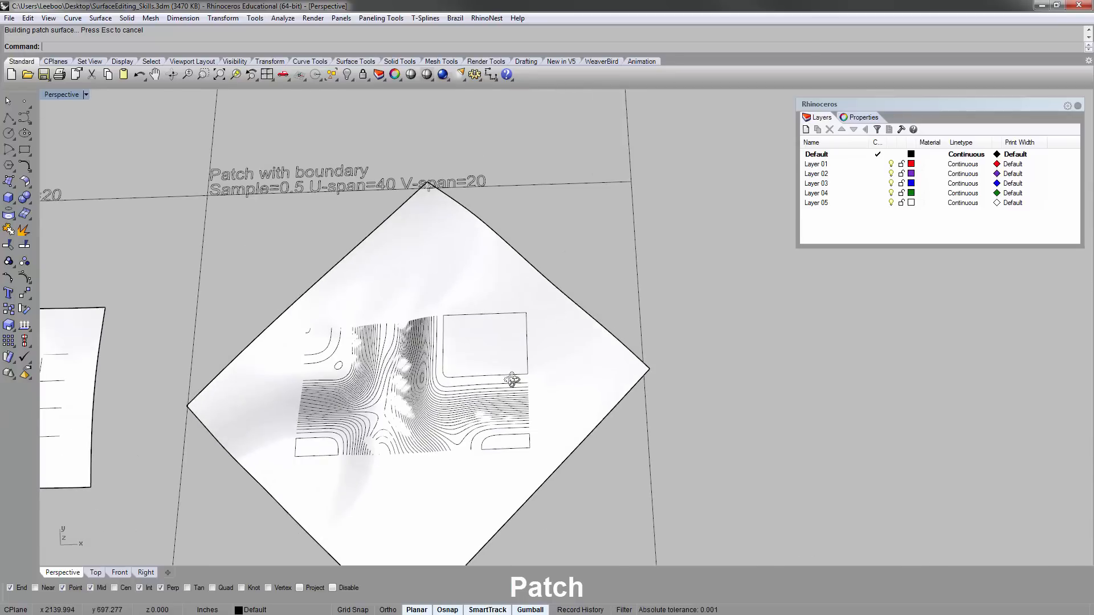
right_drag(512, 381, 519, 350)
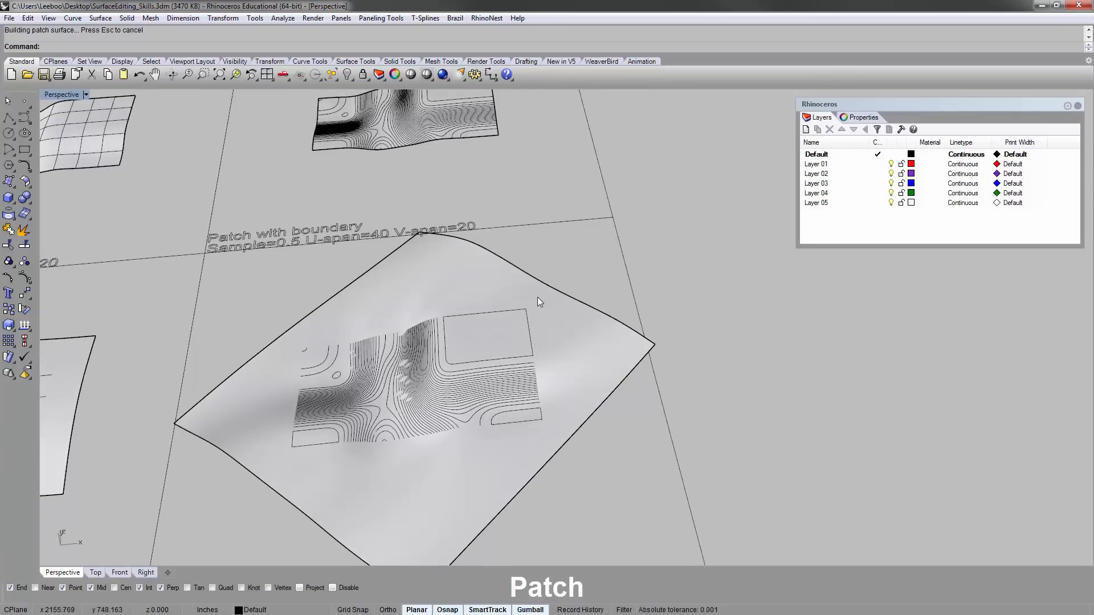
right_drag(382, 296, 311, 341)
scroll(306, 326, down, 6)
shift+right_drag(382, 338, 397, 305)
right_drag(436, 439, 461, 398)
scroll(393, 445, up, 9)
click(391, 411)
scroll(391, 411, down, 10)
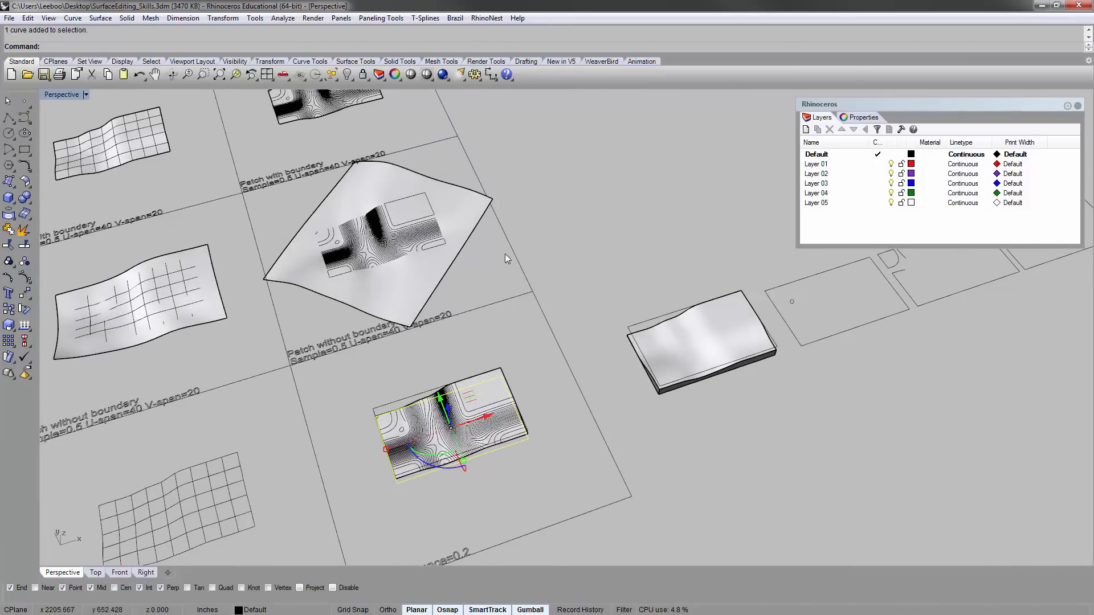
right_drag(484, 261, 456, 311)
- Inspect how the surface patched without boundary follows the contours and the three corner polylines
click(396, 248)
middle_click(397, 267)
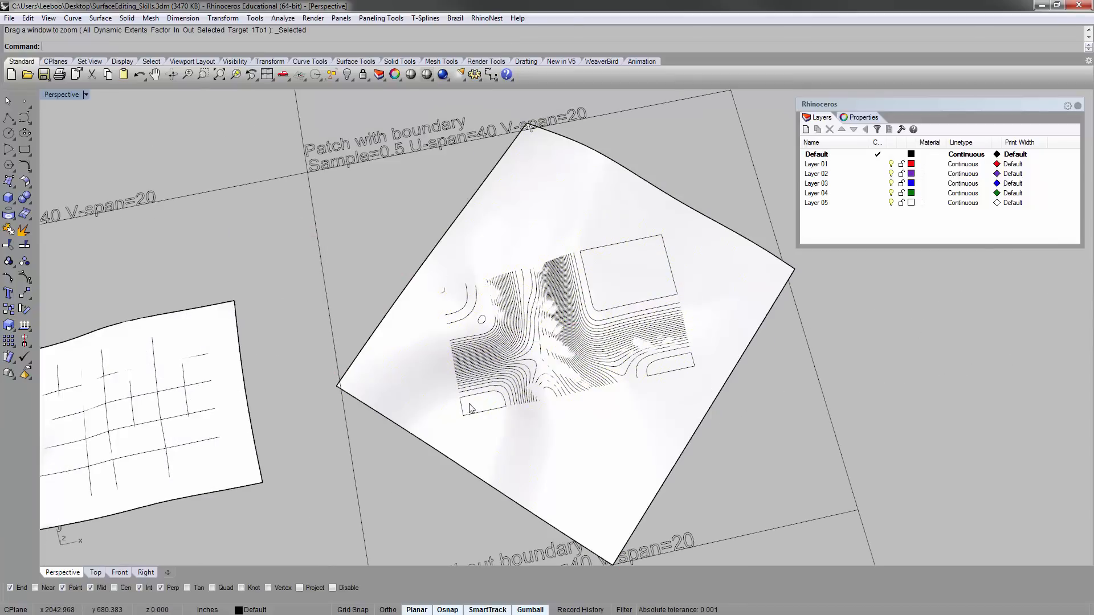
mouse_move(608, 395)
right_down()
mouse_move(579, 354)
mouse_move(609, 380)
right_up()
click(610, 431)
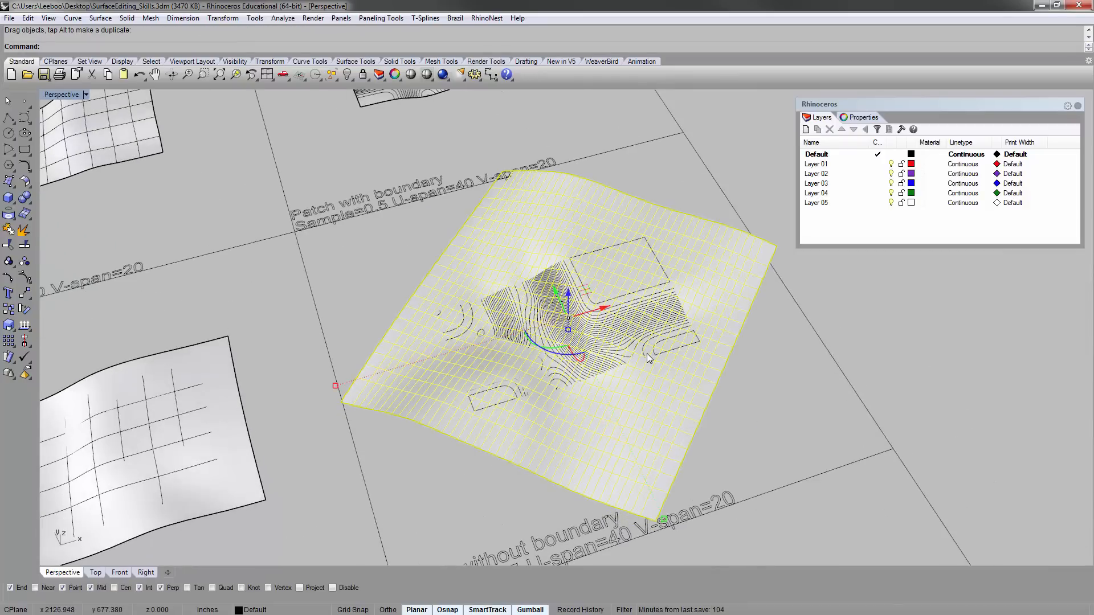
click(764, 376)
right_drag(765, 377, 660, 427)
click(657, 428)
scroll(589, 356, up, 6)
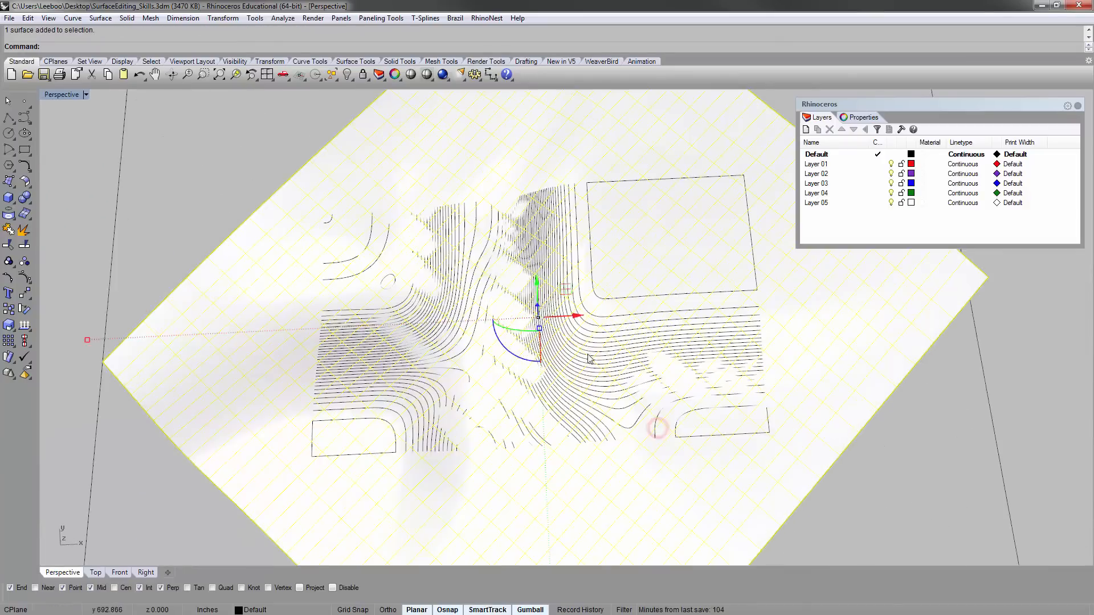
right_drag(589, 357, 581, 251)
scroll(394, 352, up, 5)
right_drag(468, 374, 495, 373)
scroll(496, 373, down, 6)
scroll(518, 306, up, 8)
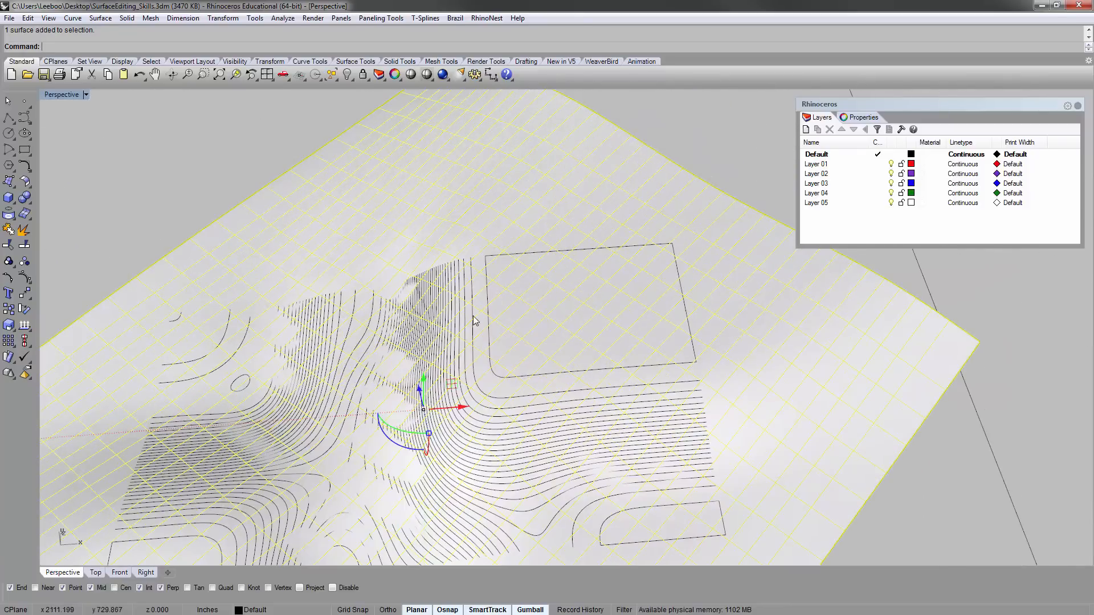
scroll(630, 249, down, 2)
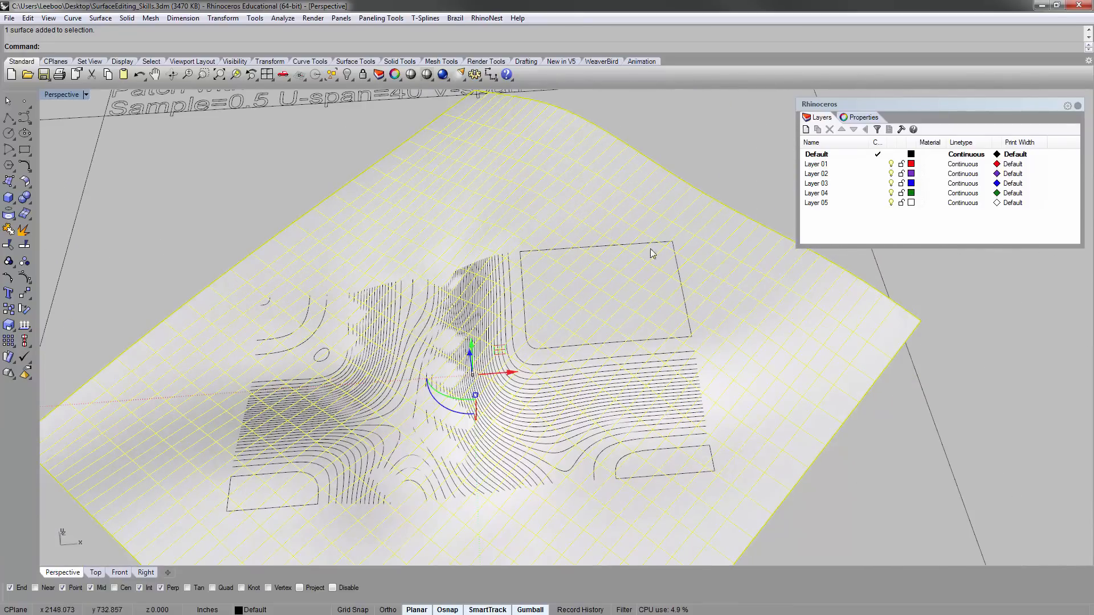
- Examine the shape and isocurves of the surface patched without boundary from a low angle, zoomed to the selected surface
scroll(294, 392, down, 6)
right_drag(513, 327, 502, 347)
click(590, 303)
scroll(478, 365, up, 5)
shift+right_drag(528, 431, 492, 294)
click(754, 412)
text(zs)
key(space)
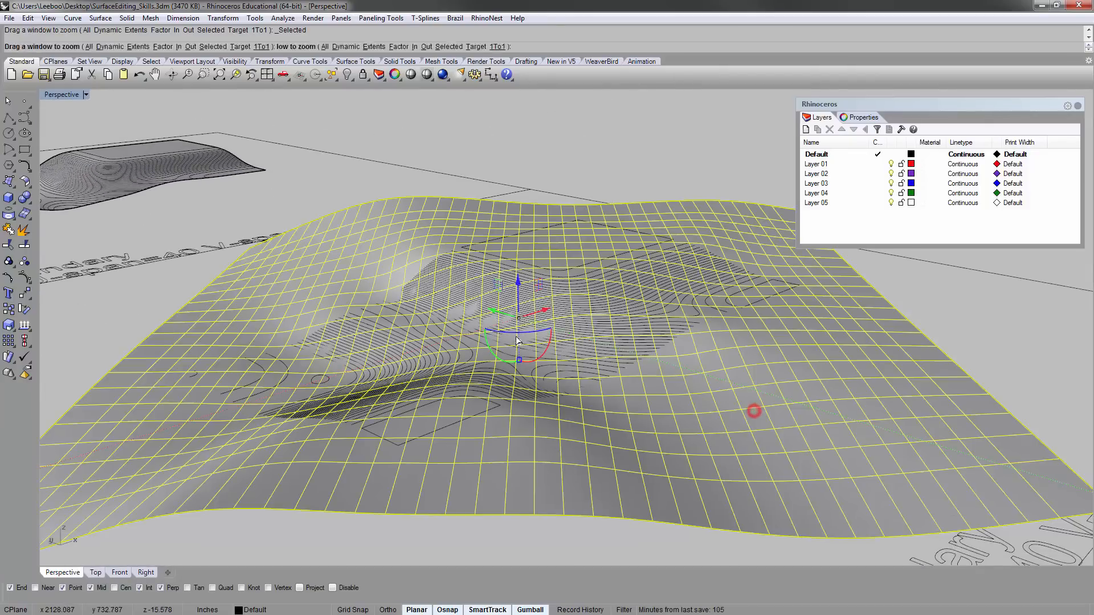
- Deselect the surface patched without boundary and examine up close how its shaded face fits the contour lines in the middle area
right_drag(516, 336, 549, 333)
click(517, 187)
scroll(472, 304, up, 4)
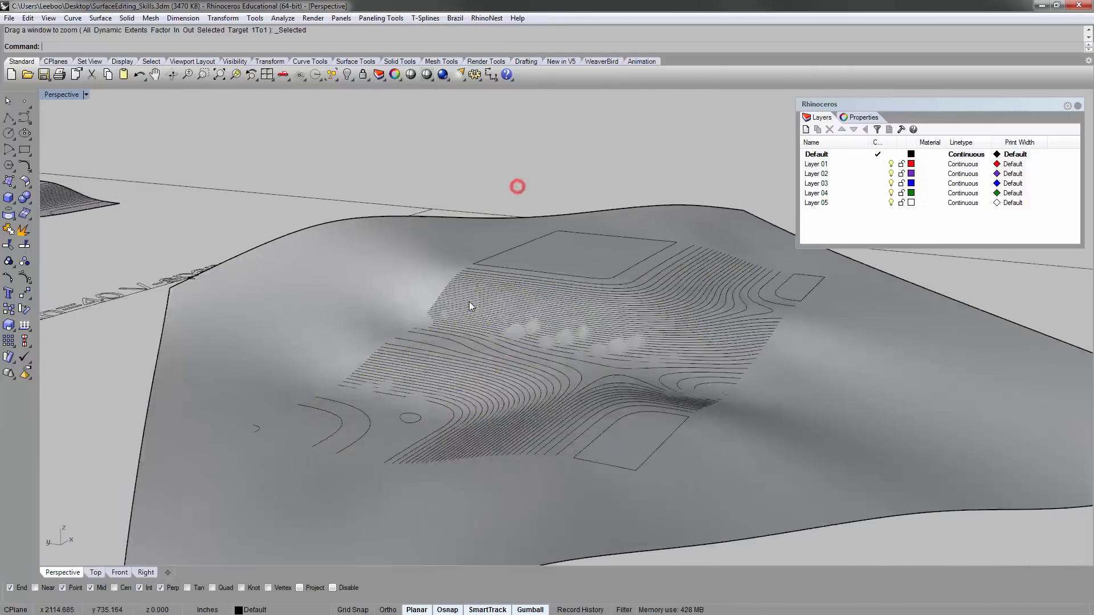
right_drag(472, 304, 512, 371)
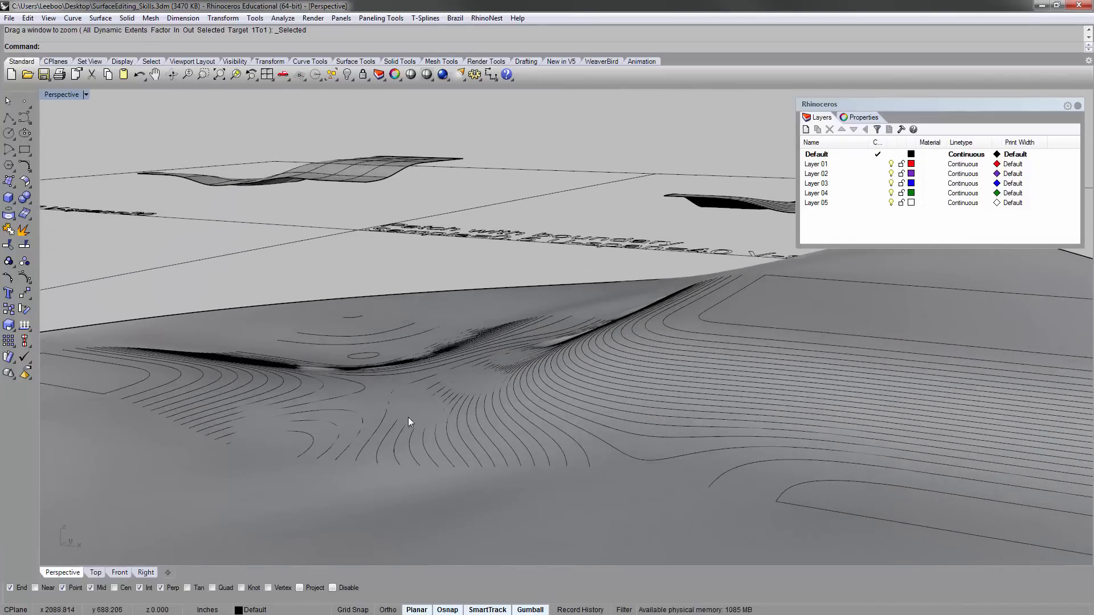
scroll(521, 378, up, 3)
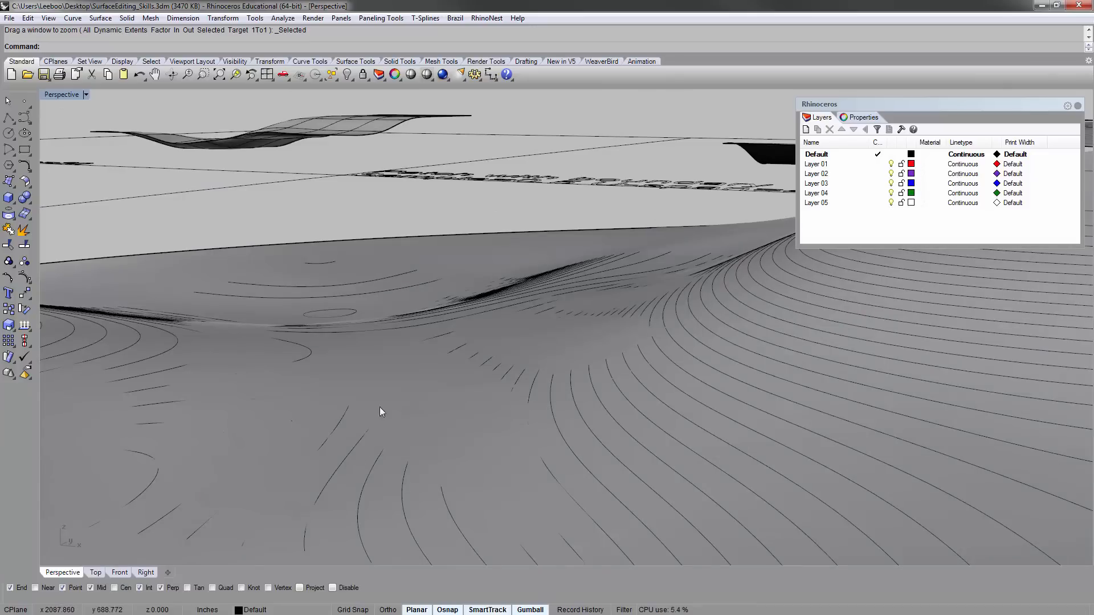
right_drag(493, 349, 541, 337)
right_drag(476, 284, 540, 356)
right_drag(484, 392, 498, 368)
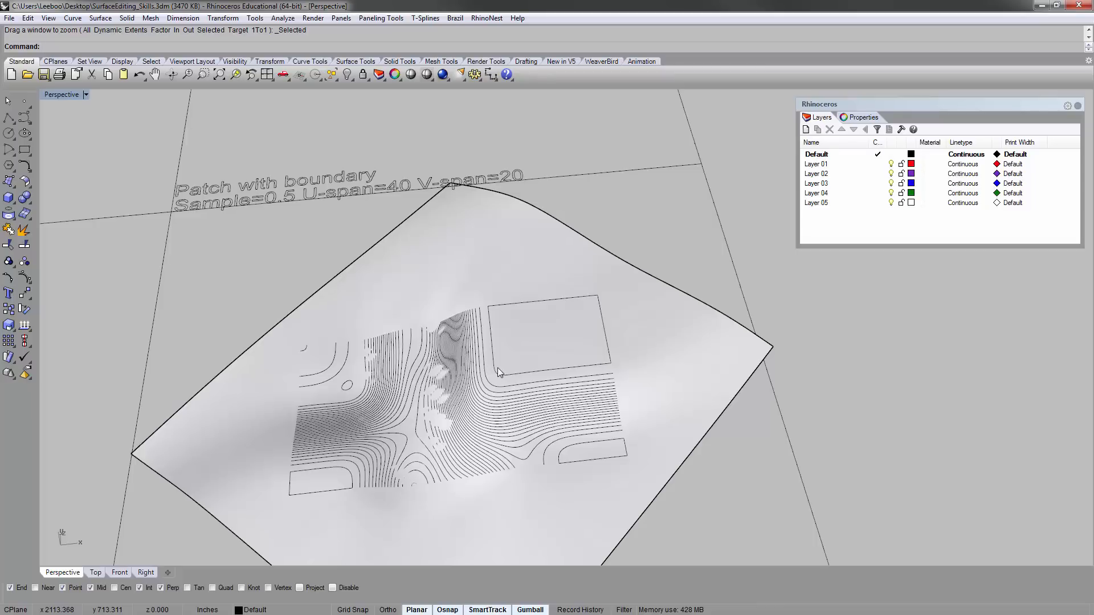
- Compare the patched surfaces with and without boundary against the contour cell and the rest of the surface-editing layout
scroll(507, 327, down, 7)
shift+right_drag(497, 279, 514, 258)
scroll(514, 258, down, 4)
shift+right_drag(577, 326, 574, 276)
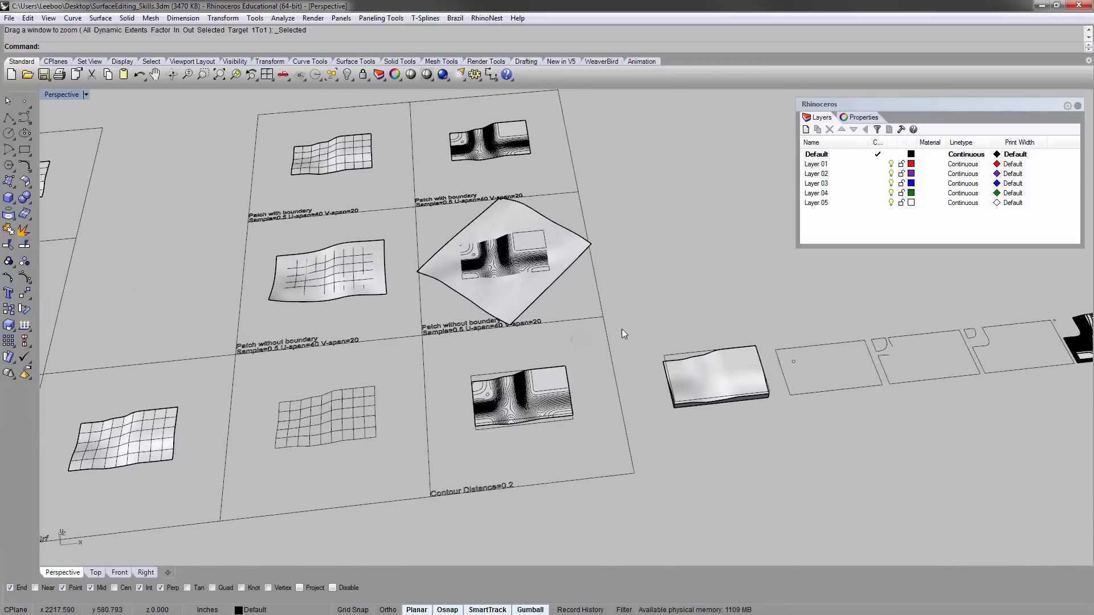
right_drag(622, 329, 322, 336)
scroll(622, 320, down, 4)
scroll(384, 368, up, 7)
right_drag(384, 367, 530, 296)
scroll(388, 362, down, 8)
scroll(562, 317, down, 2)
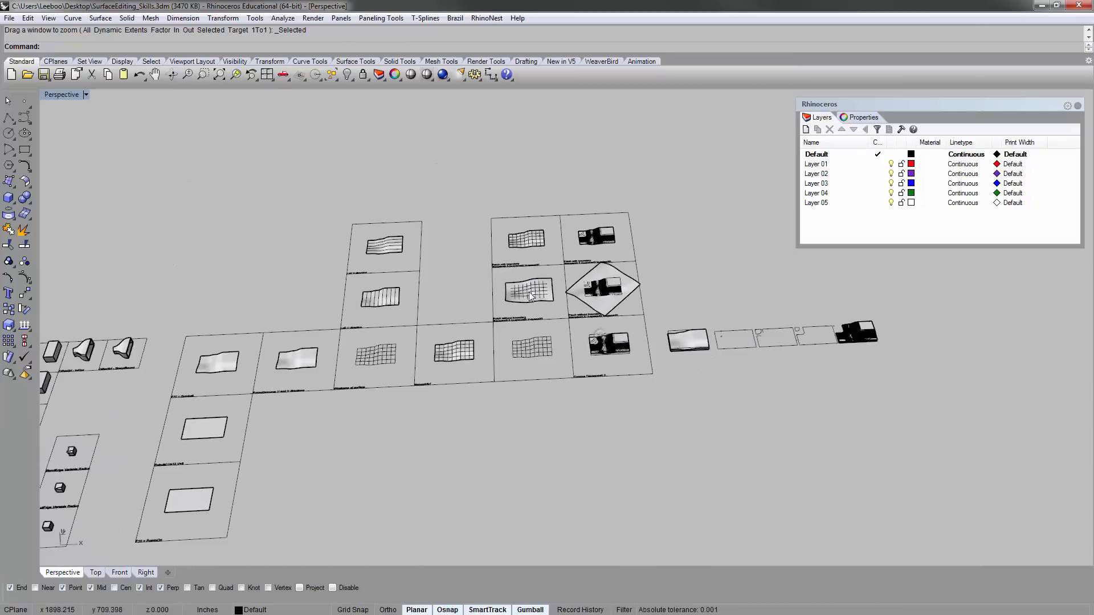
shift+right_drag(262, 308, 207, 262)
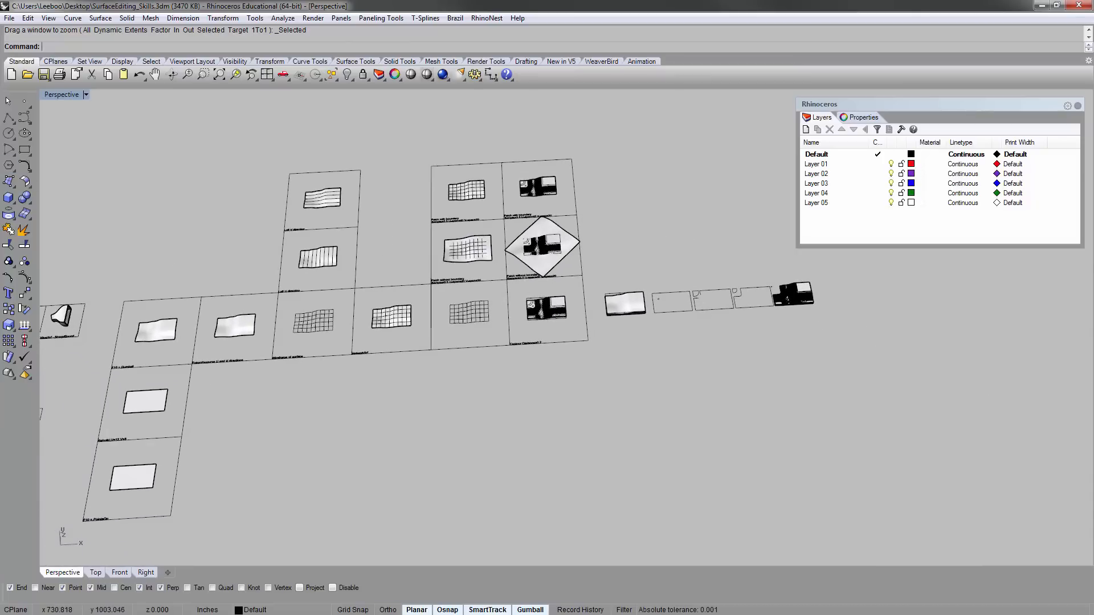